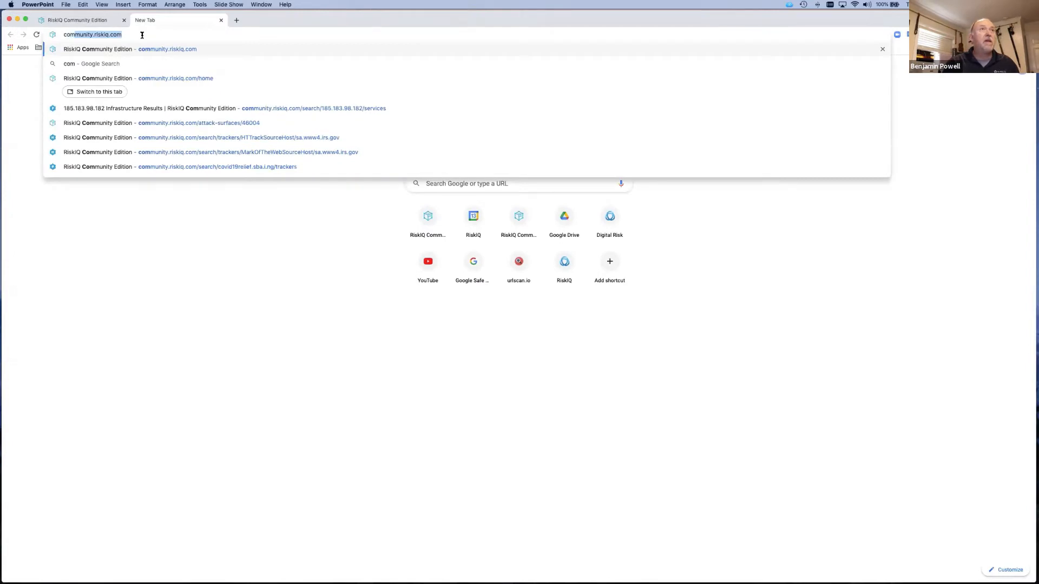
Load community.riskiq.com in the new tab and bring up the Network Information Center, SA de CV attack surface page there.
key("Return")
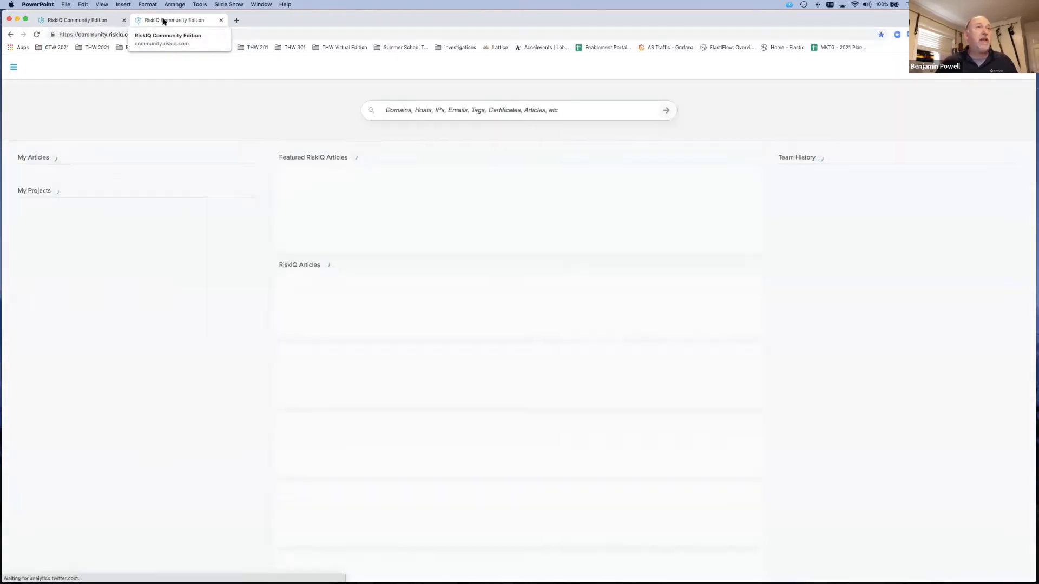
left_click_drag(164, 21, 88, 20)
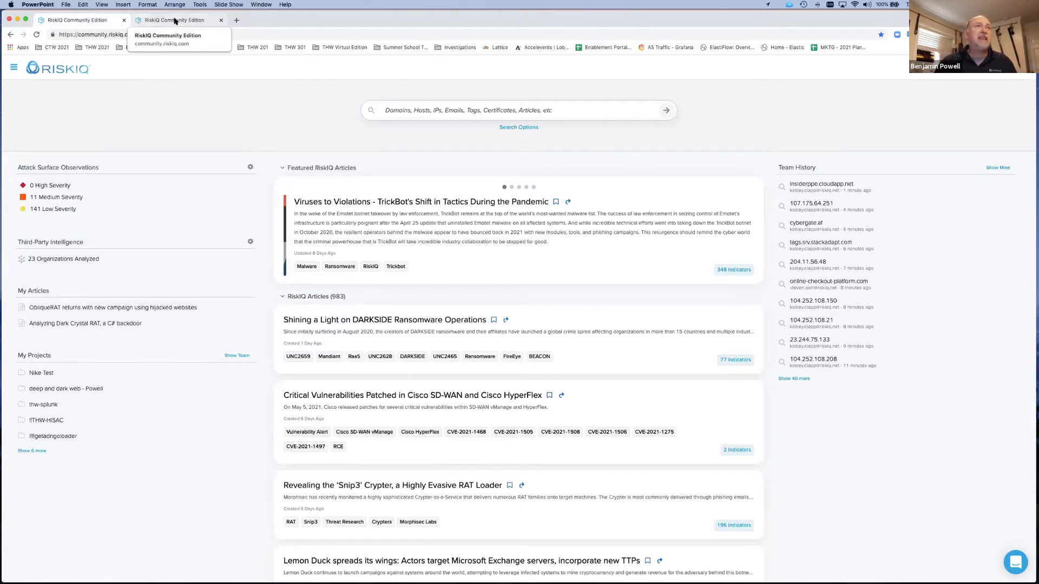
left_click(201, 23)
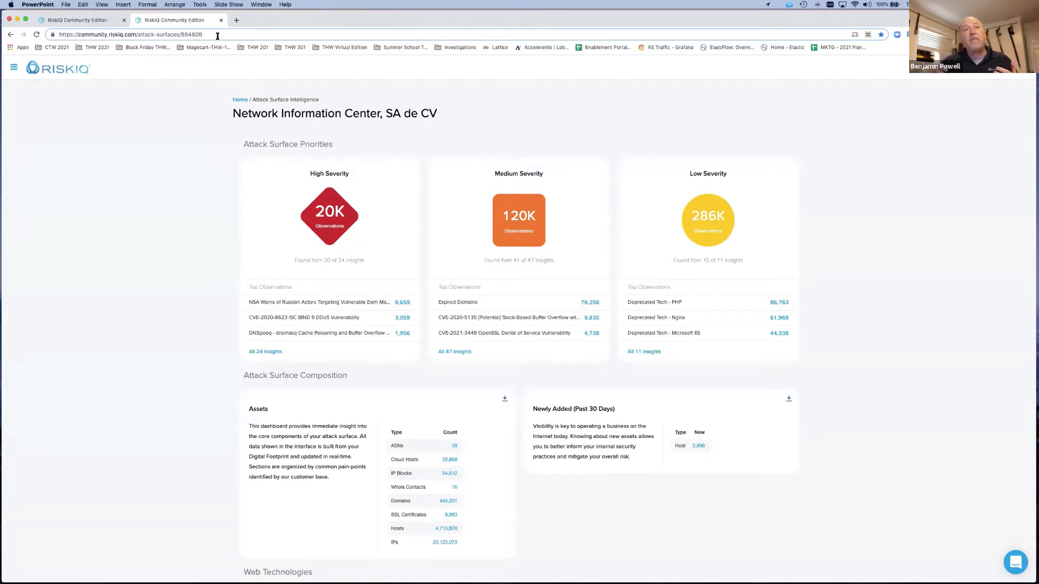
left_click(64, 20)
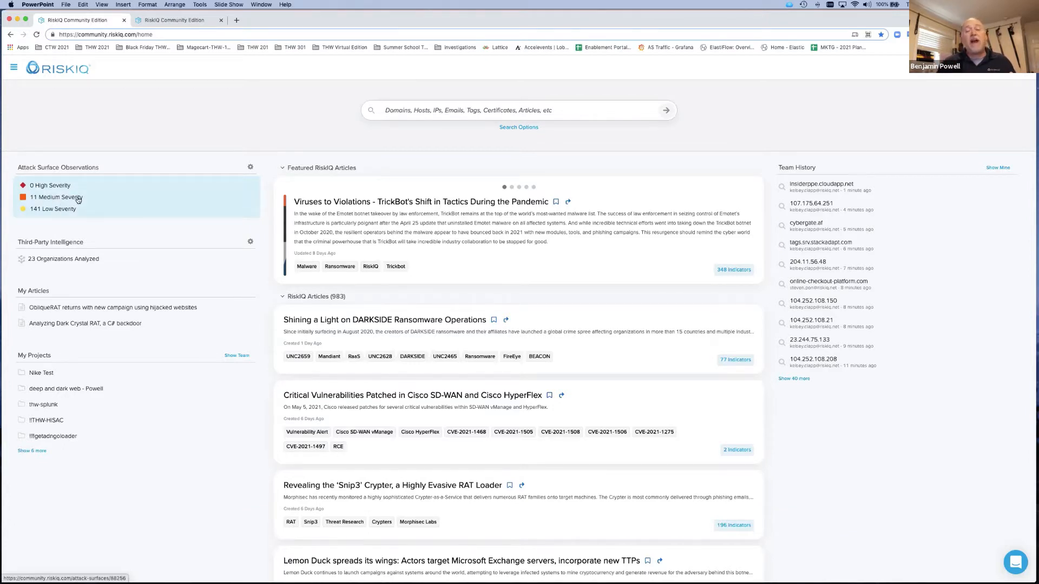
left_click(162, 20)
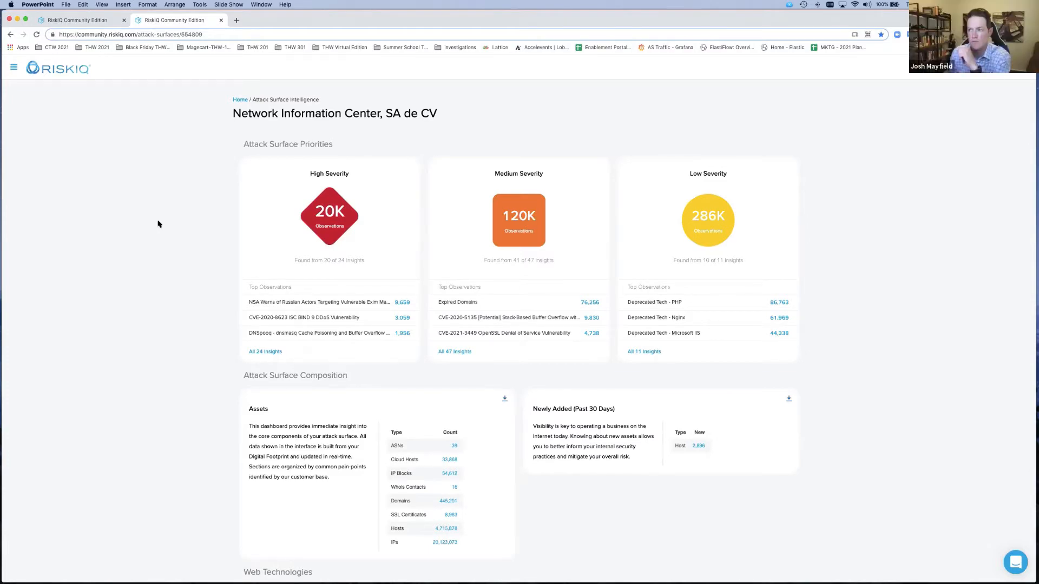
Enlarge the Network Information Center attack surface page to 175% zoom and show its priorities from the heading down.
key("super+equal")
key("super+equal")
key("super+equal")
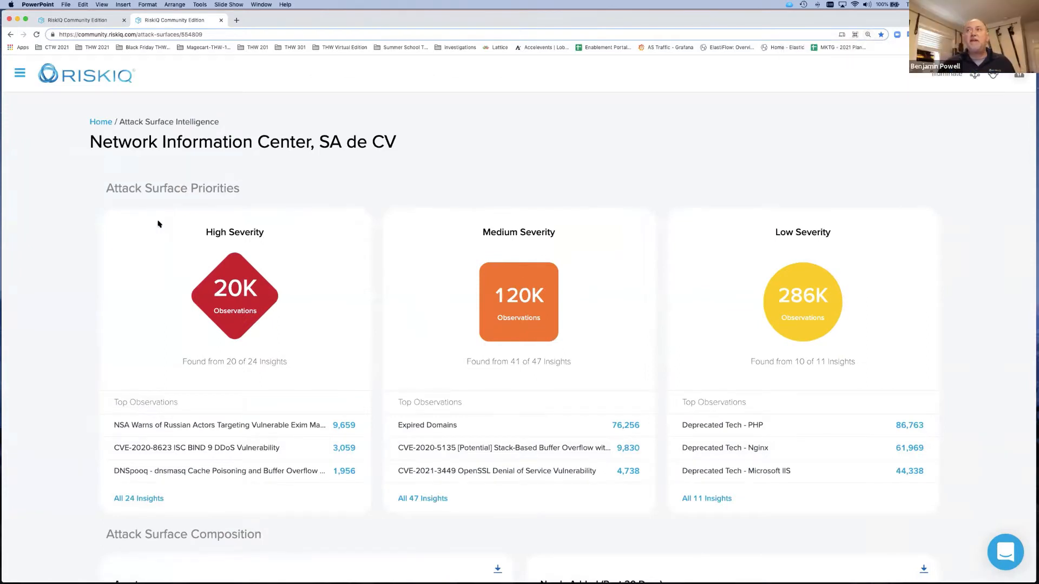
scroll(158, 223, "down", 1)
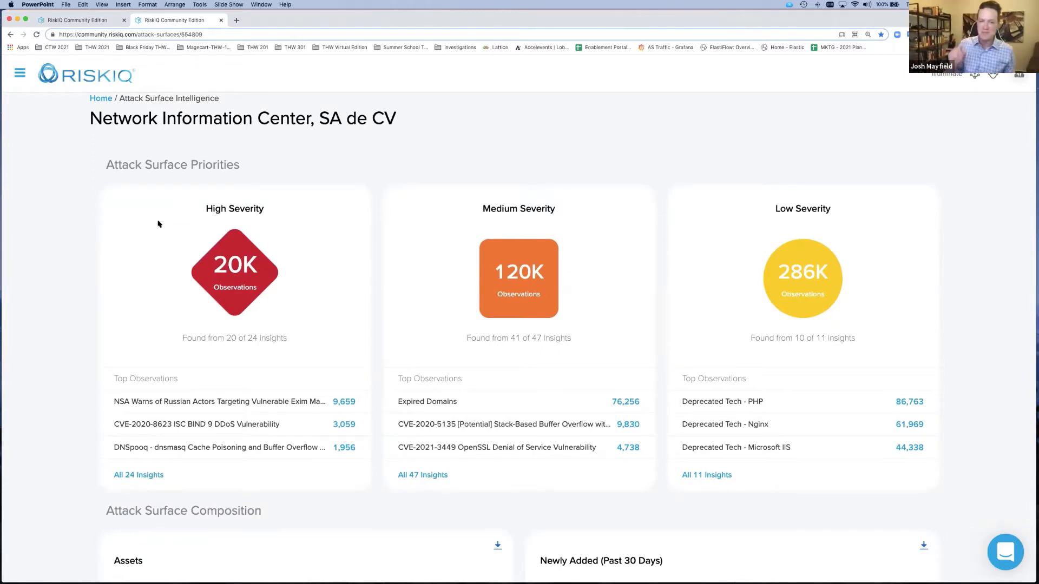
key("super+equal")
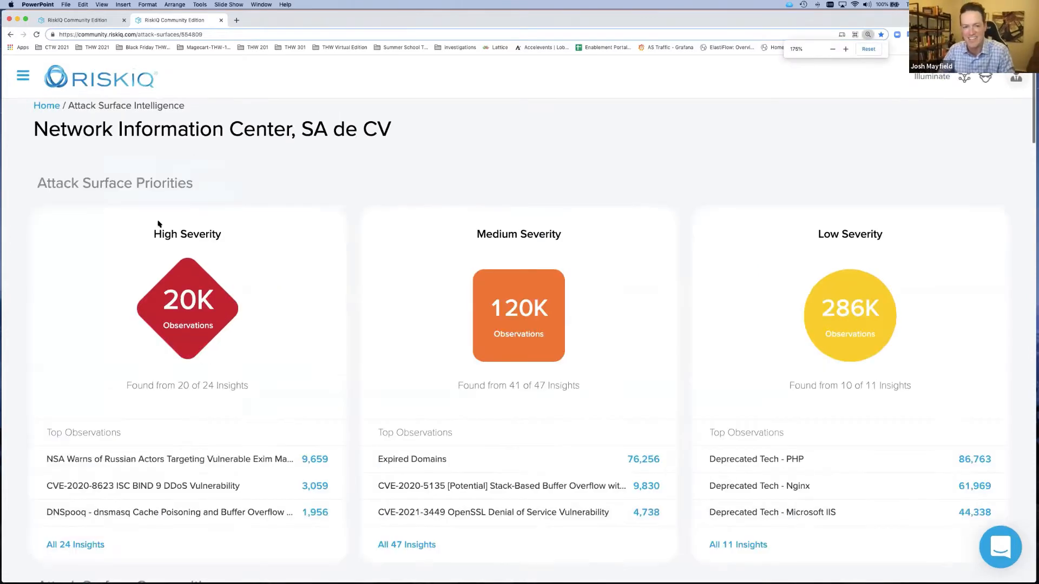
scroll(165, 224, "down", 1)
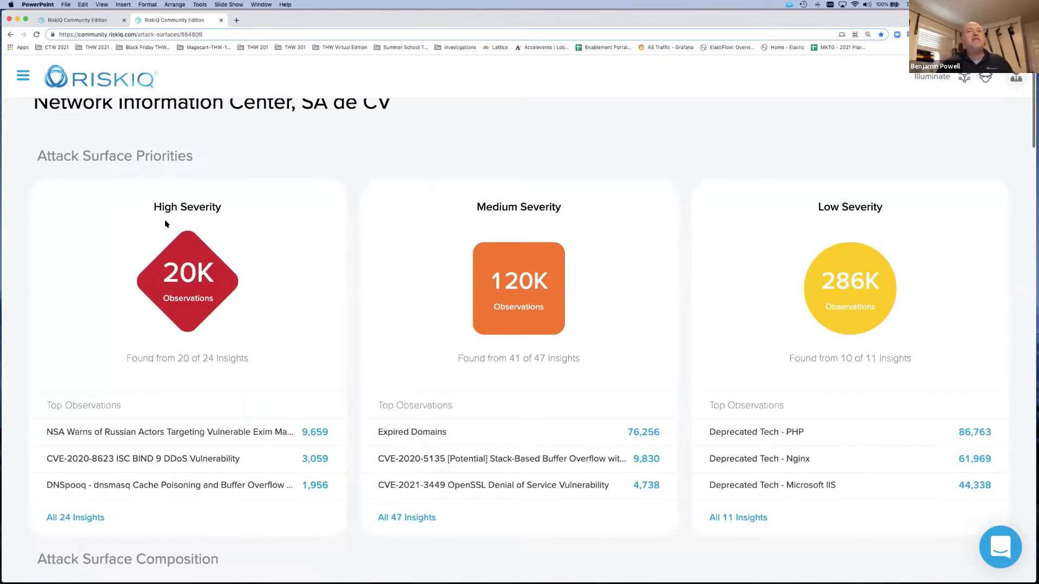
scroll(165, 223, "up", 2)
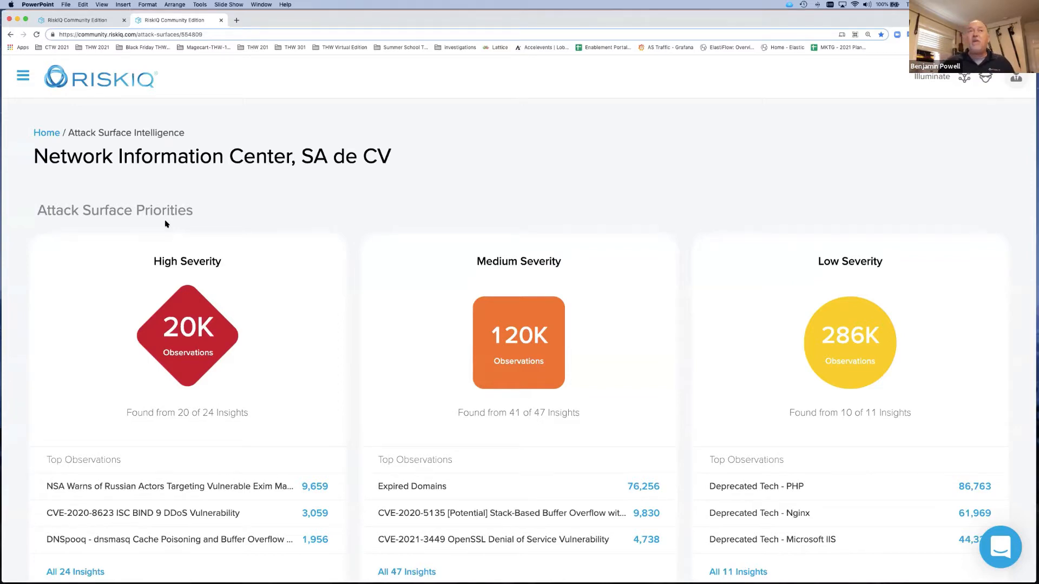
Revisit the RiskIQ home page and look at the Network Information Center's High Severity insights, returning to the attack surface overview.
left_click(77, 21)
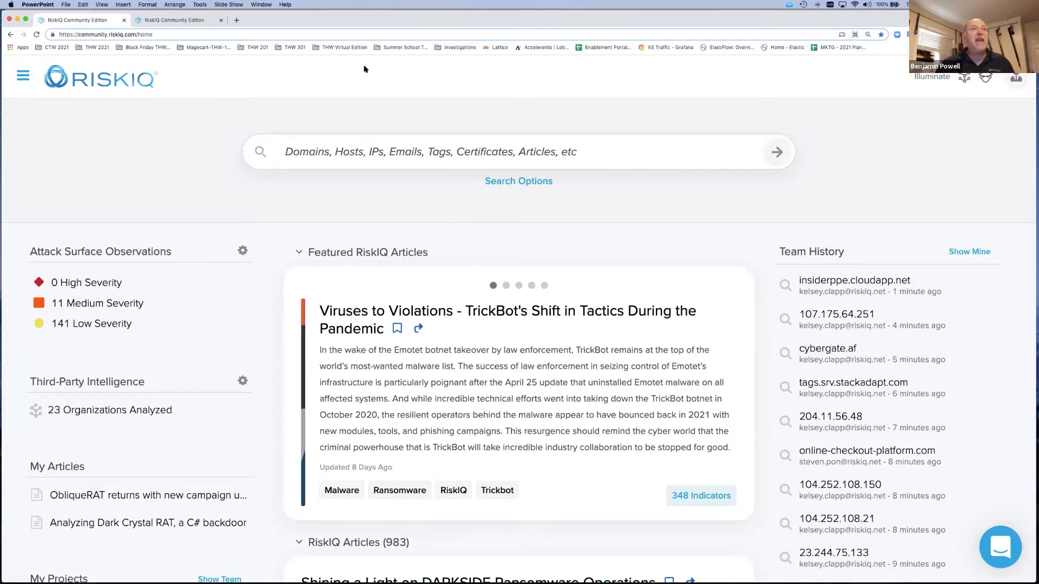
left_click(207, 22)
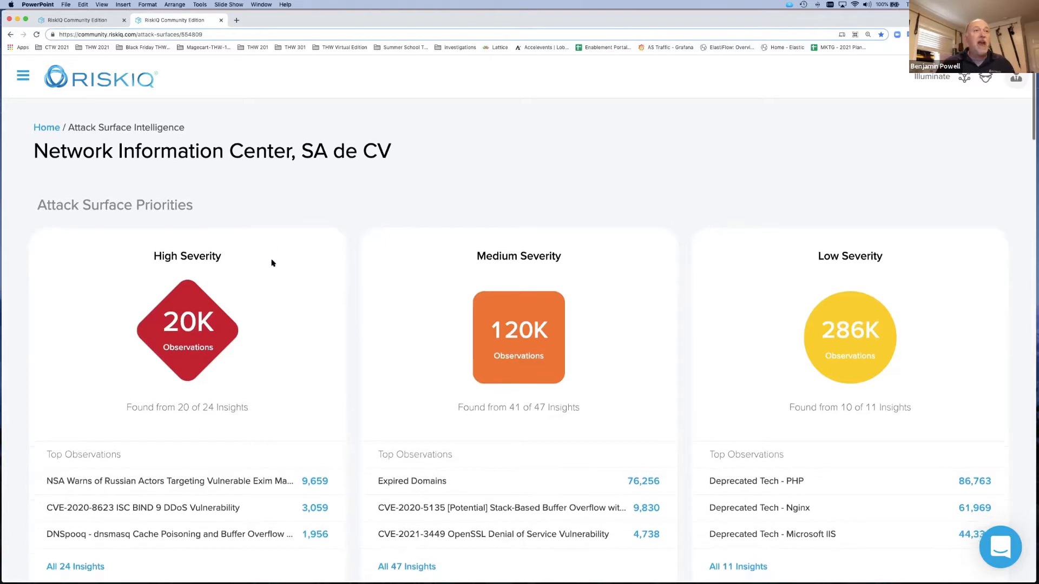
scroll(271, 262, "down", 3)
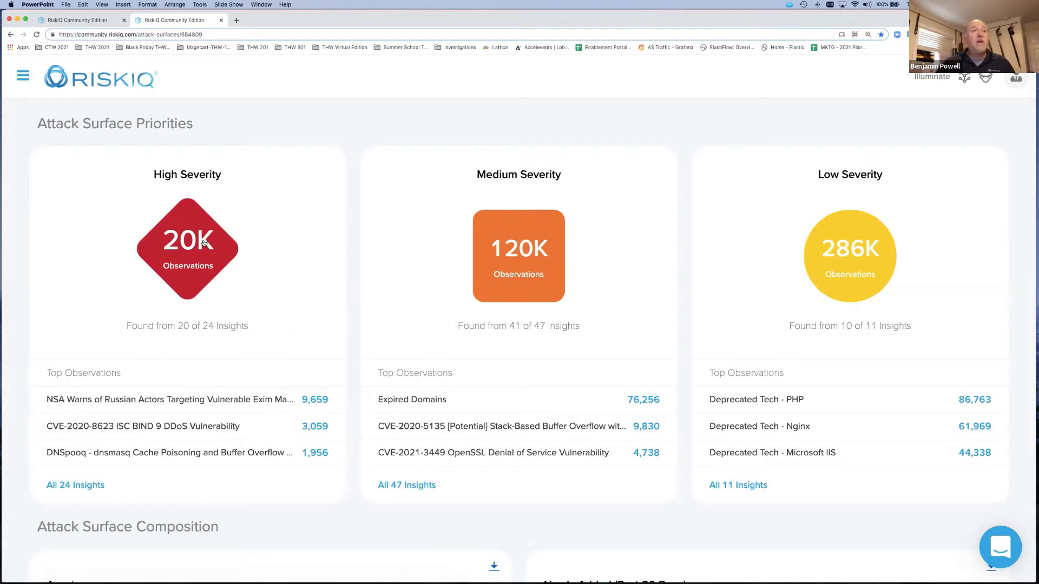
left_click(180, 276)
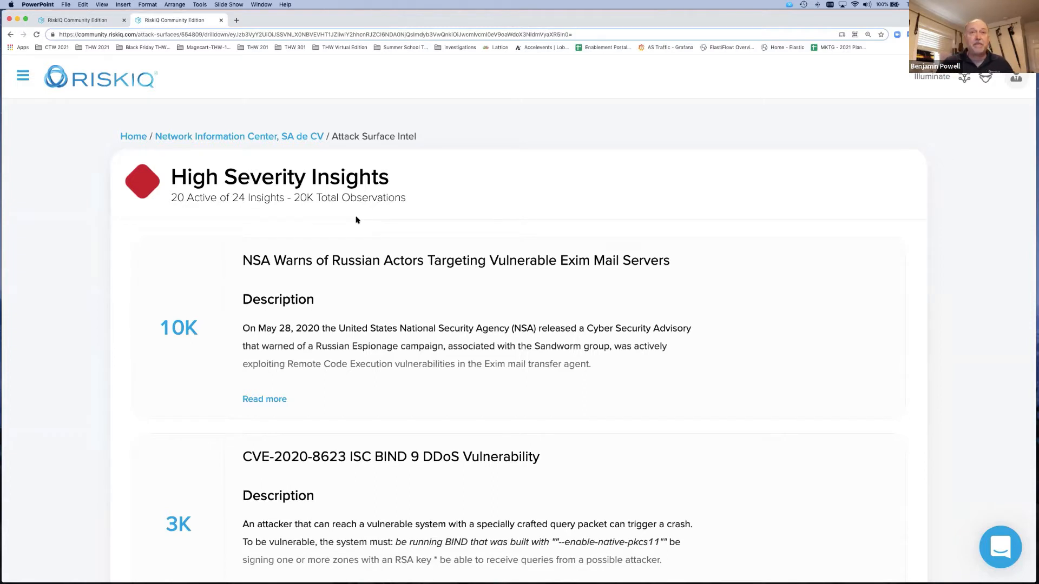
left_click(10, 34)
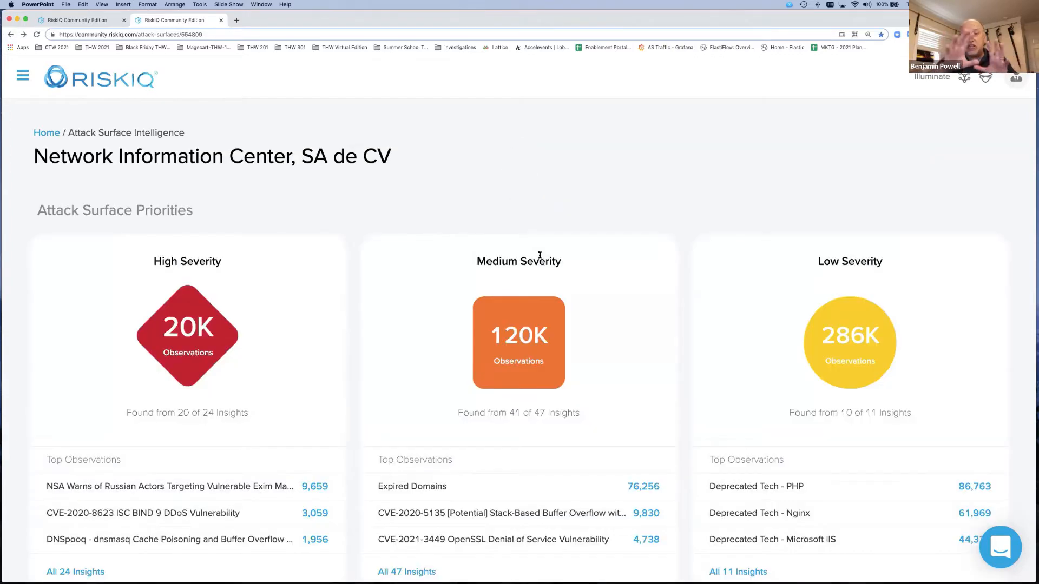
Examine the Attack Surface Composition assets, the Web Technologies charts and the Cloud Adoption breakdown of the attack surface.
scroll(540, 257, "down", 6)
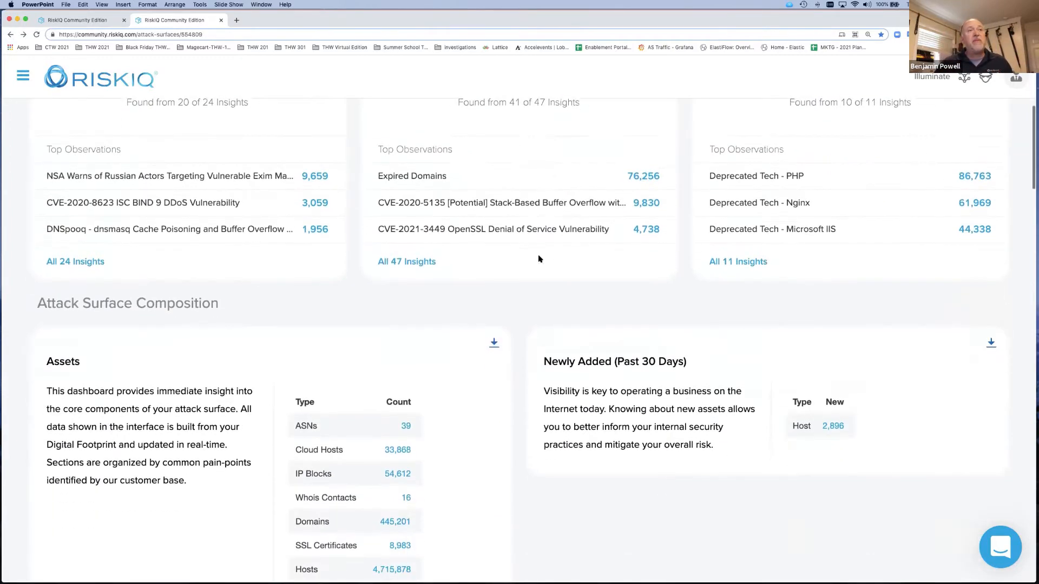
scroll(539, 259, "down", 2)
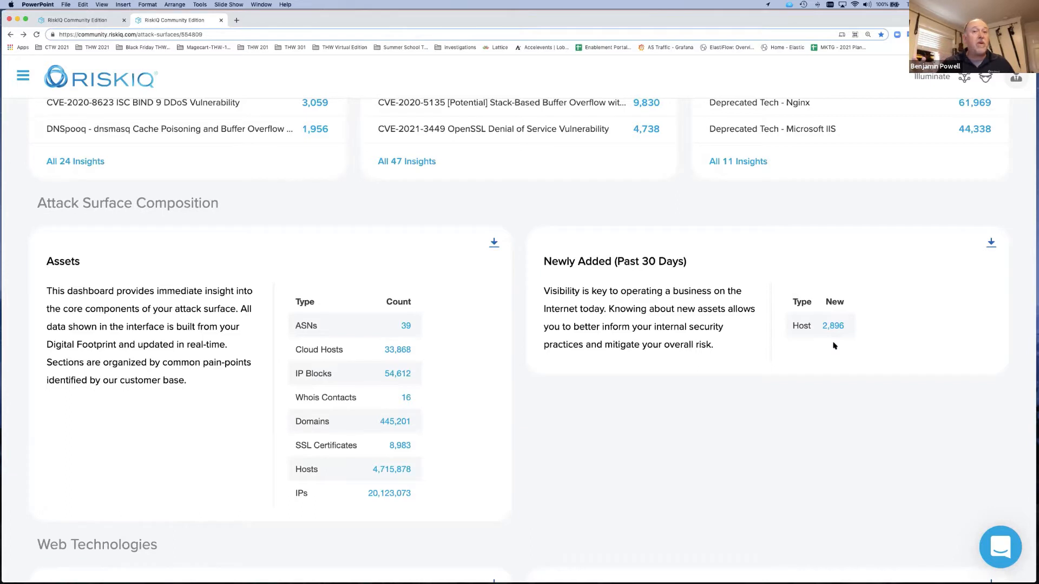
scroll(834, 347, "down", 1)
scroll(834, 350, "down", 5)
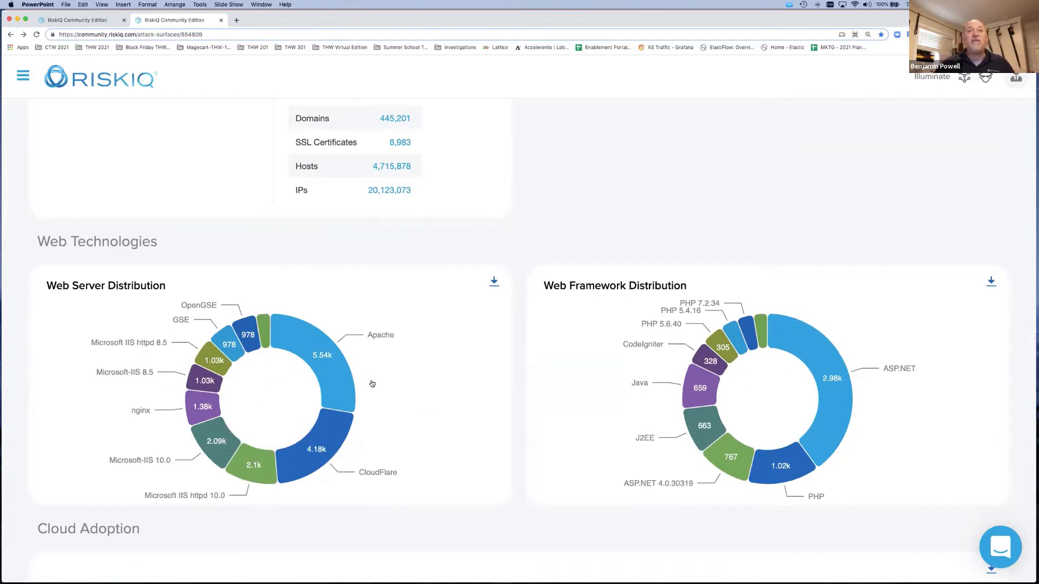
scroll(587, 368, "down", 1)
scroll(587, 368, "down", 1)
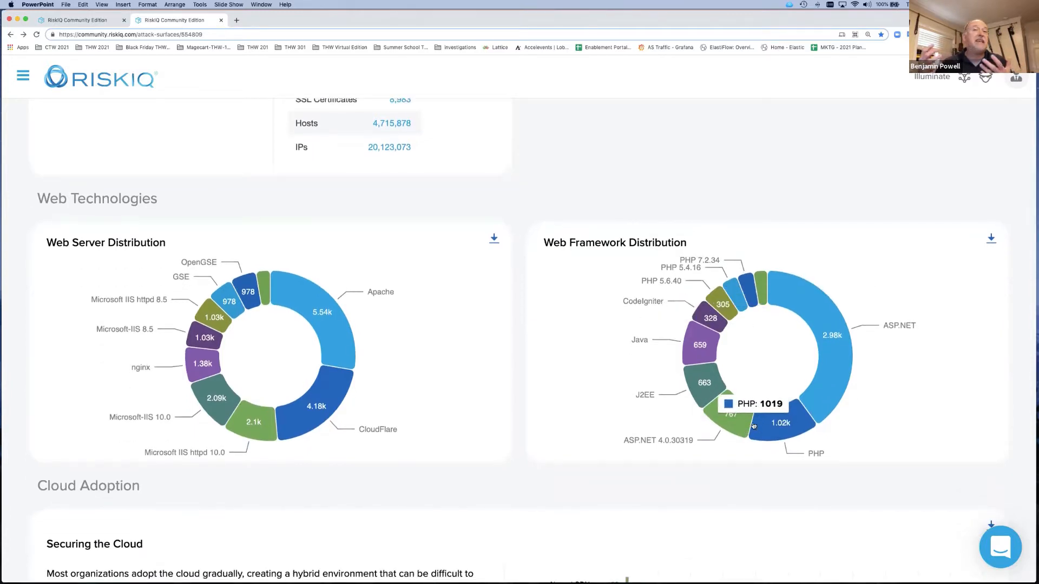
scroll(667, 447, "down", 10)
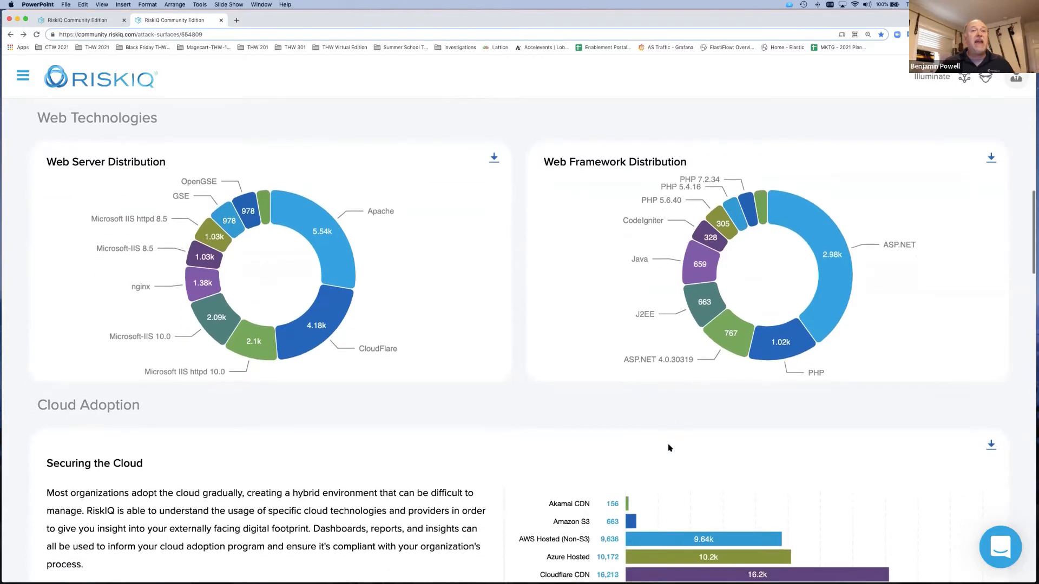
scroll(665, 447, "down", 2)
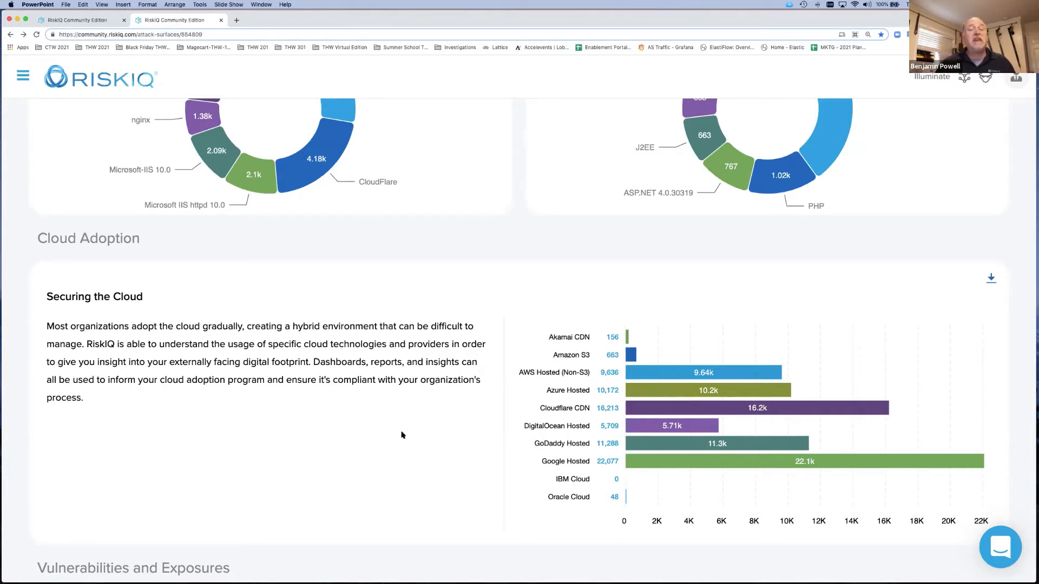
Review the Vulnerabilities and Exposures articles, the Sensitive Services list and the Compliance expiration charts, down to IP Reputation.
scroll(402, 435, "down", 5)
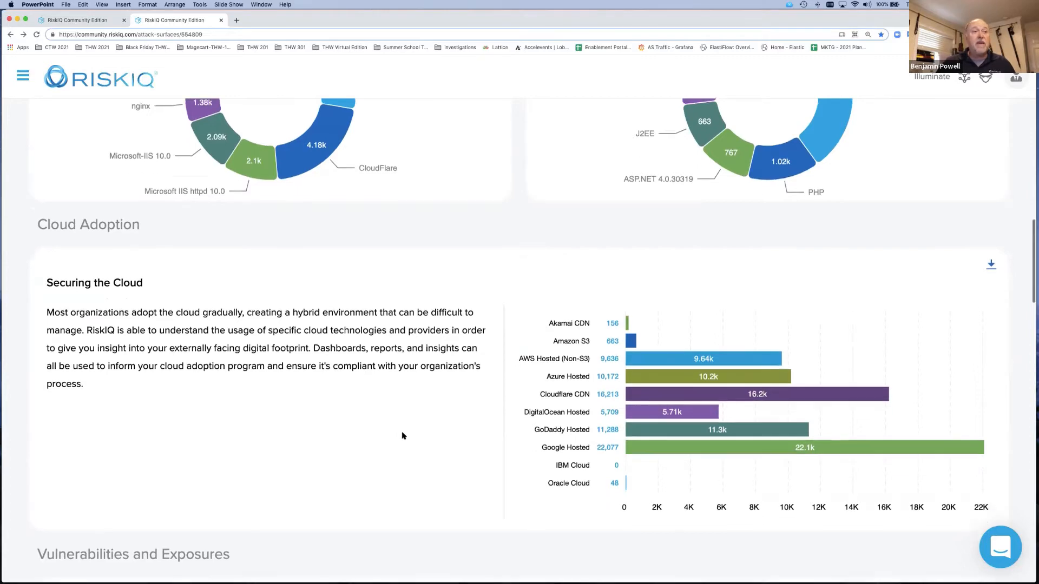
scroll(402, 435, "down", 4)
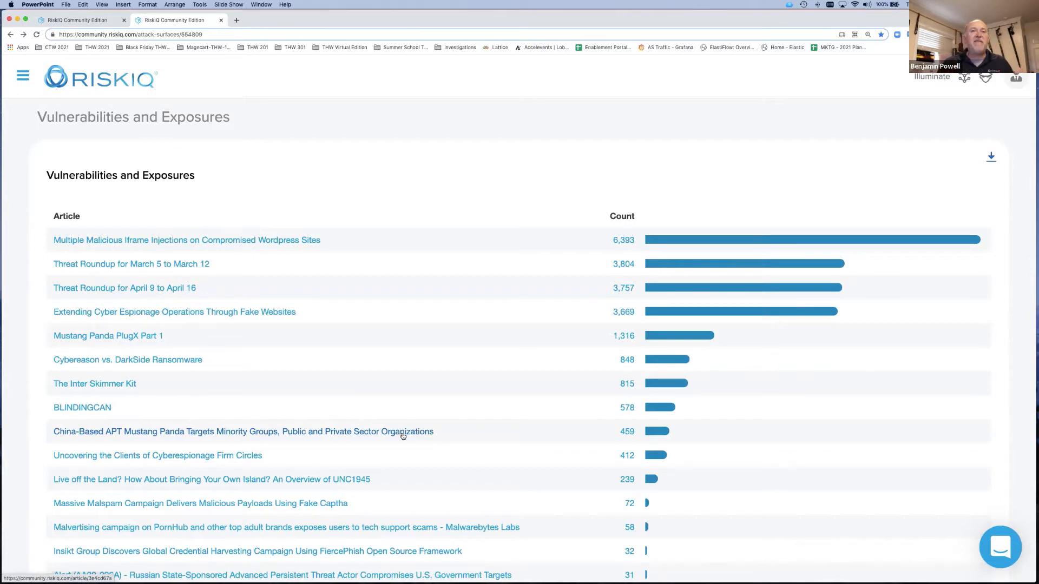
scroll(438, 399, "down", 5)
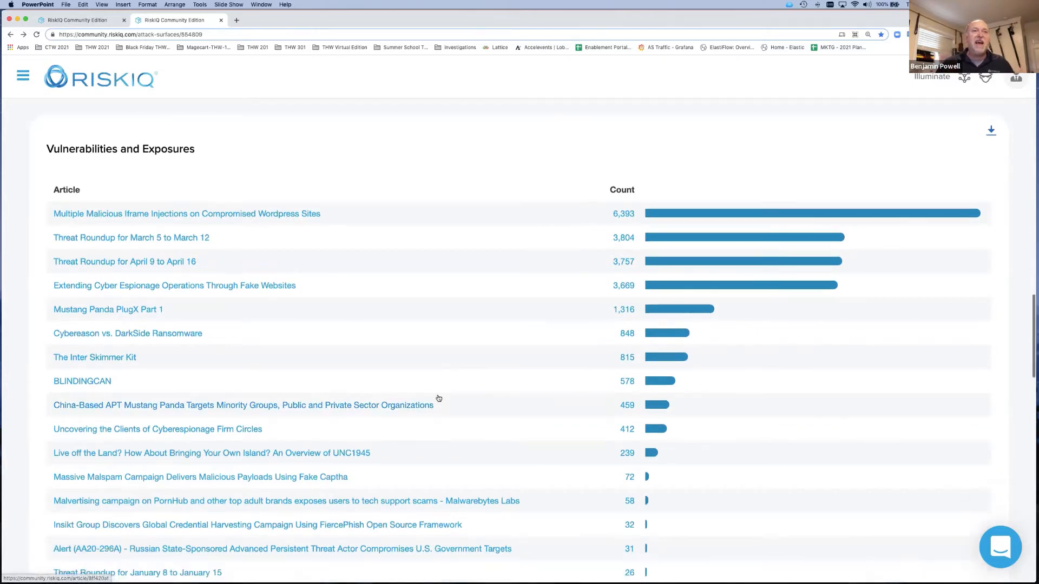
scroll(438, 398, "down", 10)
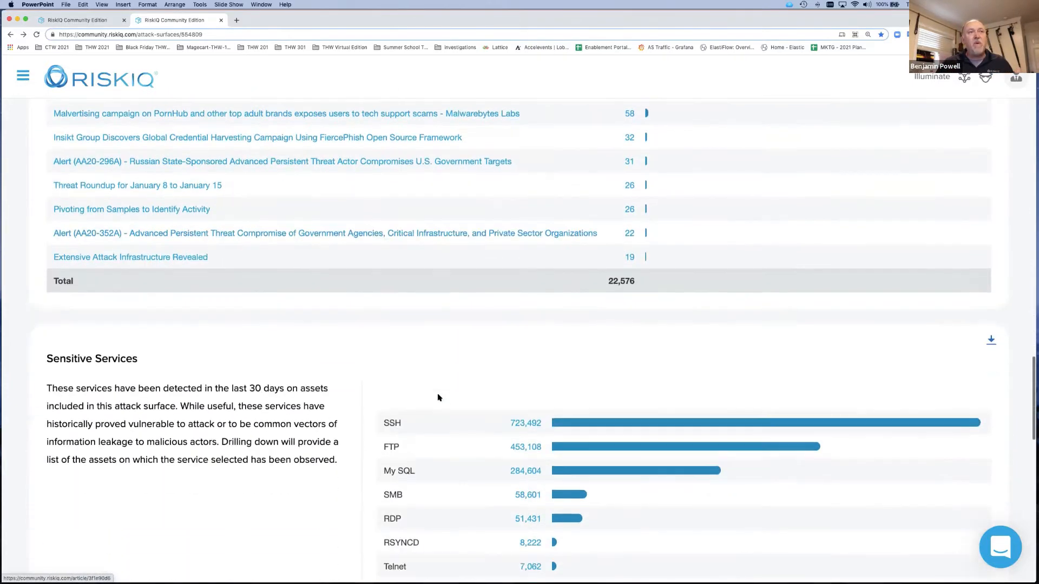
scroll(438, 397, "down", 2)
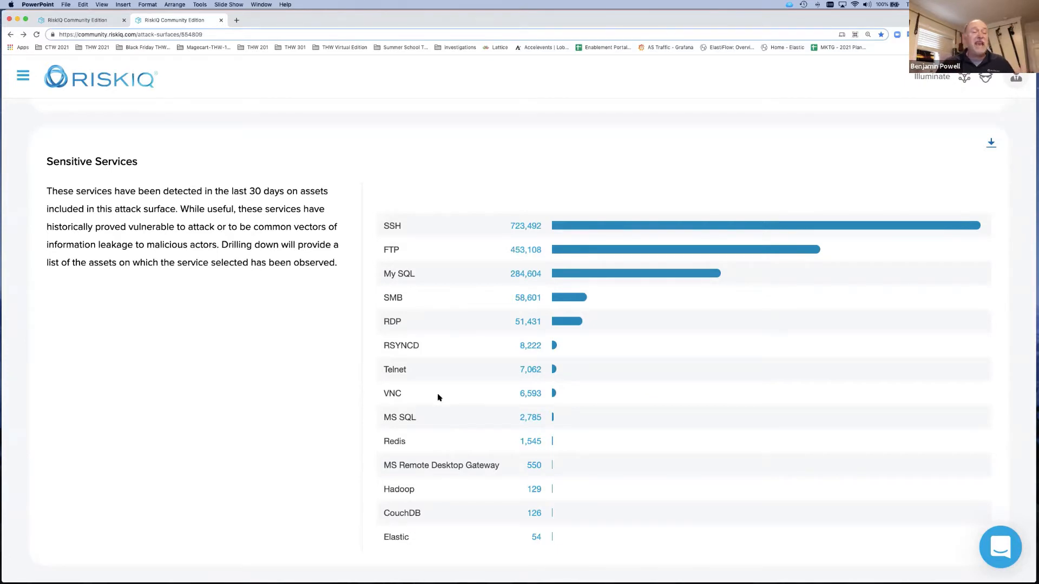
scroll(438, 398, "down", 5)
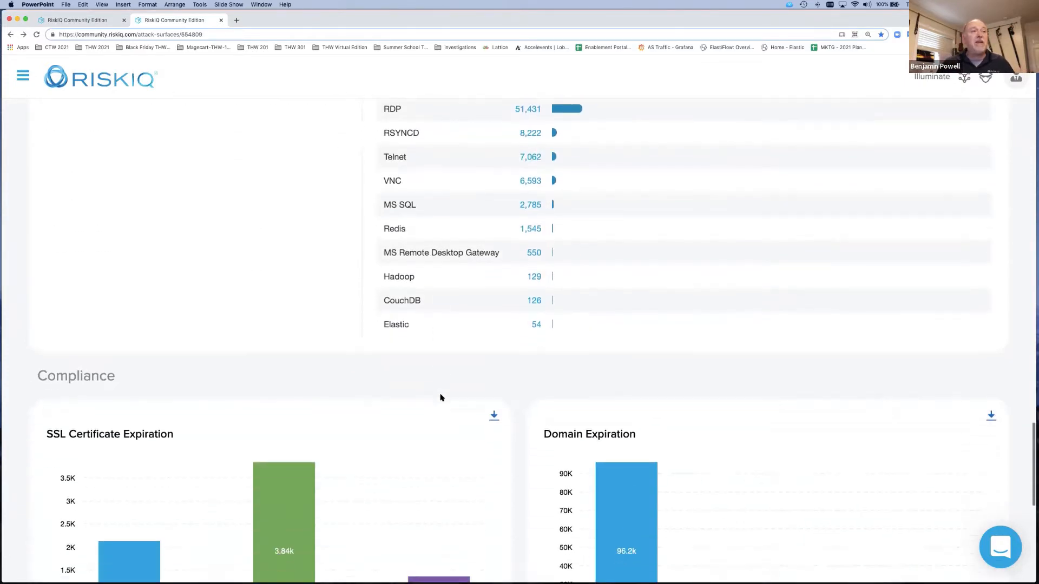
scroll(440, 398, "down", 5)
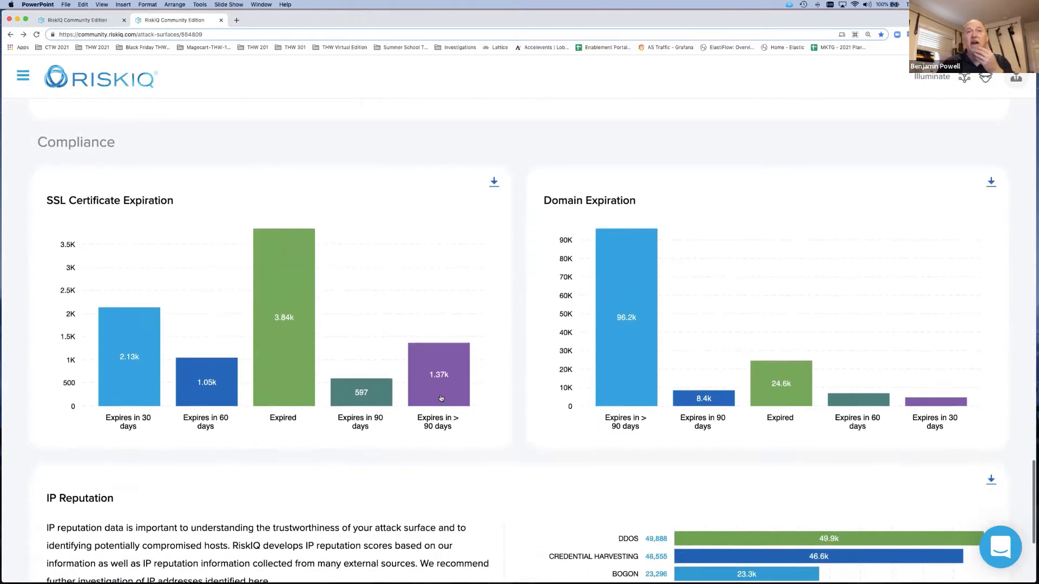
mouse_move(442, 398)
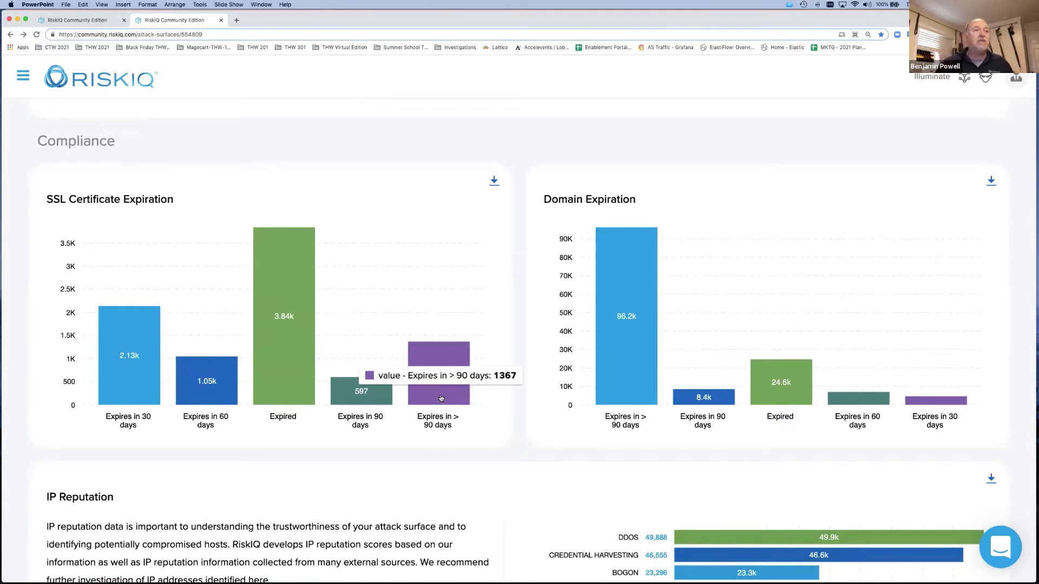
scroll(441, 399, "down", 5)
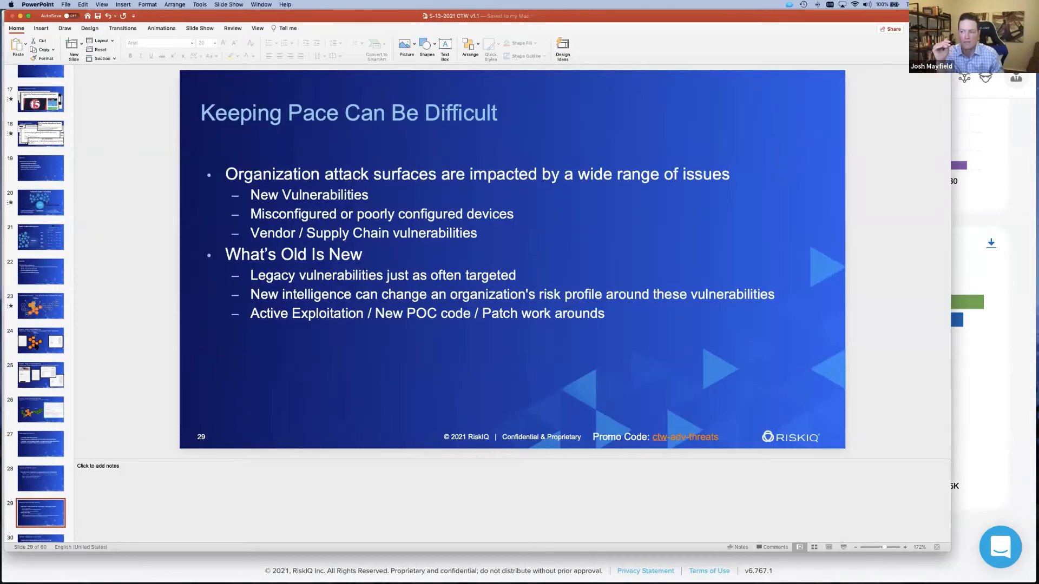
Switch to the PowerPoint deck and start the slide show from slide 29, "Keeping Pace Can Be Difficult".
scroll(34, 347, "down", 2)
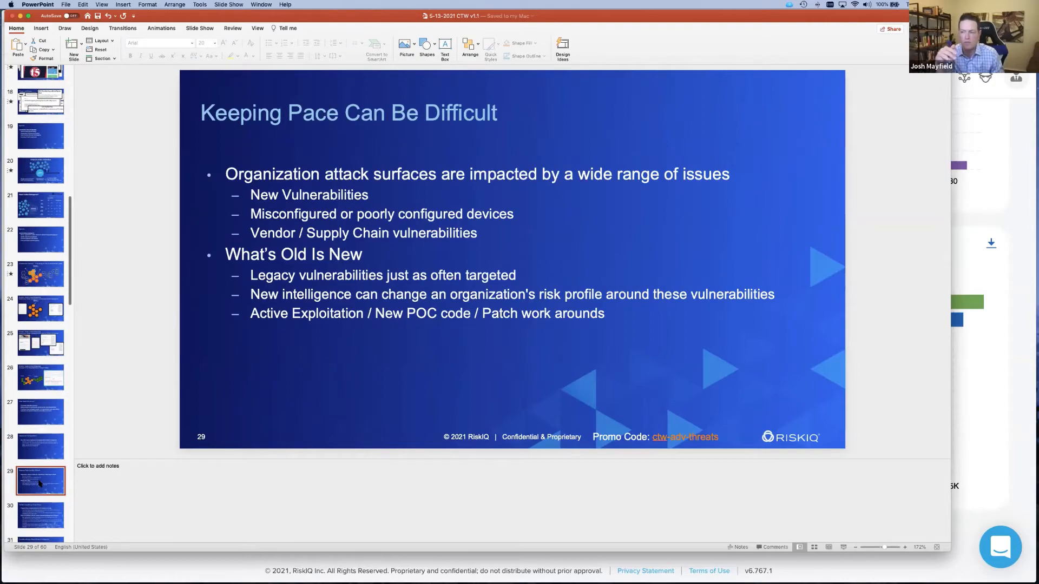
key("super+Return")
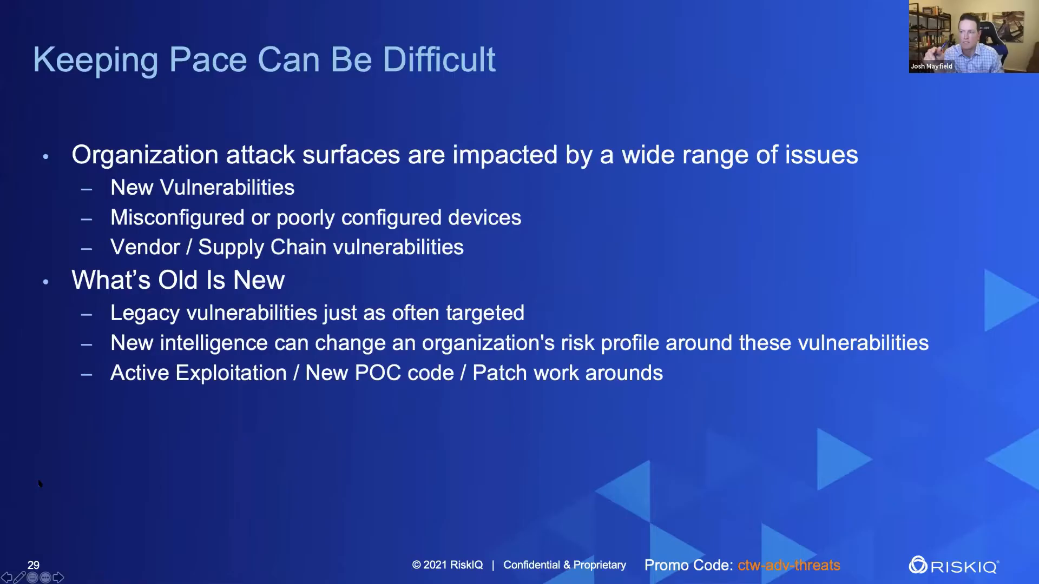
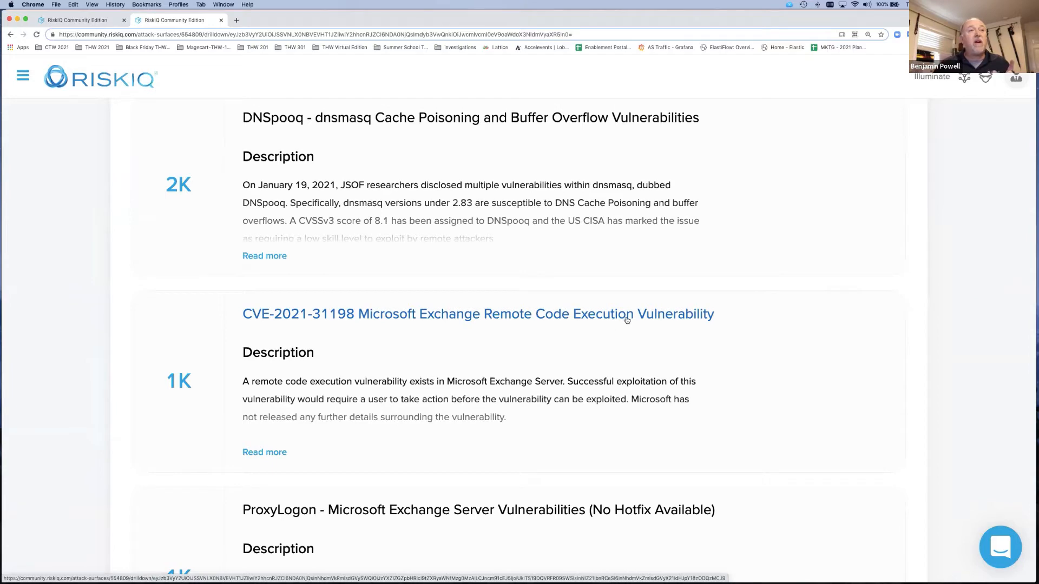
Expand the CVE-2021-31198 Microsoft Exchange Remote Code Execution insight in the High Severity list and read its related intelligence and remediation.
left_click(263, 453)
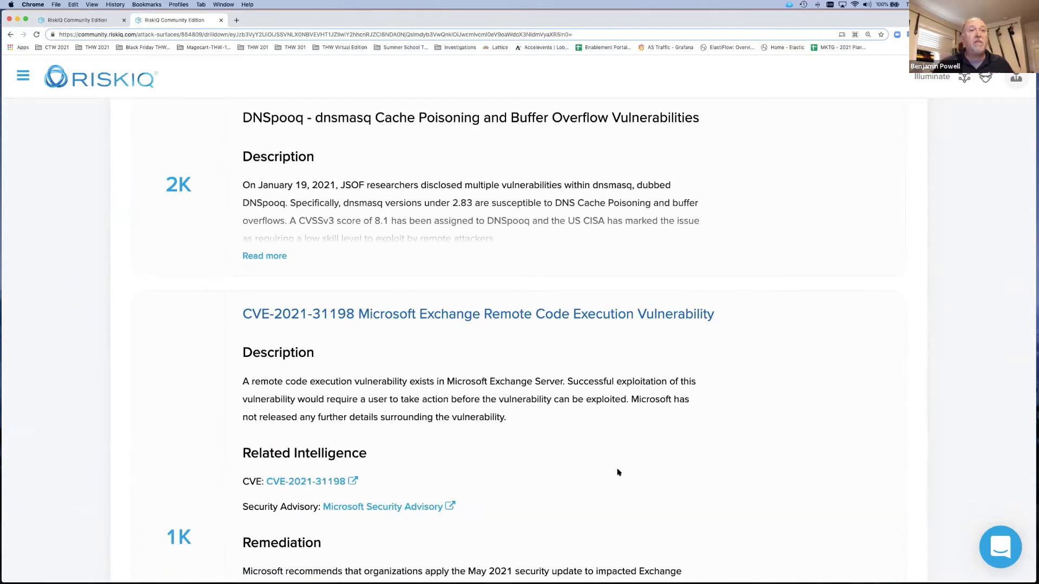
scroll(616, 470, "down", 5)
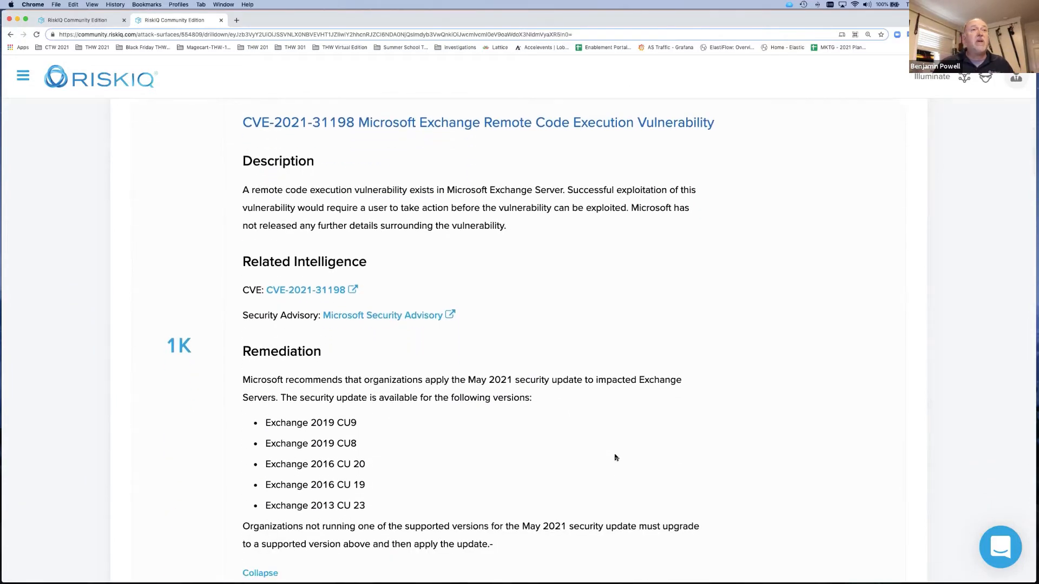
Open the Microsoft Security Advisory for CVE-2021-31198 in a new tab, expand the Attack Vector metric and review the score metrics.
scroll(611, 455, "up", 1)
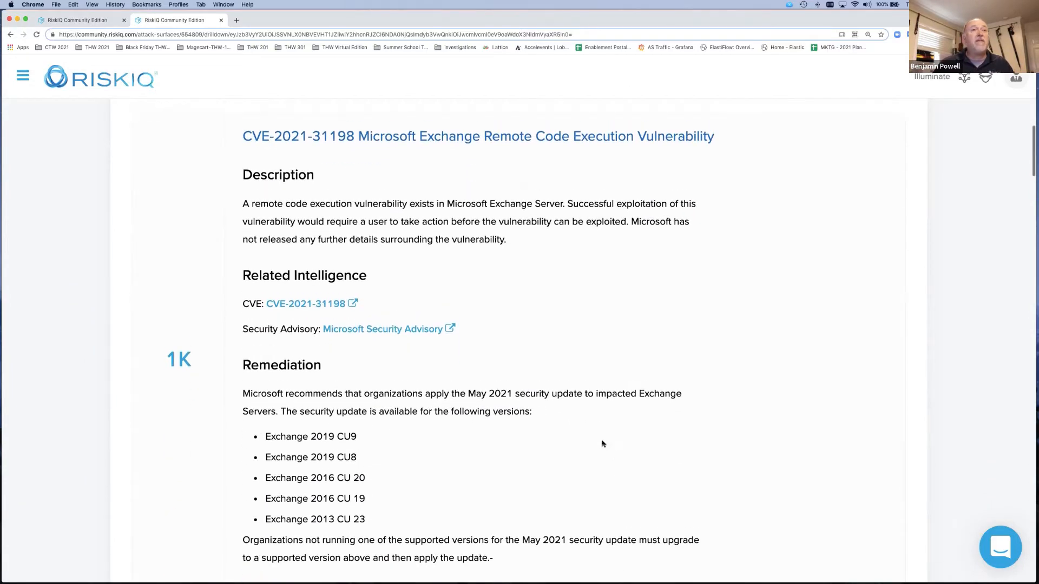
right_click(390, 330)
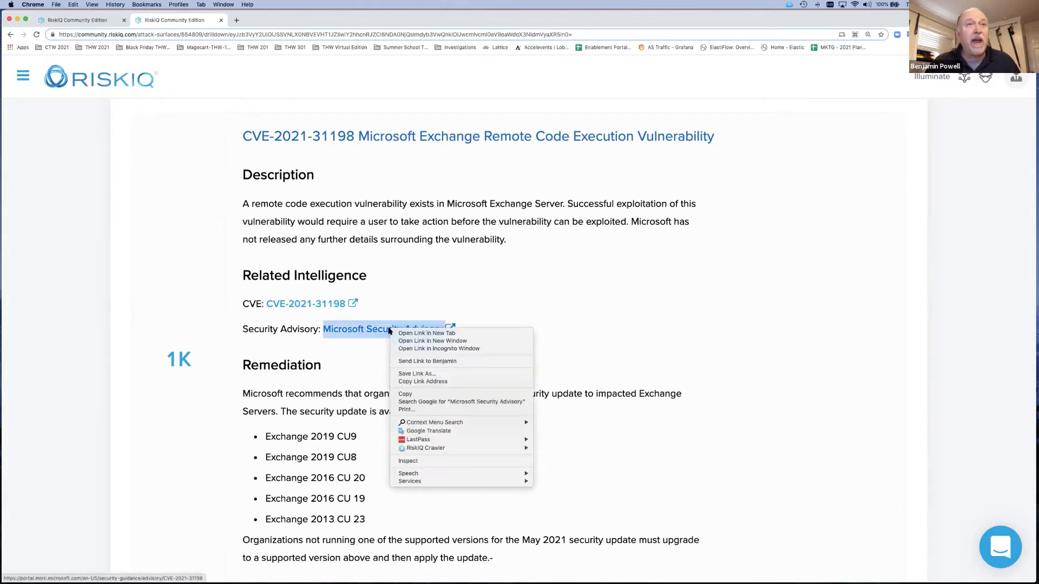
left_click(427, 333)
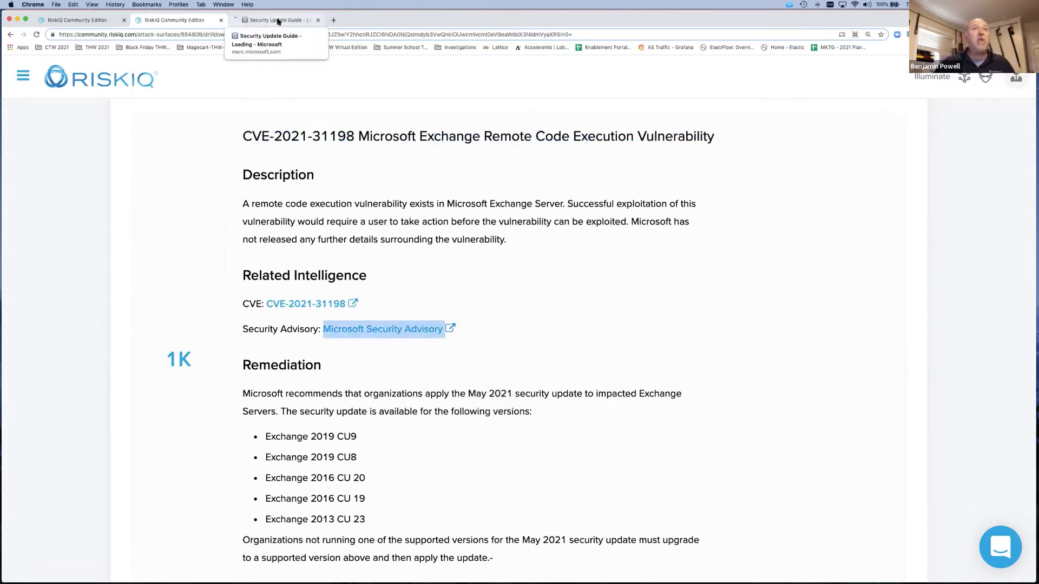
left_click(278, 17)
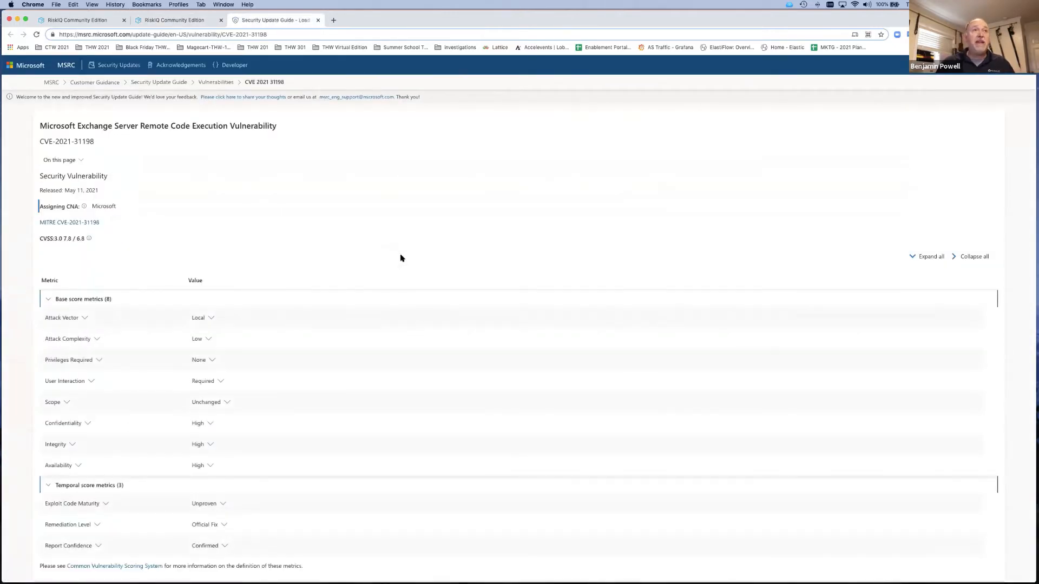
left_click(83, 318)
scroll(290, 378, "down", 5)
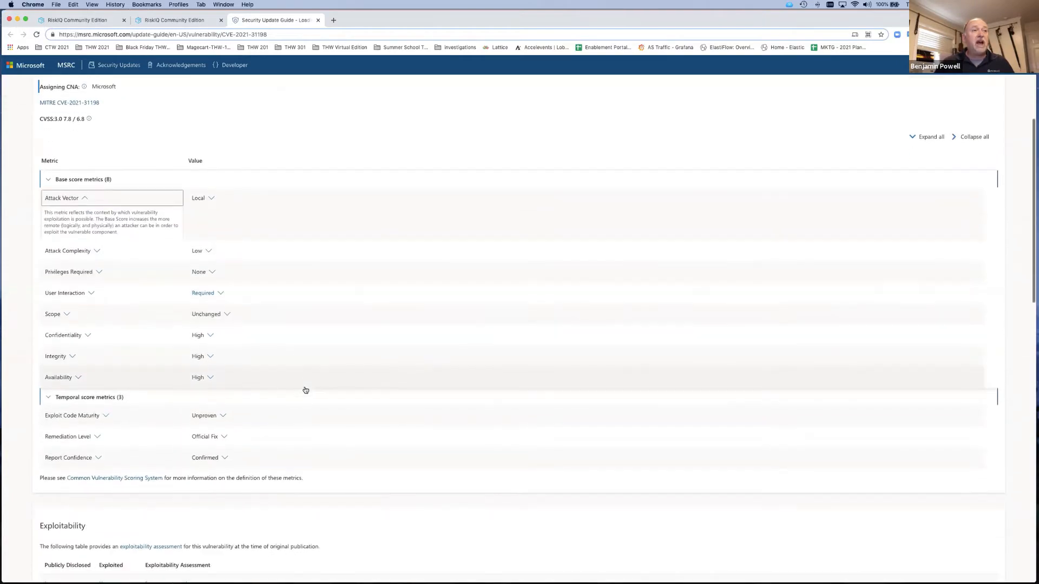
scroll(304, 389, "up", 6)
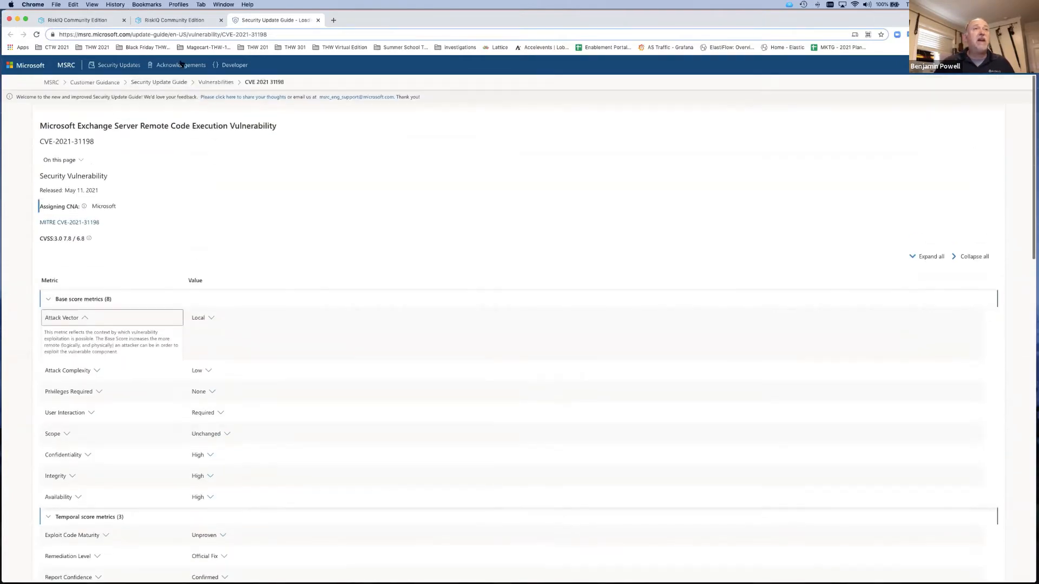
Return to the RiskIQ insight, open its CVE-2021-31198 link in a new tab and review the NVD entry.
left_click(172, 21)
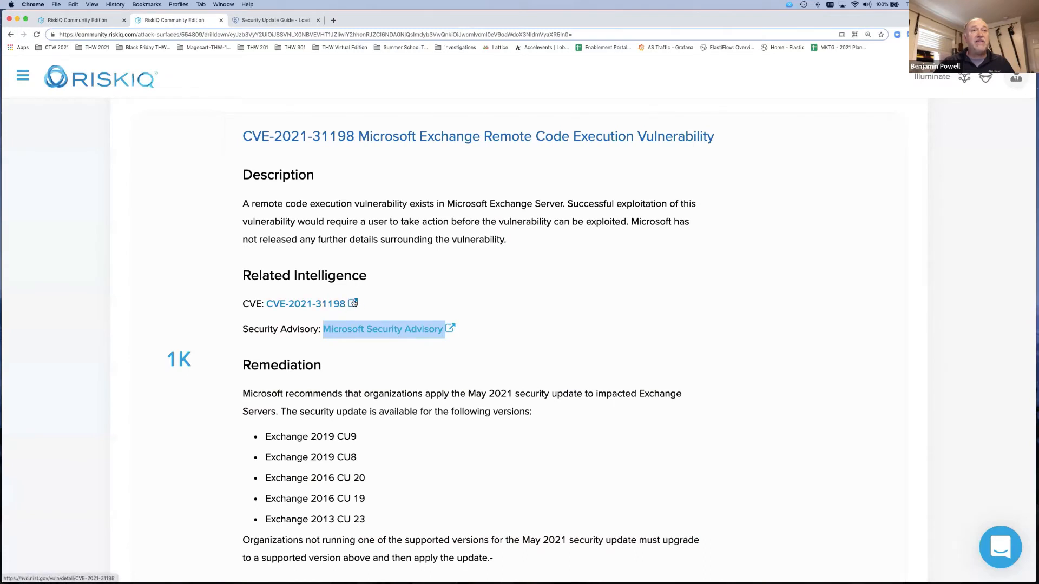
right_click(325, 305)
left_click(357, 308)
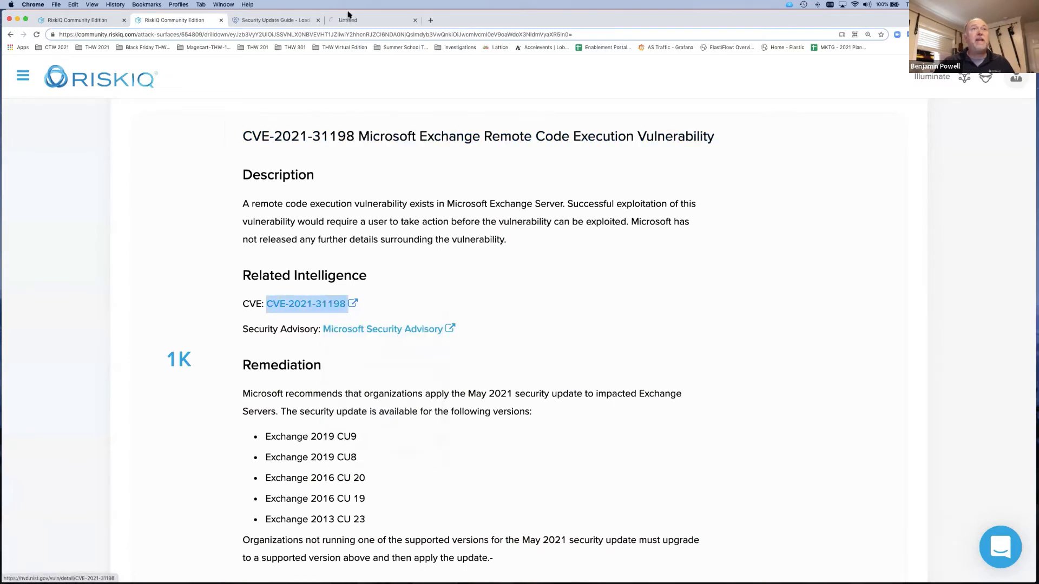
left_click(357, 20)
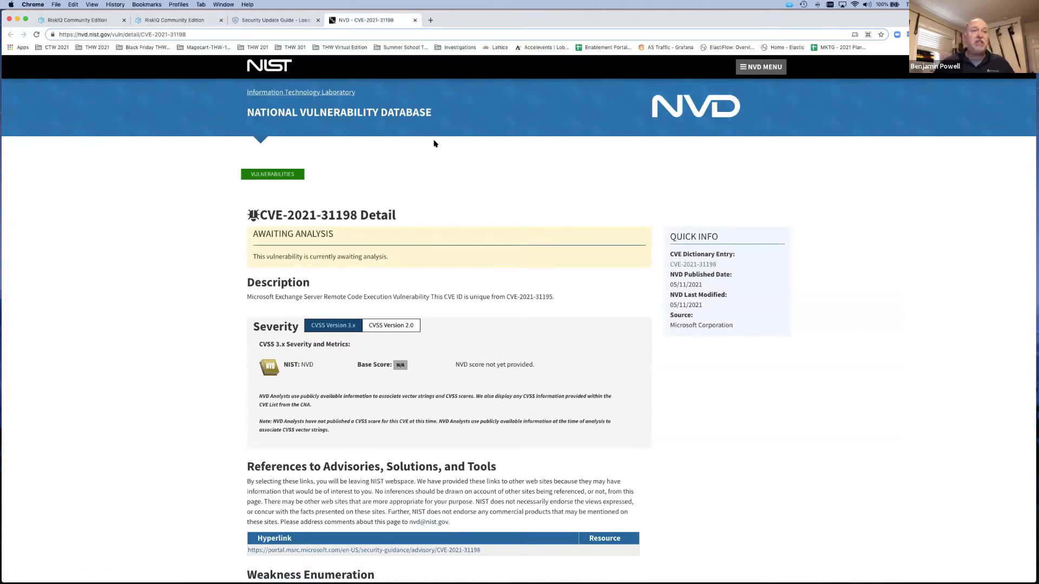
scroll(455, 170, "down", 1)
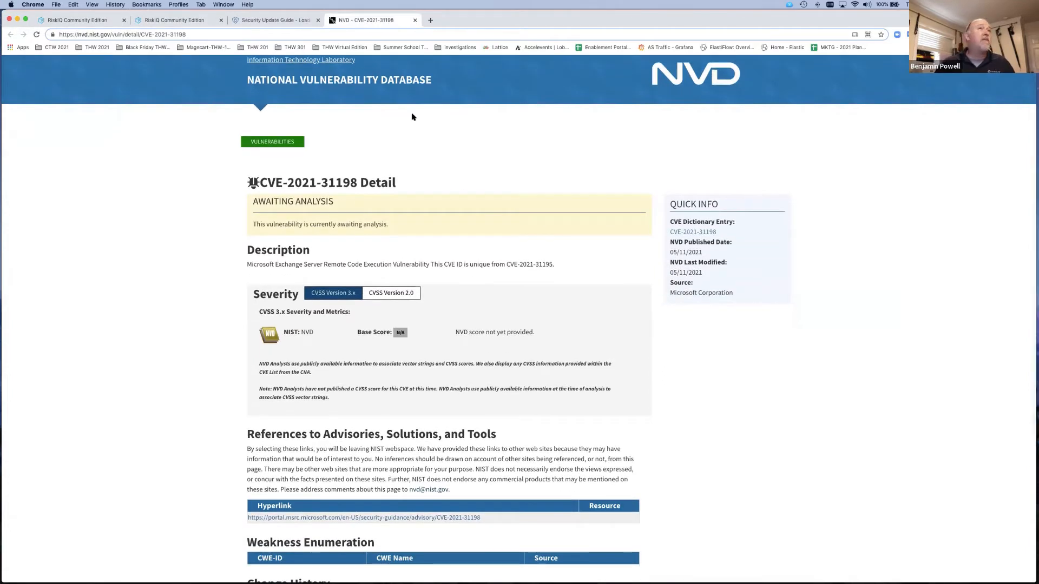
Return to the RiskIQ insight and highlight the Exchange versions listed under Remediation, from Exchange 2019 CU9 to Exchange 2013 CU 23.
left_click(179, 20)
scroll(450, 224, "down", 5)
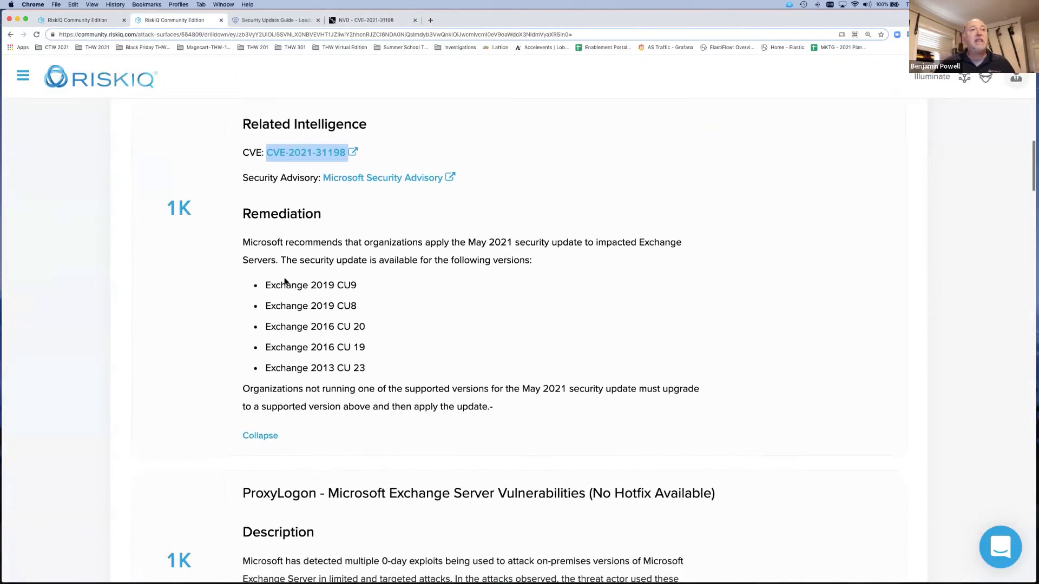
left_click_drag(266, 282, 366, 364)
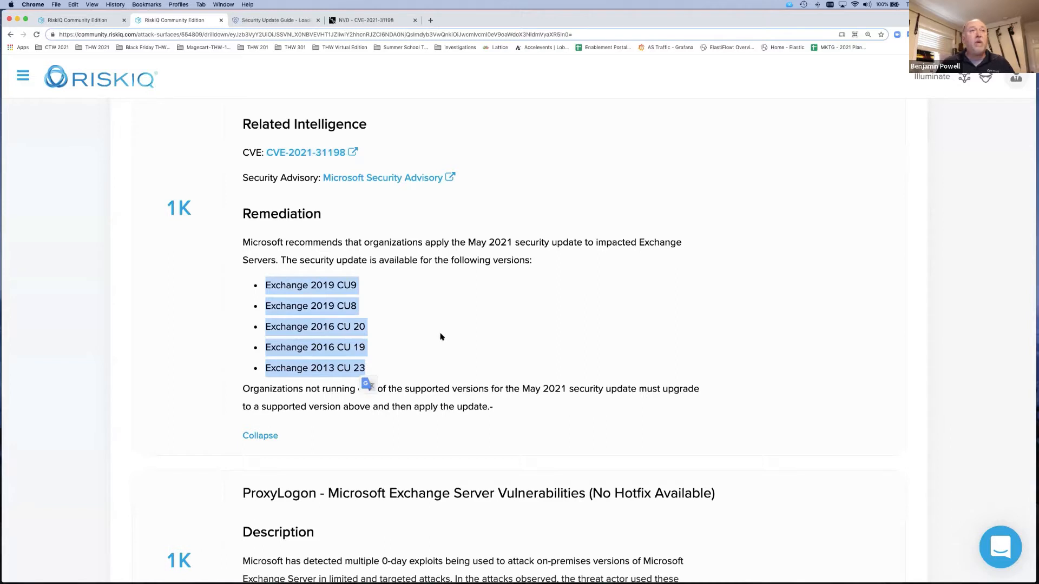
Open the CVE-2021-31198 insight's 1K asset count in a new tab and bring its affected assets table into view.
right_click(182, 212)
left_click(197, 215)
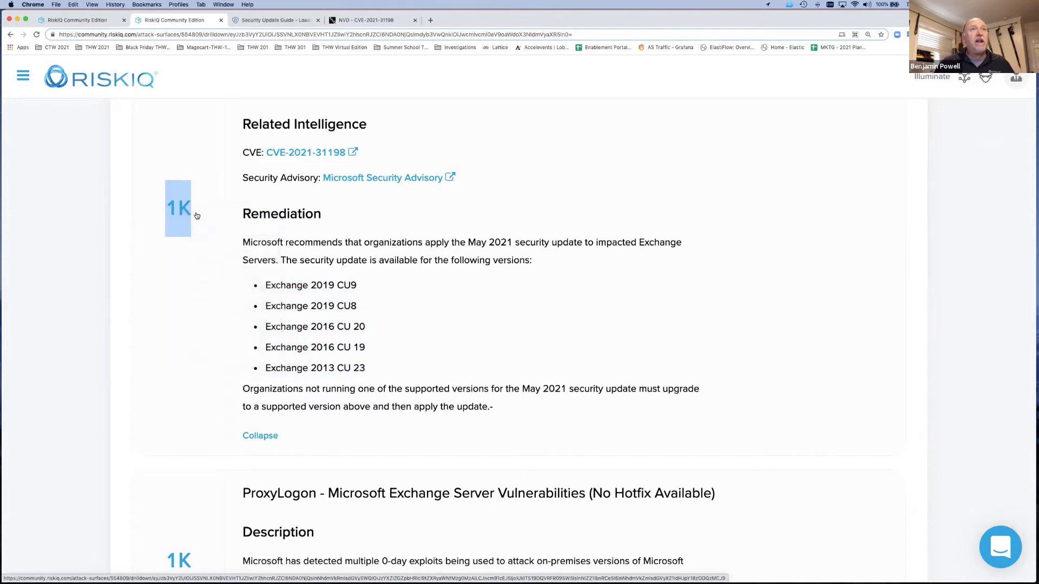
left_click(465, 20)
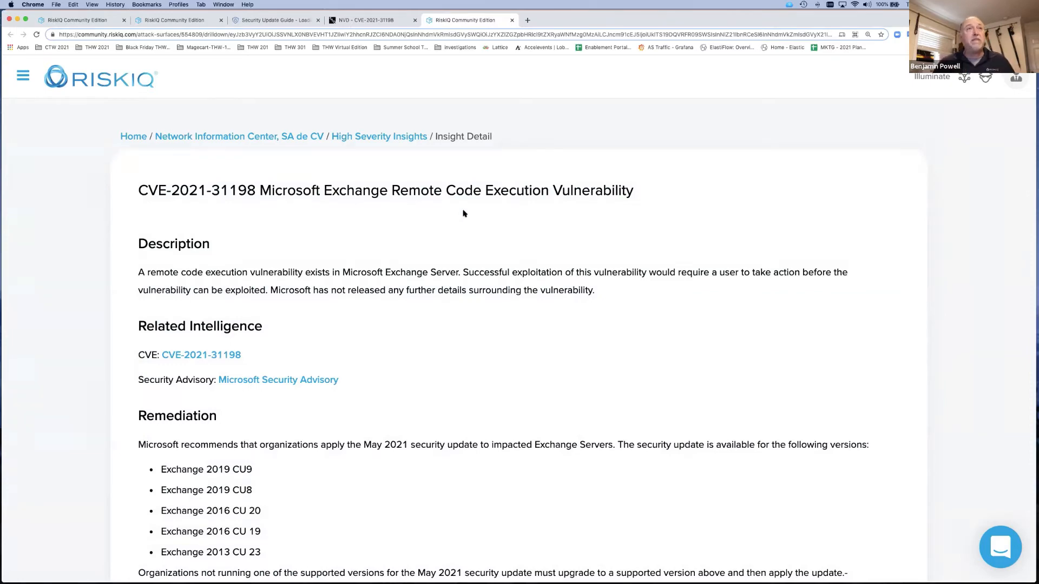
scroll(463, 216, "down", 3)
scroll(463, 217, "down", 3)
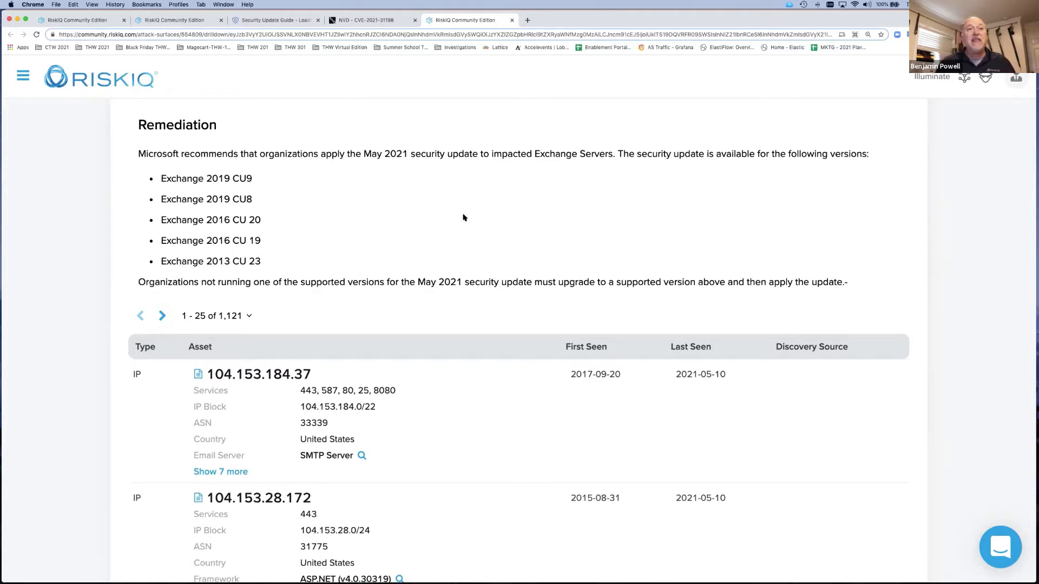
Expand the full details of IP asset 104.153.184.37 and review its services and components alongside the neighbouring affected IPs.
left_click(230, 471)
scroll(475, 416, "down", 1)
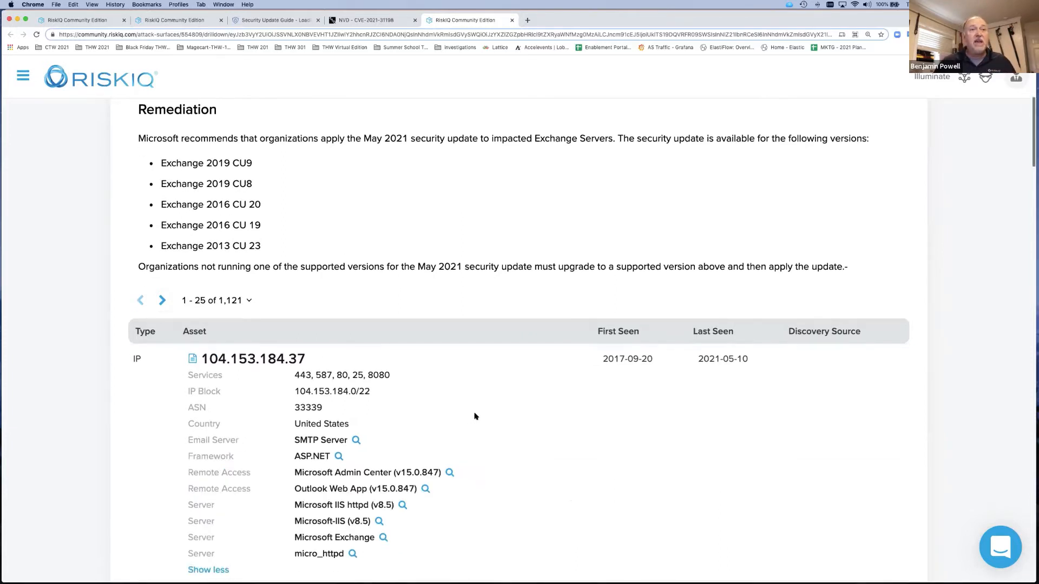
scroll(475, 416, "down", 2)
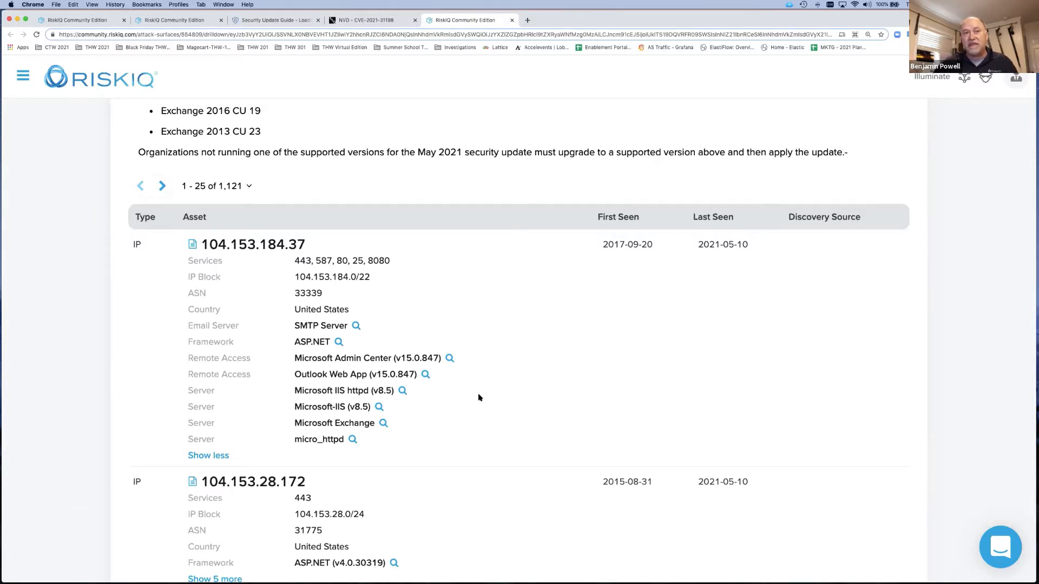
scroll(490, 394, "down", 2)
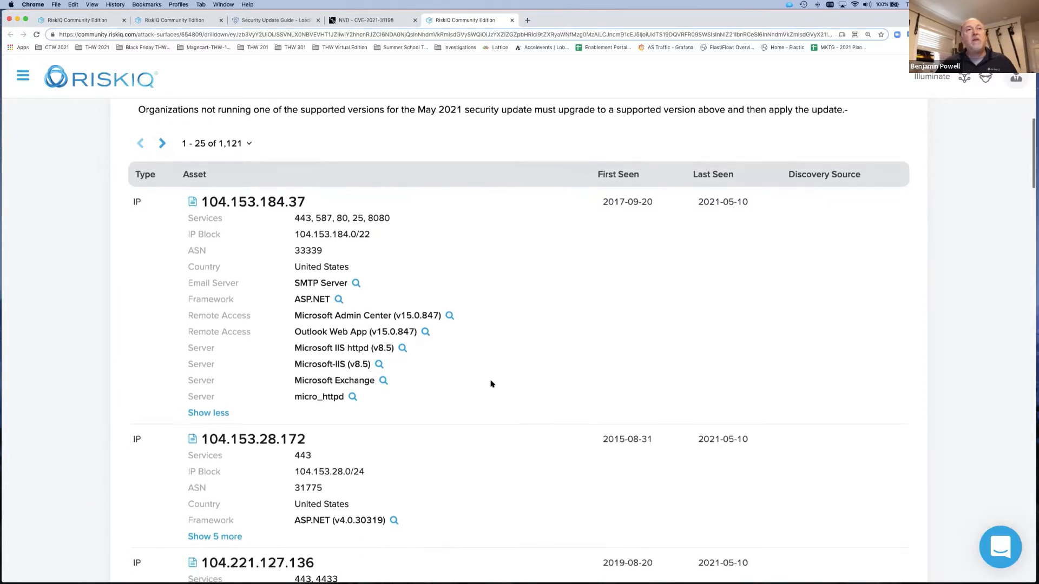
scroll(497, 422, "down", 10)
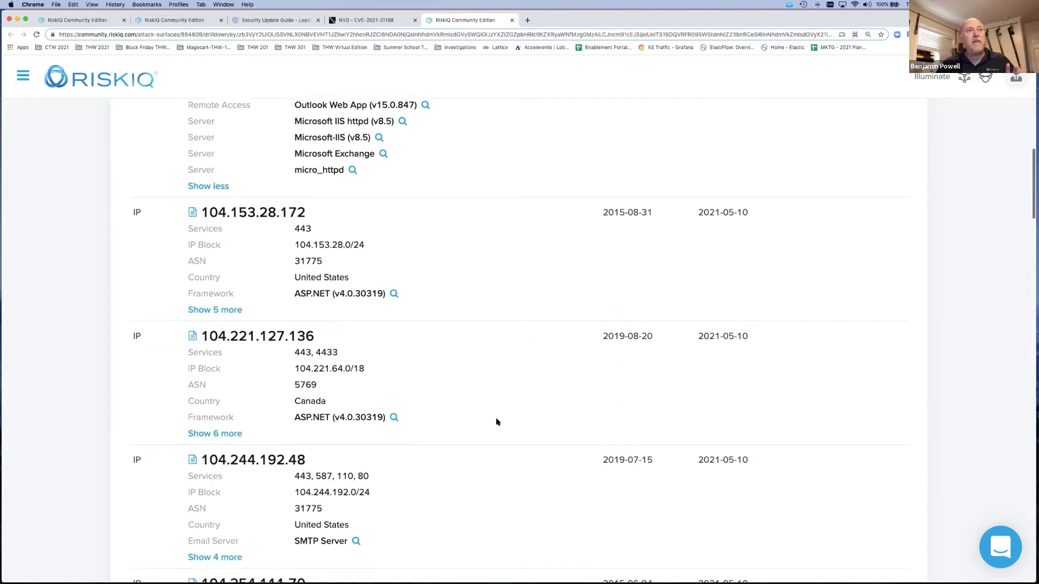
scroll(497, 422, "up", 10)
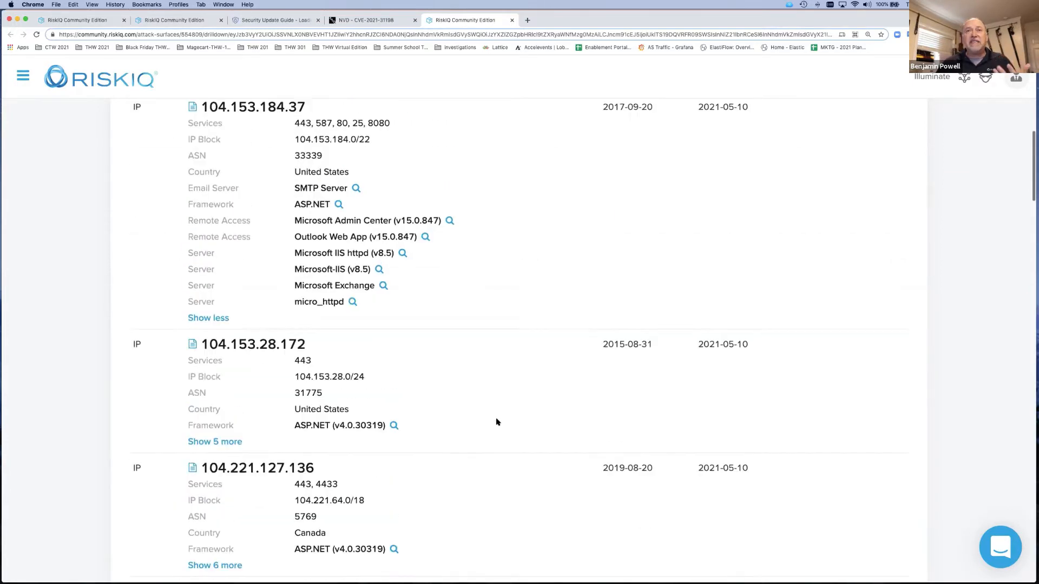
scroll(497, 422, "up", 5)
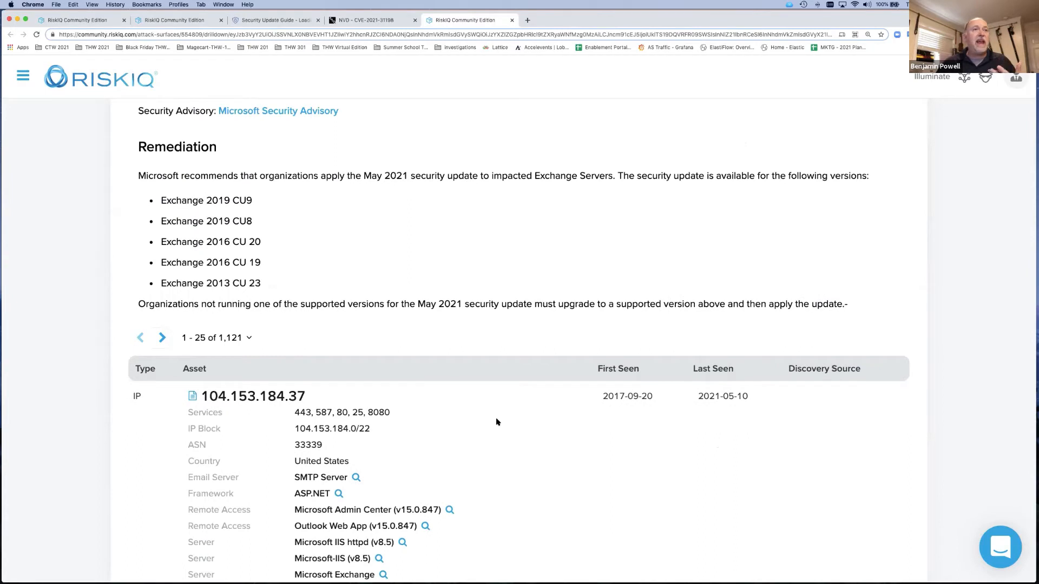
scroll(497, 422, "down", 1)
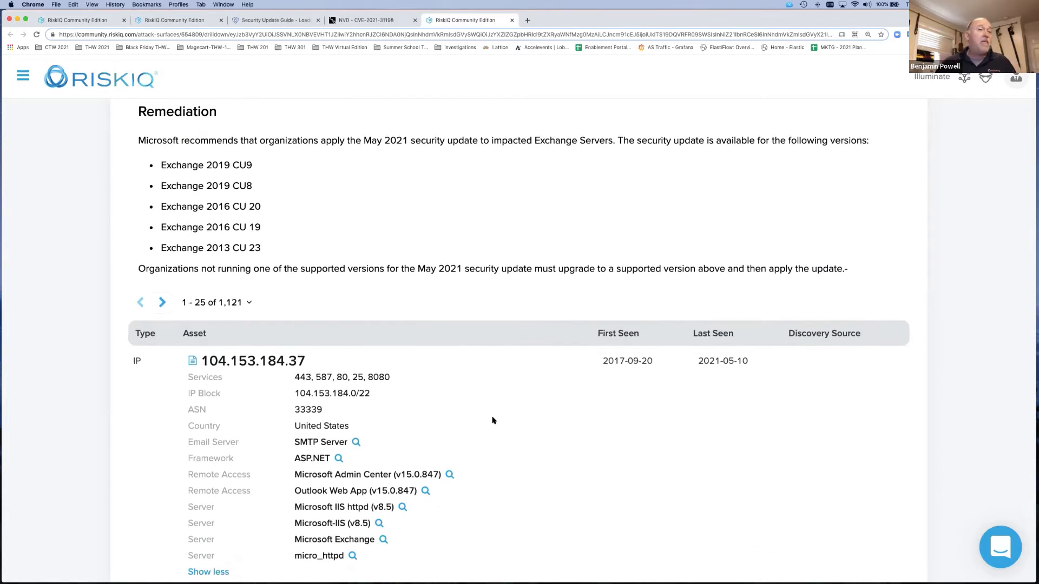
Open IP 104.153.184.37 in a new tab and examine its heatmap legend, daily unique resolutions and Resolutions list.
right_click(285, 363)
left_click(292, 368)
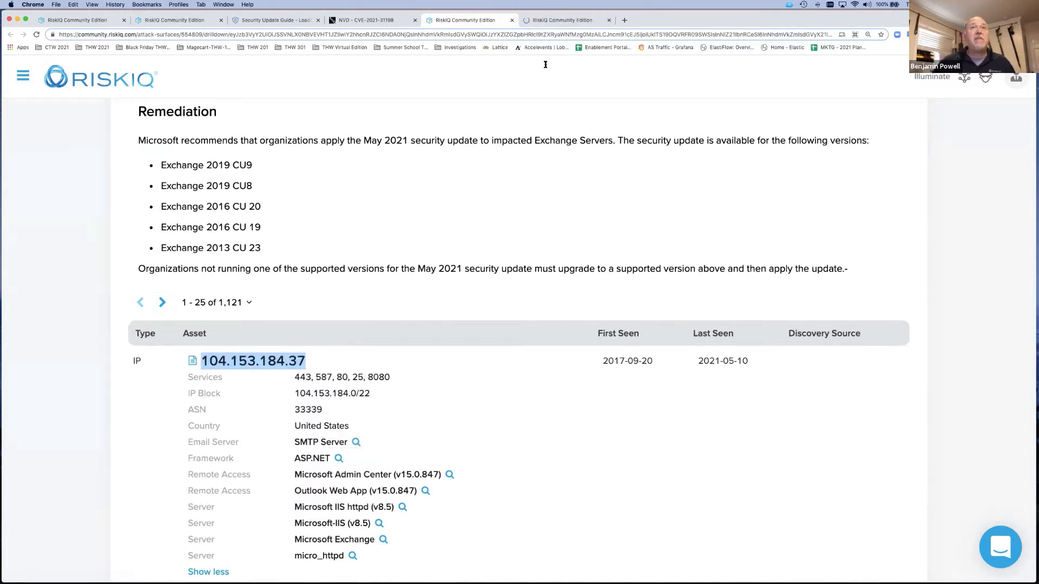
left_click(562, 20)
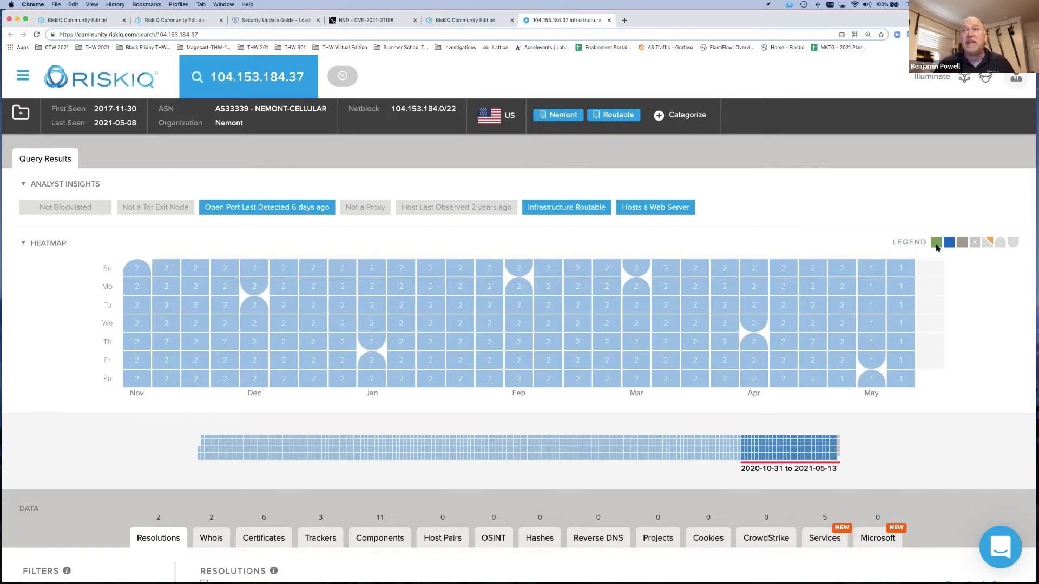
mouse_move(973, 244)
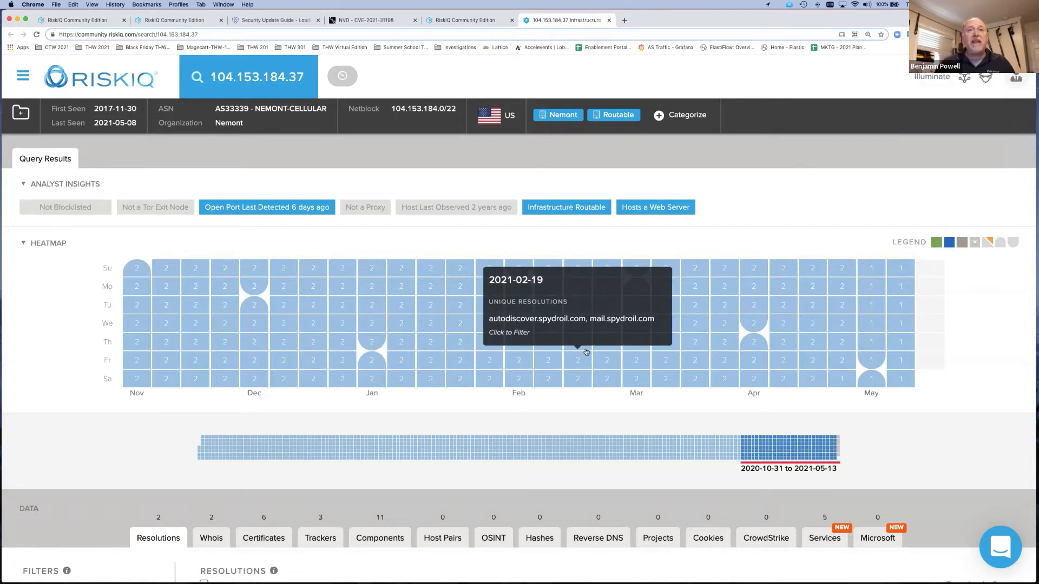
scroll(585, 355, "down", 3)
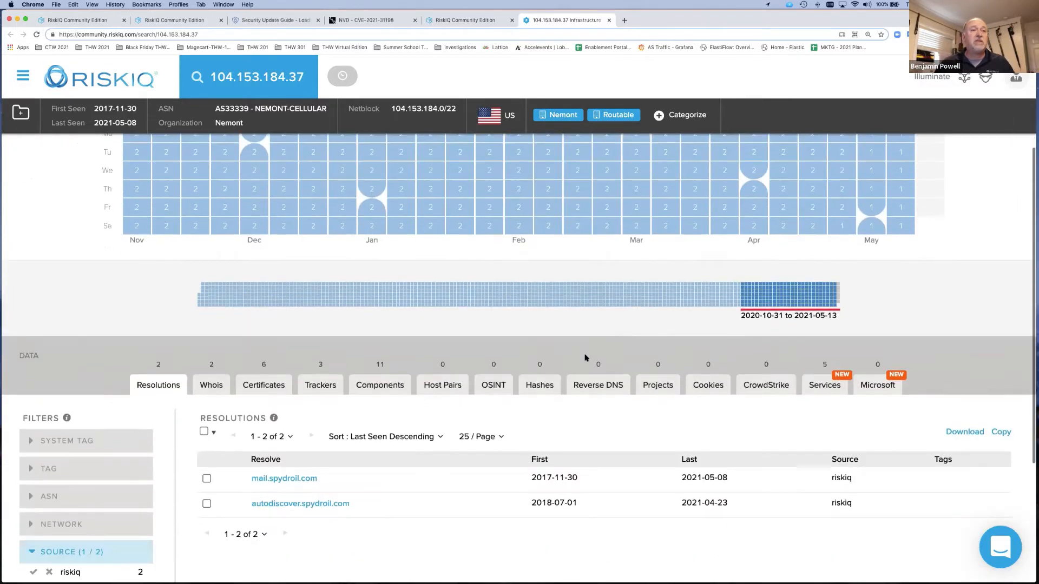
scroll(494, 253, "up", 2)
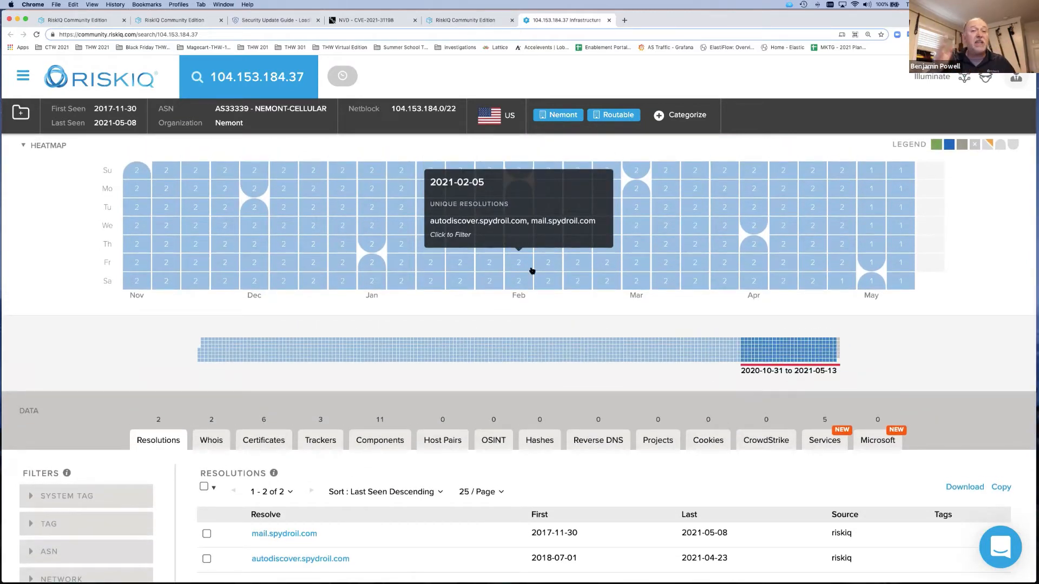
scroll(532, 271, "up", 3)
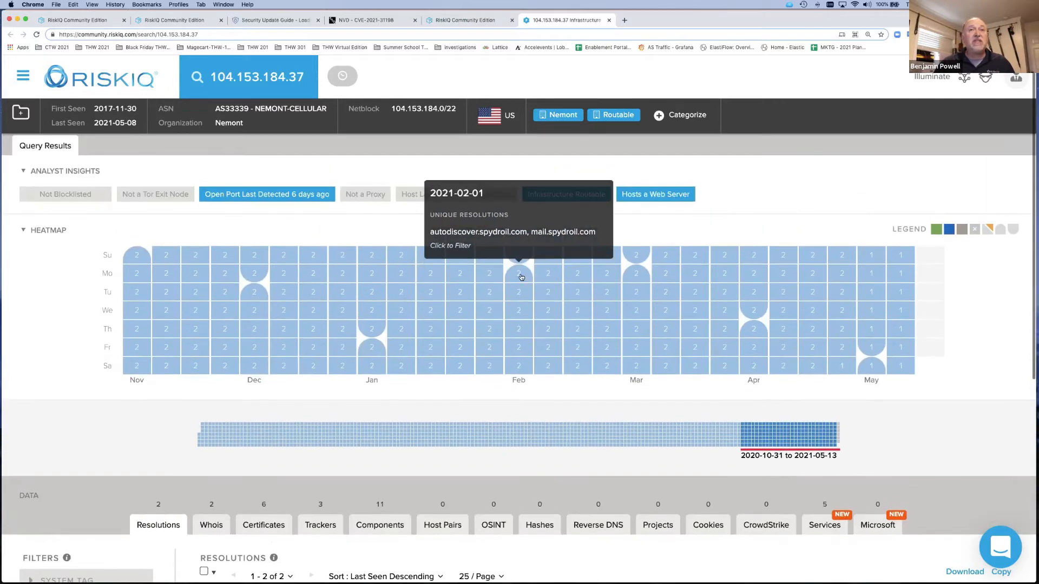
Filter the IP's heatmap to the period from 2021-02-01 to 2021-02-28.
left_click(521, 277)
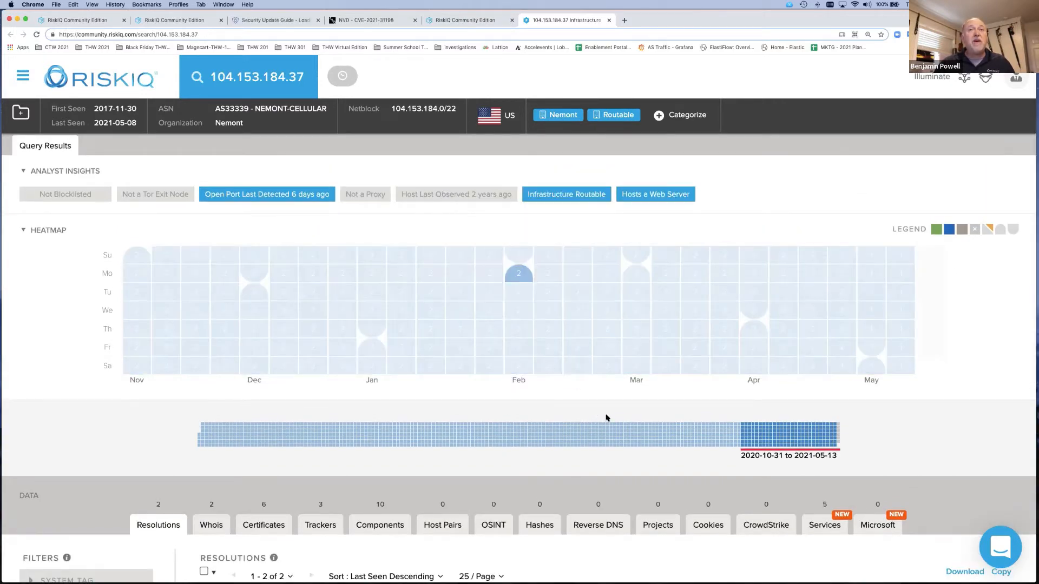
scroll(606, 418, "down", 3)
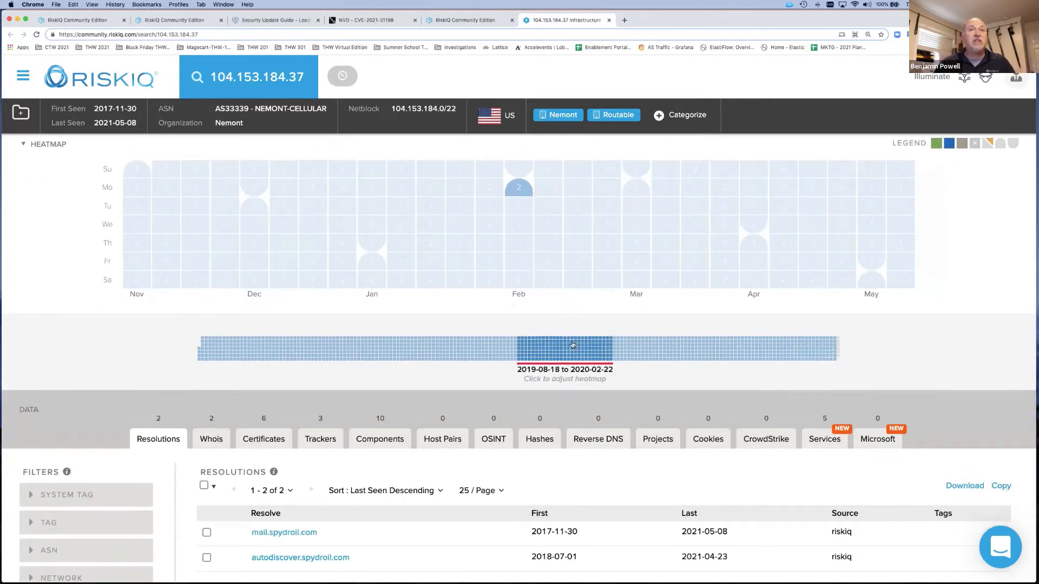
scroll(577, 344, "up", 3)
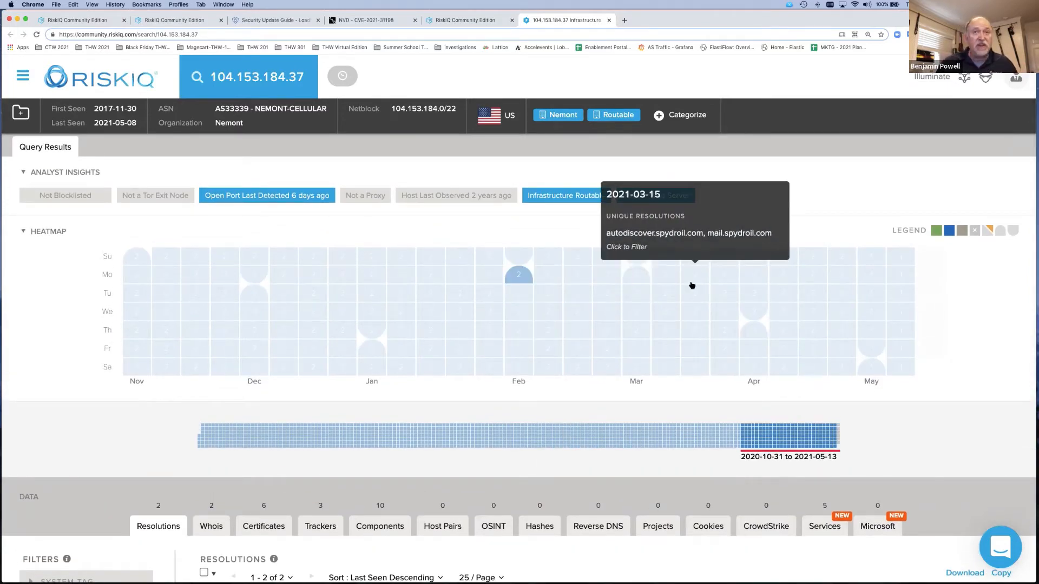
left_click(642, 258)
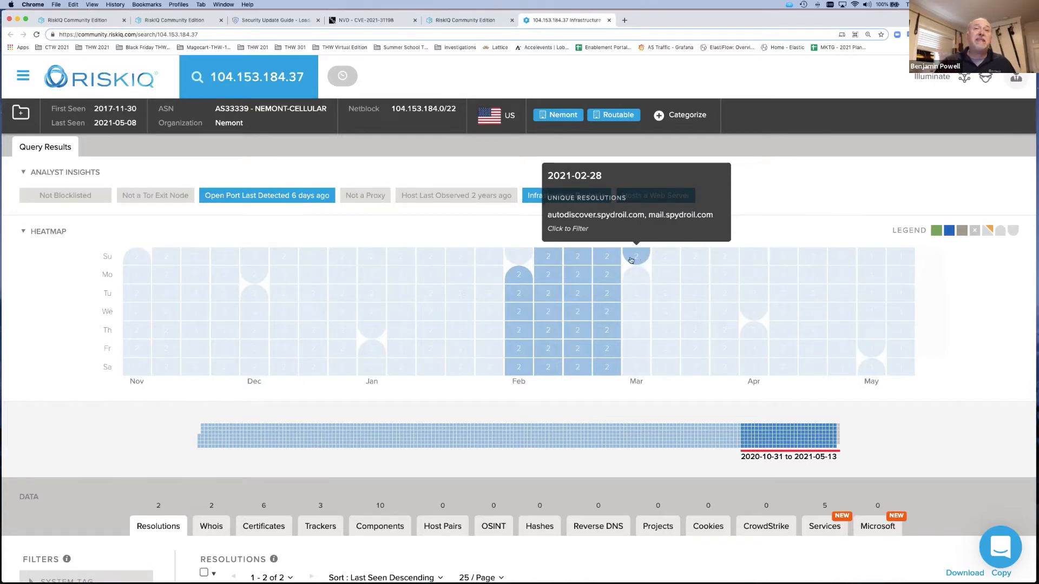
mouse_move(513, 280)
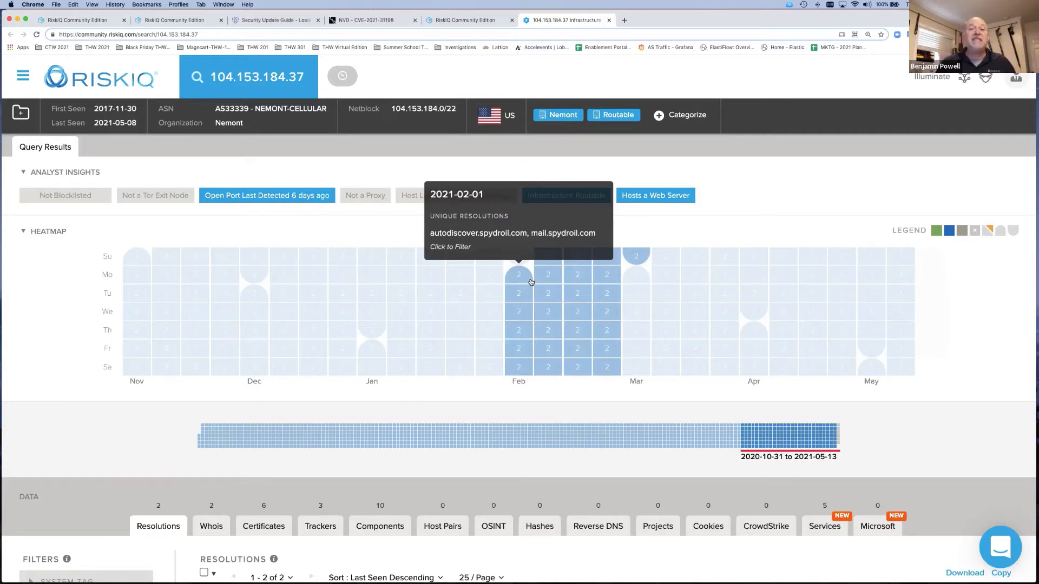
Shift the heatmap to the period 2018-06-24 to 2018-12-29 on the timeline.
mouse_move(620, 256)
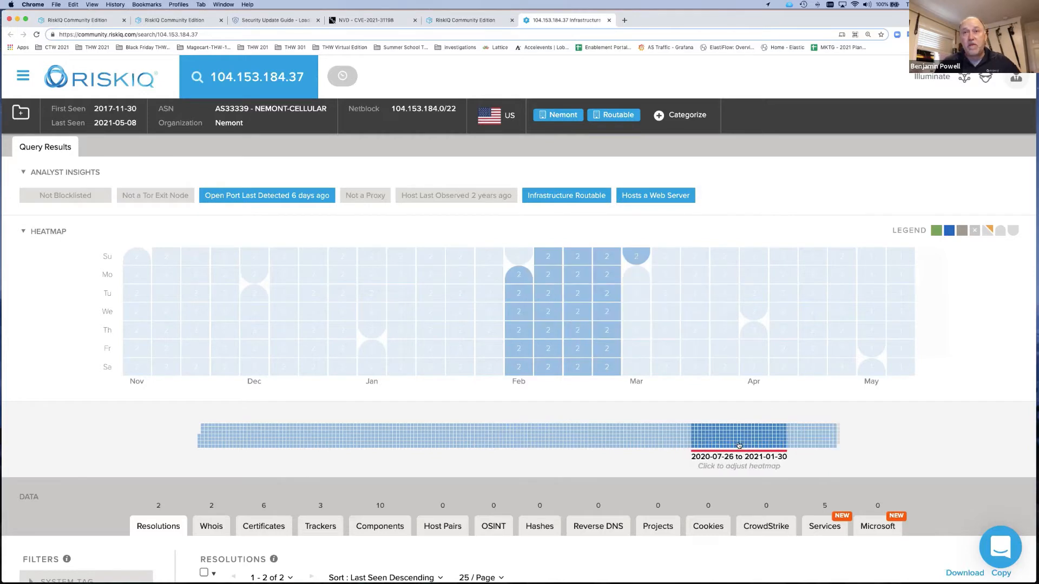
left_click(352, 441)
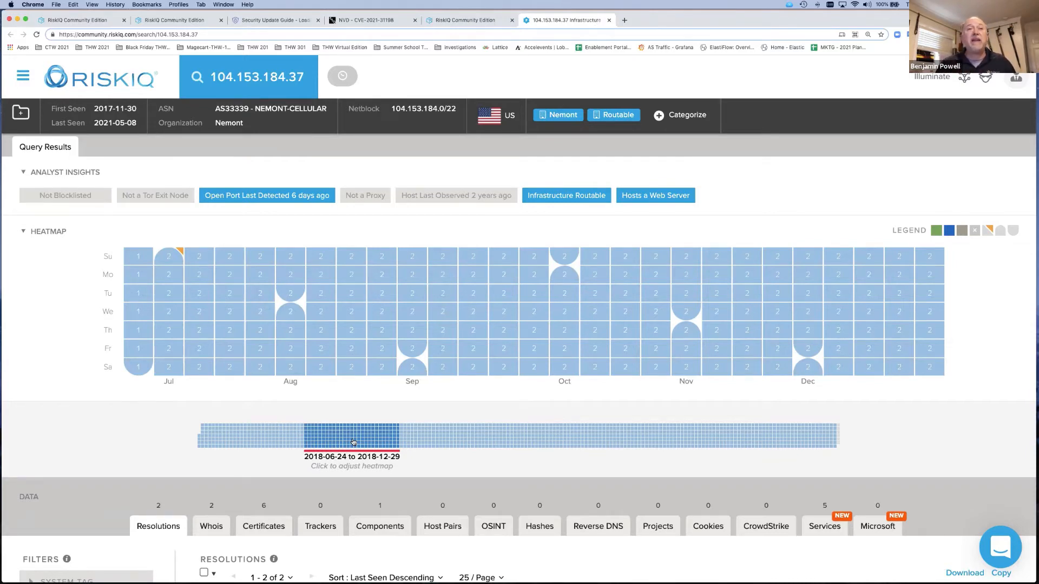
Shift the heatmap to the period 2020-11-08 to 2021-05-14 and bring up the IP's Whois records.
left_click(836, 441)
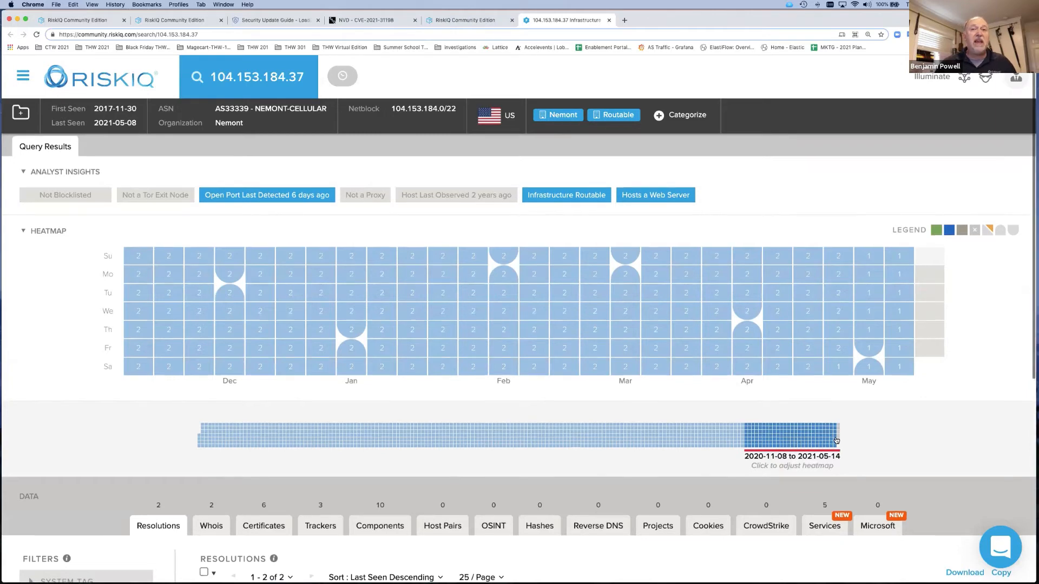
scroll(836, 441, "down", 5)
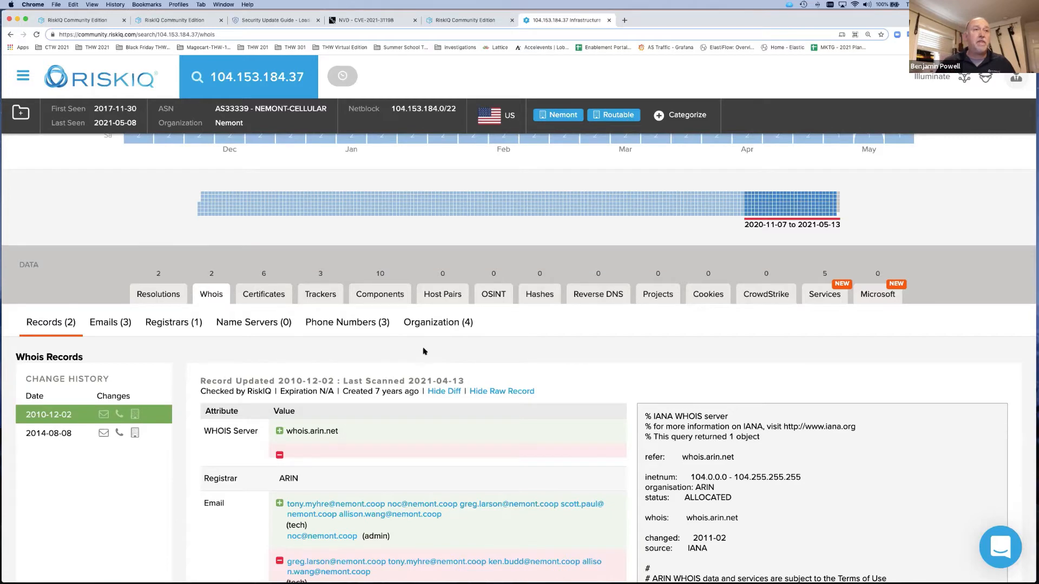
Review the IP's SSL certificates, going through the change history from 2021-05-05 back to 2018-03-21.
left_click(264, 294)
scroll(528, 379, "down", 5)
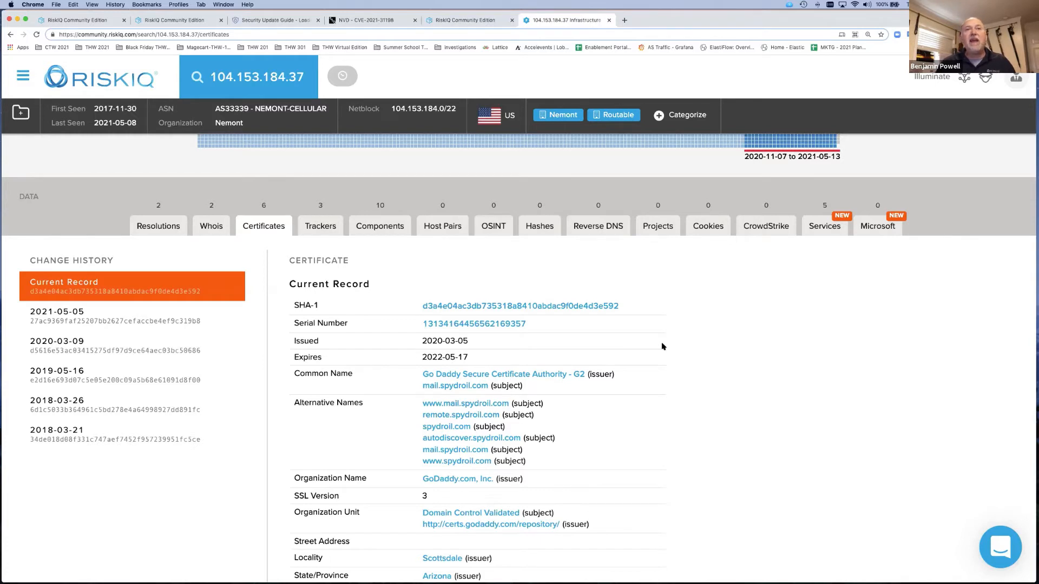
left_click(137, 315)
left_click(142, 355)
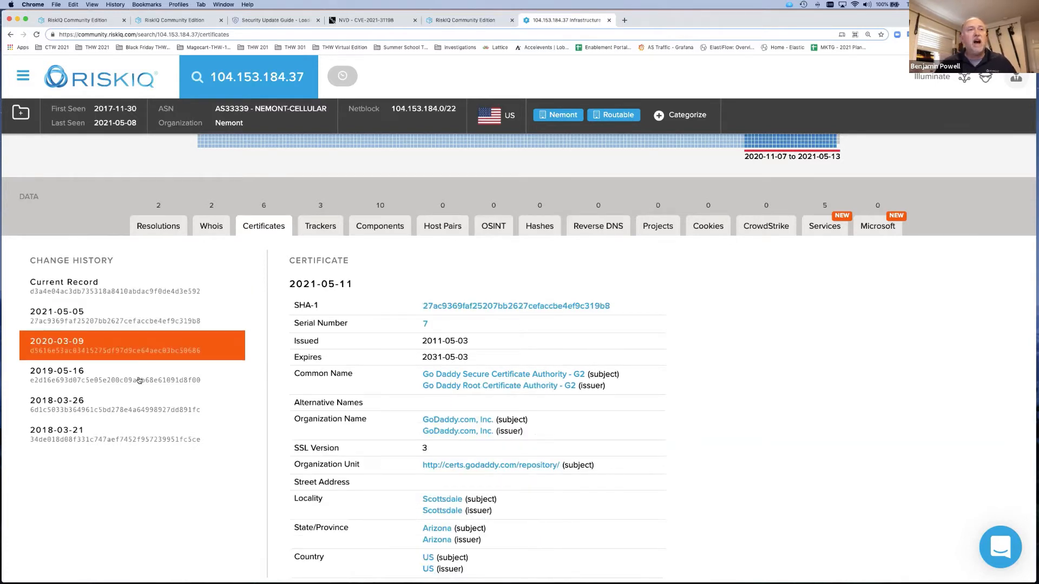
left_click(140, 381)
left_click(141, 410)
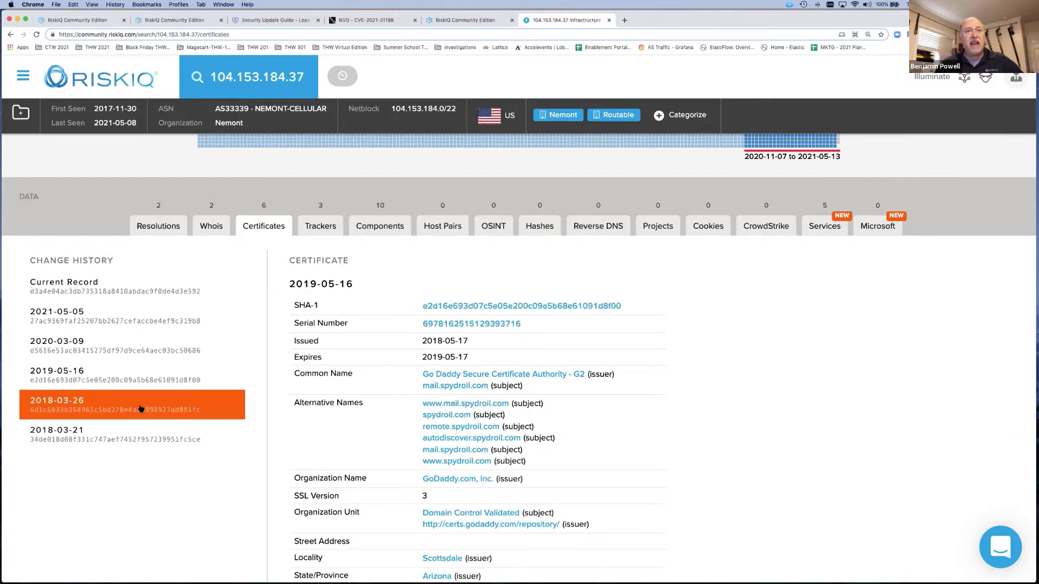
left_click(132, 436)
scroll(130, 373, "up", 1)
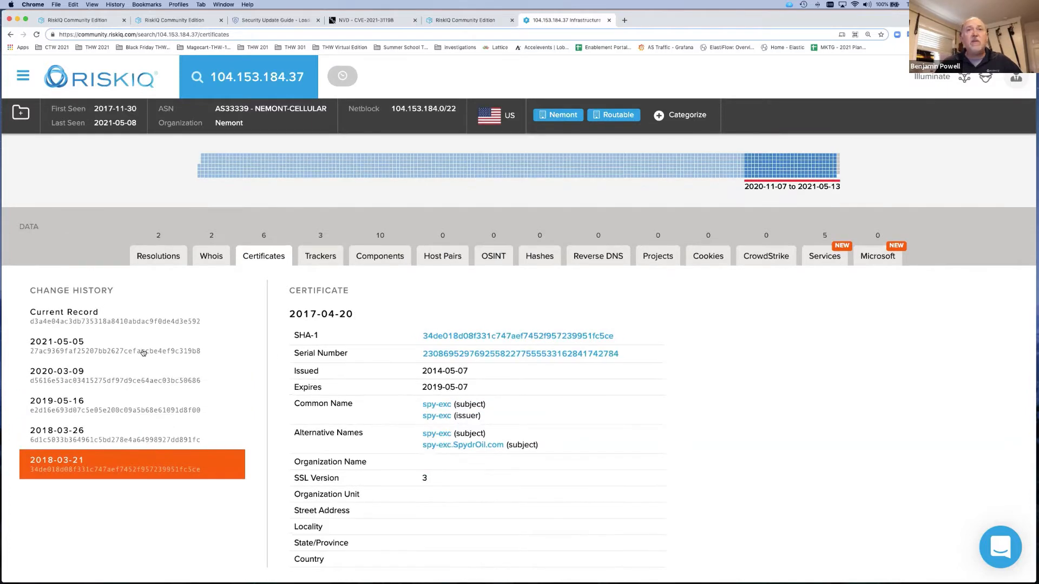
Review the IP's JARM hash trackers and its full list of detected components.
left_click(323, 258)
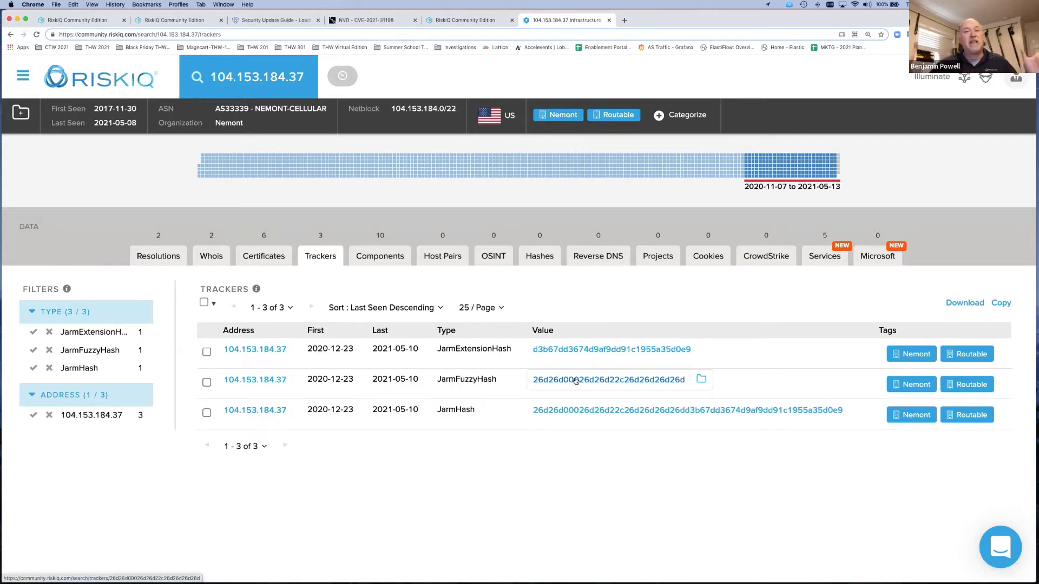
left_click(375, 263)
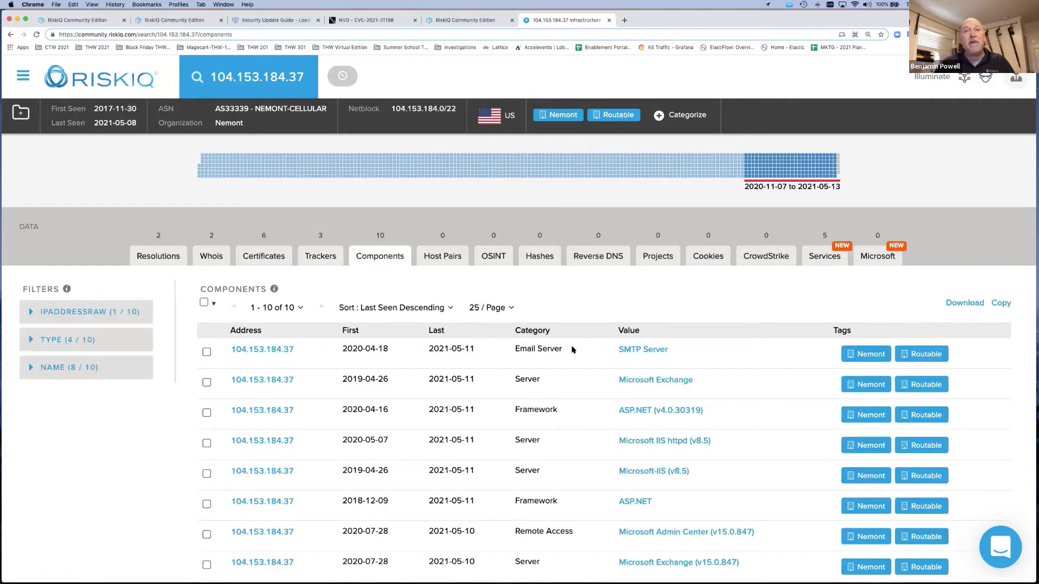
scroll(574, 348, "down", 2)
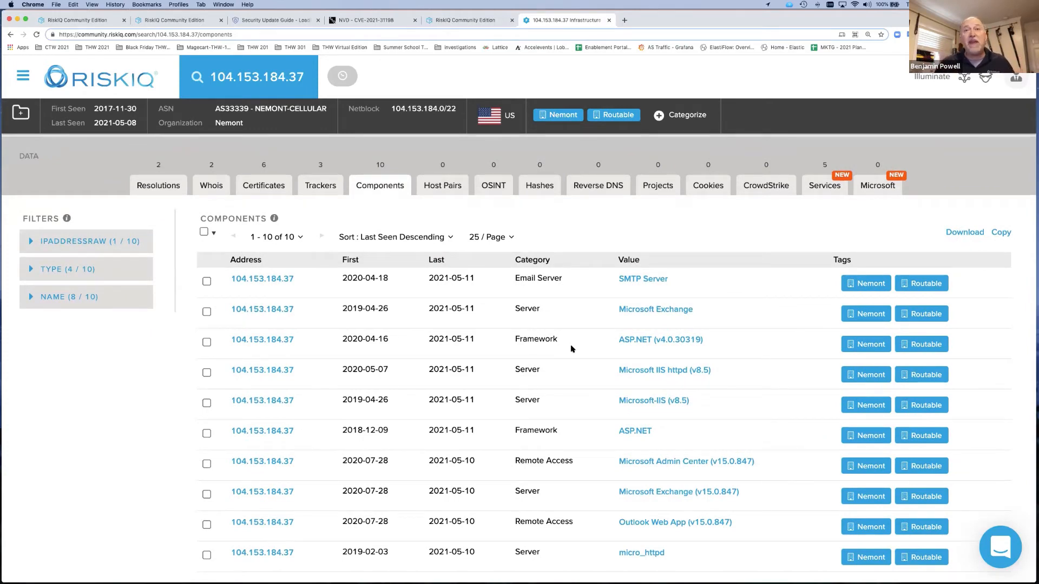
scroll(672, 519, "down", 1)
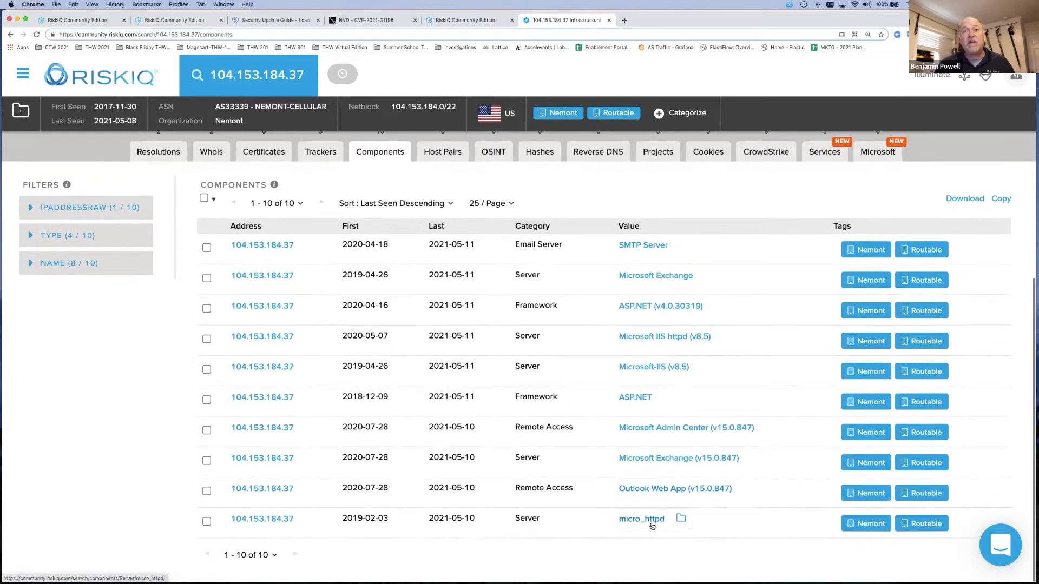
Check the IP's Host Pairs and examine the port 25 response among its Services.
left_click(442, 158)
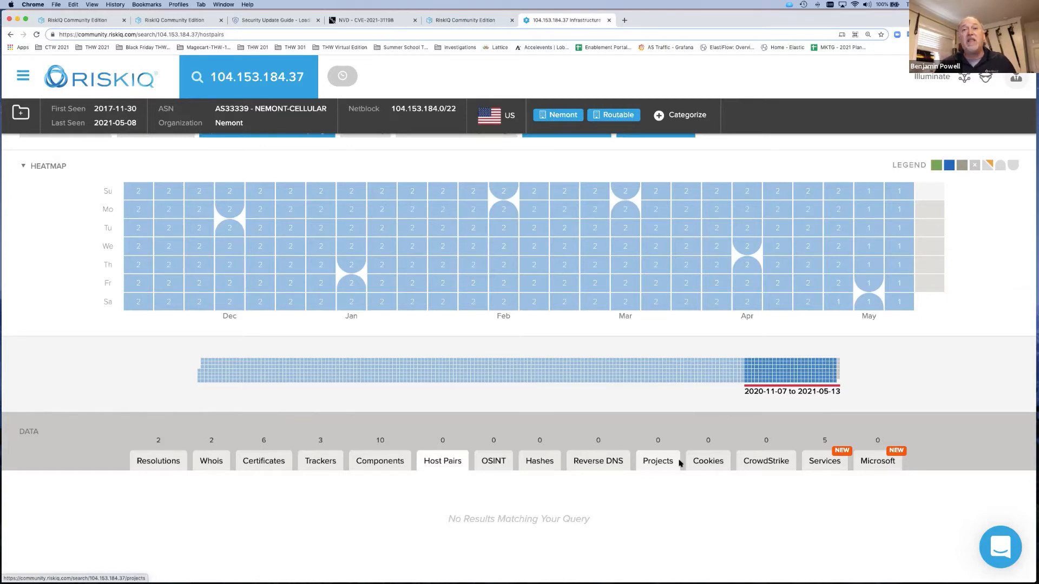
left_click(819, 459)
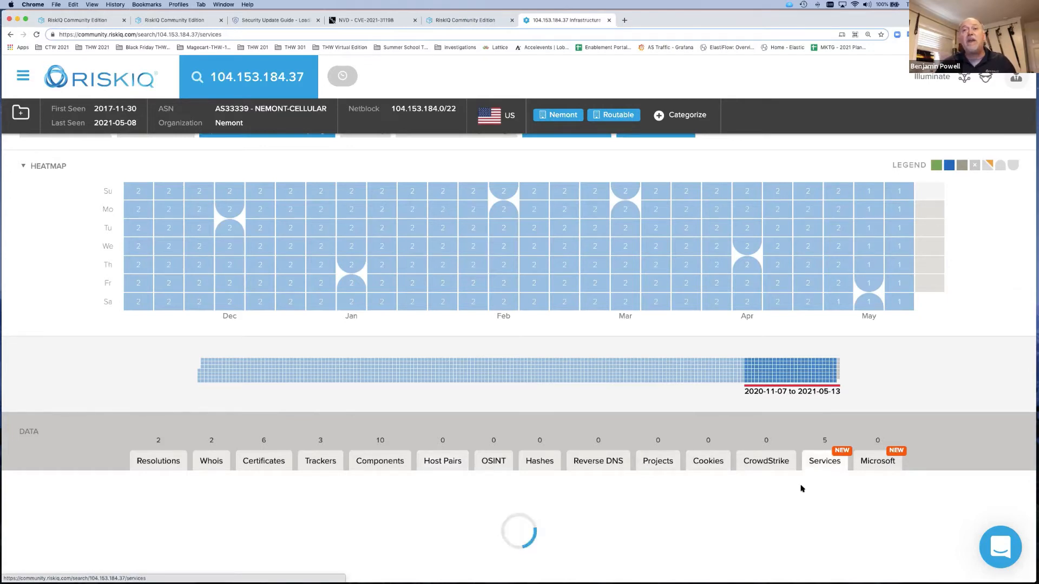
scroll(801, 487, "down", 2)
scroll(758, 465, "down", 2)
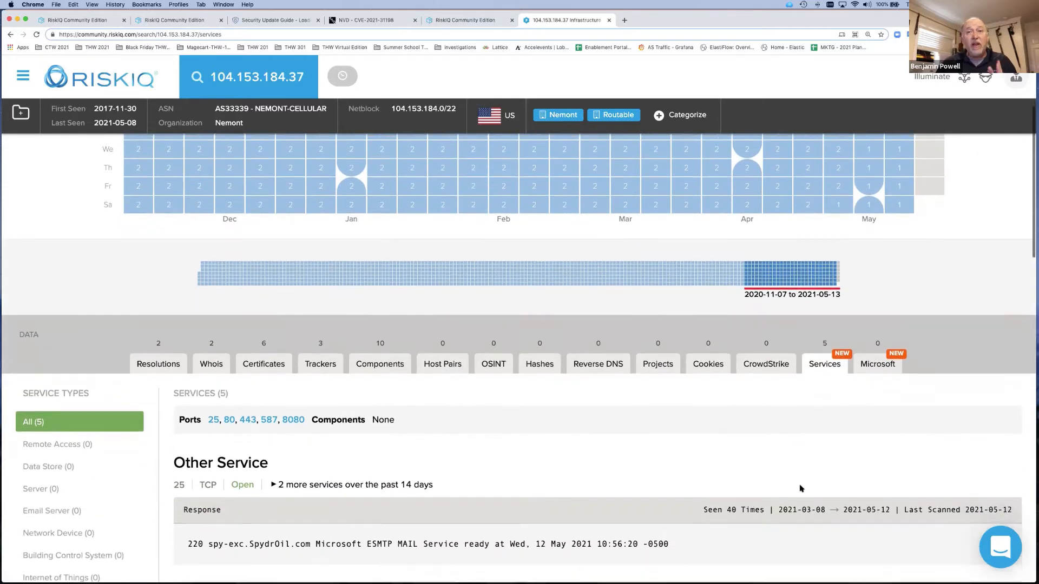
scroll(718, 447, "down", 3)
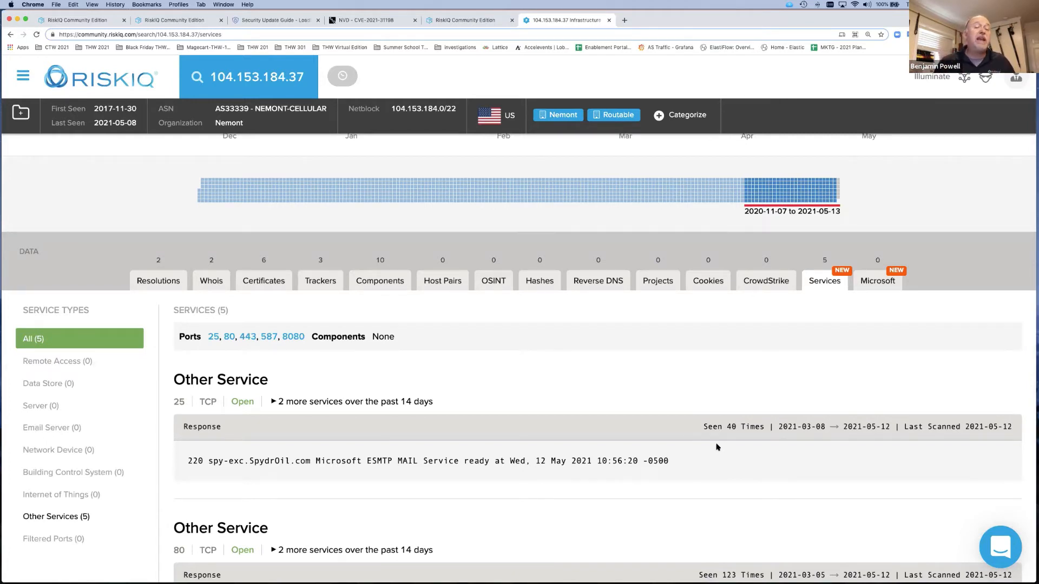
scroll(494, 423, "down", 4)
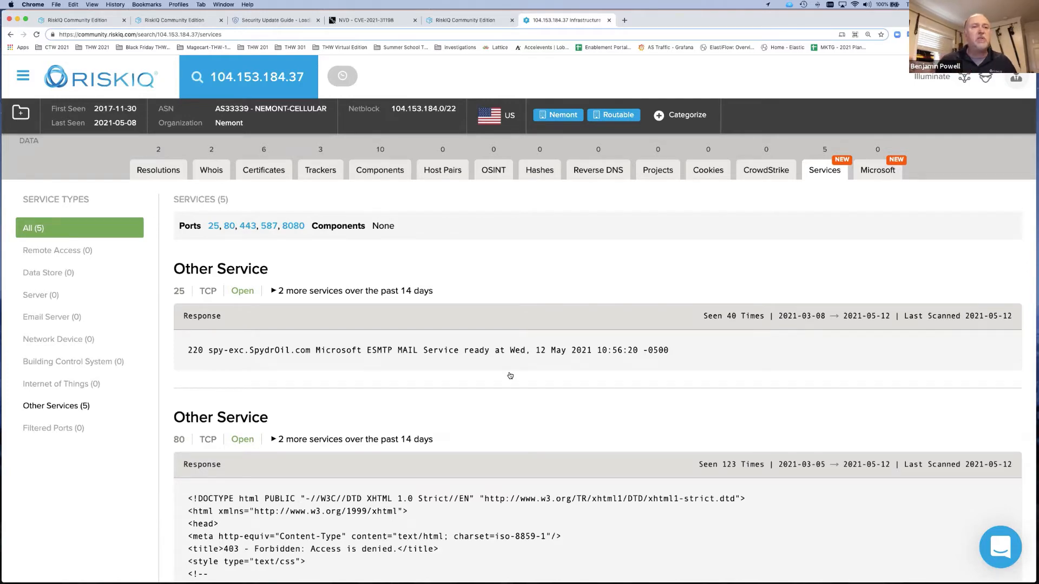
scroll(510, 376, "down", 5)
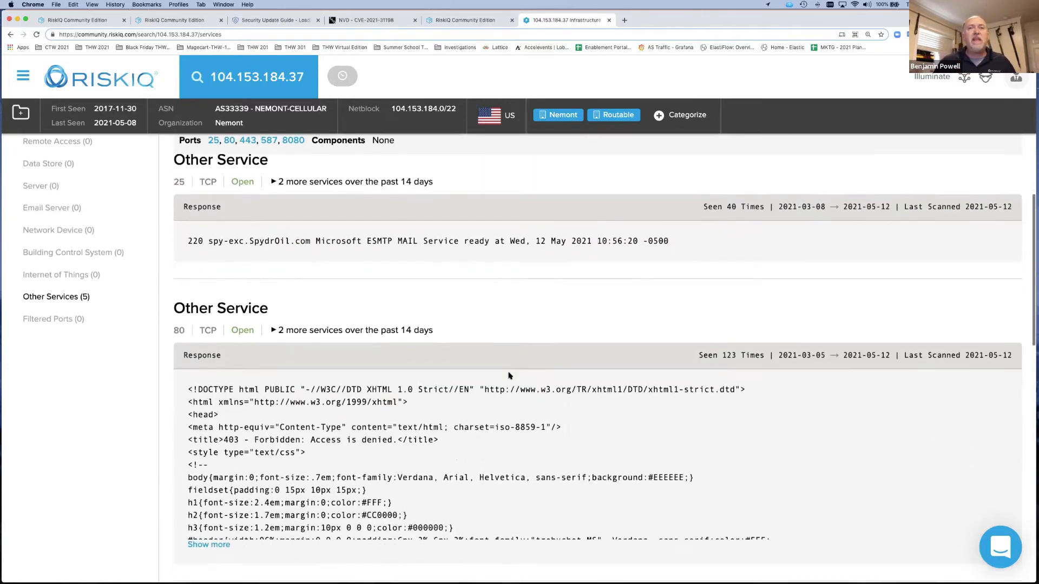
Expand the full response of the port 80 service and read it to the end.
left_click(197, 464)
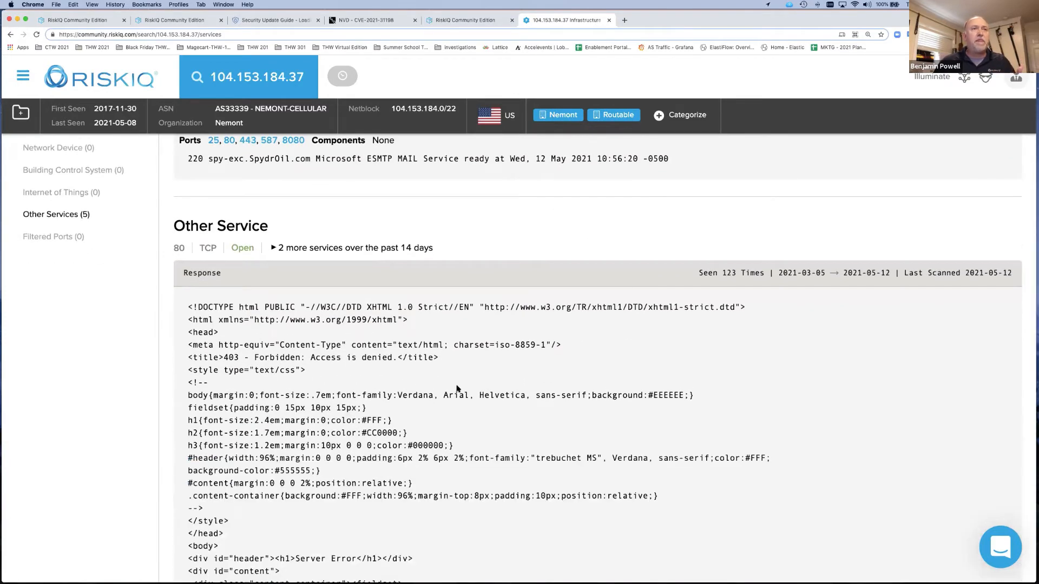
scroll(462, 388, "down", 5)
scroll(462, 388, "down", 1)
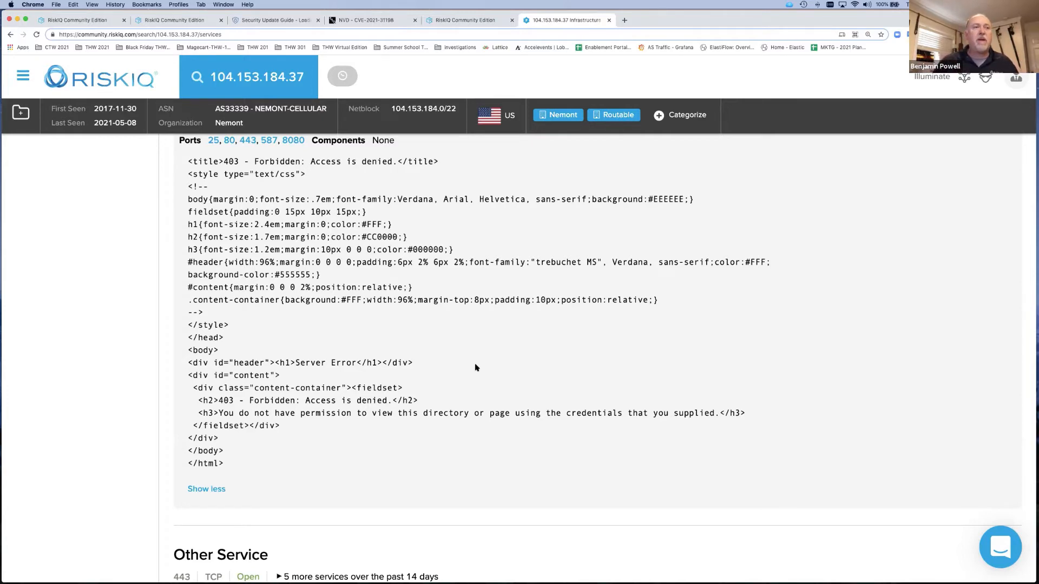
Examine the responses of the services on ports 443, 587 and 8080, including the port 443 certificate.
scroll(475, 368, "down", 5)
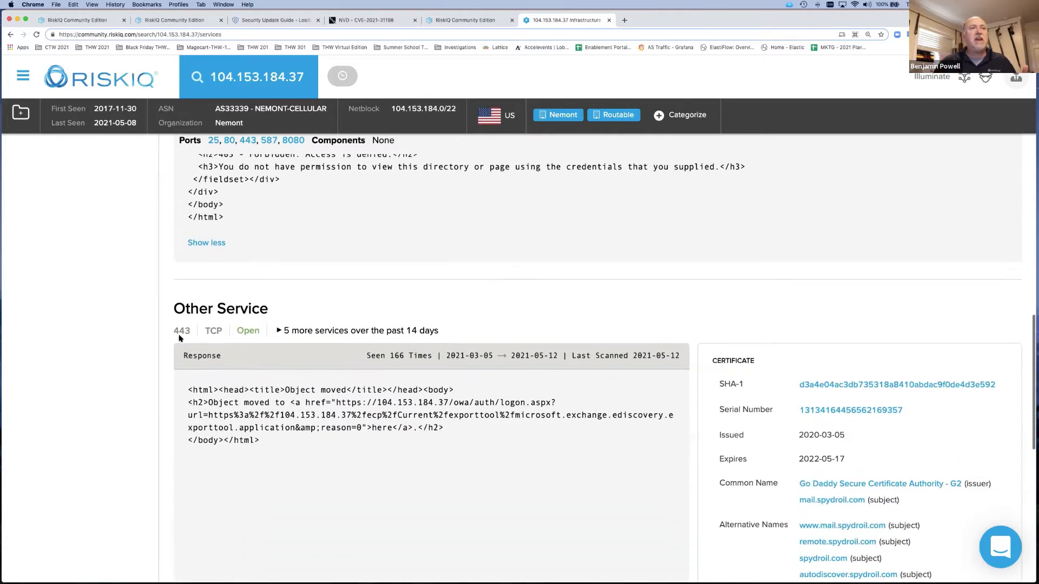
scroll(179, 334, "up", 4)
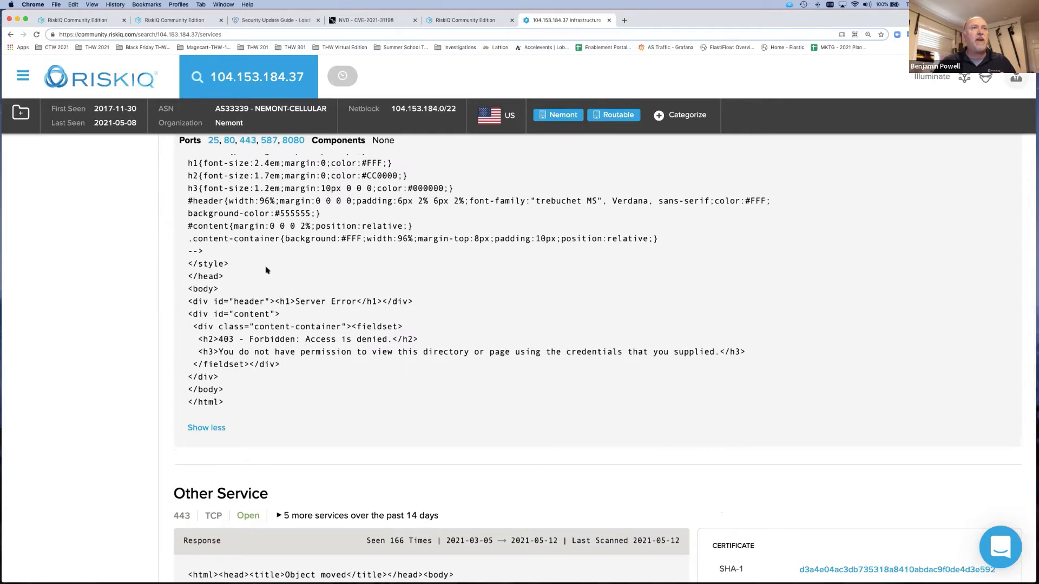
scroll(311, 381, "down", 1)
scroll(311, 381, "down", 10)
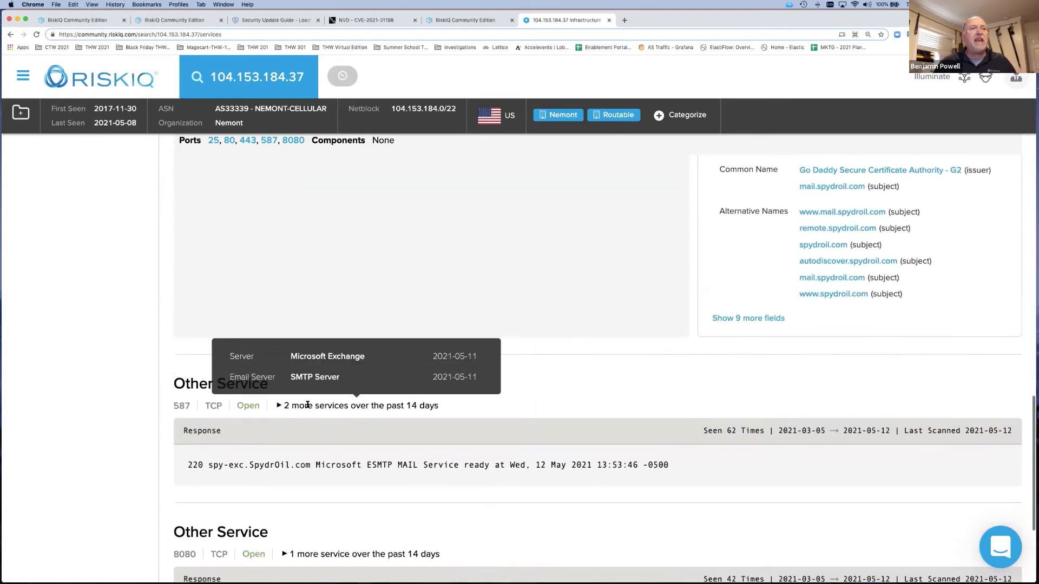
scroll(307, 404, "down", 1)
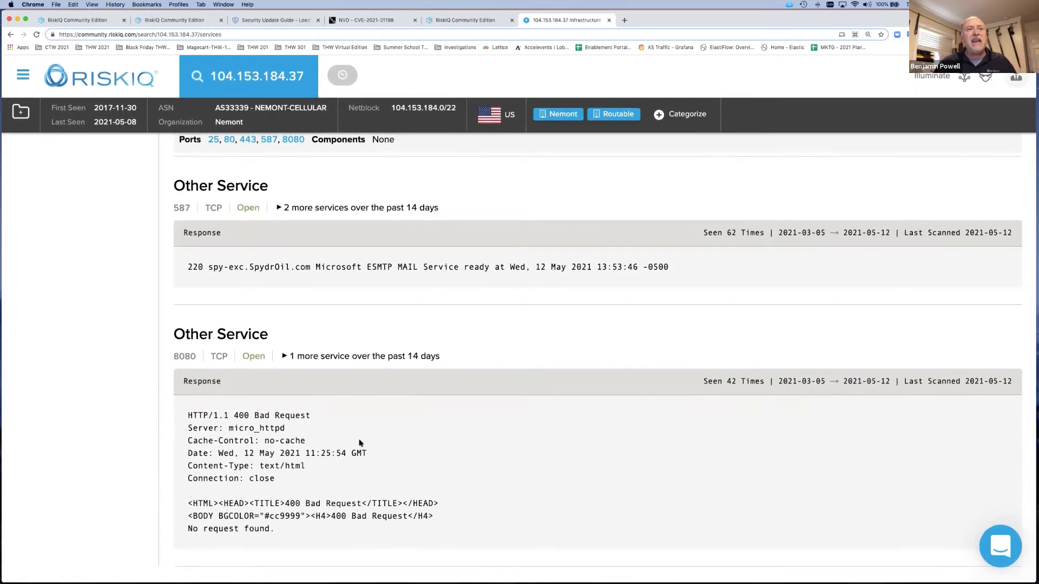
scroll(424, 448, "up", 8)
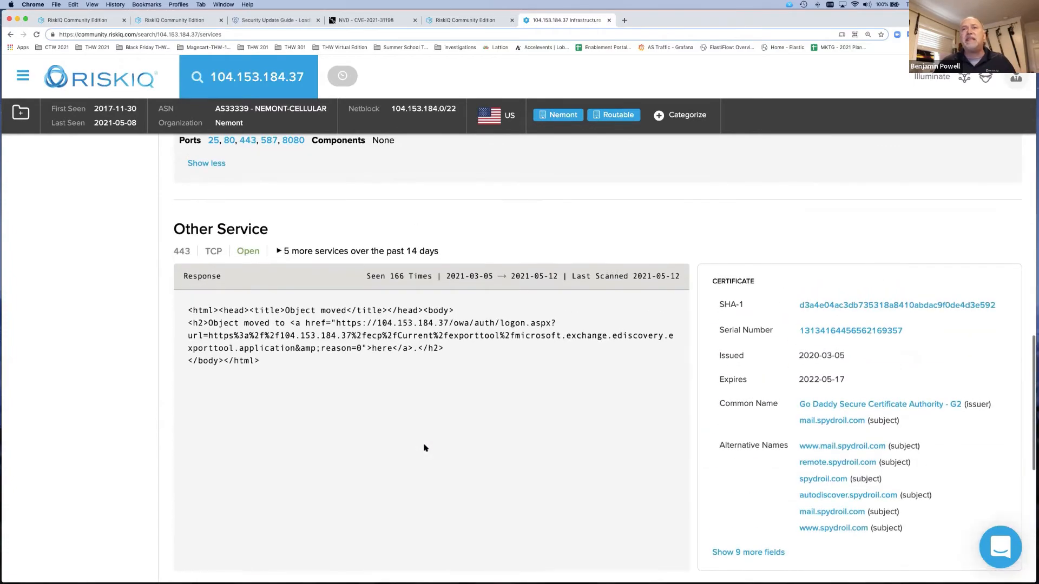
scroll(425, 449, "up", 4)
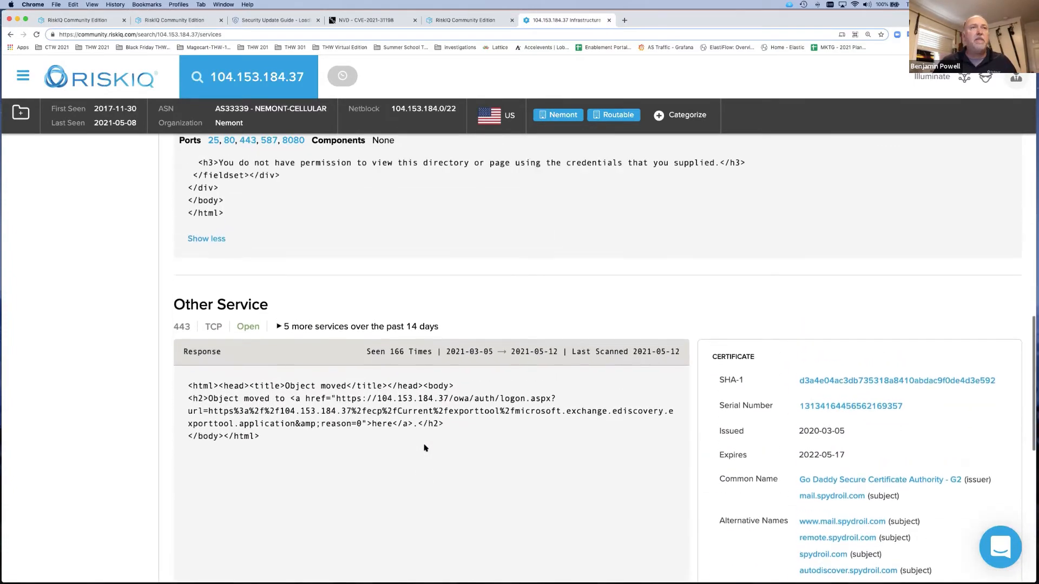
scroll(424, 448, "up", 15)
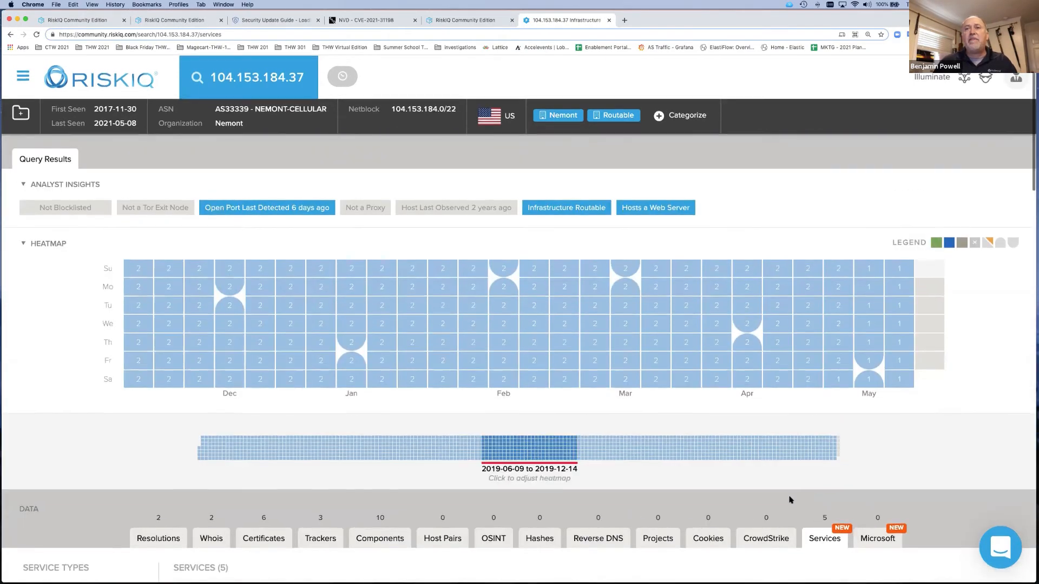
Reload the IP's page and load its base search URL with "services" removed from the address.
scroll(796, 483, "down", 2)
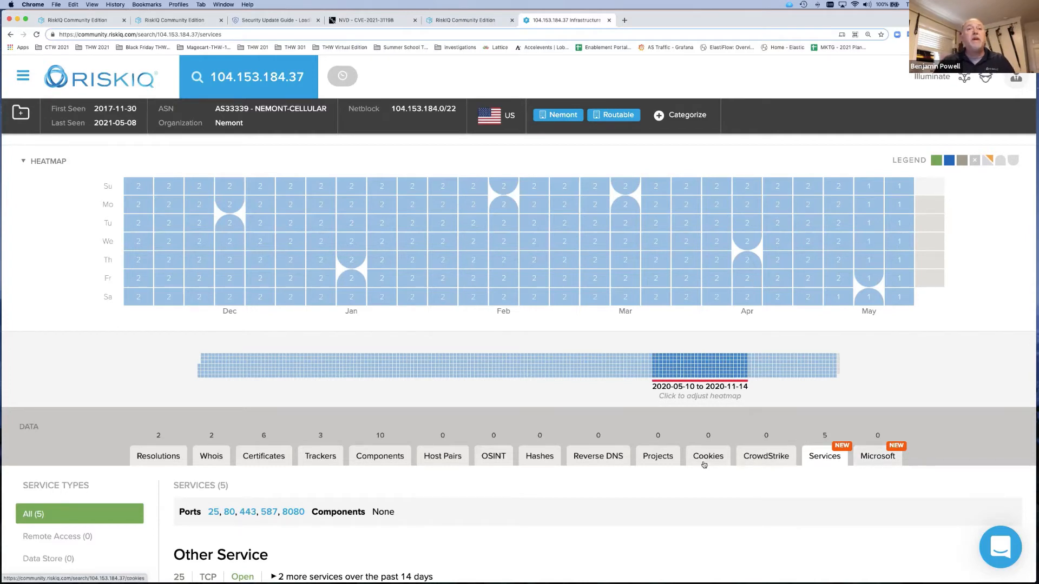
scroll(479, 457, "down", 2)
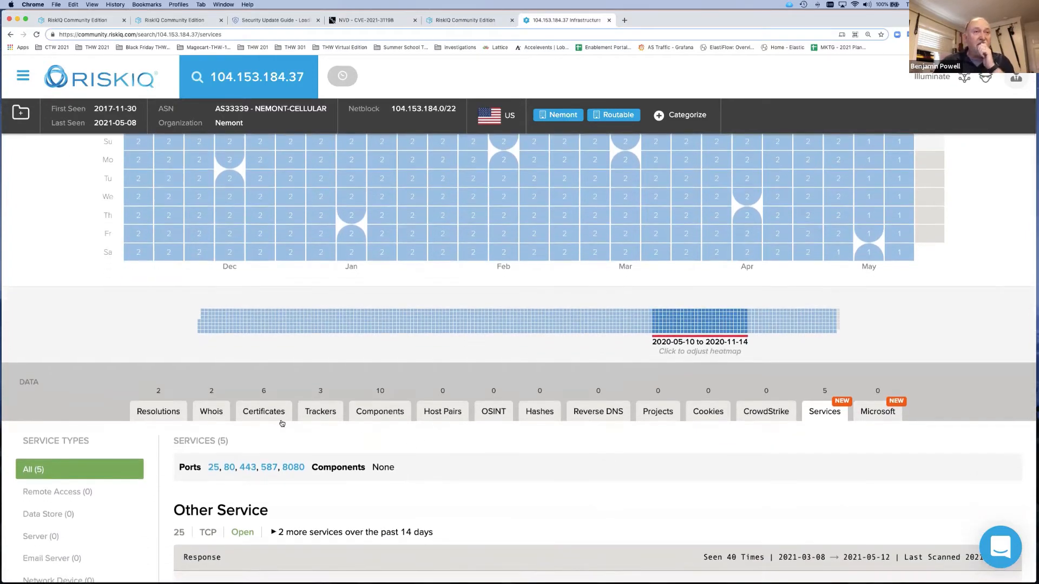
scroll(361, 426, "down", 1)
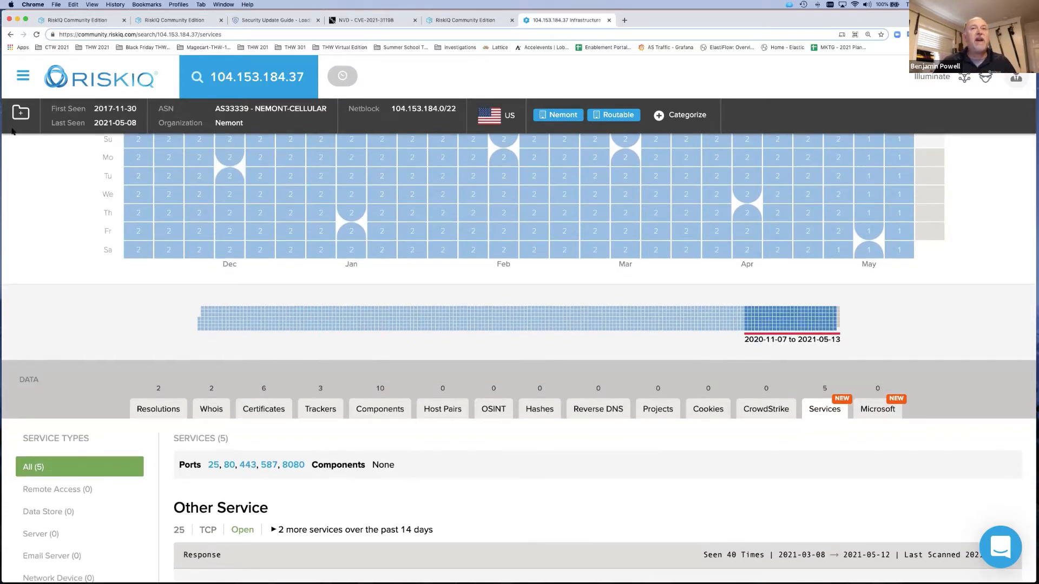
left_click(36, 34)
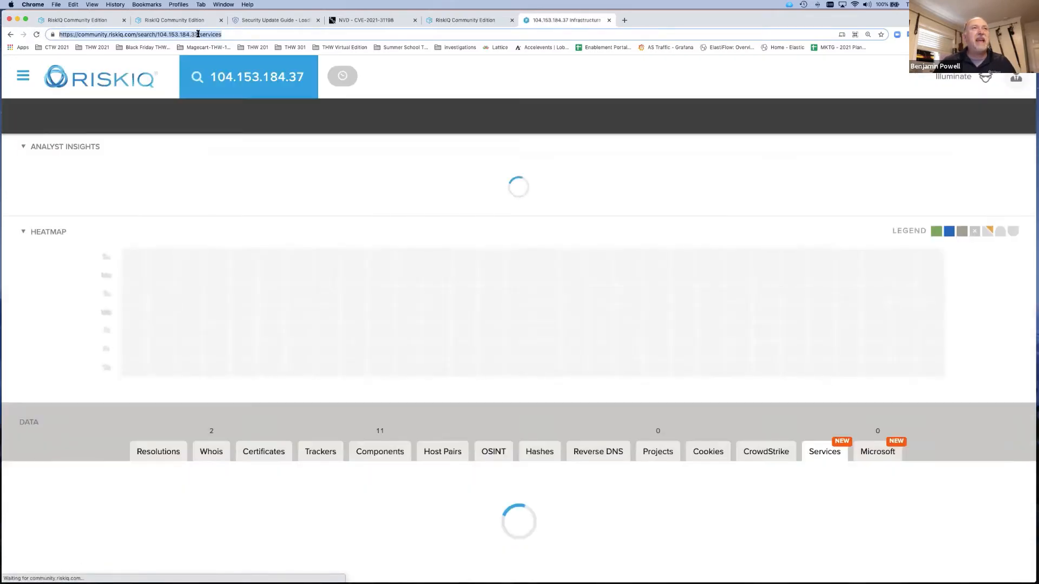
left_click_drag(200, 34, 260, 35)
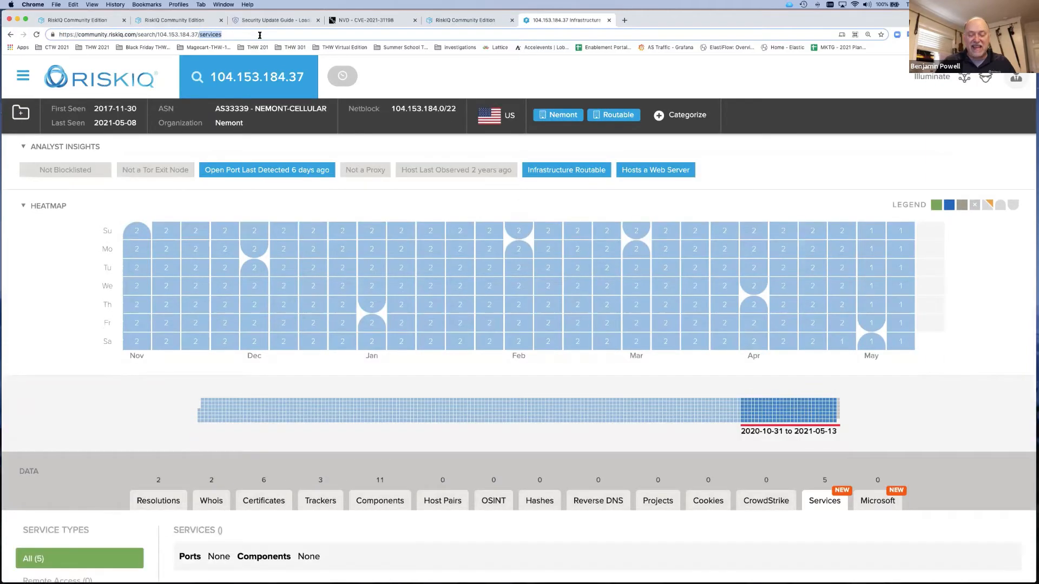
key("BackSpace")
key("Return")
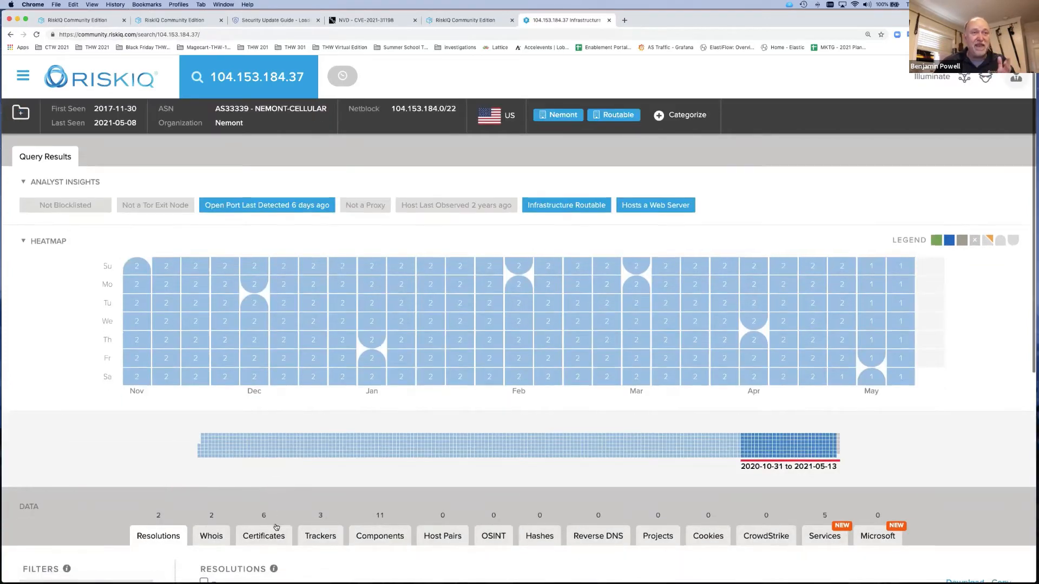
Open the IP's Certificates briefly and examine its complete Components list, including the Microsoft Exchange and Outlook Web App versions.
scroll(268, 490, "down", 3)
left_click(273, 461)
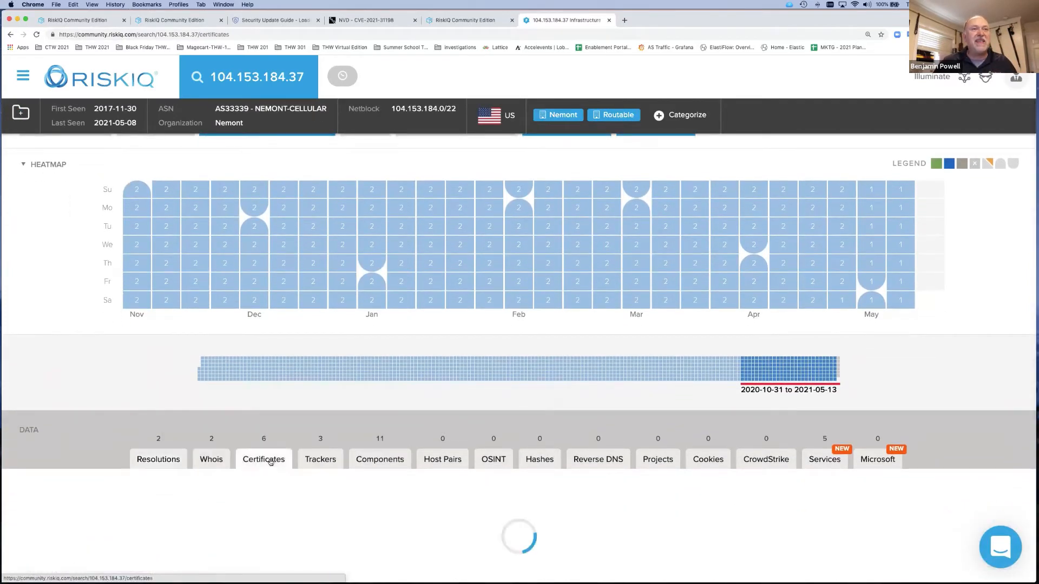
left_click(381, 461)
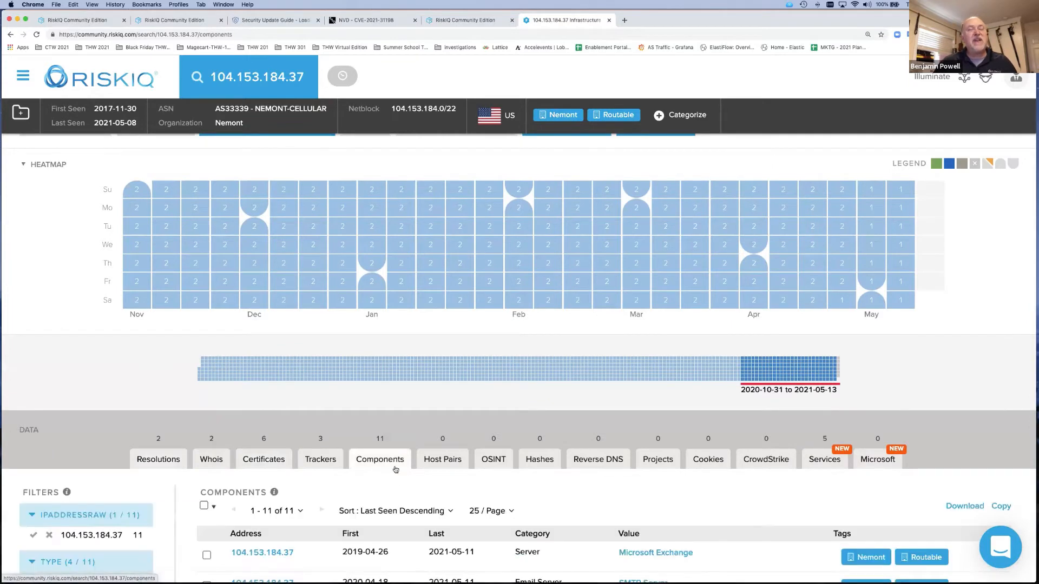
scroll(397, 469, "down", 3)
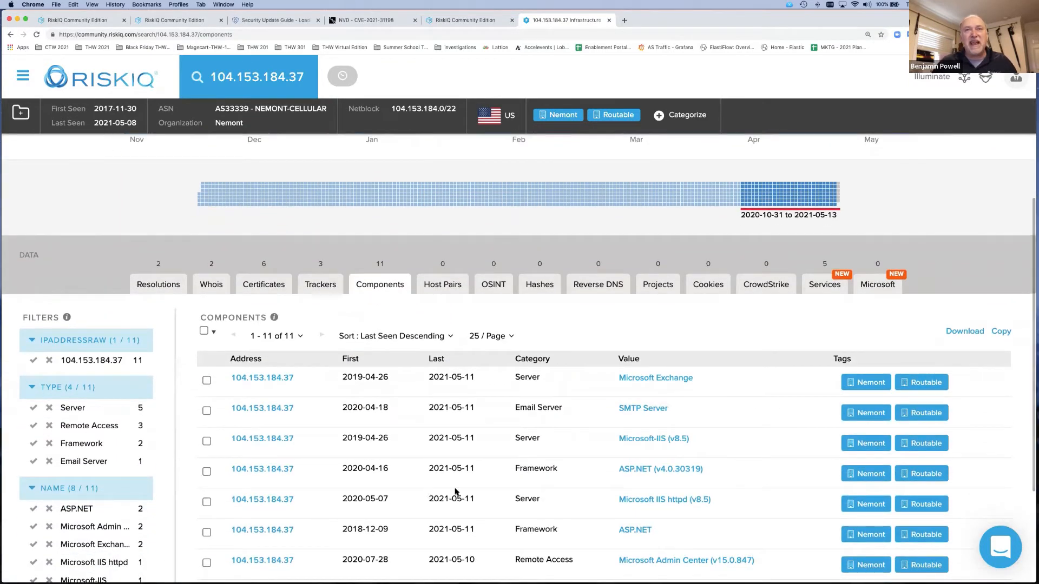
scroll(455, 491, "down", 5)
scroll(455, 491, "down", 1)
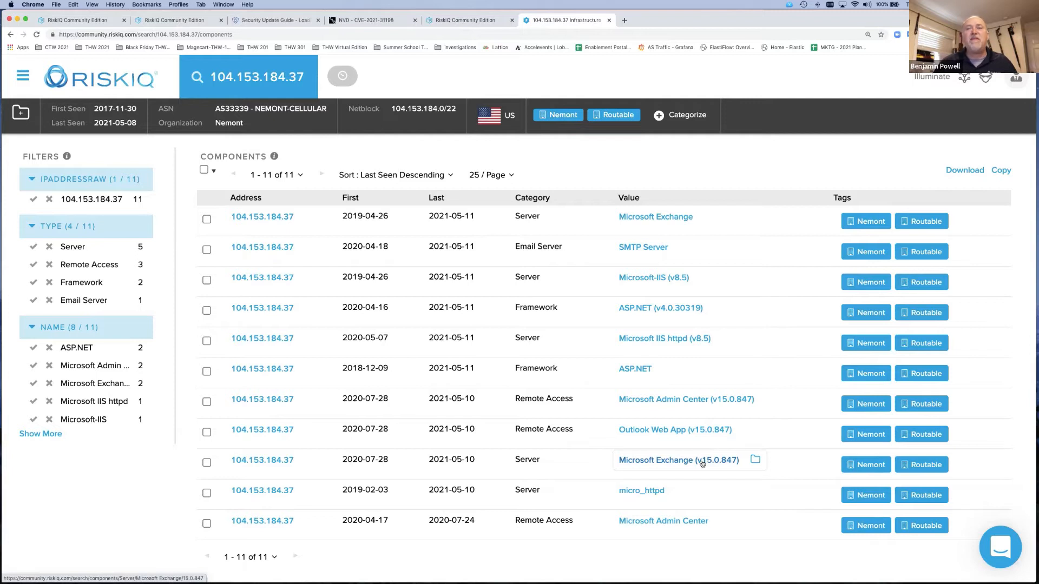
Open the component search for Microsoft Exchange (v15.0.847), skim its IP addresses and show 500 results per page.
left_click(701, 461)
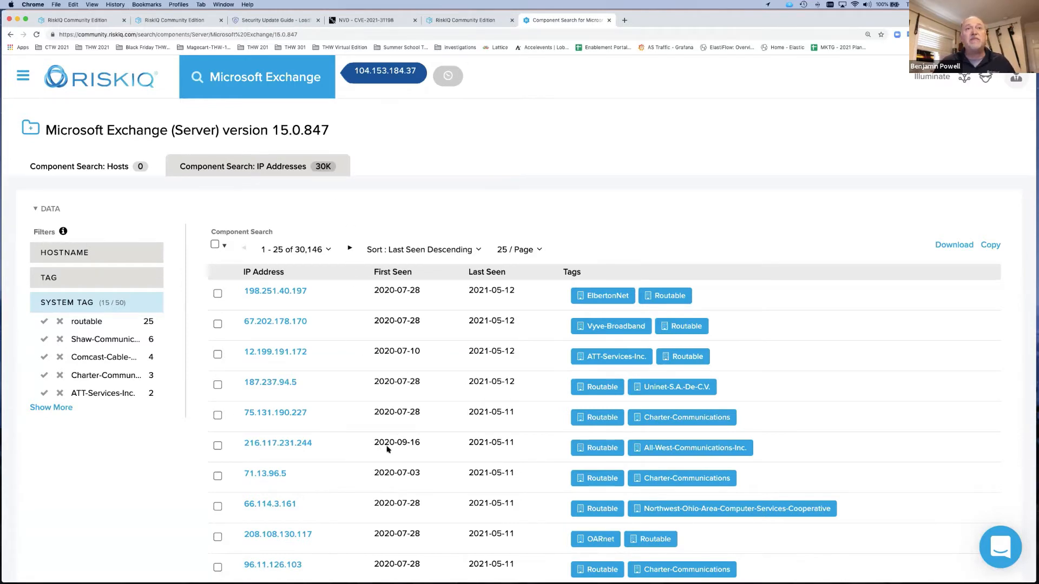
scroll(505, 379, "down", 5)
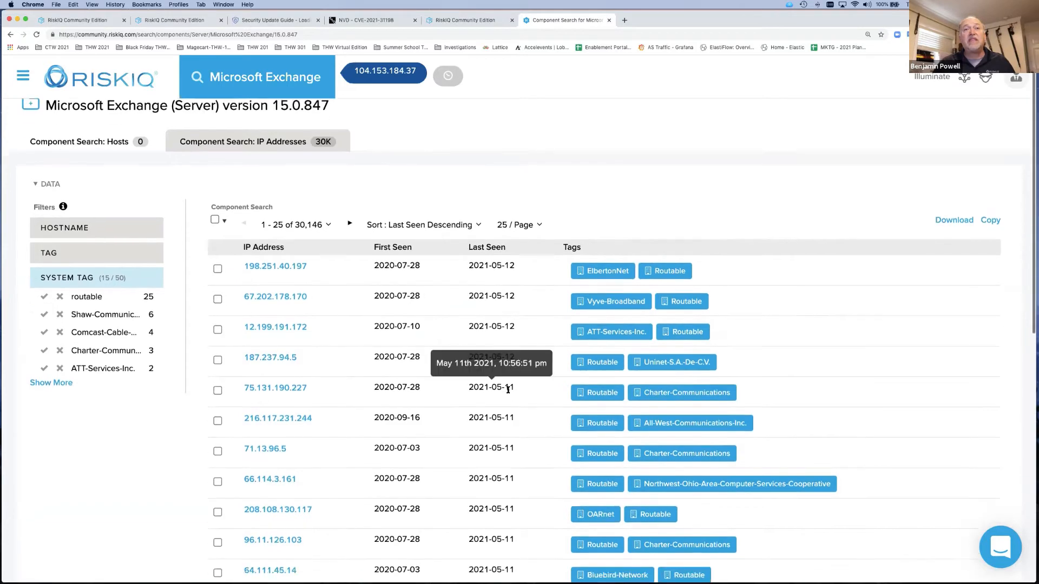
scroll(508, 391, "down", 3)
scroll(509, 389, "up", 8)
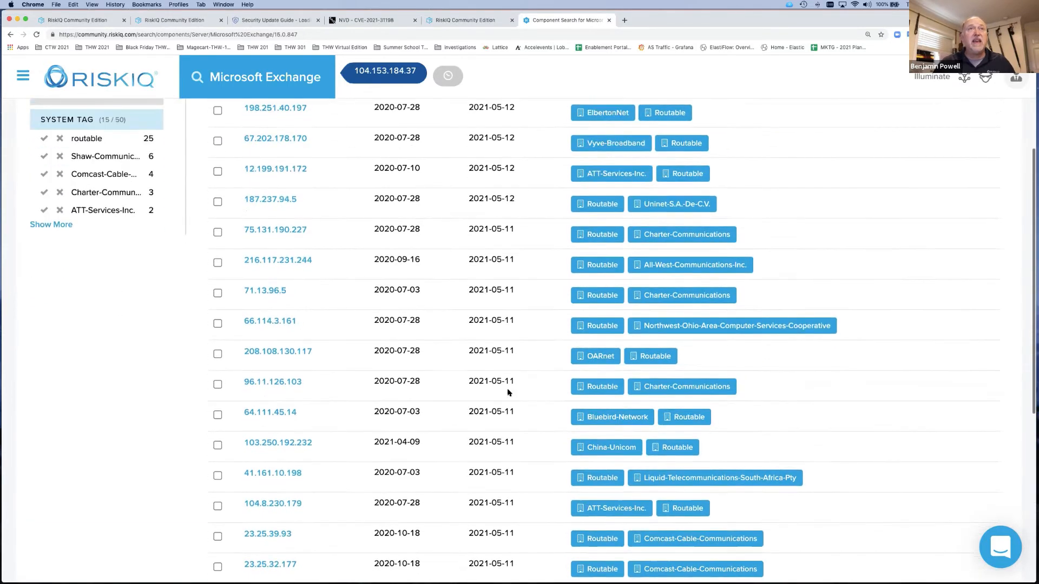
left_click(509, 252)
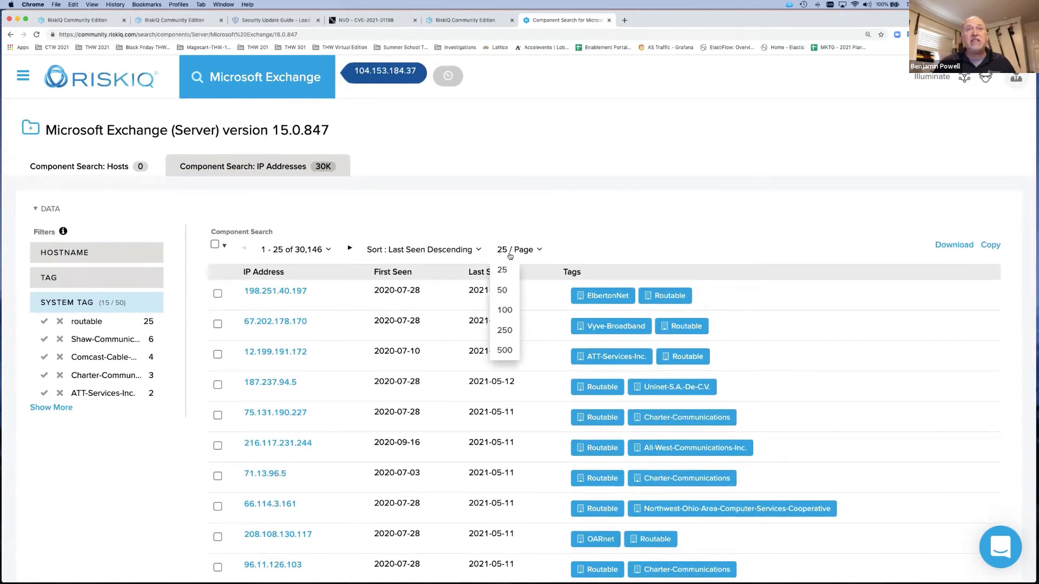
left_click(504, 351)
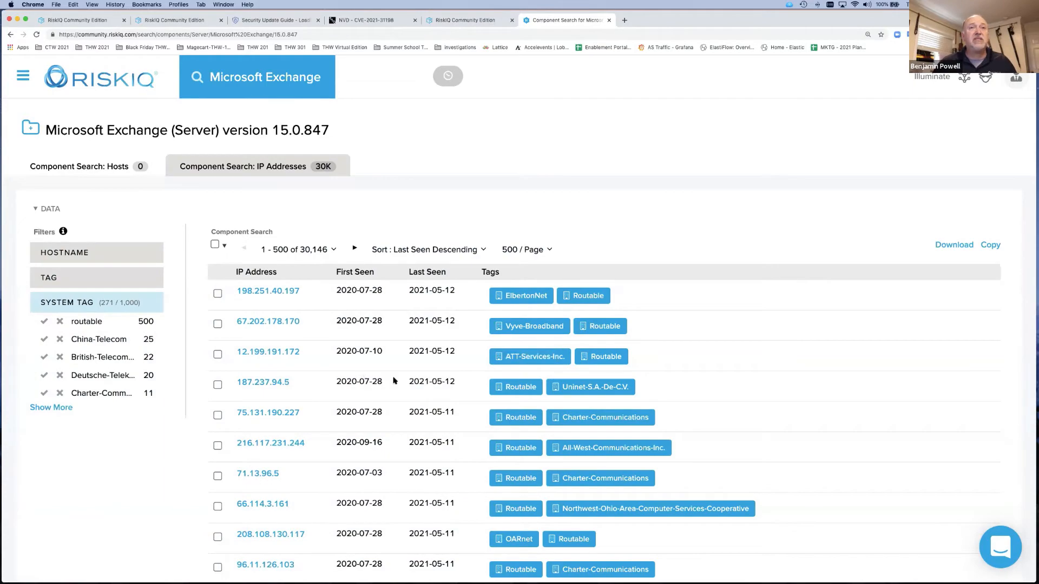
Skim the 500 listed IP addresses to the end, load the next page of results and highlight the version in the page address.
scroll(403, 378, "down", 15)
scroll(403, 379, "down", 20)
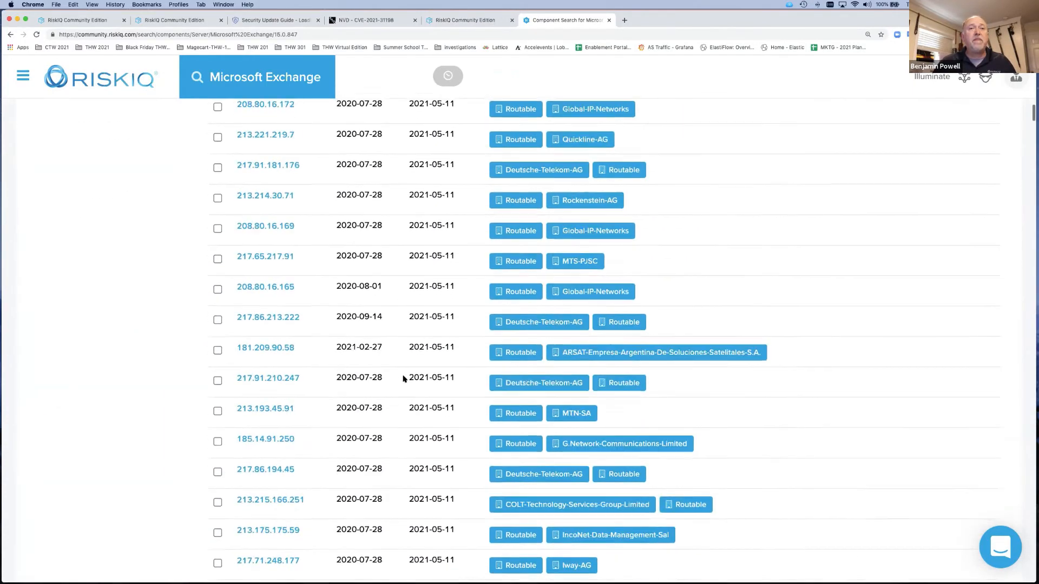
scroll(403, 379, "down", 20)
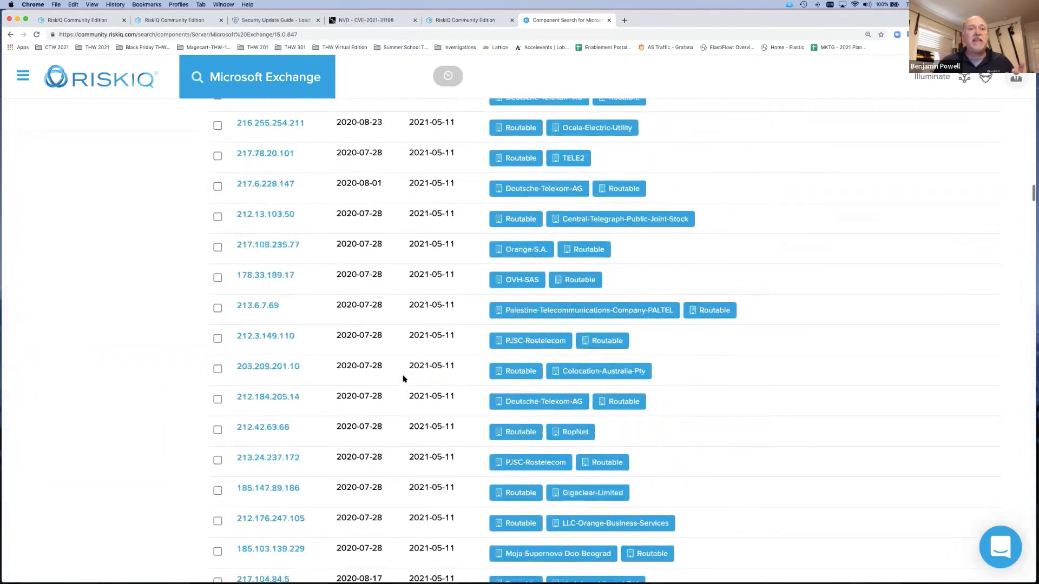
scroll(403, 380, "down", 20)
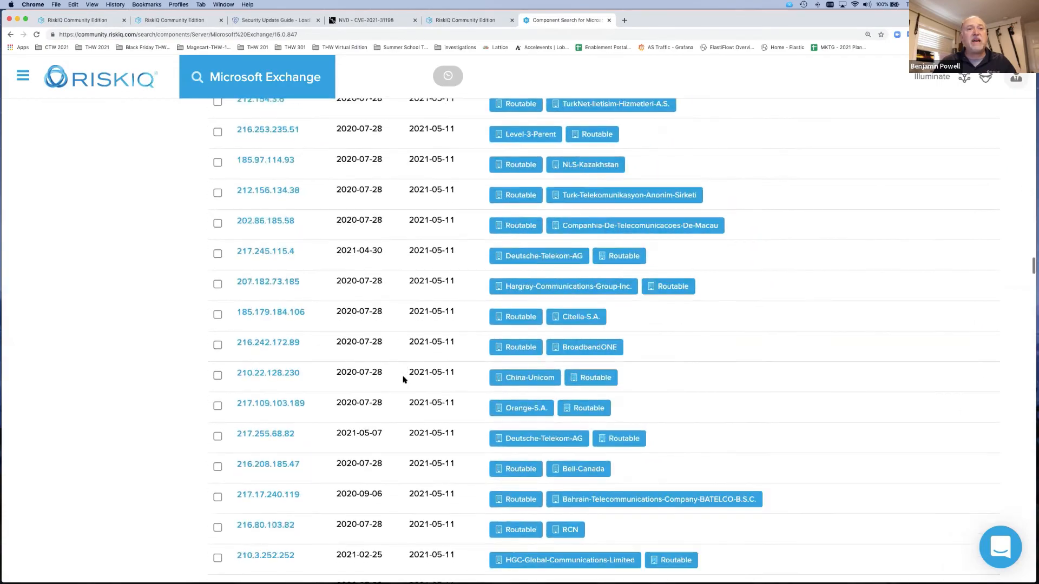
scroll(403, 380, "down", 20)
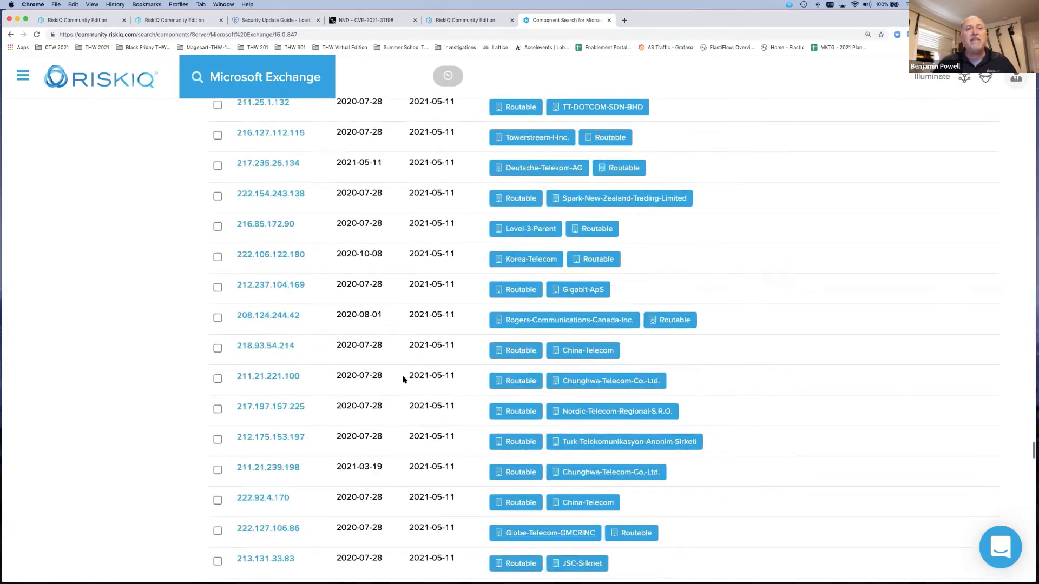
scroll(403, 379, "down", 5)
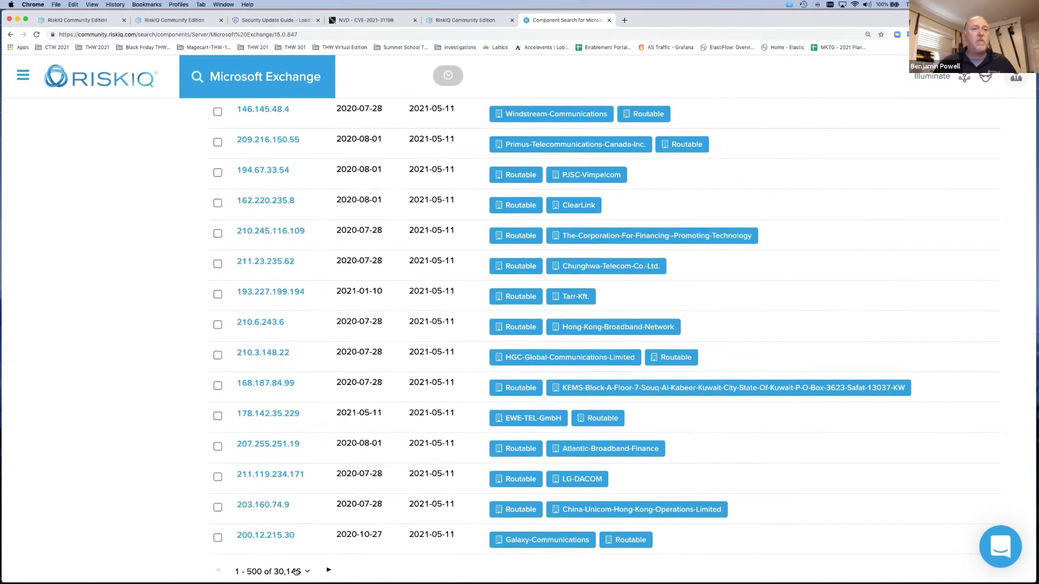
left_click(328, 570)
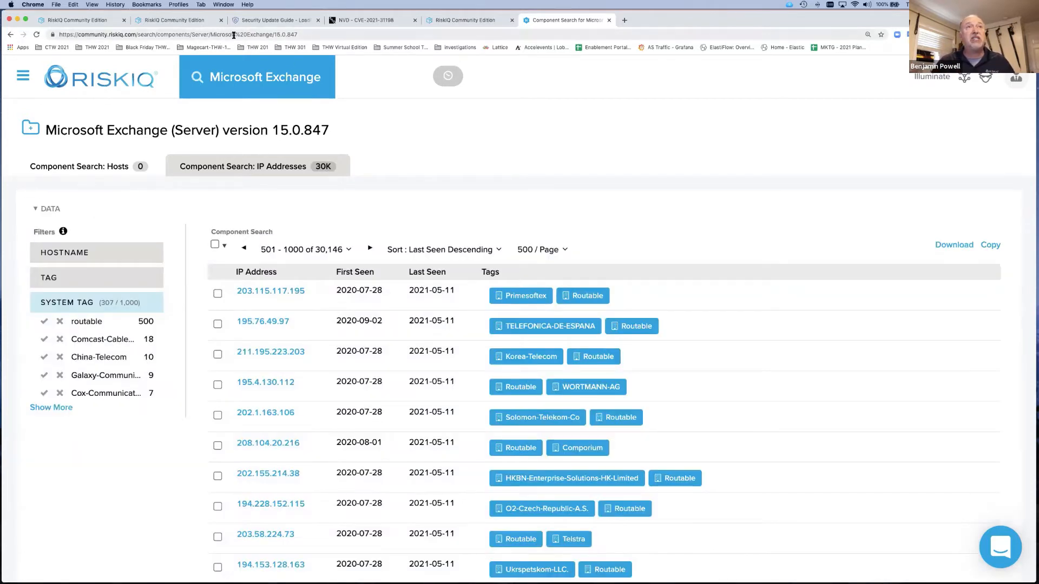
left_click_drag(211, 34, 291, 34)
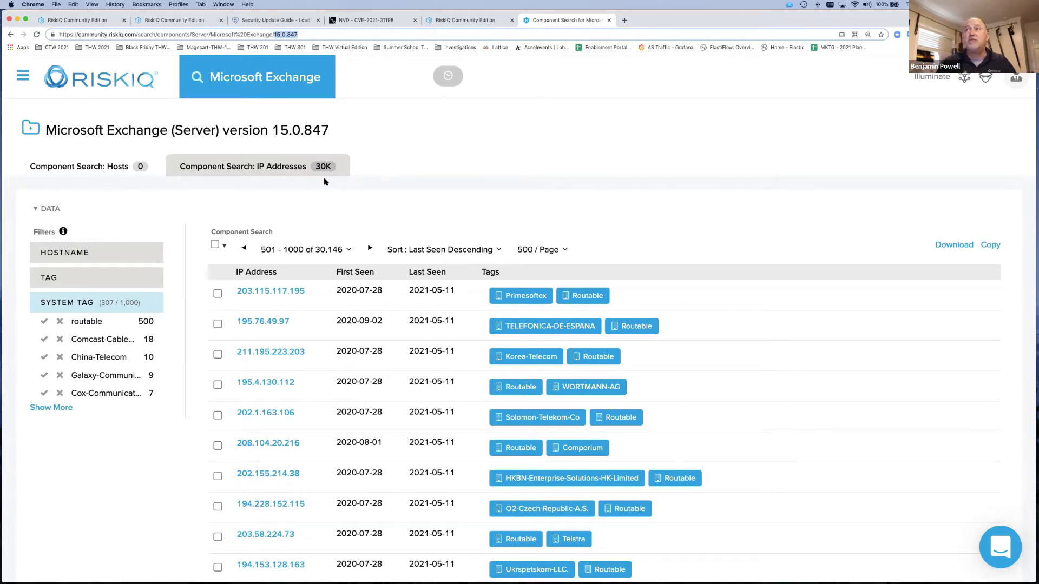
Return to the CVE-2021-31198 Microsoft Exchange insight, passing the RiskIQ Community home page.
left_click(87, 20)
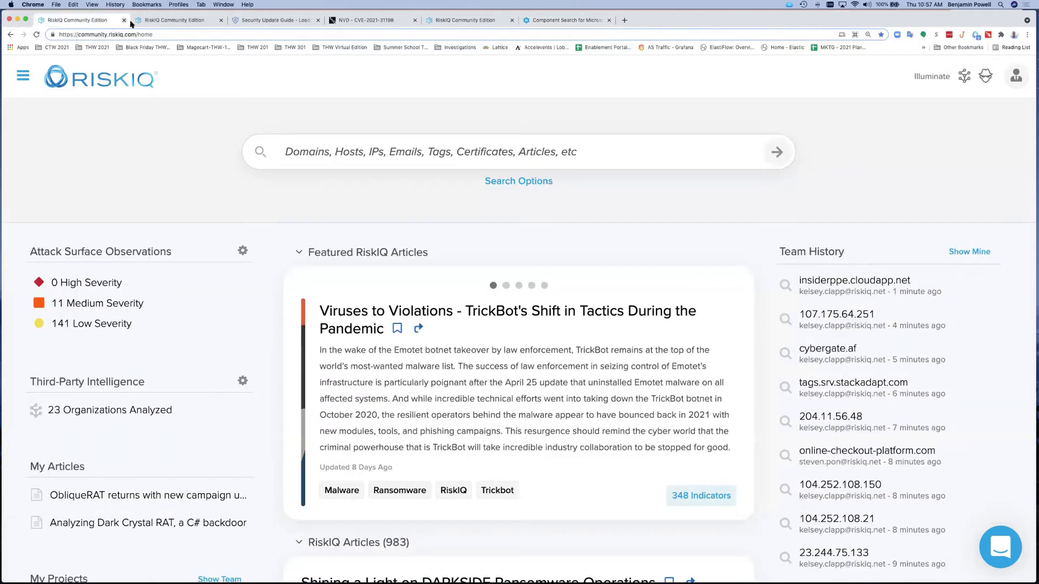
left_click(152, 22)
scroll(406, 197, "up", 5)
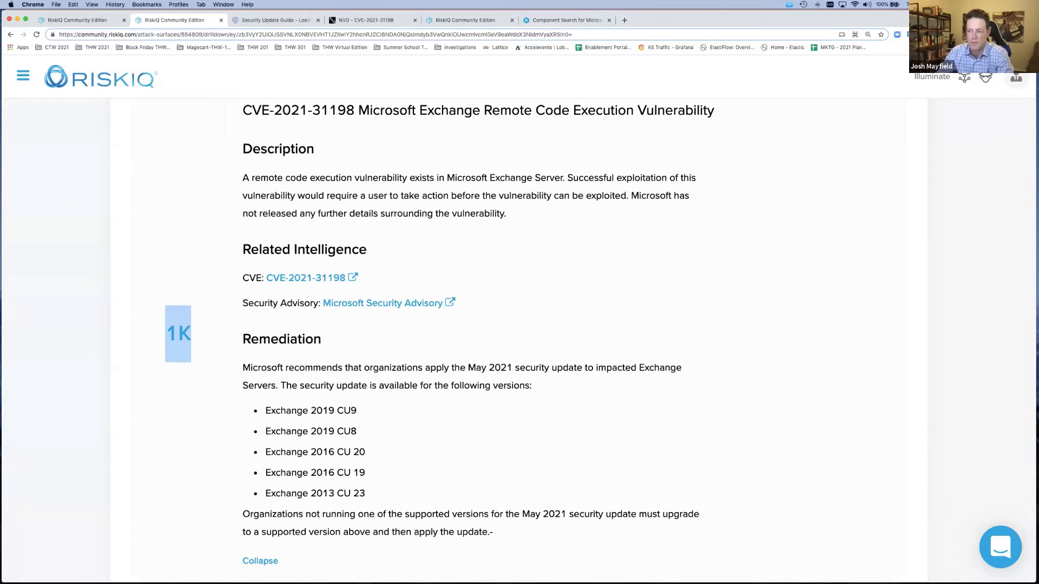
Switch to the PowerPoint deck, start the slide show from the Global Patching Trend slide and advance to the Evolving Threat slide.
key("super+Tab")
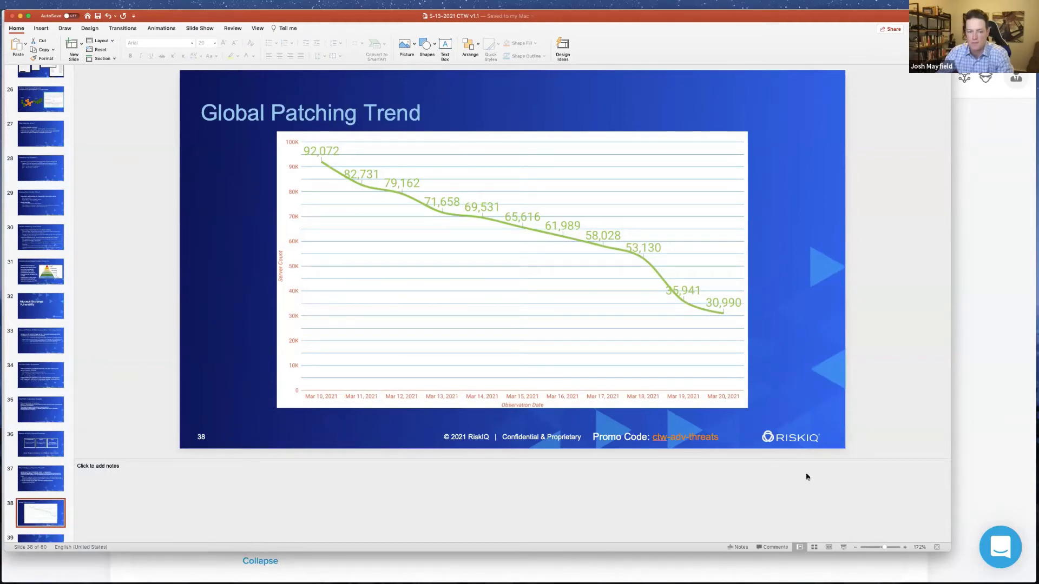
key("super+shift+Return")
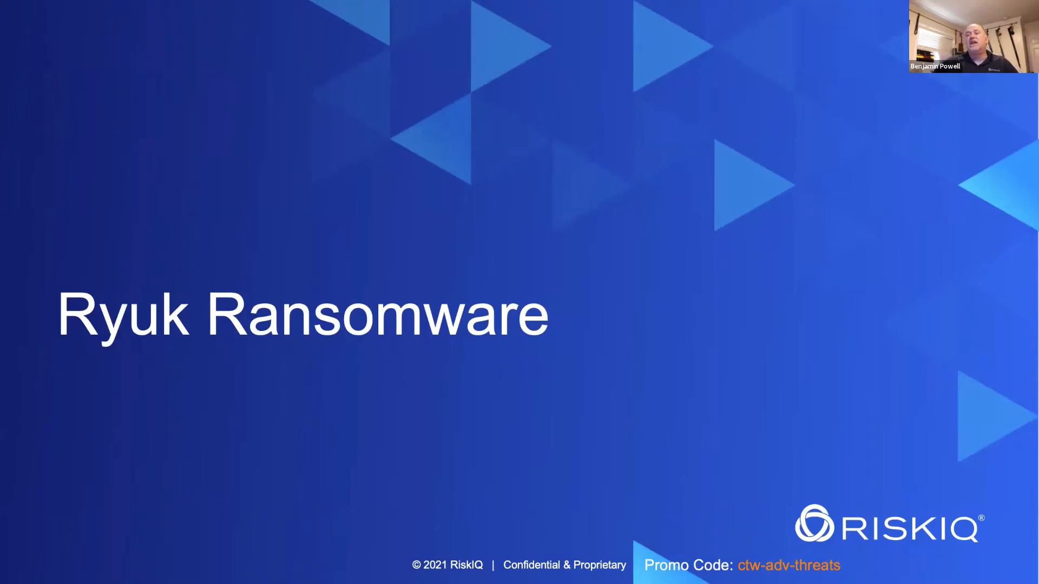
key("Right")
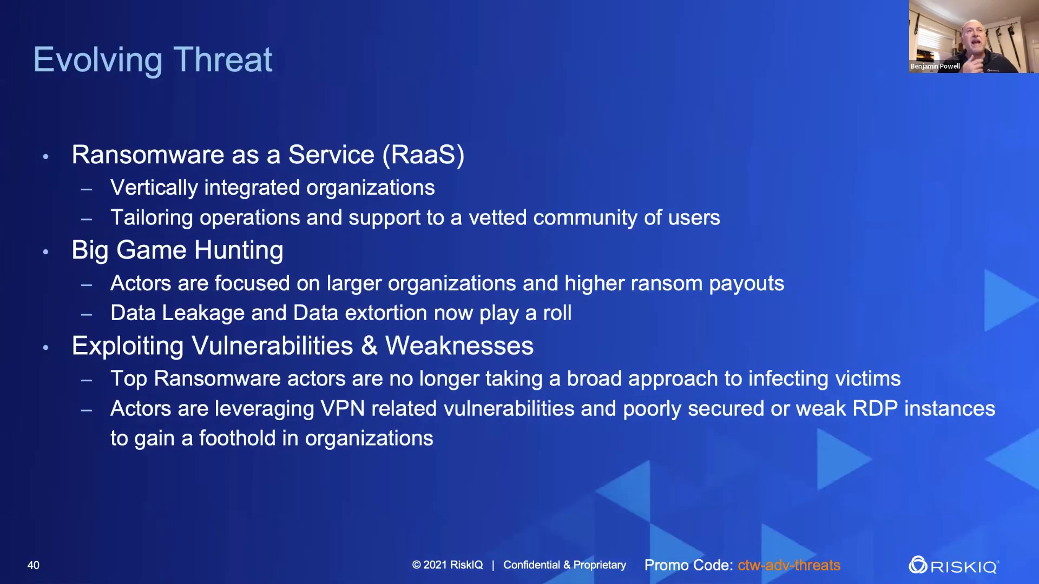
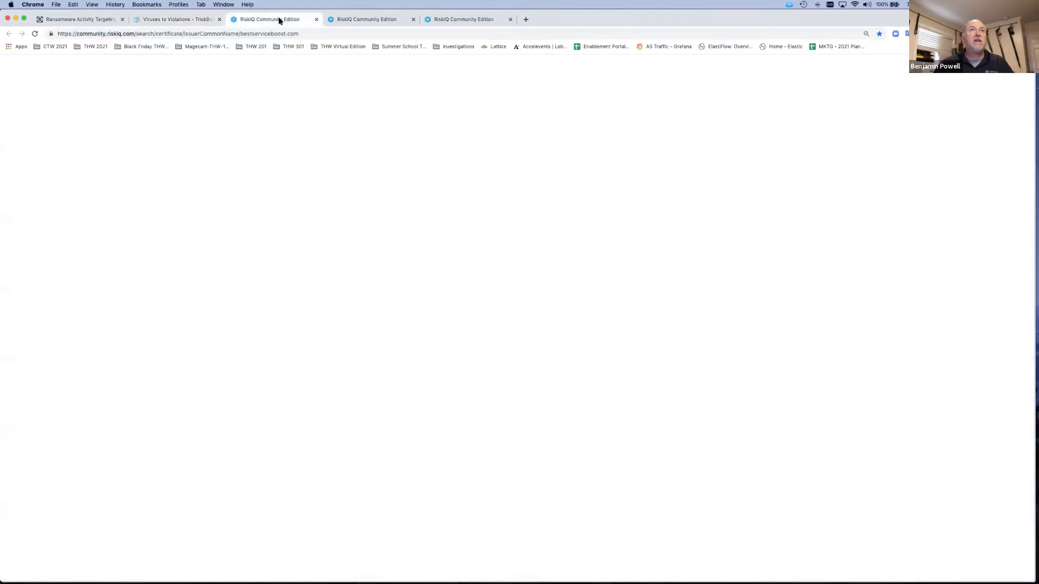
Select the page addresses of the bestserviceboost.com certificate search, the 194.26.29.253 components and the Ryuk component search.
left_click(314, 34)
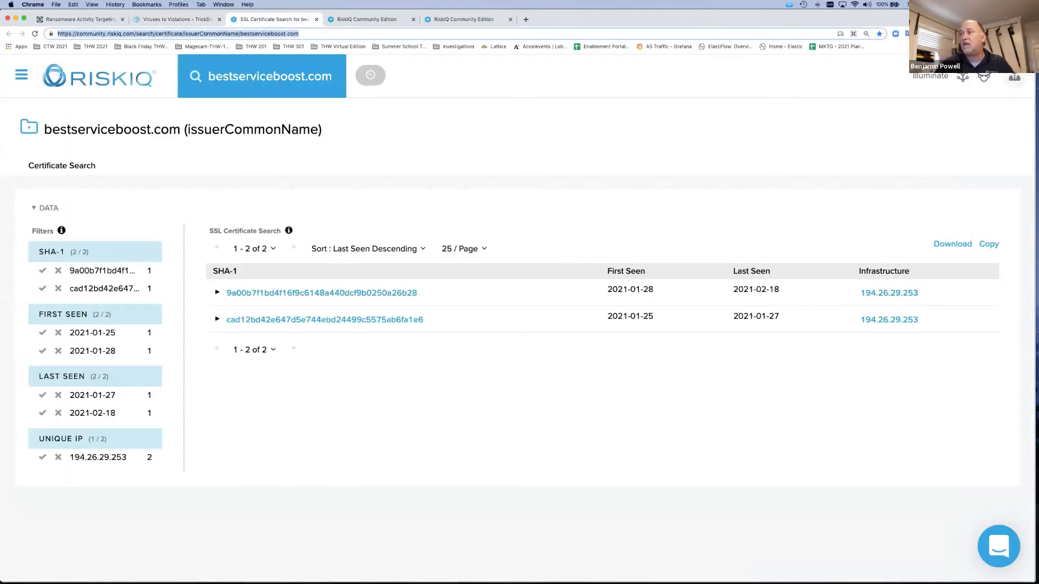
left_click(393, 20)
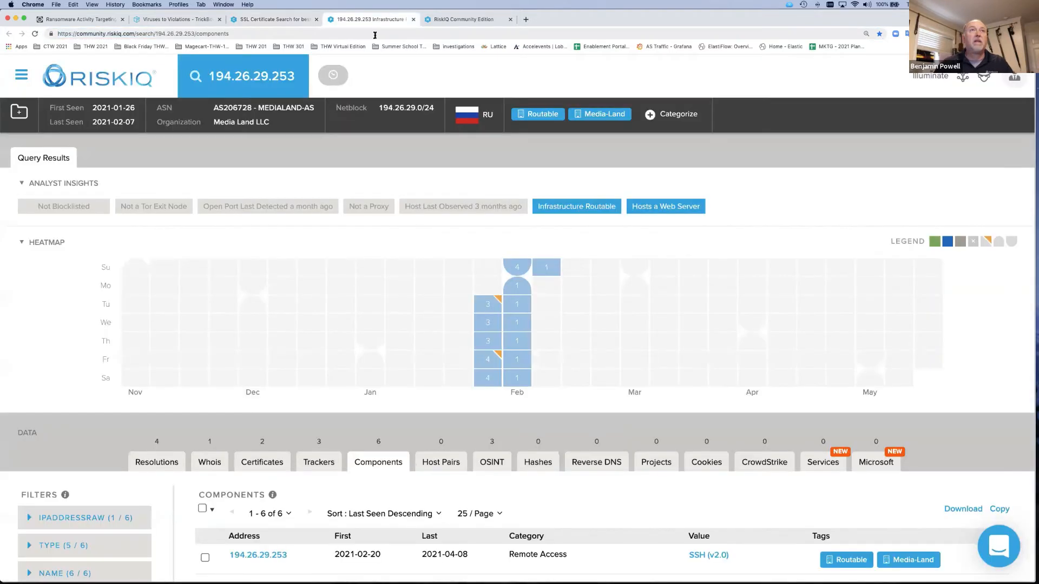
left_click(374, 34)
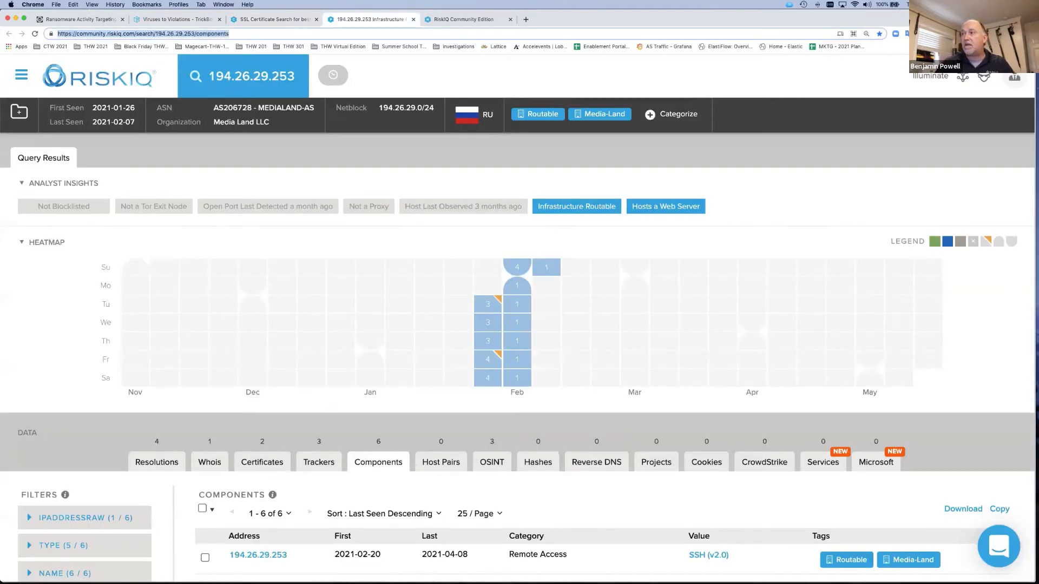
left_click(464, 20)
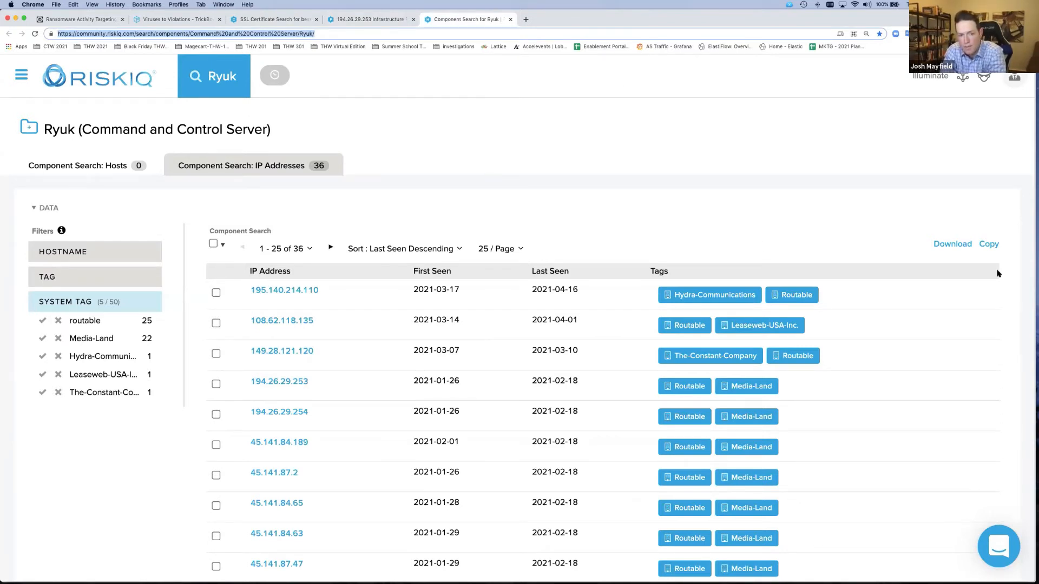
Open the bookmarked Microsoft Remote Desktop Gateway component search from the CTW 2021 Port and Services folder in a new tab.
left_click(50, 48)
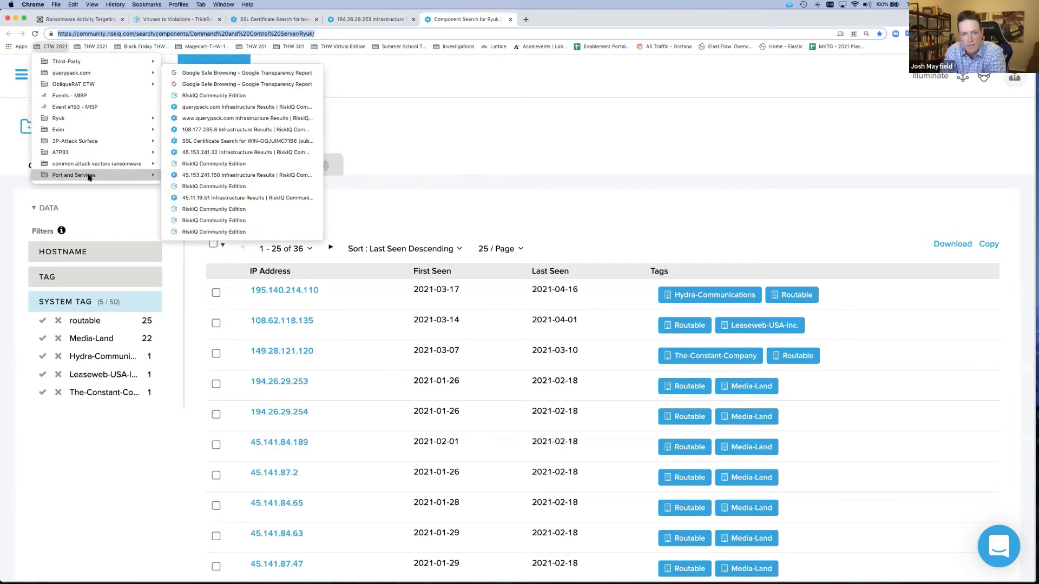
mouse_move(89, 178)
mouse_move(240, 178)
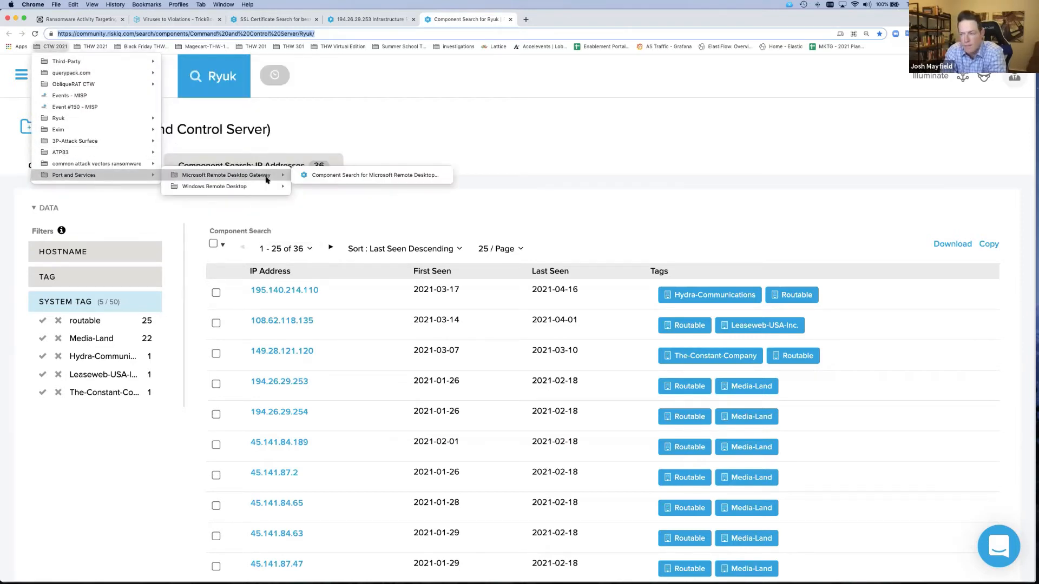
right_click(335, 179)
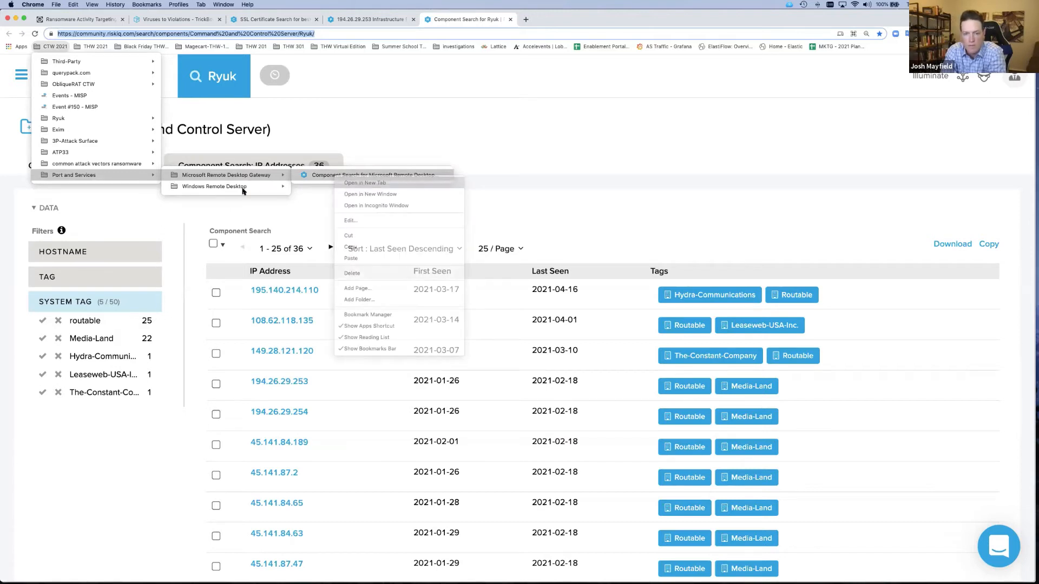
key("Return")
Open the bookmarked Windows Remote Desktop component search from the same Port and Services folder in a new tab.
left_click(42, 45)
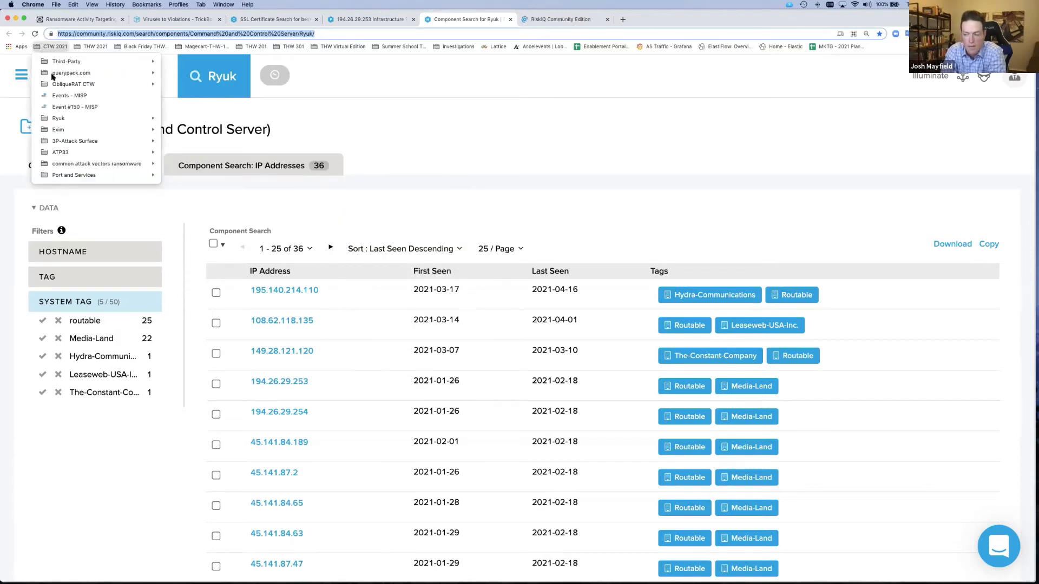
mouse_move(117, 176)
mouse_move(189, 189)
right_click(306, 187)
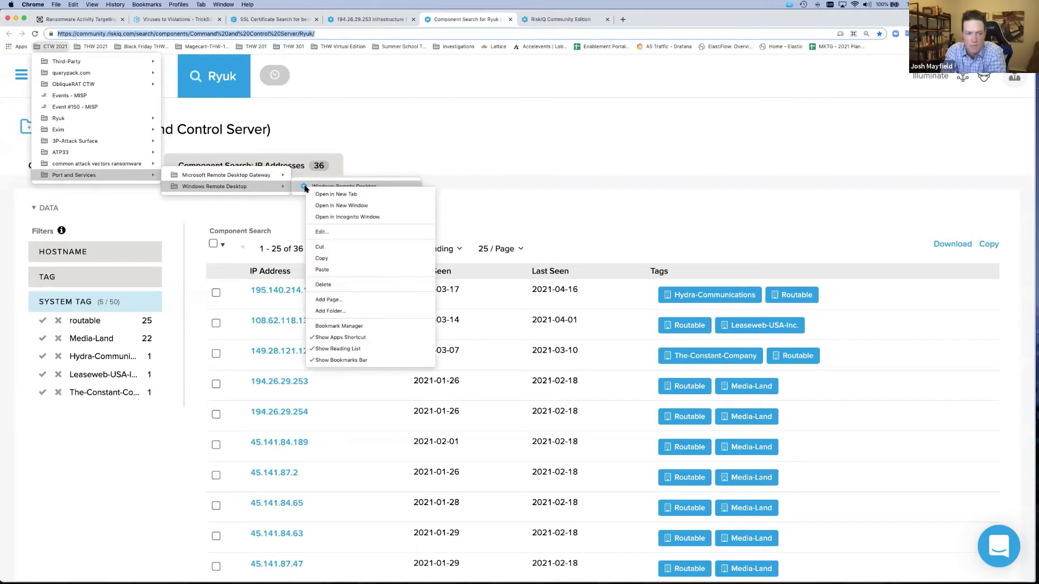
Select the page addresses of the Microsoft Remote Desktop Gateway and Windows Remote Desktop component searches.
left_click(542, 25)
left_click(453, 37)
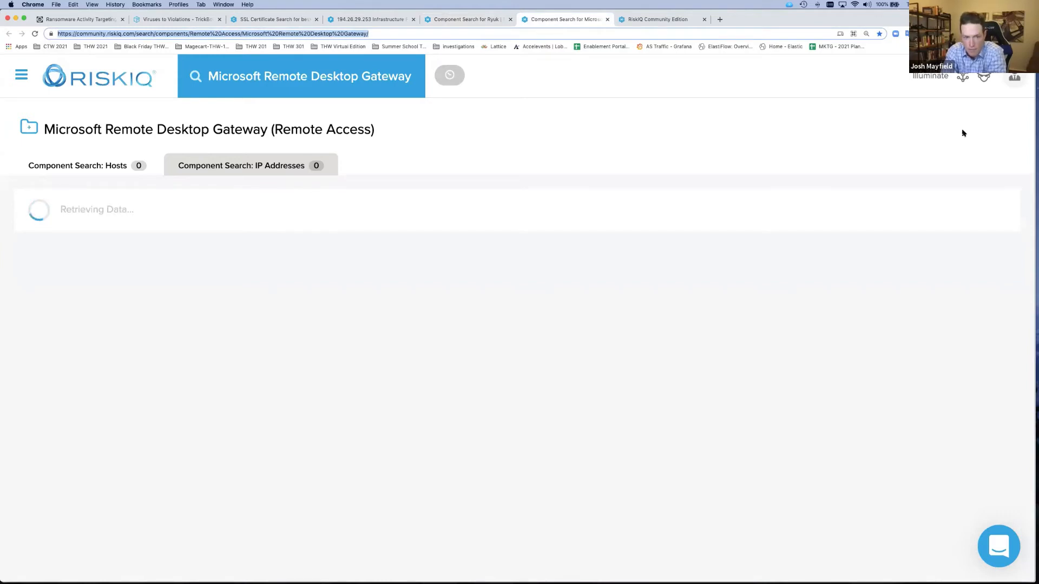
left_click(671, 19)
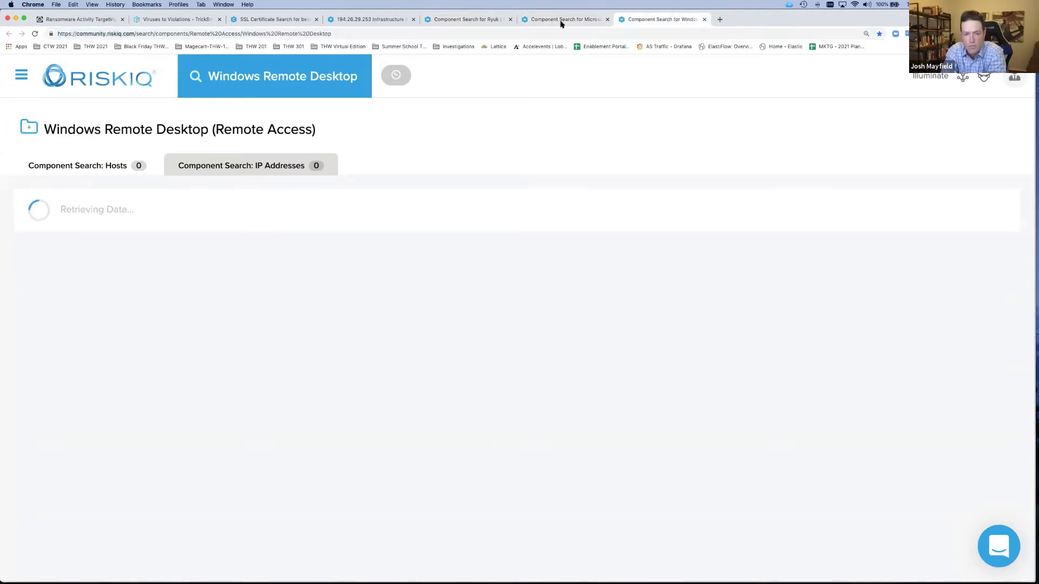
left_click(535, 32)
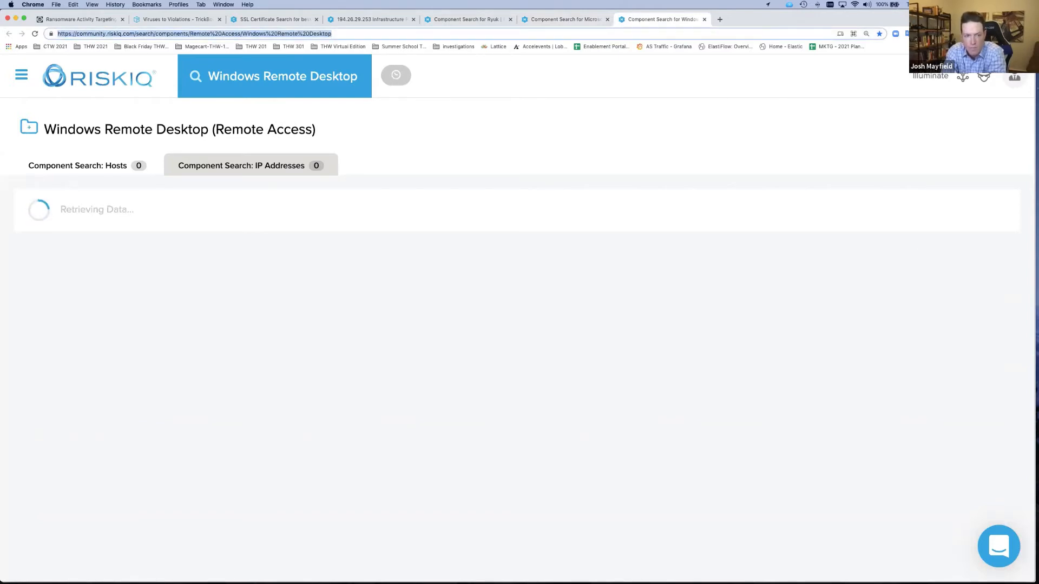
Skim the summary of CISA ransomware alert AA20-302A and open the RiskIQ article on TrickBot's Shift in Tactics During the Pandemic.
left_click(97, 20)
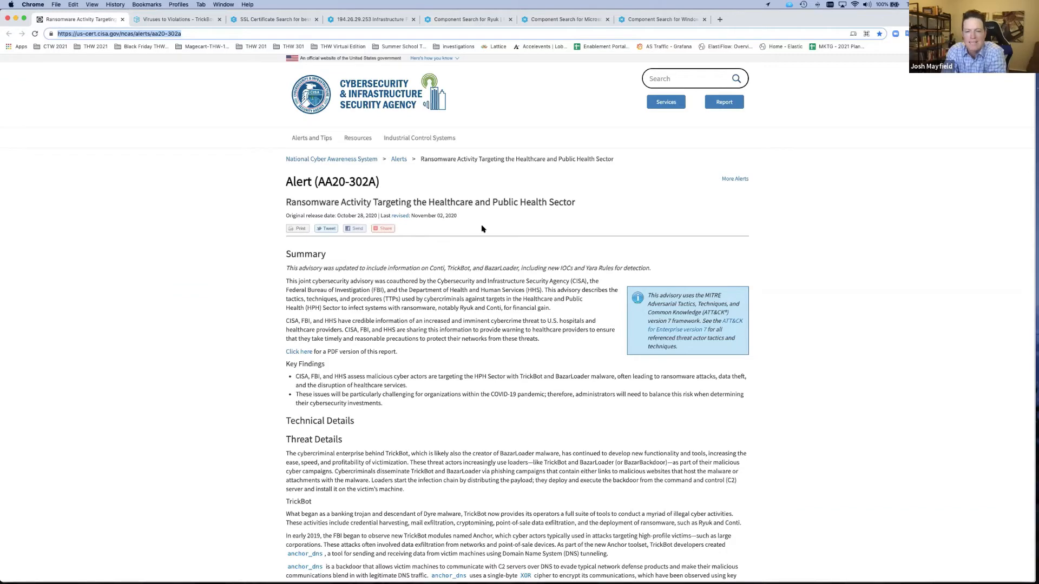
scroll(482, 228, "down", 4)
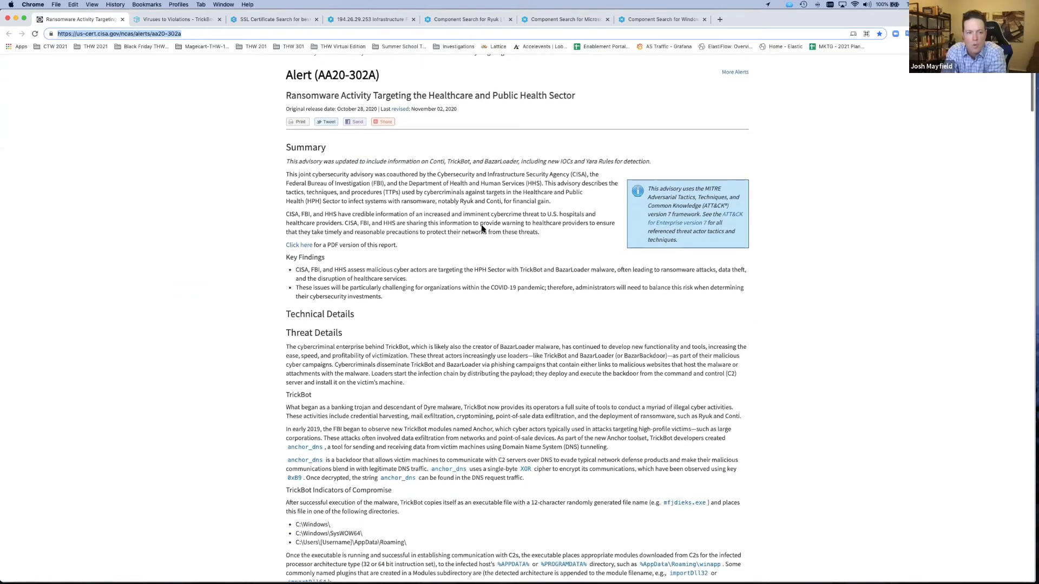
scroll(482, 229, "up", 2)
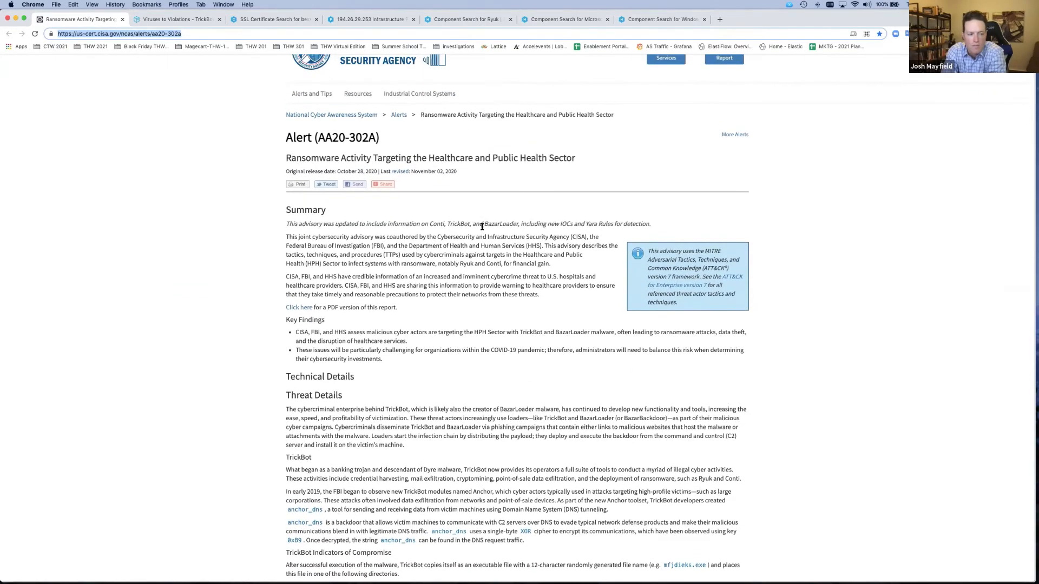
scroll(481, 227, "up", 2)
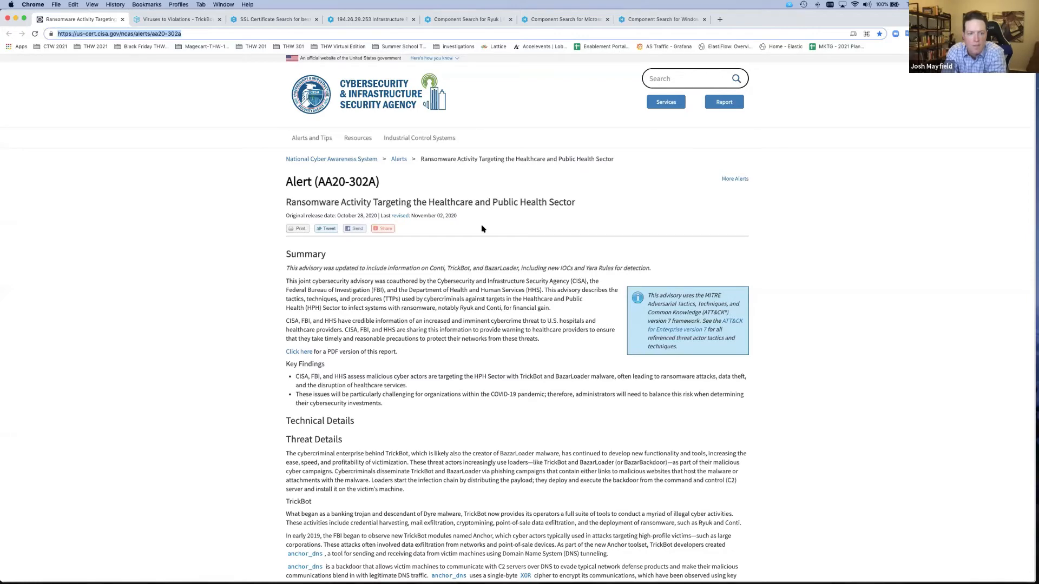
left_click(192, 20)
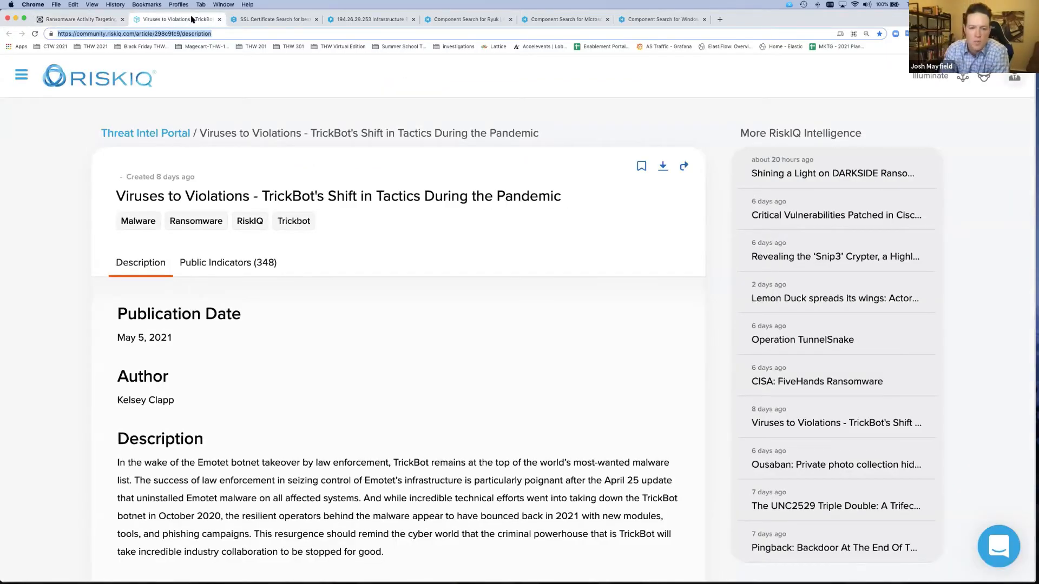
right_click(118, 72)
left_click(141, 85)
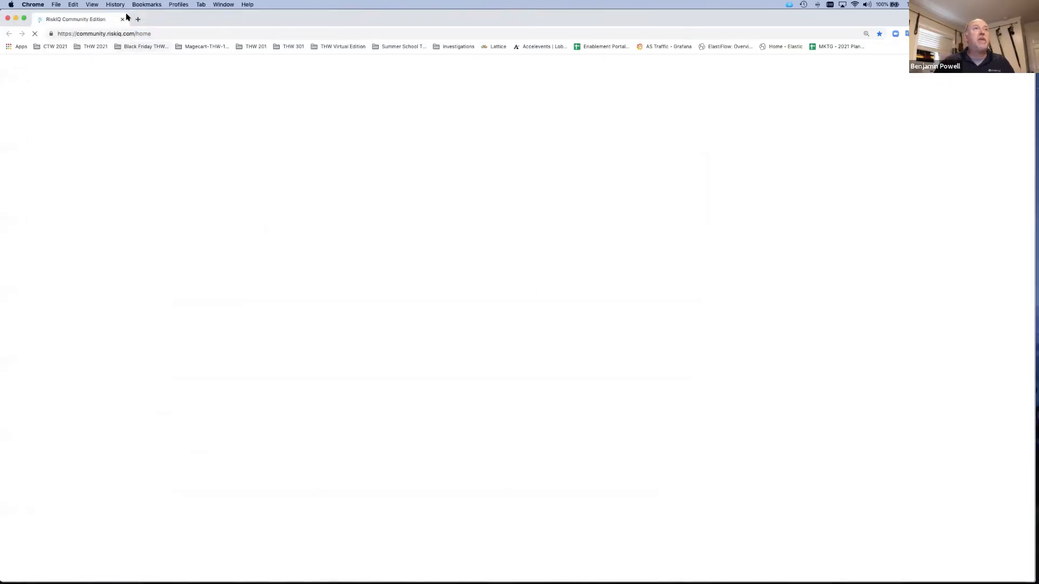
left_click(122, 20)
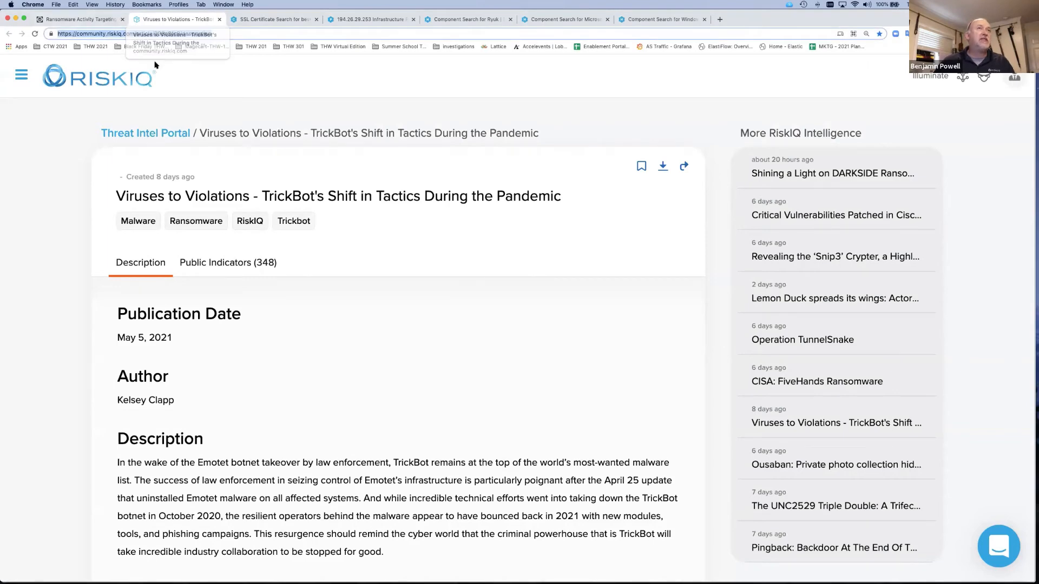
Open the RiskIQ Community home page in a new tab and move that tab ahead of all the others.
right_click(110, 82)
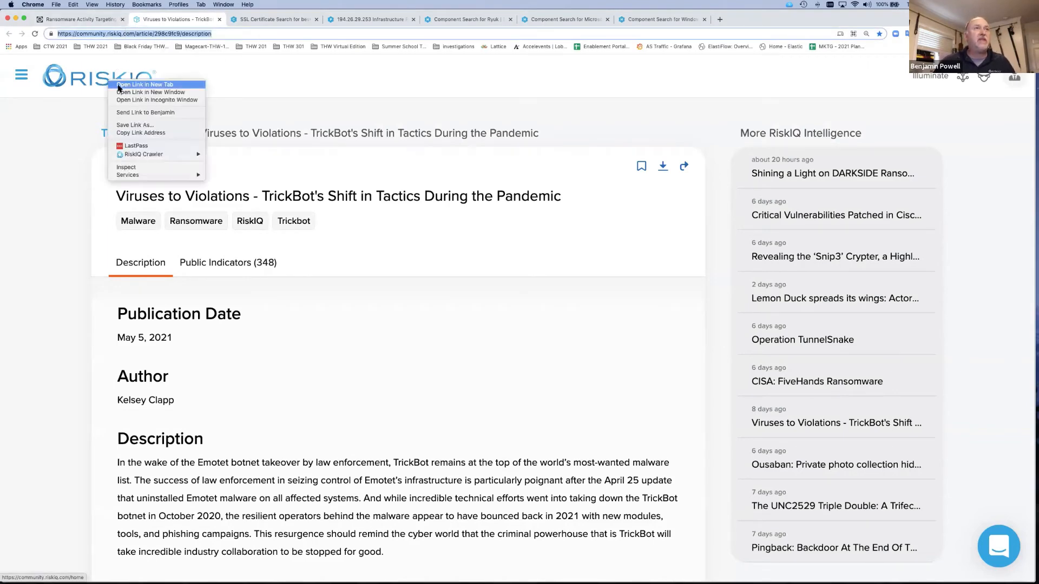
left_click(175, 85)
left_click_drag(274, 20, 110, 22)
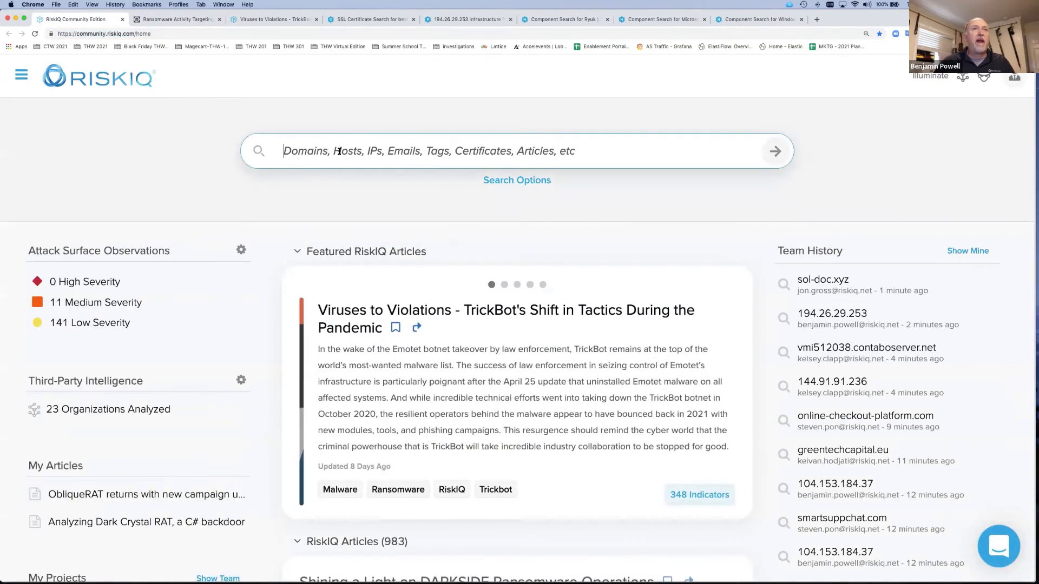
Search RiskIQ Community for "ryuk" from the home page.
left_click(339, 151)
type("ryuk")
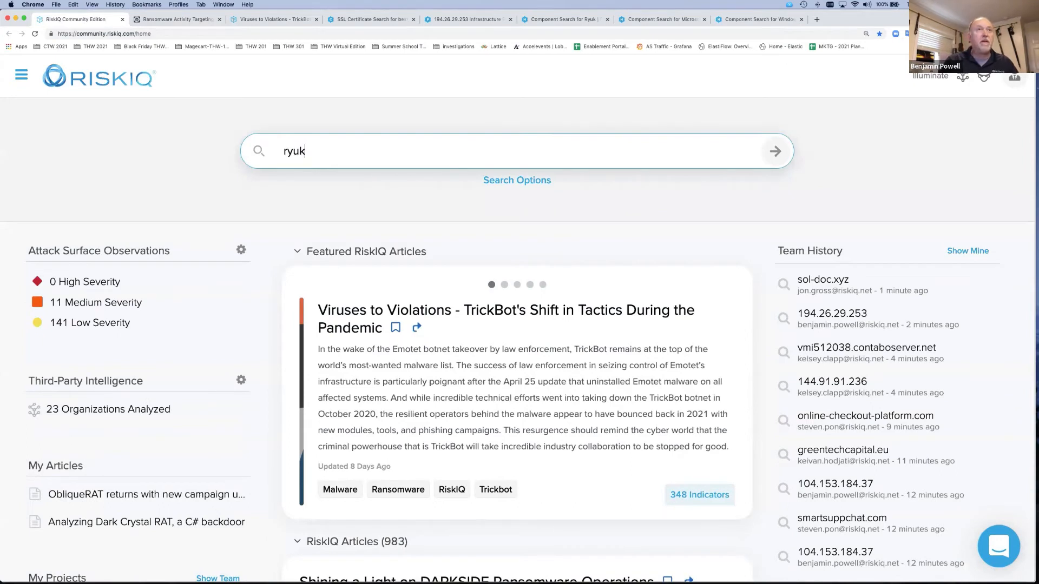
key("Return")
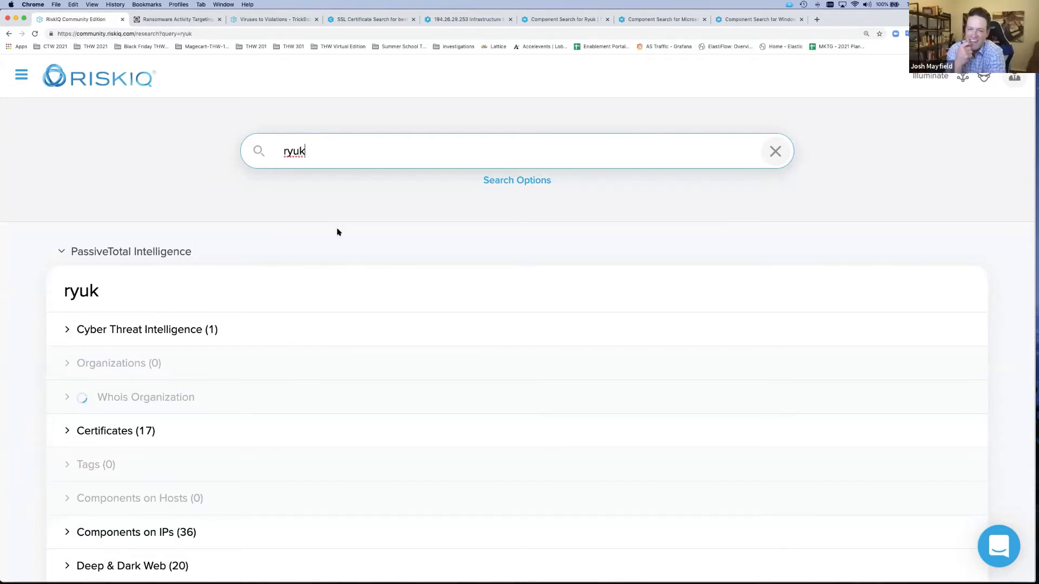
Expand the Cyber Threat Intelligence, Deep & Dark Web and Components on IPs sections of the ryuk results.
scroll(344, 214, "down", 1)
scroll(345, 214, "up", 1)
scroll(344, 200, "down", 1)
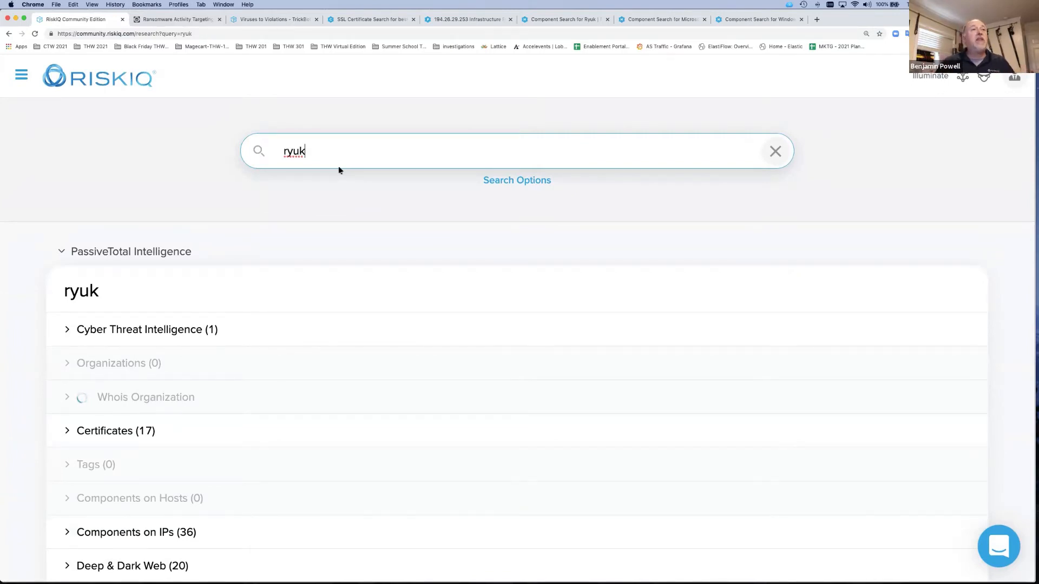
left_click(78, 329)
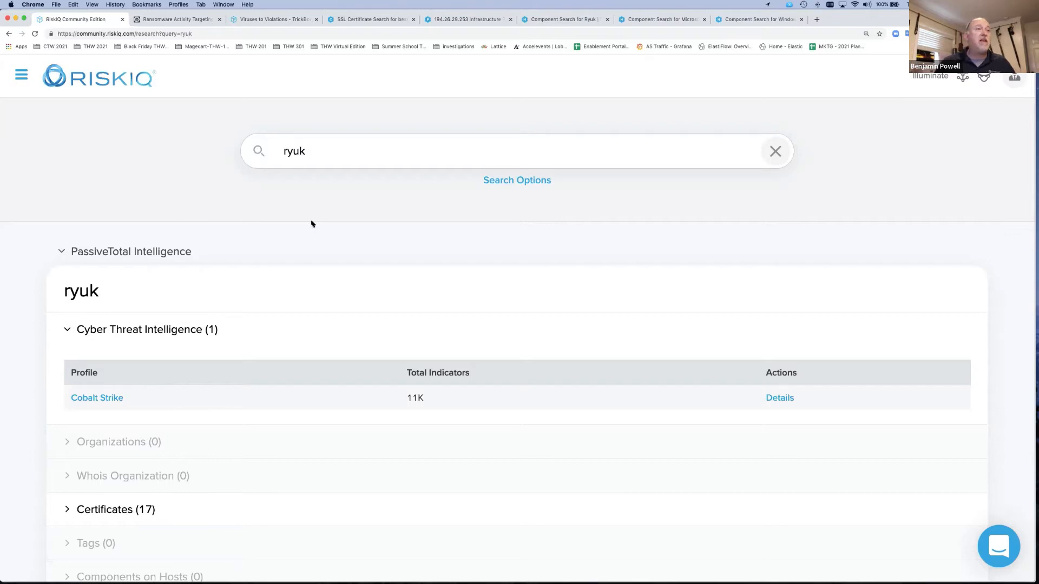
scroll(308, 289, "down", 5)
scroll(303, 297, "down", 2)
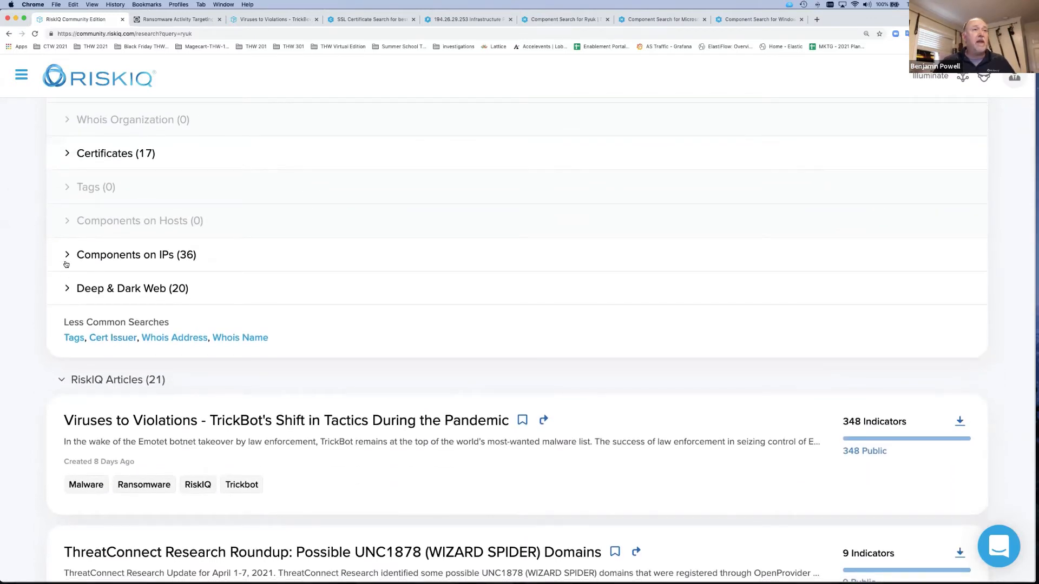
left_click(95, 287)
left_click(64, 257)
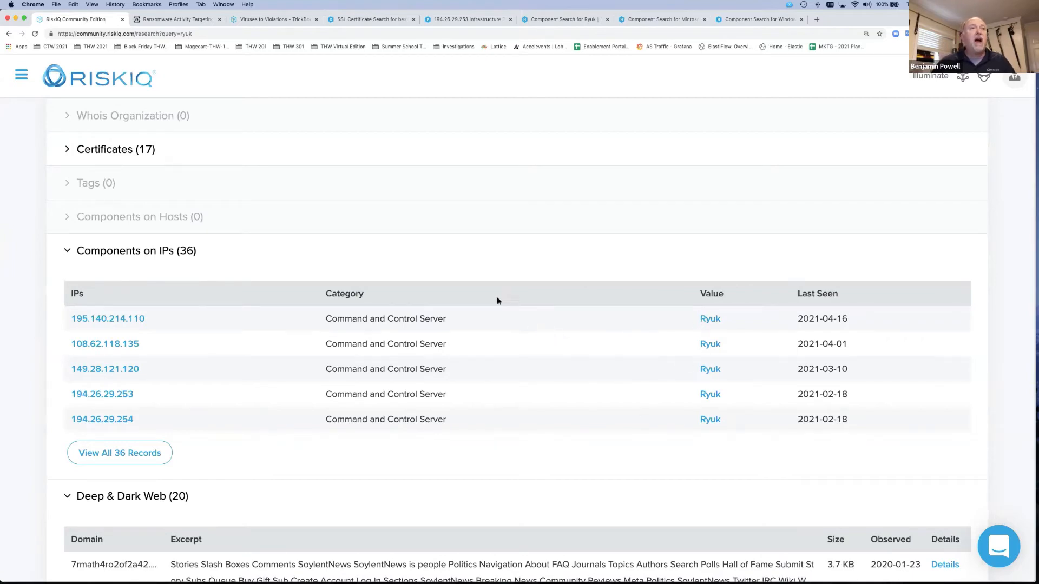
Open the Ryuk command and control server component search for IP 195.140.214.110 in a new tab.
scroll(494, 300, "up", 7)
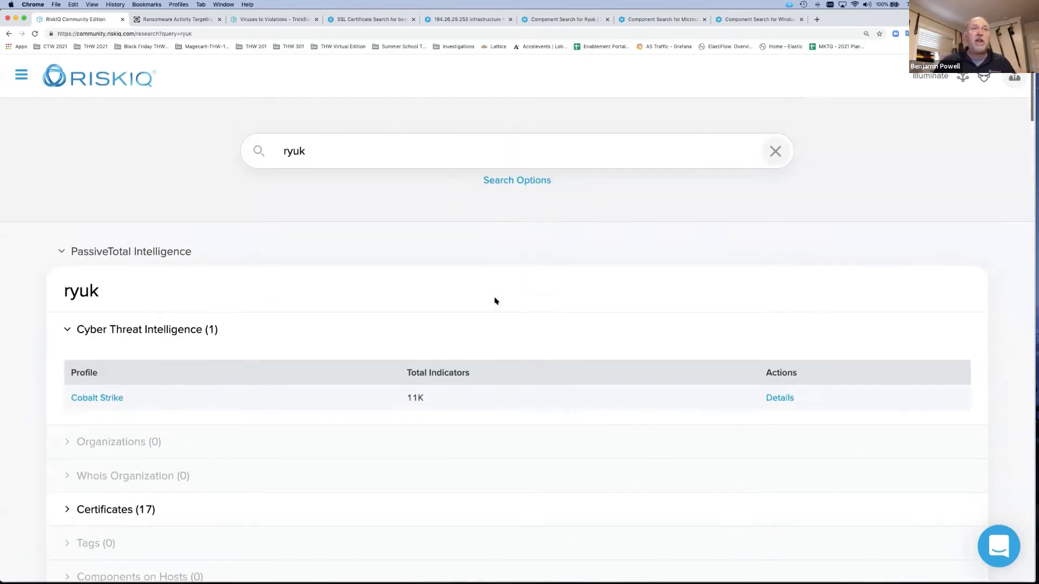
scroll(495, 300, "down", 6)
scroll(494, 301, "down", 3)
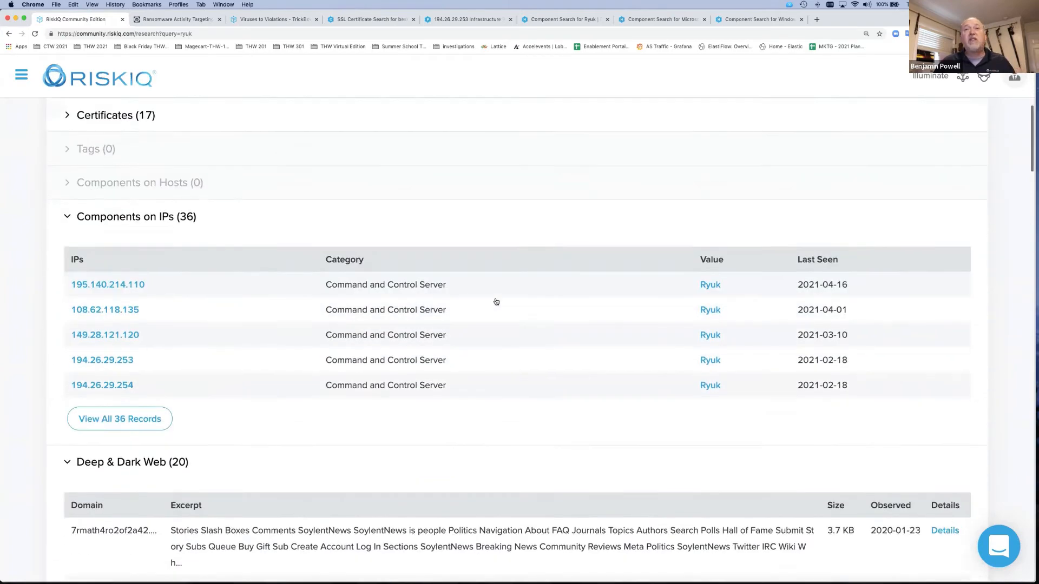
right_click(712, 203)
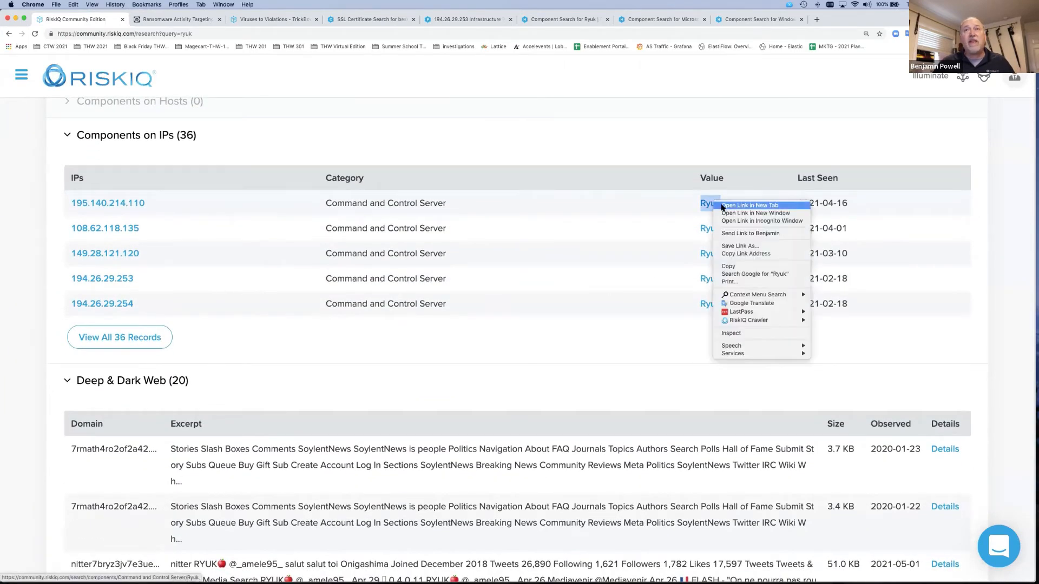
left_click(723, 206)
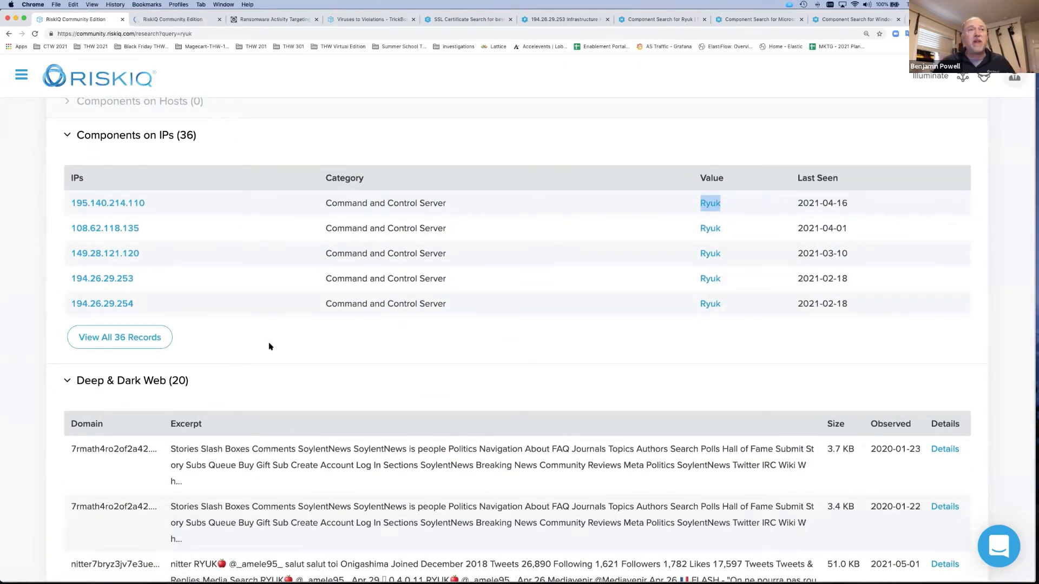
Review the Deep & Dark Web excerpts mentioning Ryuk and show the remaining 15 entries.
scroll(240, 347, "down", 4)
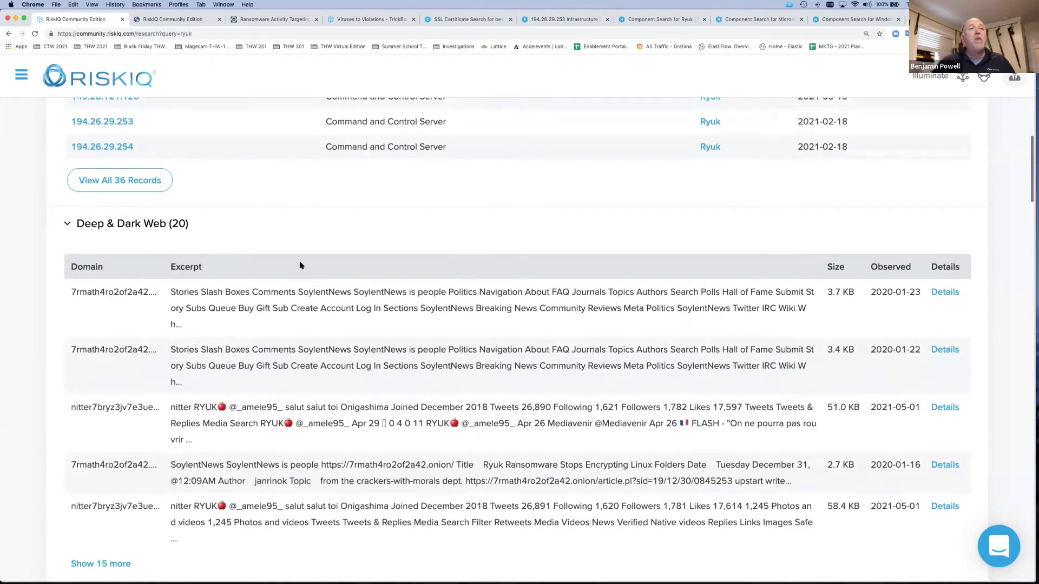
scroll(301, 265, "down", 1)
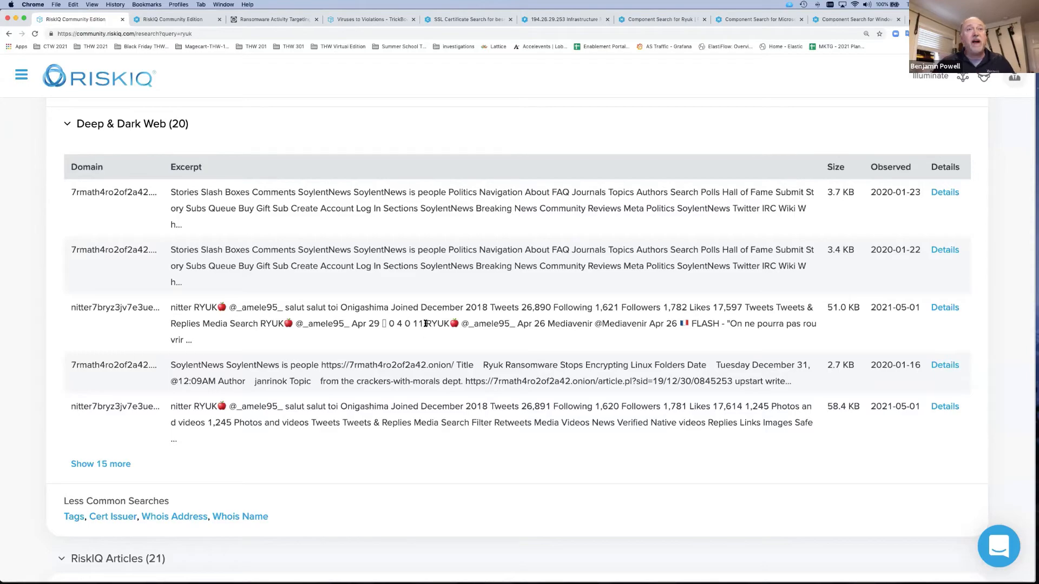
left_click_drag(426, 324, 466, 325)
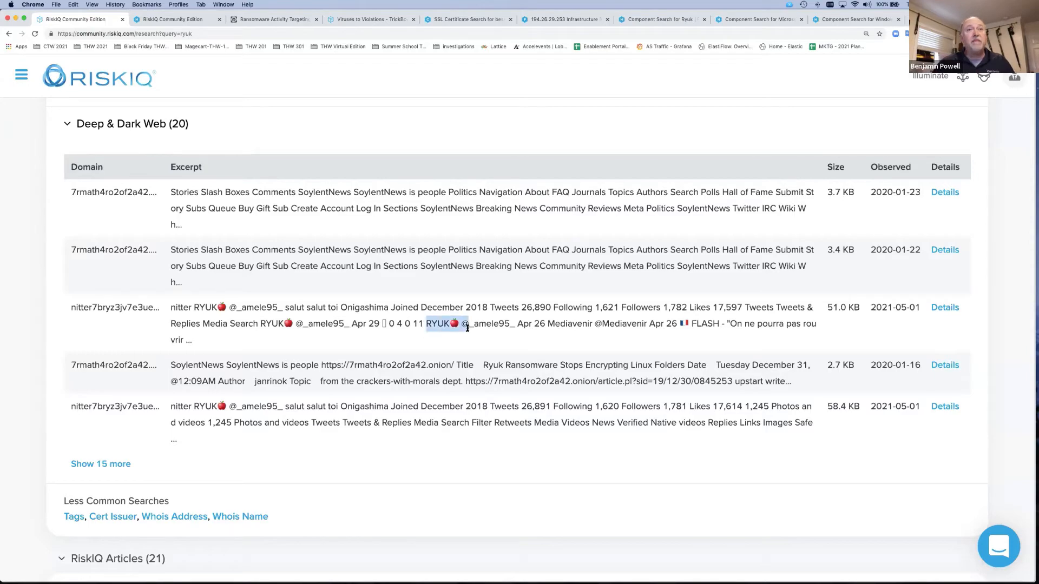
left_click(116, 465)
scroll(402, 294, "down", 15)
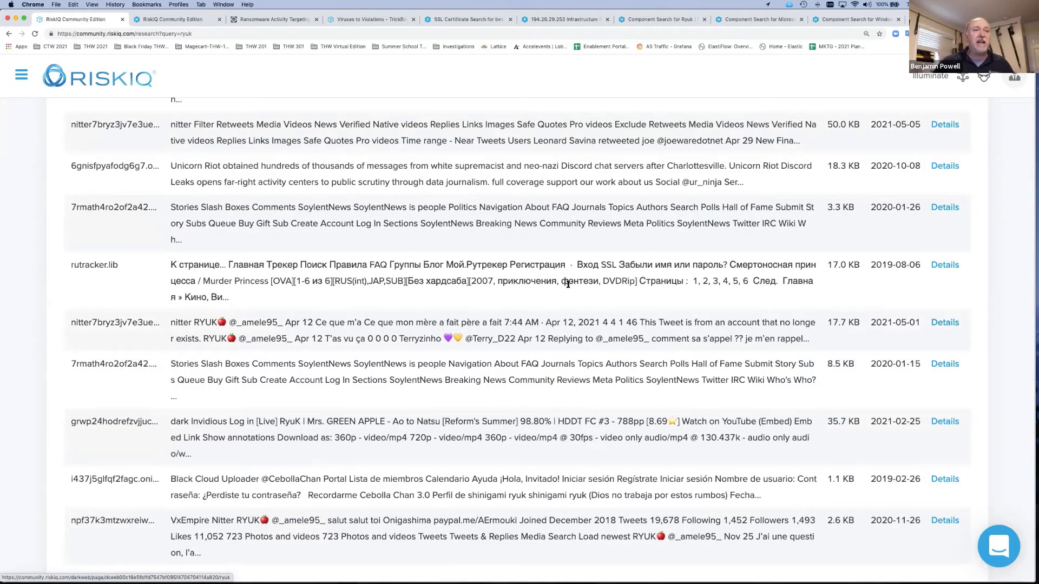
Look through the RiskIQ Articles related to ryuk, checking their titles, tags and indicators.
scroll(566, 281, "down", 7)
scroll(568, 288, "down", 3)
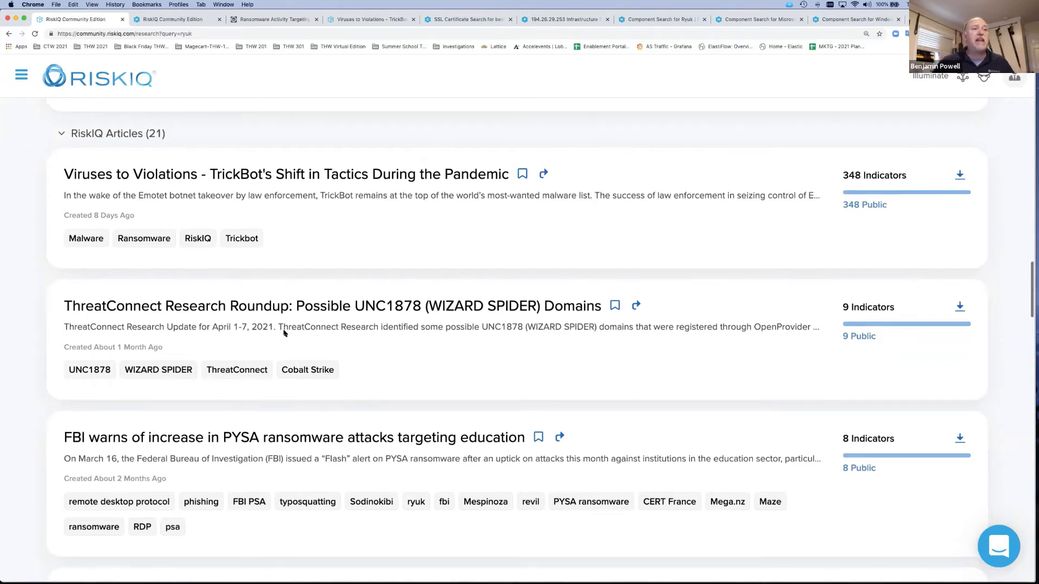
scroll(284, 334, "down", 2)
scroll(284, 334, "down", 6)
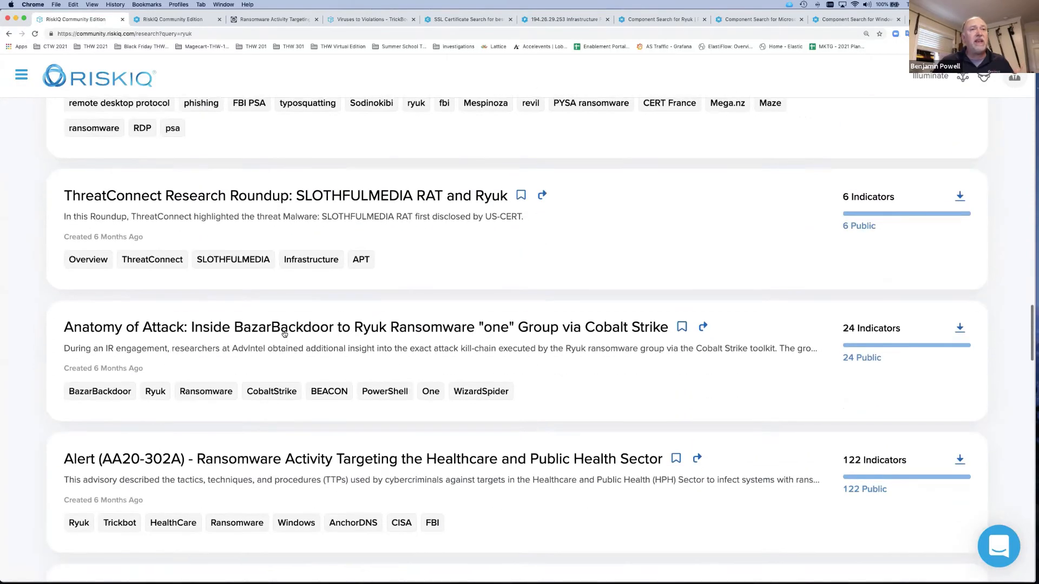
scroll(284, 334, "down", 4)
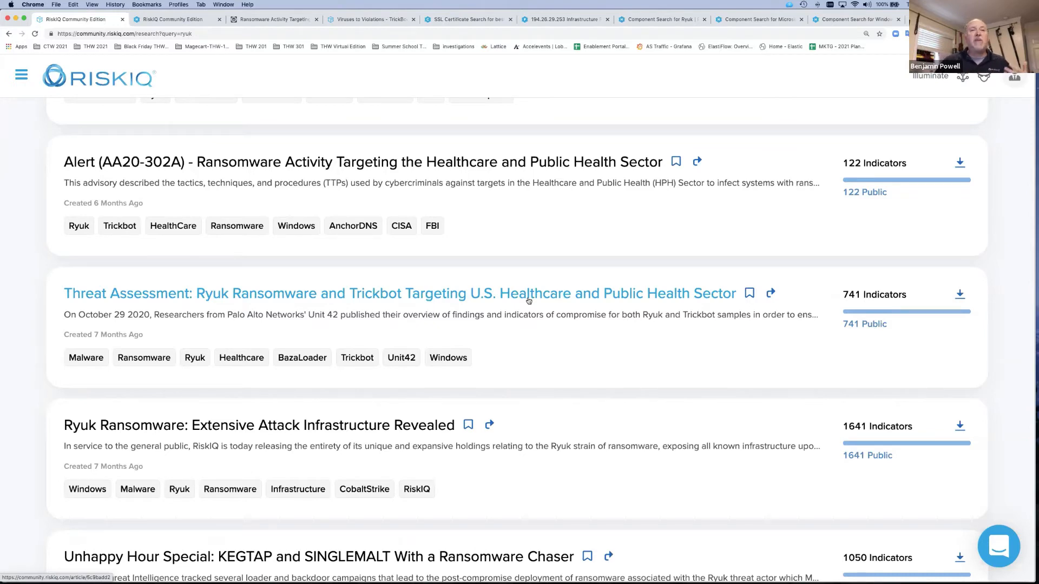
scroll(530, 300, "down", 5)
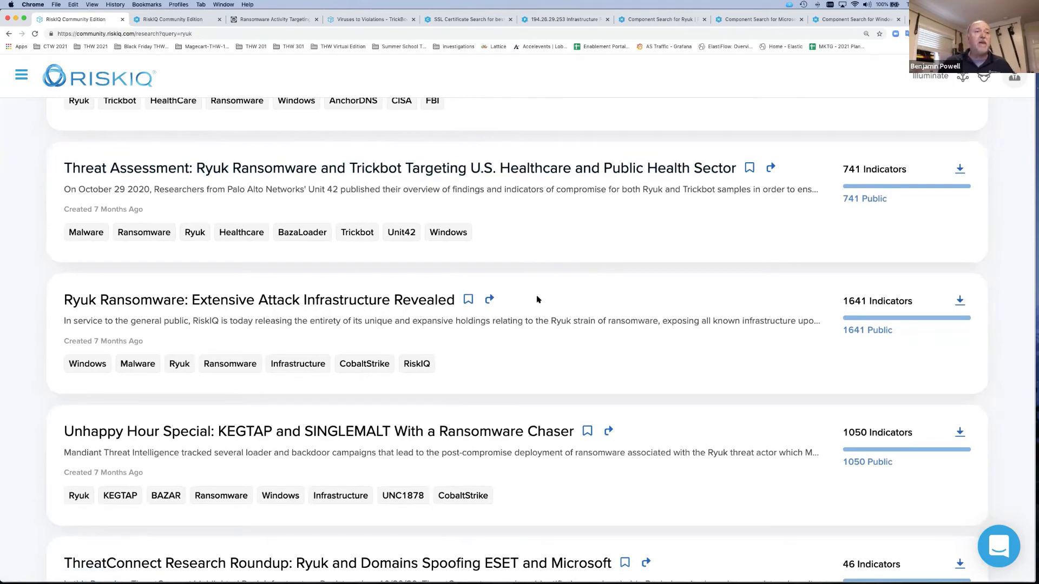
scroll(538, 299, "down", 10)
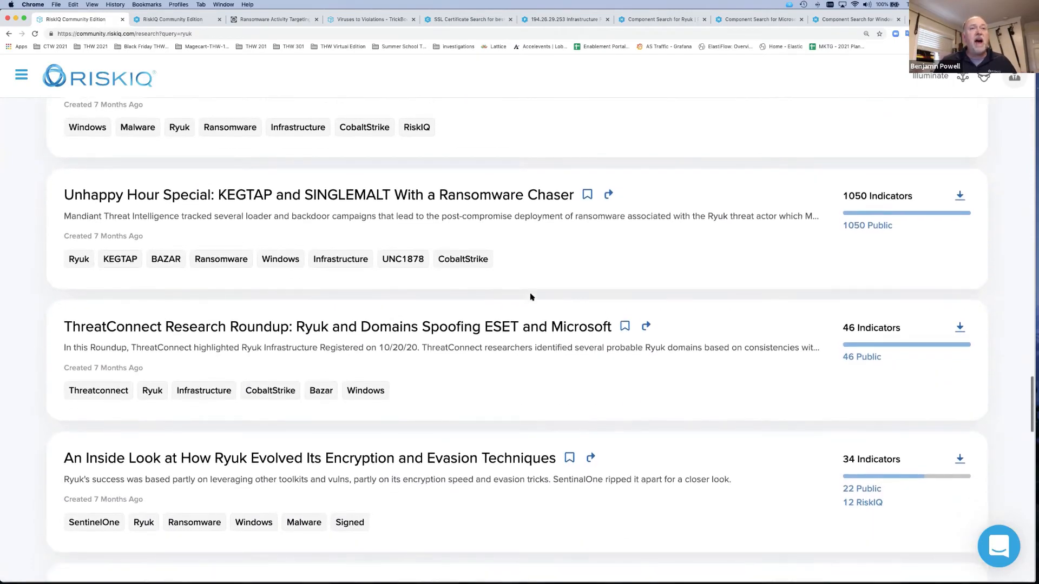
scroll(543, 335, "up", 20)
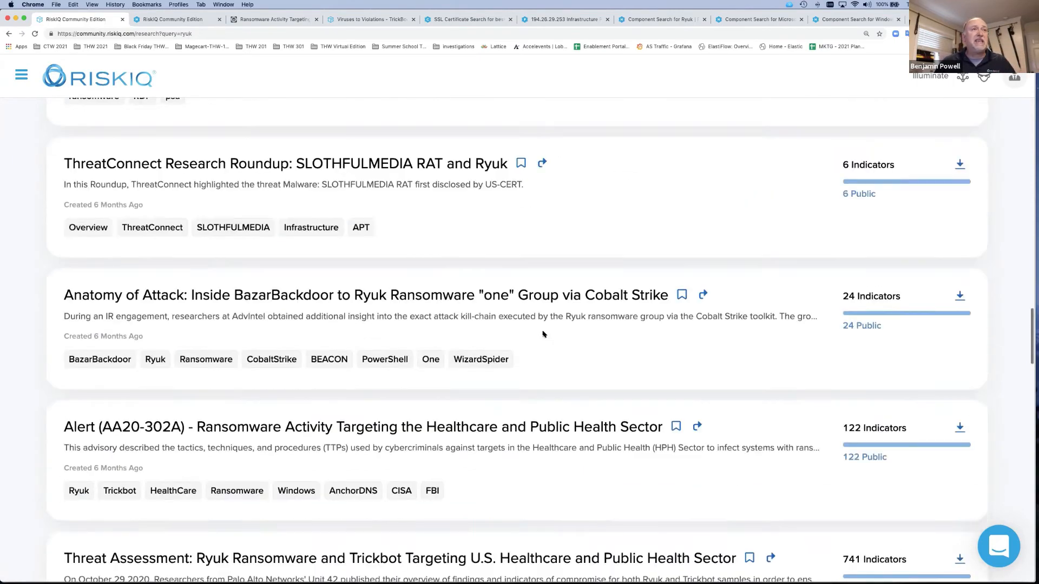
scroll(543, 334, "up", 10)
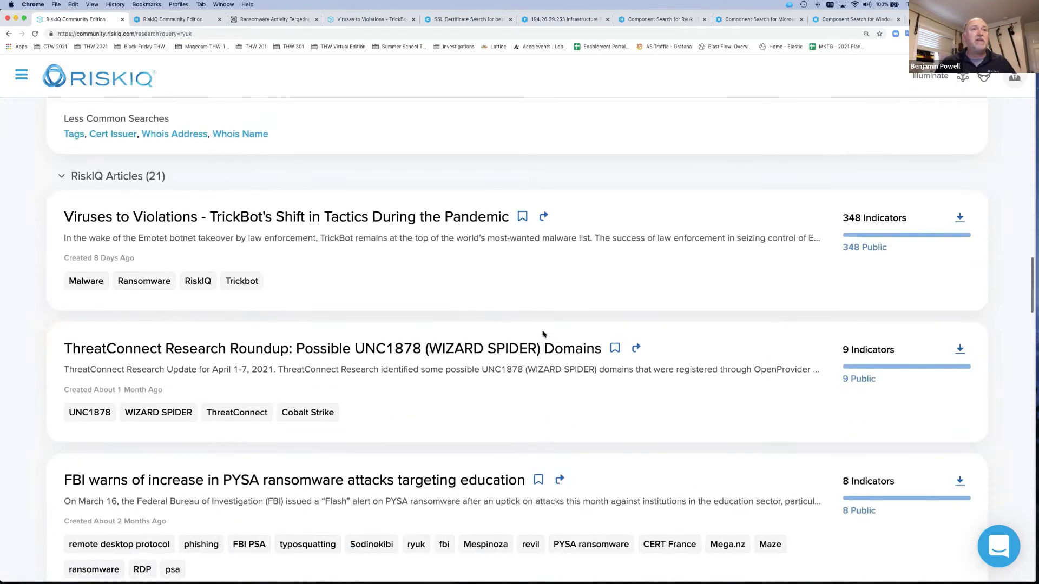
Check the new Ryuk component search, return to the open TrickBot's Shift in Tactics article and highlight its title.
left_click(187, 20)
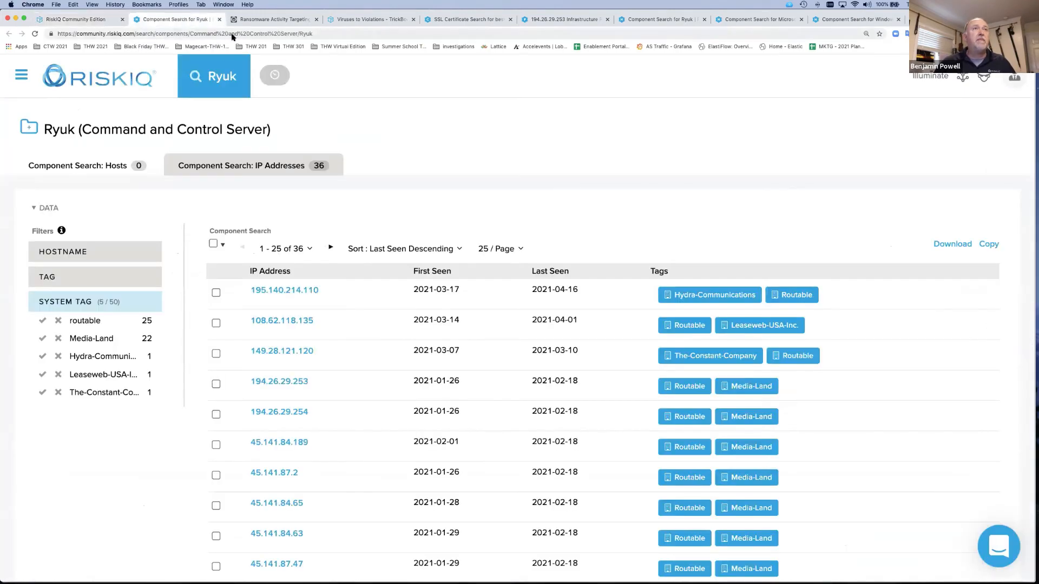
left_click(254, 20)
left_click(349, 19)
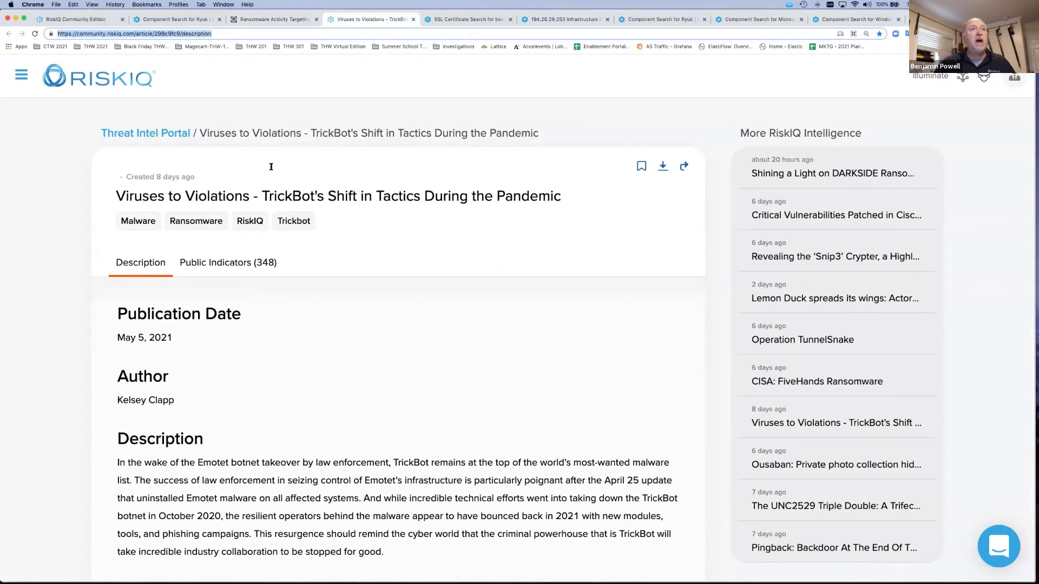
left_click_drag(119, 196, 566, 204)
Read the TrickBot article's key take-aways, malware evolution, "How Trickbot Works" diagram, COVID-19 phishing sample and 2021 traffic violation lure.
scroll(566, 204, "down", 1)
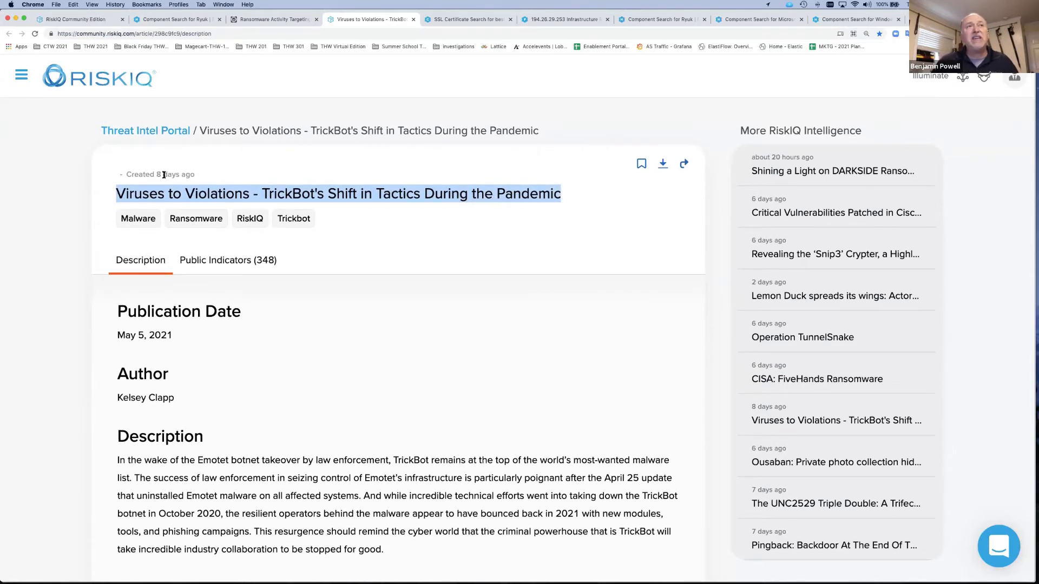
scroll(351, 323, "down", 4)
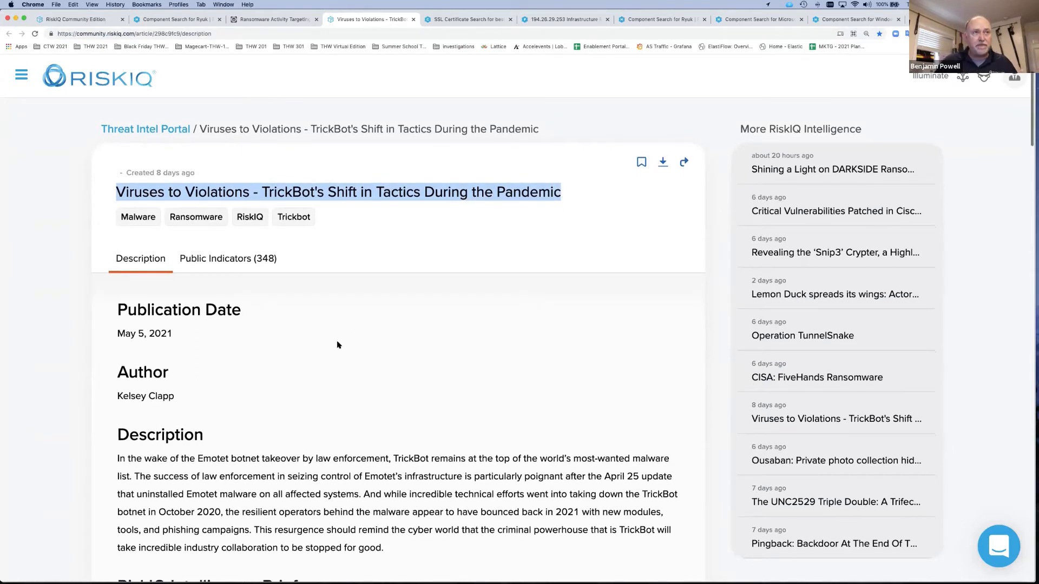
scroll(316, 424, "down", 9)
scroll(313, 294, "down", 8)
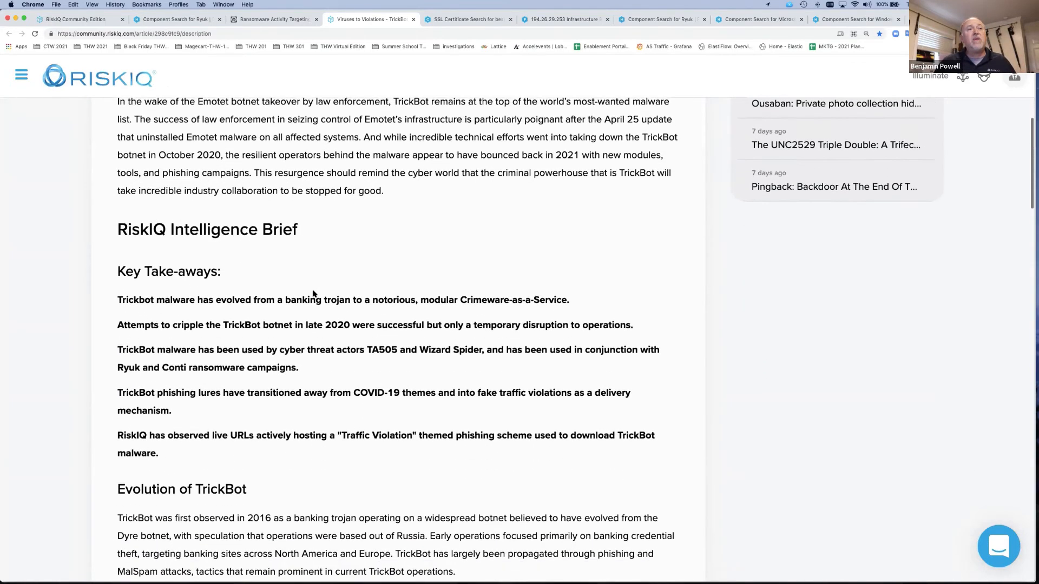
scroll(313, 294, "down", 11)
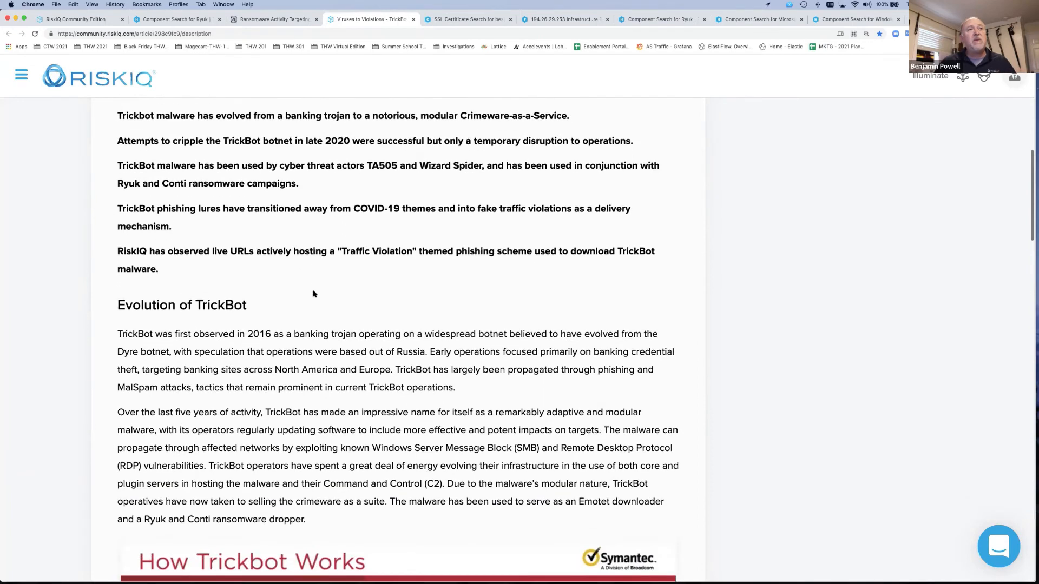
scroll(313, 291, "down", 7)
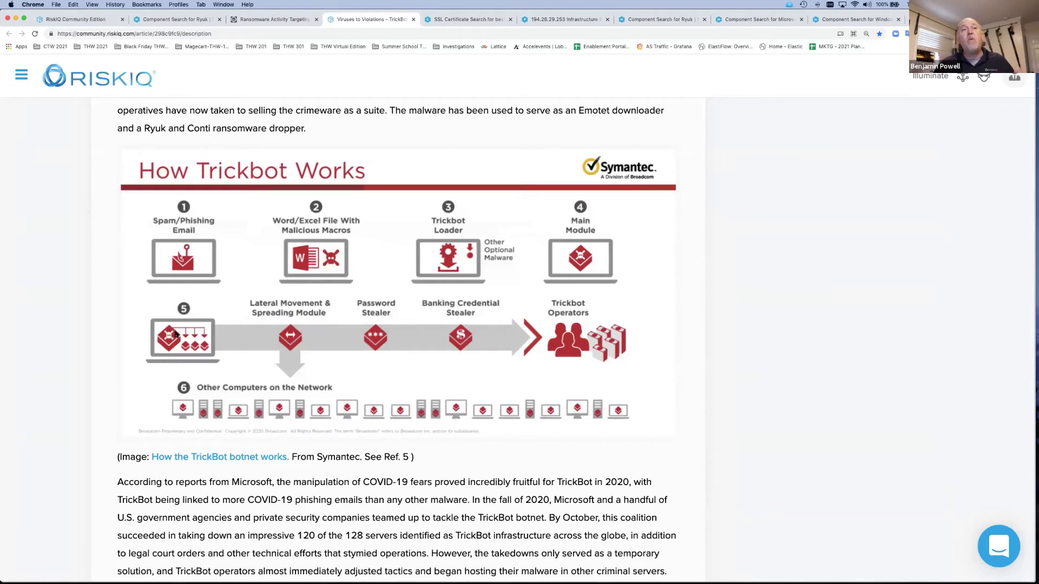
scroll(175, 335, "down", 10)
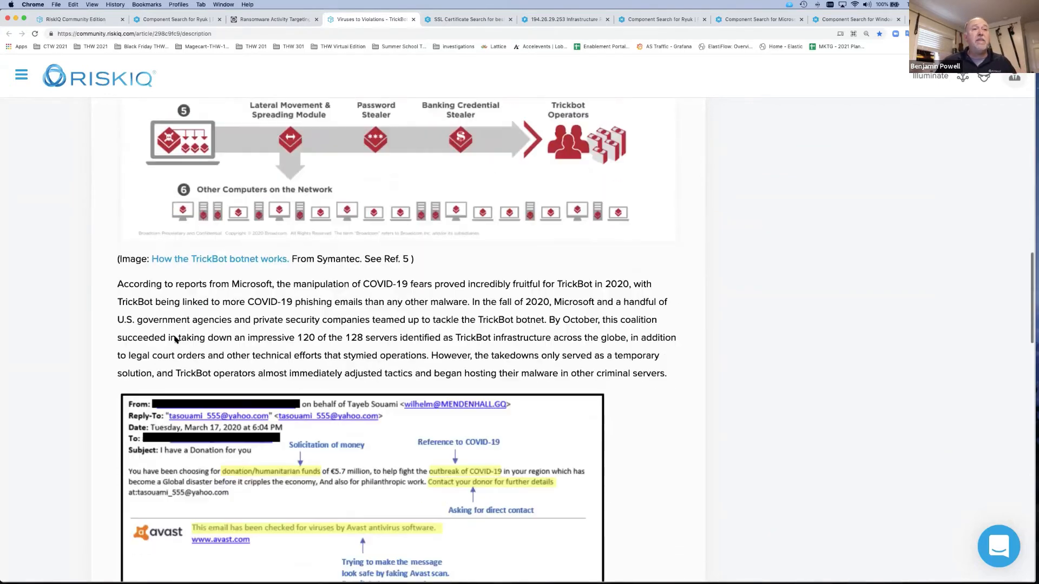
scroll(221, 303, "down", 10)
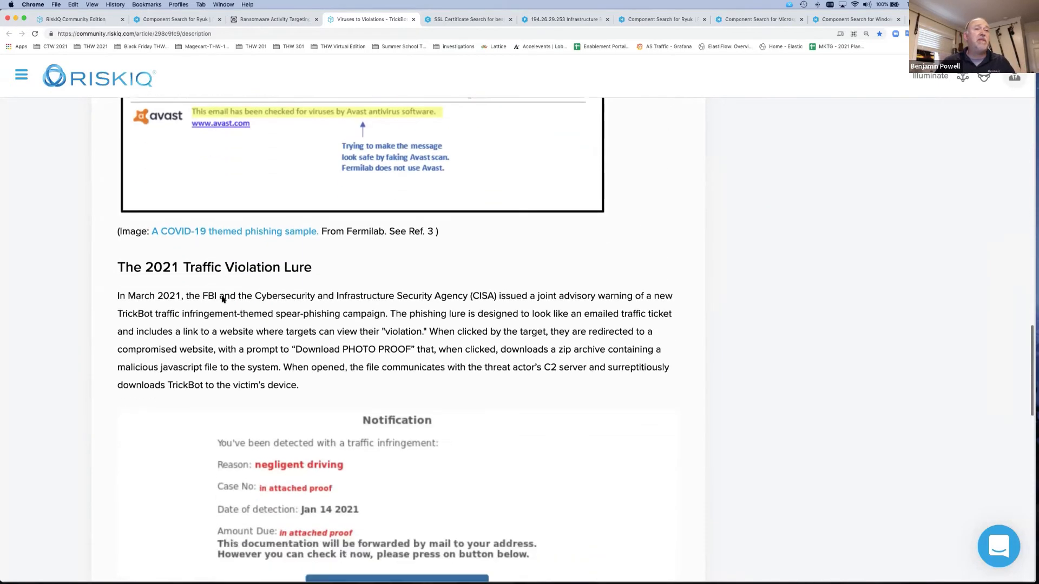
scroll(200, 298, "down", 1)
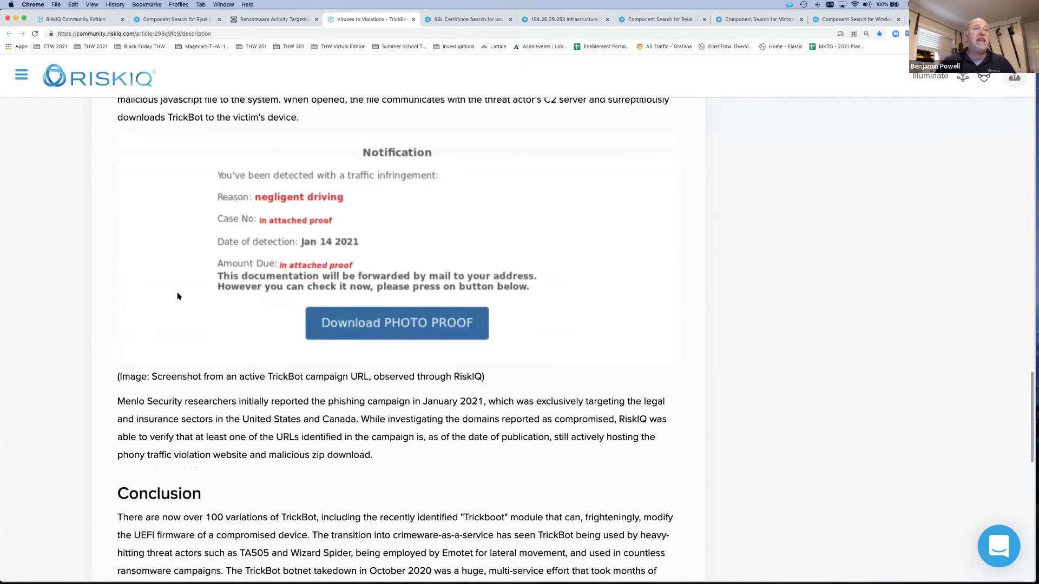
Read the rest of the TrickBot article, from the traffic infringement lure through the Conclusion, Resources and References.
scroll(178, 296, "up", 1)
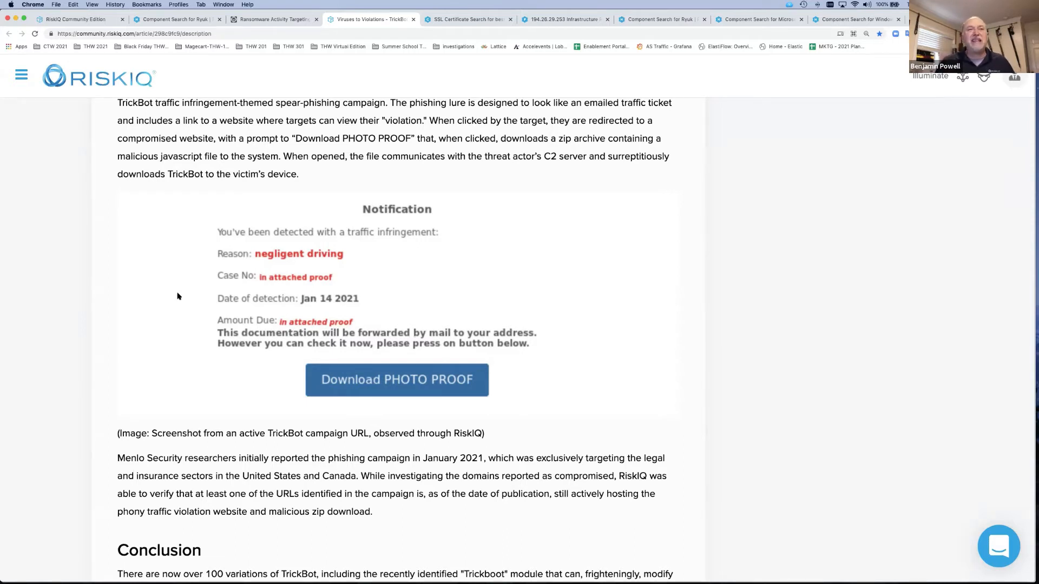
scroll(259, 296, "down", 2)
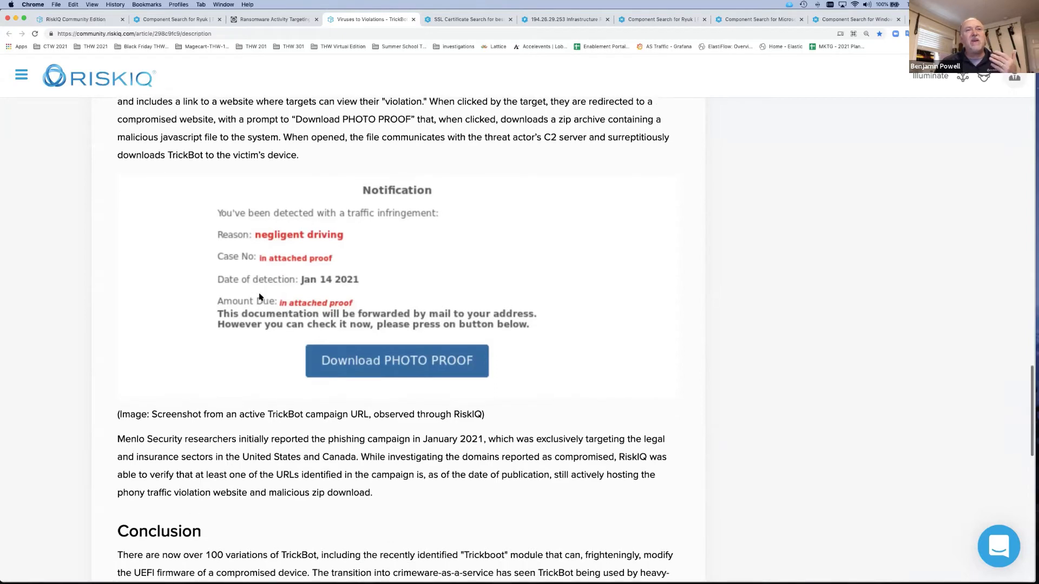
scroll(260, 297, "down", 5)
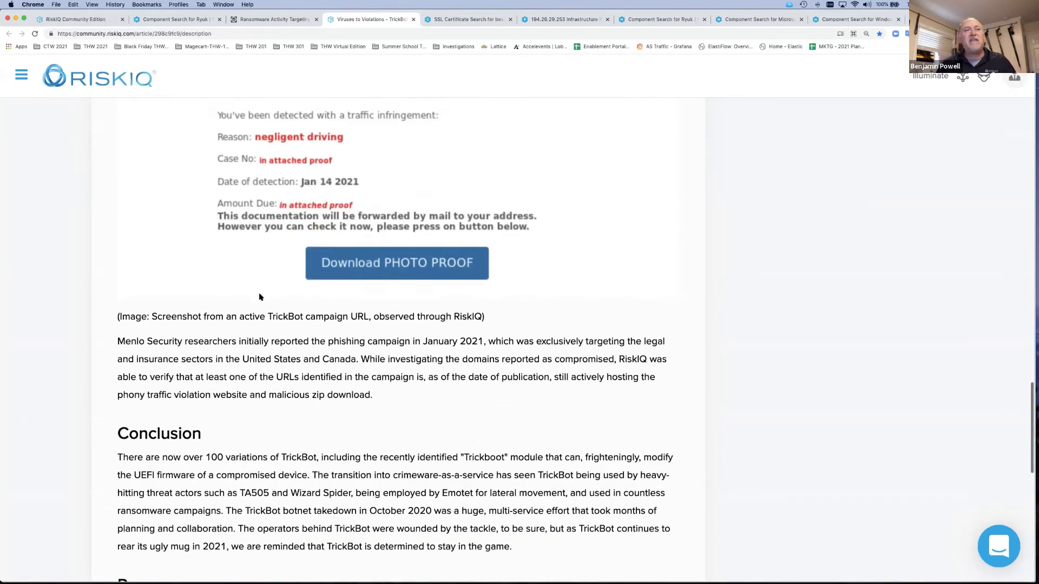
scroll(260, 295, "down", 3)
scroll(260, 295, "down", 10)
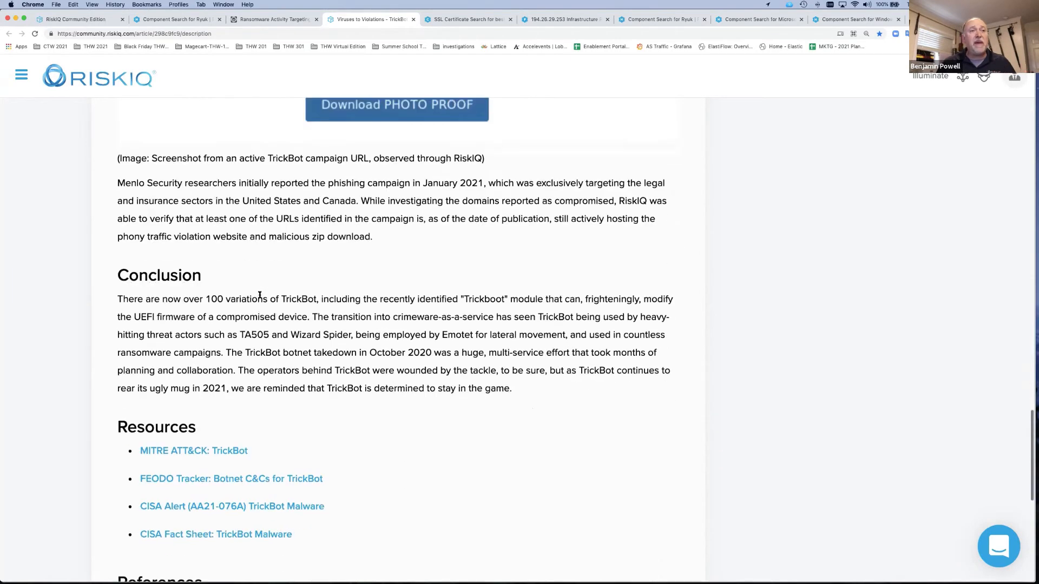
scroll(307, 369, "down", 13)
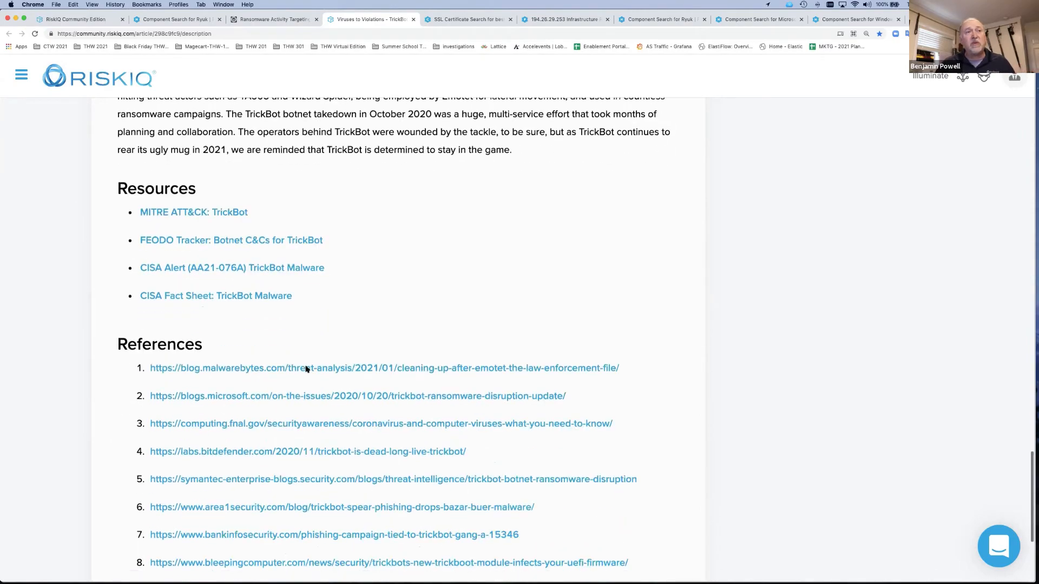
Go back to the start of the TrickBot article, open its public indicators and expand the full IP list.
scroll(307, 378, "up", 20)
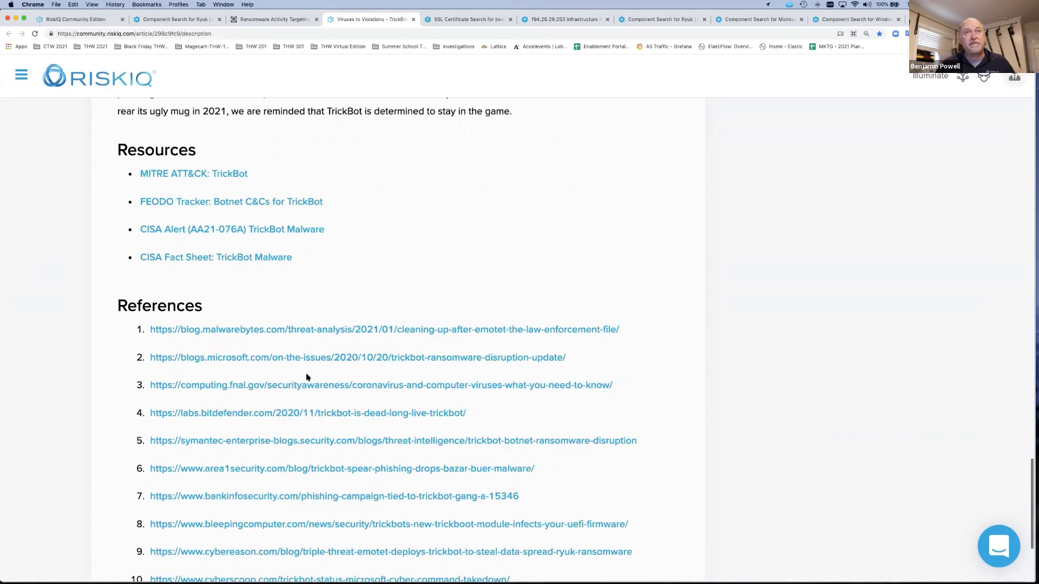
scroll(306, 377, "up", 20)
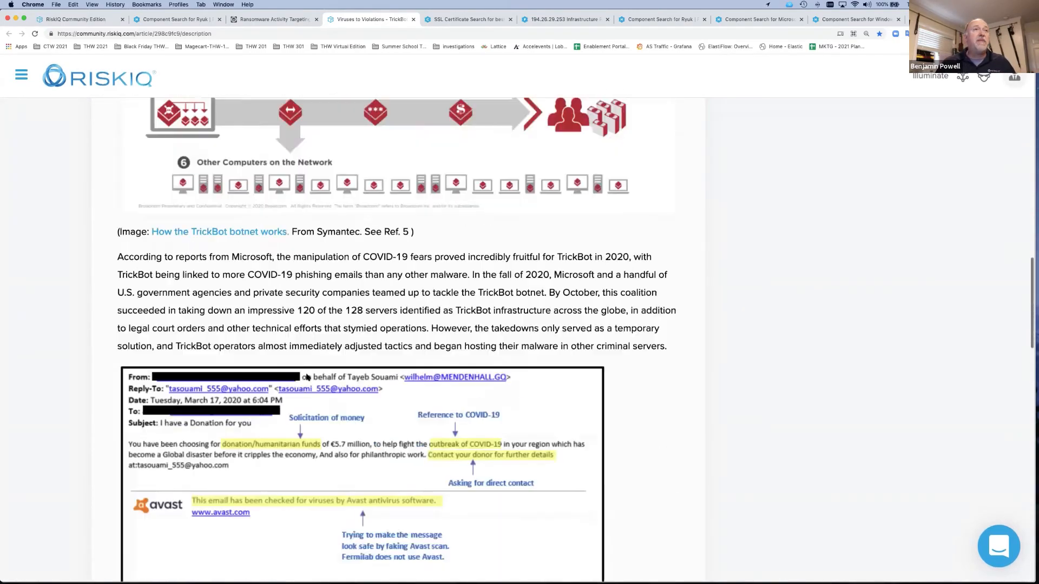
scroll(306, 377, "up", 10)
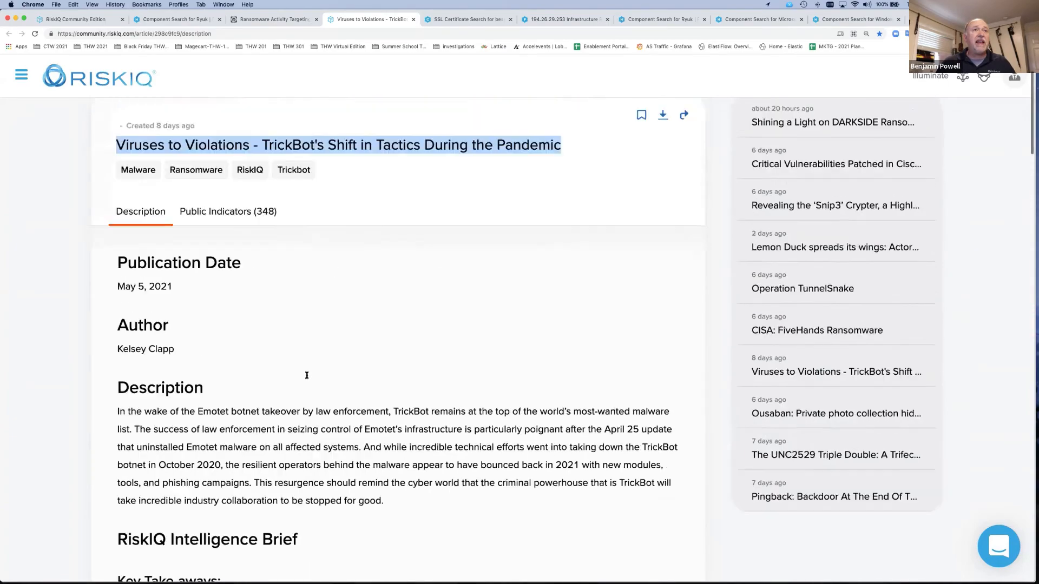
left_click(321, 294)
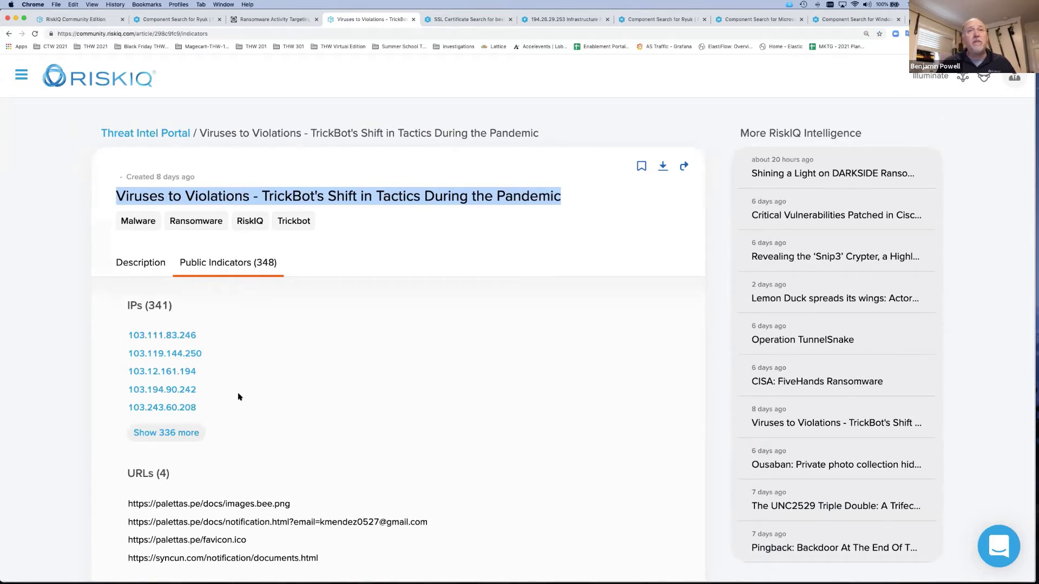
left_click(174, 434)
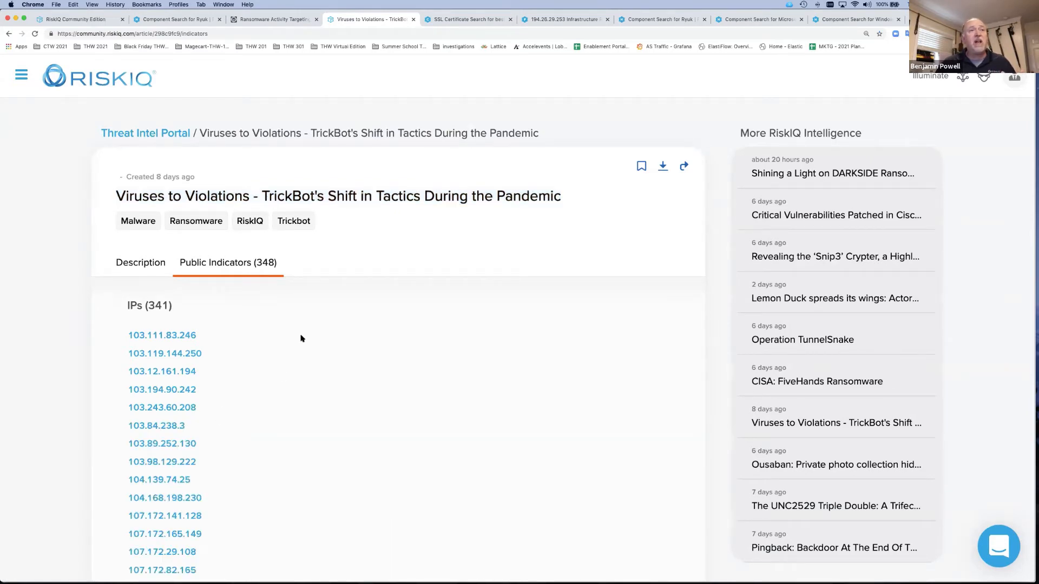
Look through the article's complete list of indicator IPs down to its URLs and domains.
scroll(302, 339, "down", 3)
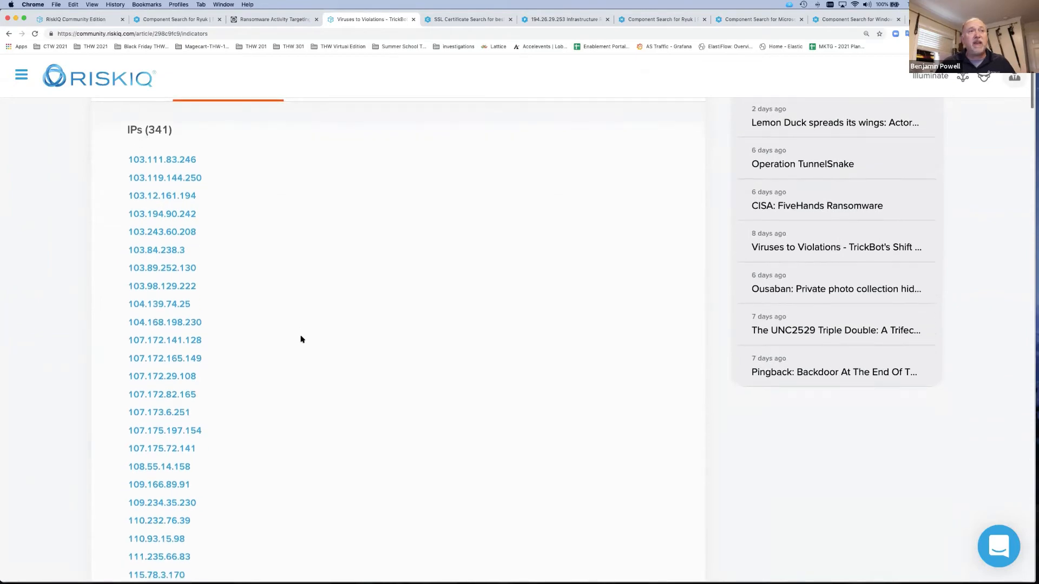
scroll(301, 340, "down", 10)
scroll(301, 340, "down", 20)
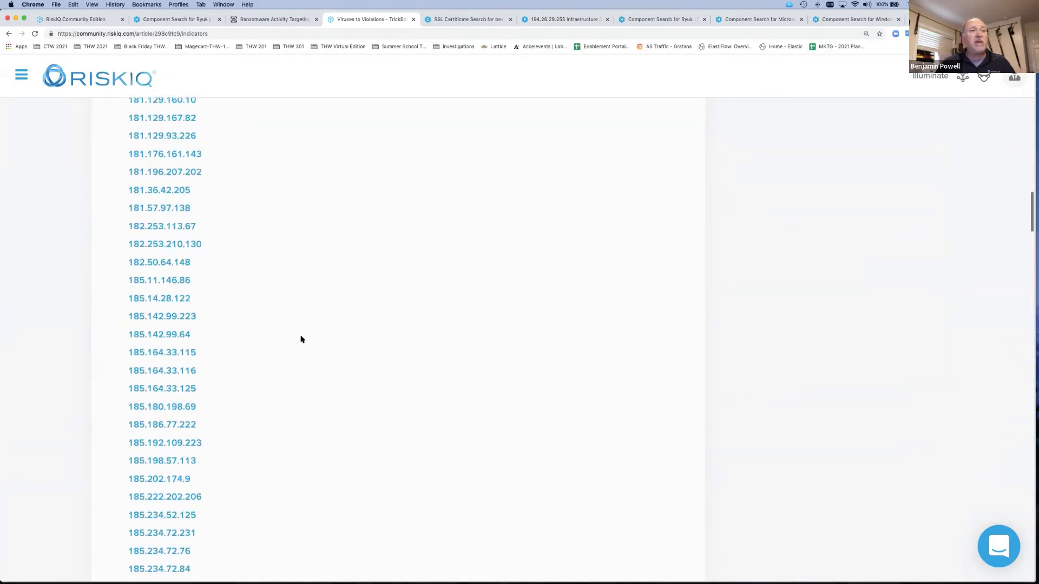
scroll(301, 340, "down", 20)
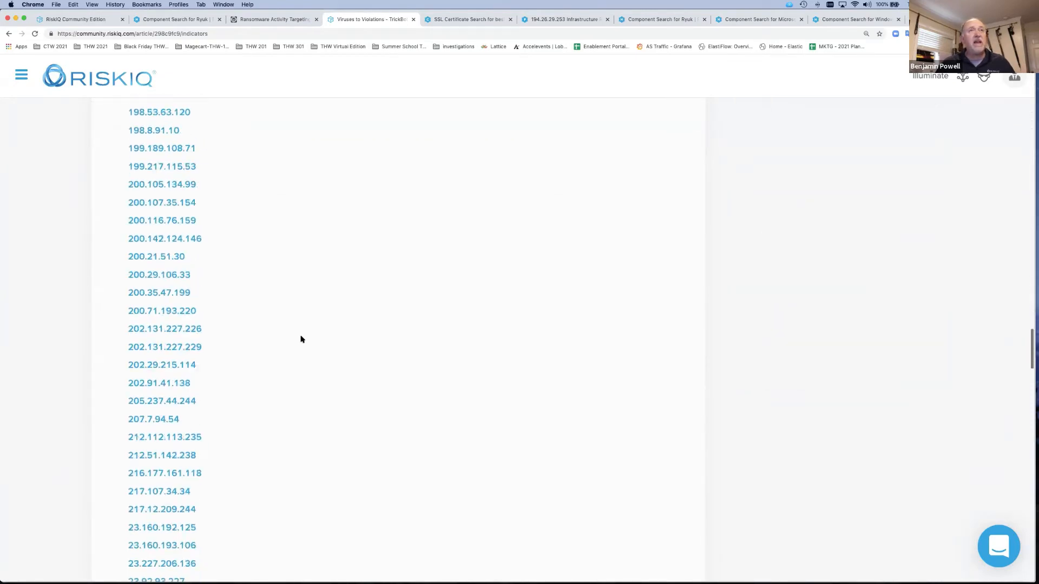
scroll(302, 339, "down", 20)
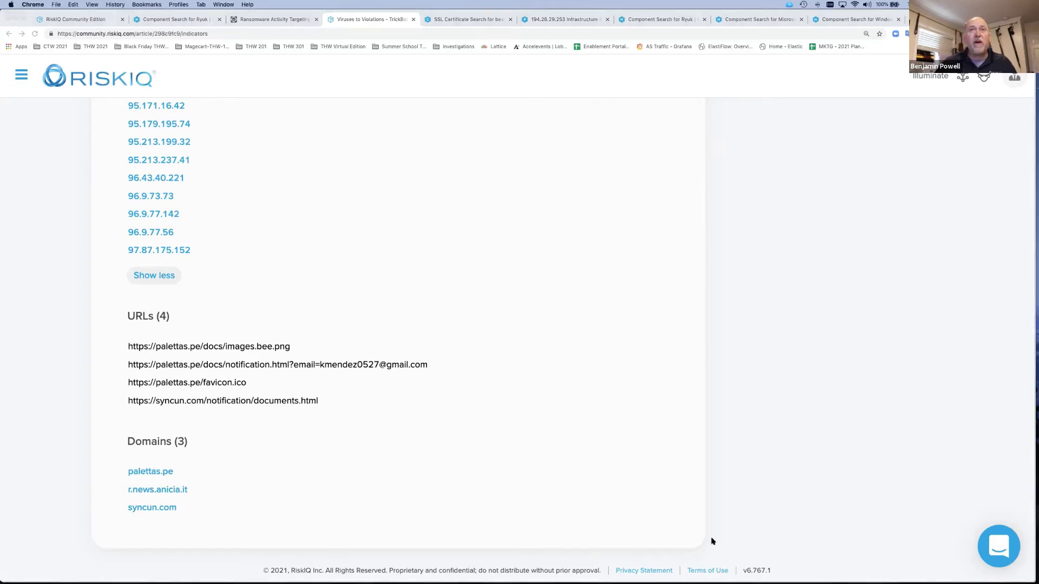
Switch to PowerPoint, present the "Beyond IOCs: Ryuk Infrastructure TTPs" slide after Ryuk Actor Infrastructure, and end the slide show.
key("super+Tab")
left_click(385, 200)
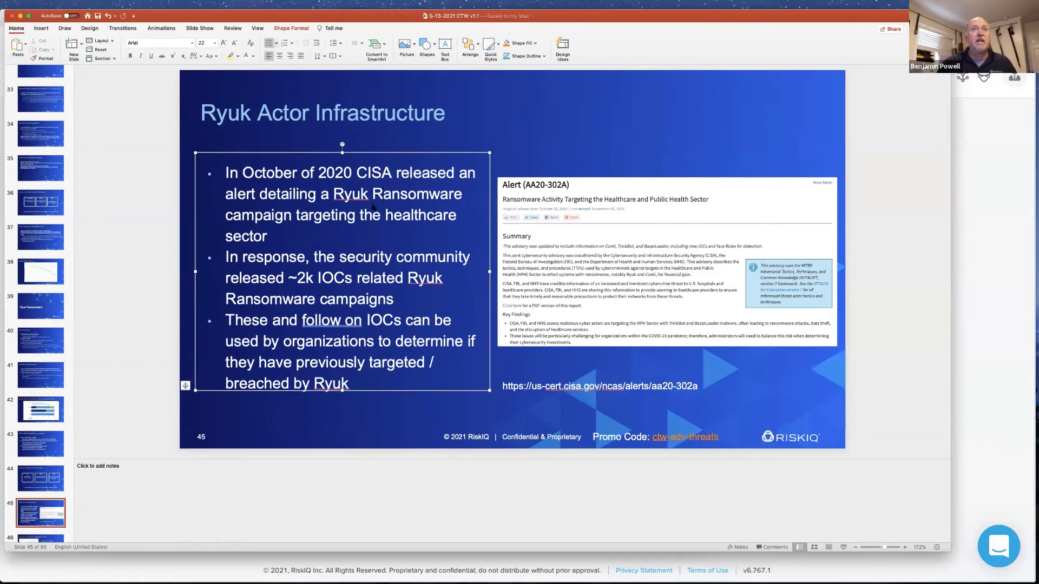
key("super+shift+Return")
key("Right")
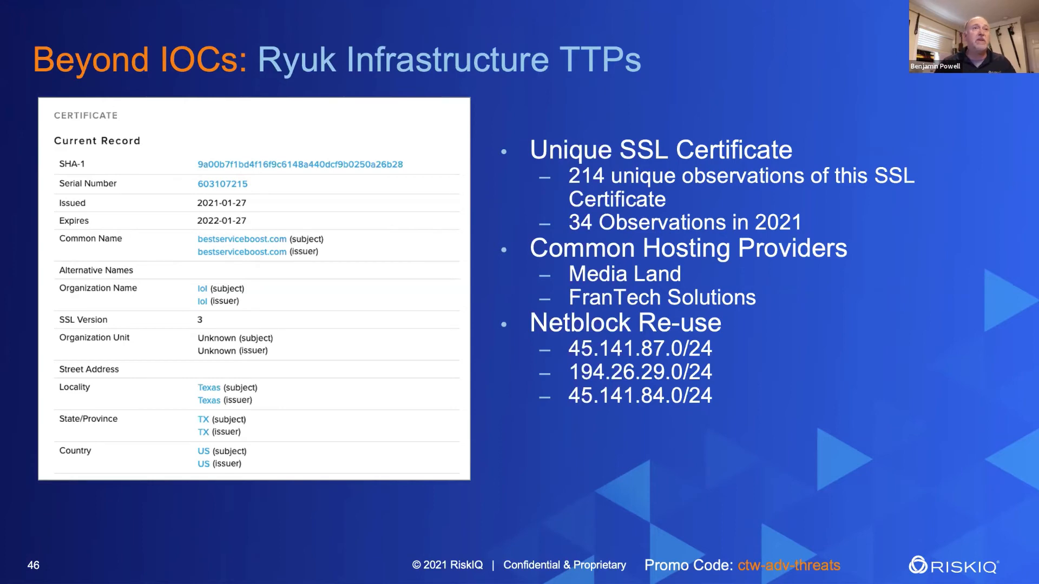
key("Escape")
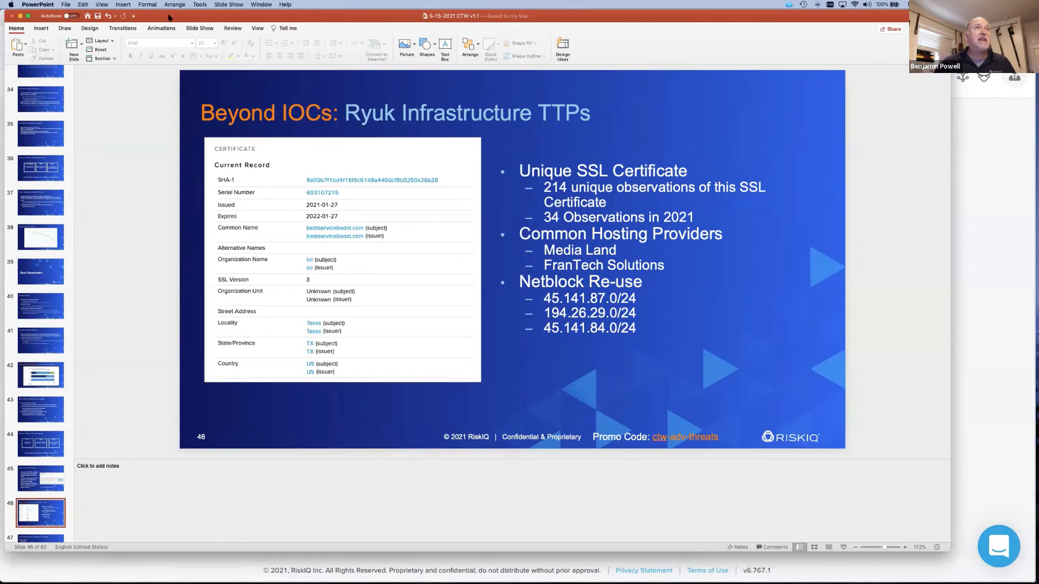
Return to Chrome, open the bestserviceboost.com SSL certificate search, and expand, inspect and collapse the first certificate's details.
left_click_drag(169, 17, 279, 49)
left_click(20, 136)
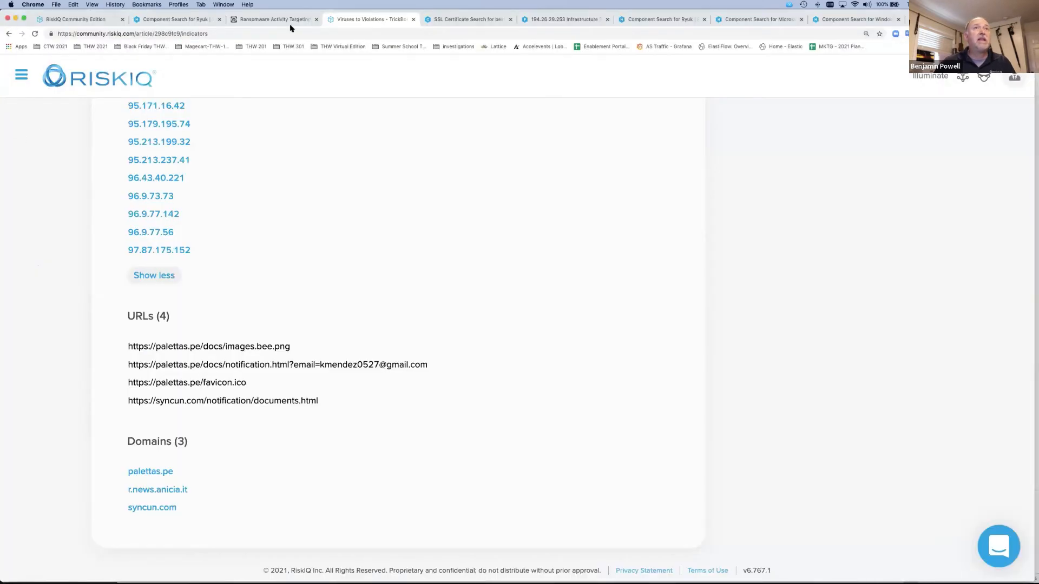
left_click(429, 21)
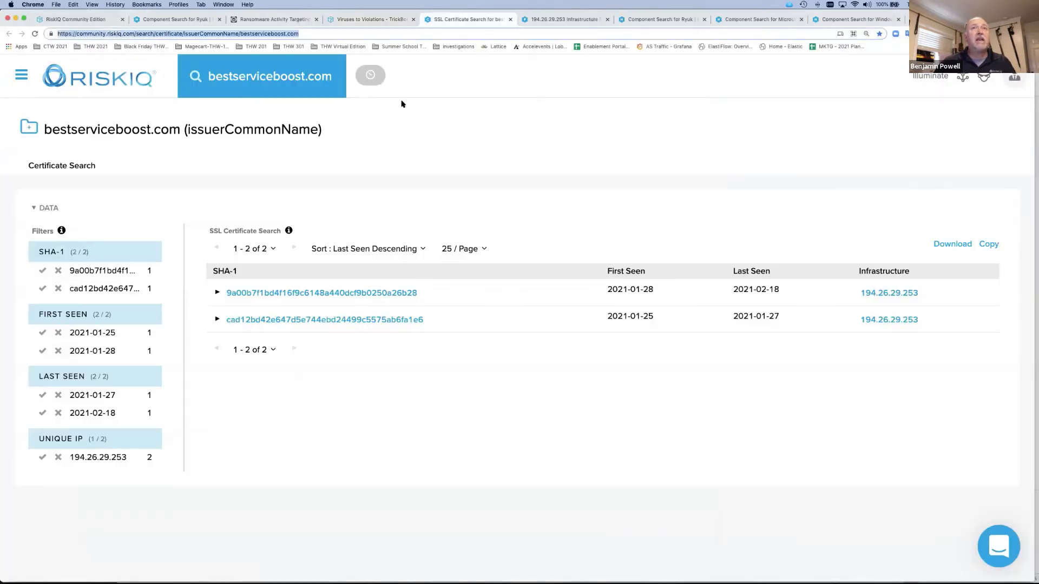
left_click(218, 293)
scroll(517, 294, "down", 3)
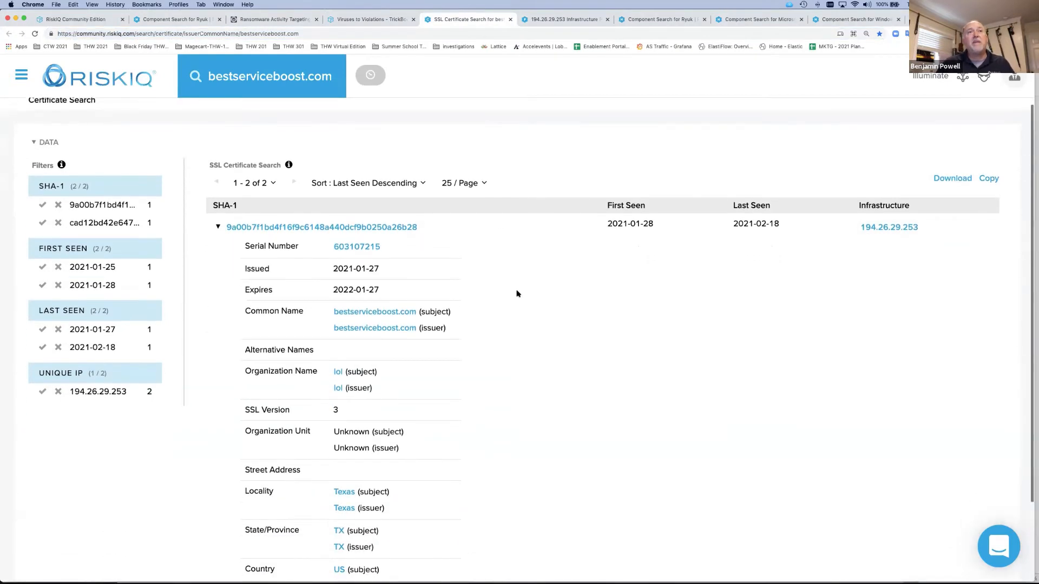
scroll(517, 294, "up", 1)
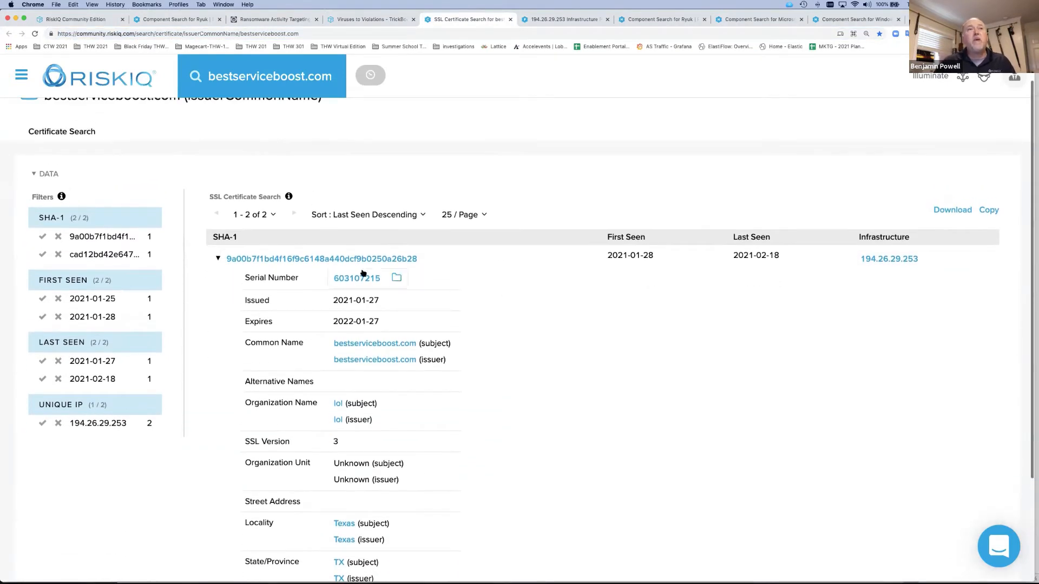
left_click(218, 259)
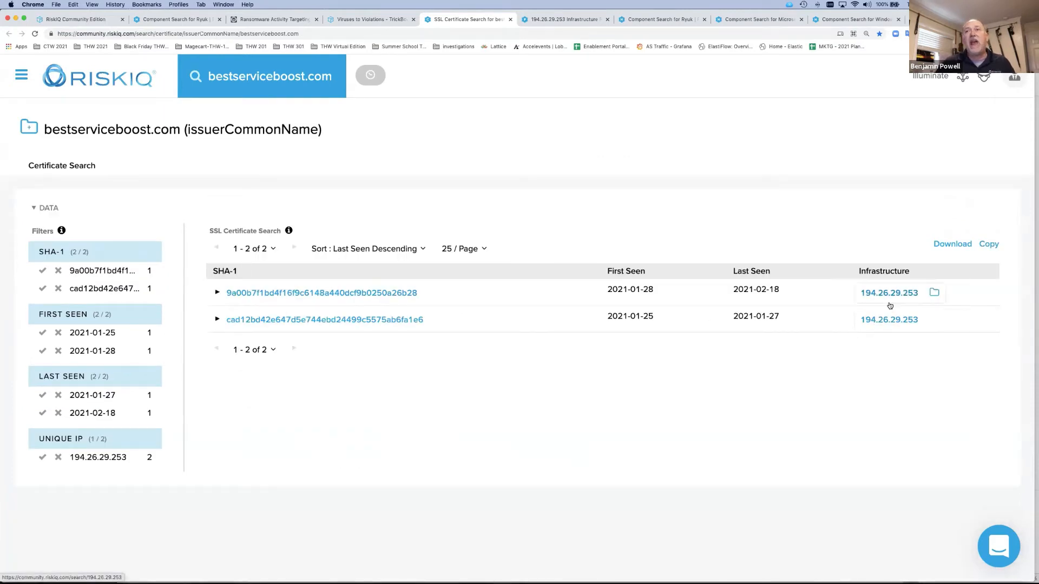
Switch to the 194.26.29.253 infrastructure results and examine the heatmap and the detected components.
left_click(587, 19)
scroll(583, 245, "down", 5)
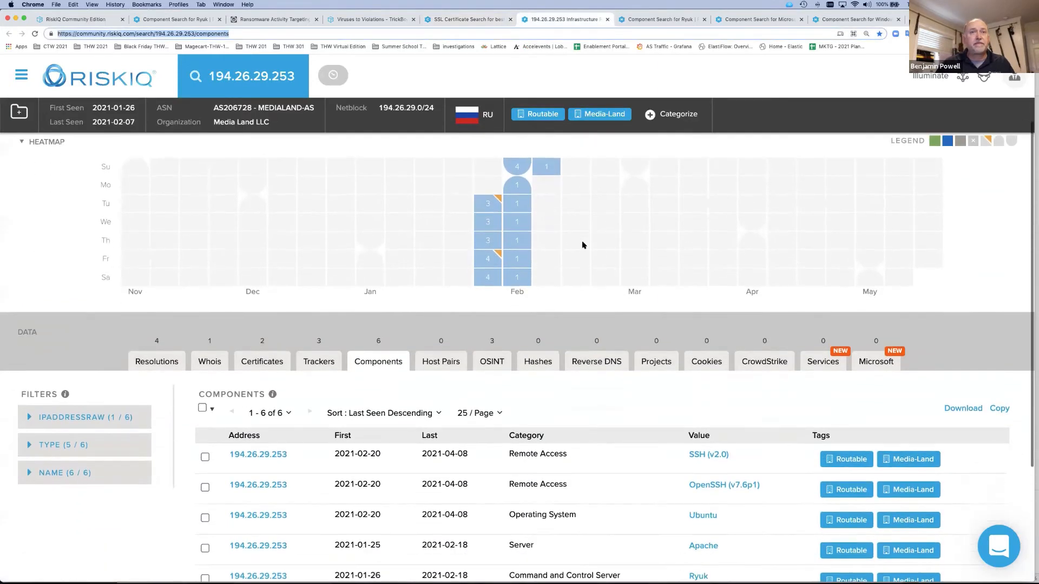
scroll(583, 245, "up", 1)
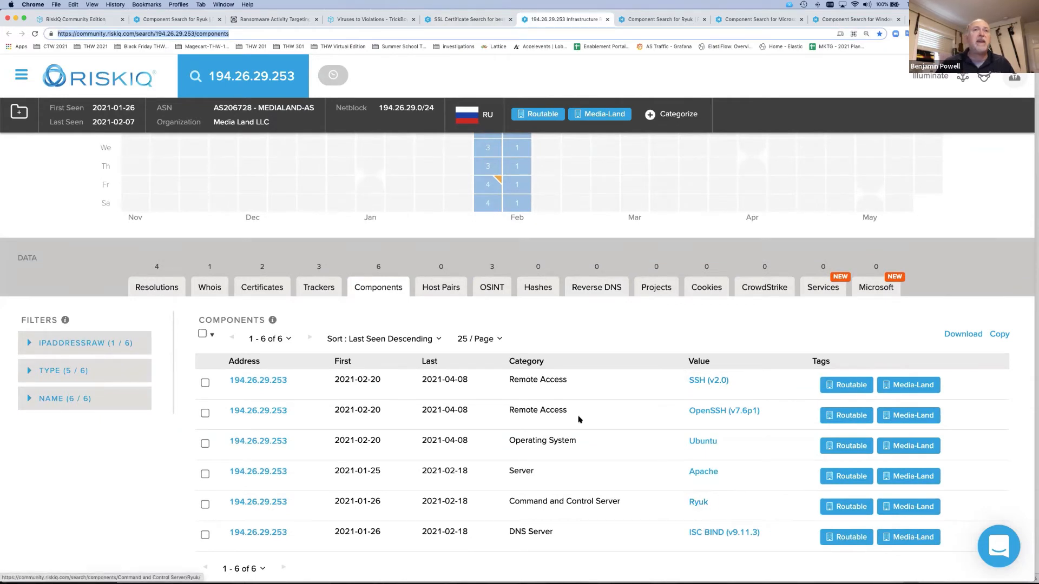
Show the trackers of 194.26.29.253 and bring up the link options for the JarmHash value.
left_click(311, 291)
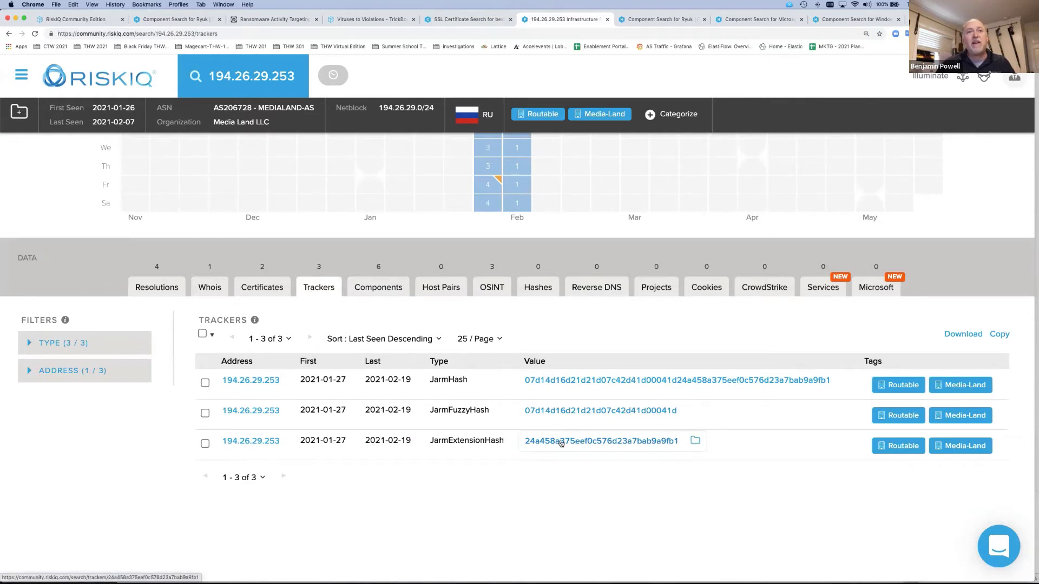
right_click(569, 385)
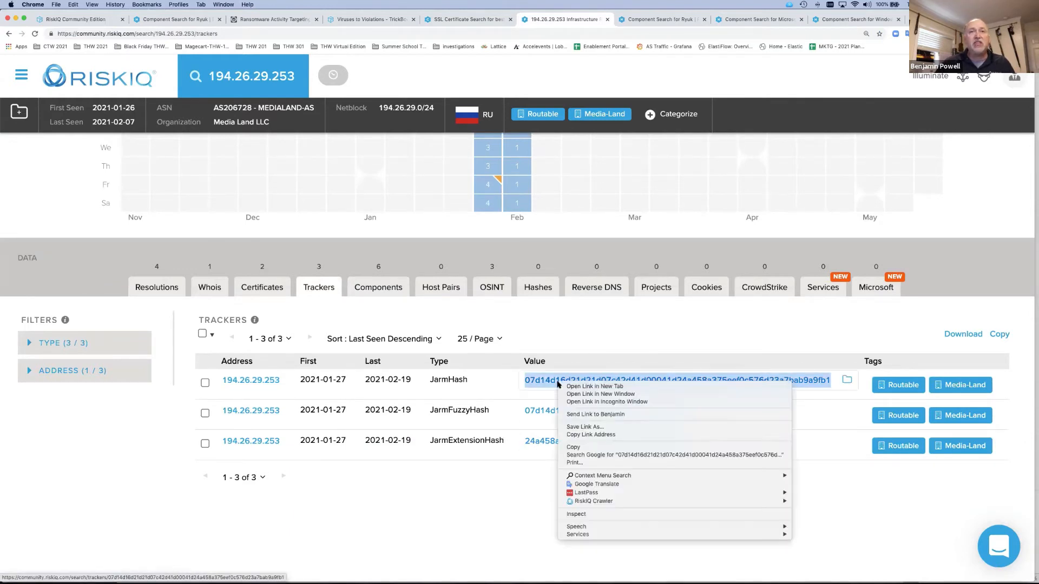
Open the JarmHash value of 194.26.29.253 in a new tab and list the IP addresses sharing that tracker.
left_click(570, 386)
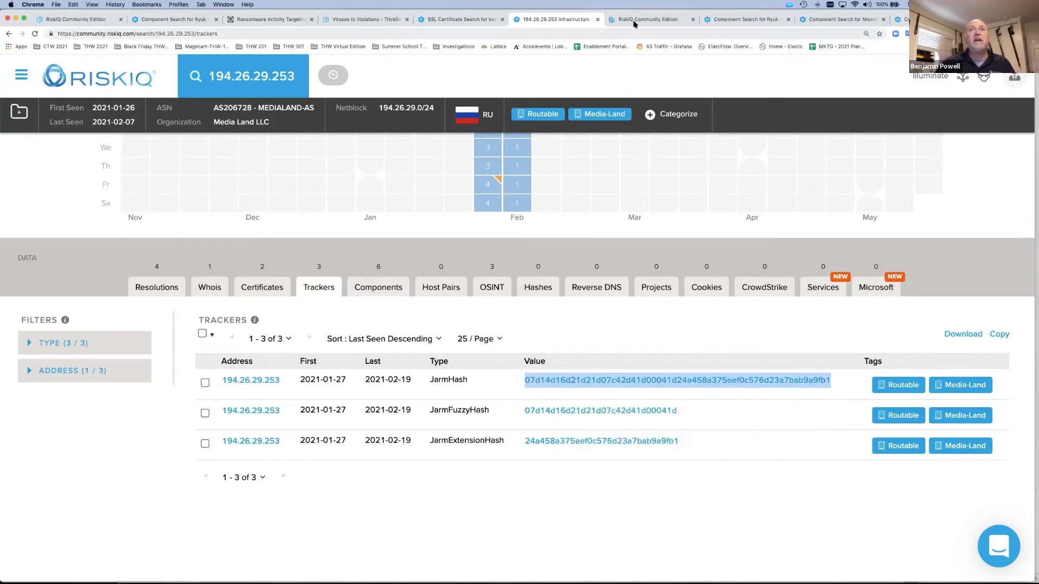
left_click(633, 21)
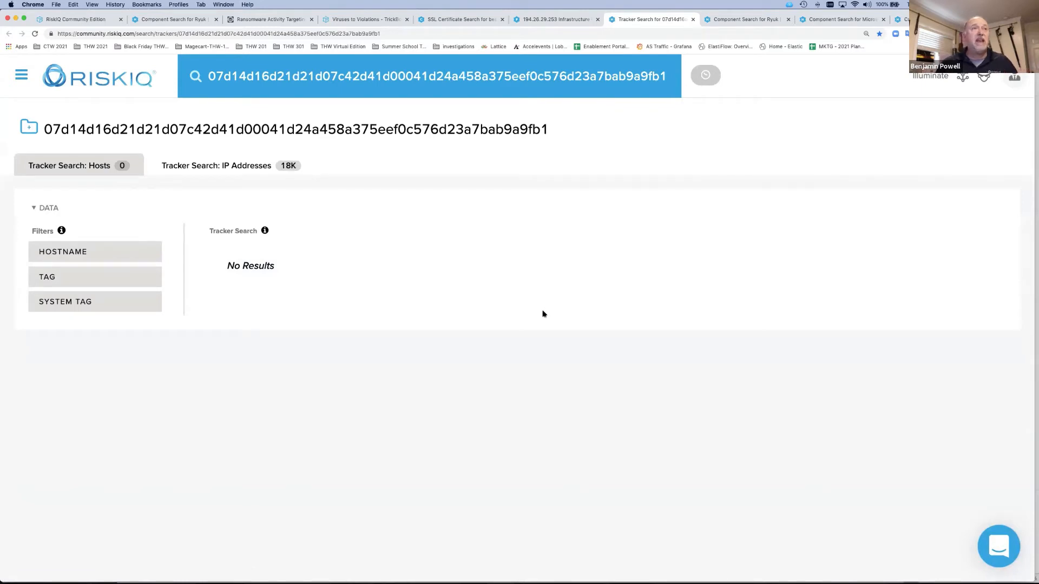
left_click(242, 169)
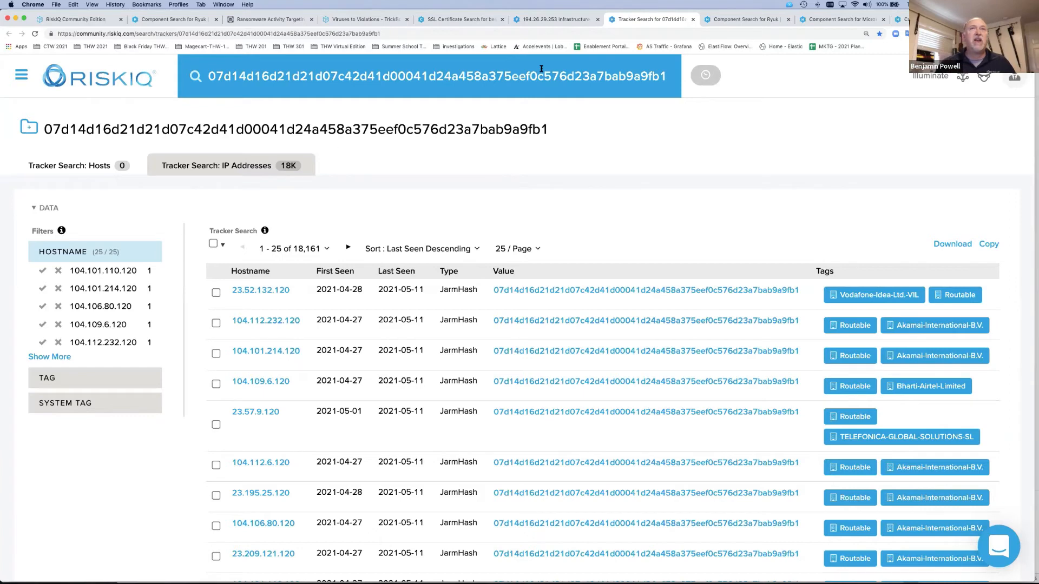
Return to the 194.26.29.253 results and review its OSINT entries and Whois record.
left_click(547, 20)
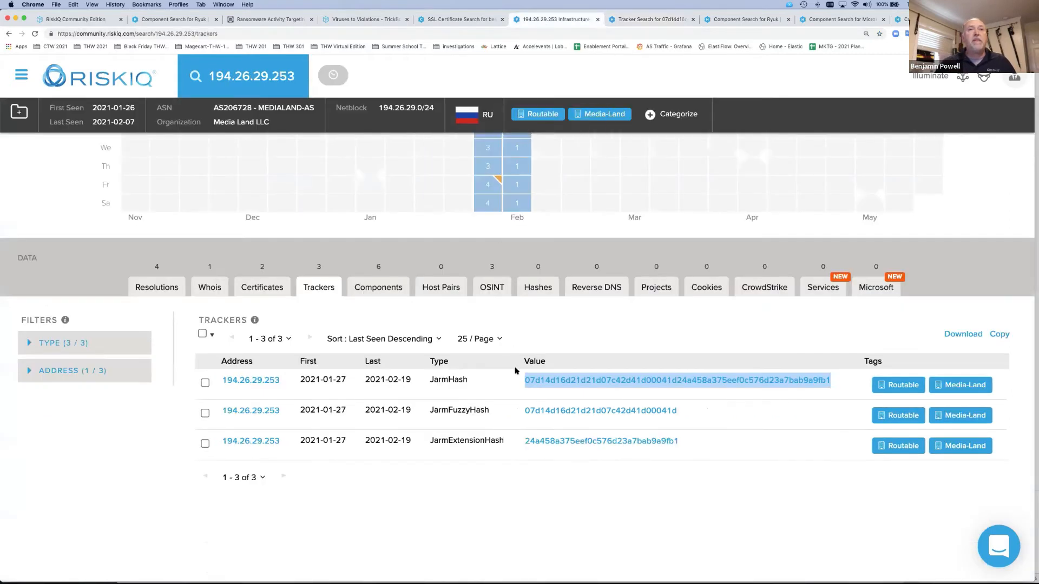
left_click(492, 287)
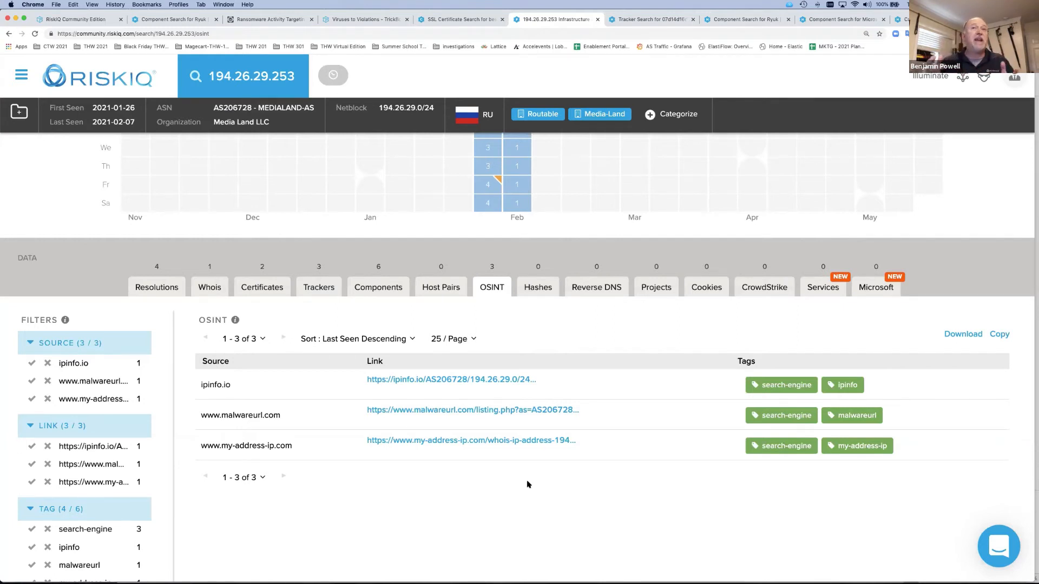
left_click(210, 287)
scroll(319, 442, "down", 5)
scroll(320, 443, "down", 3)
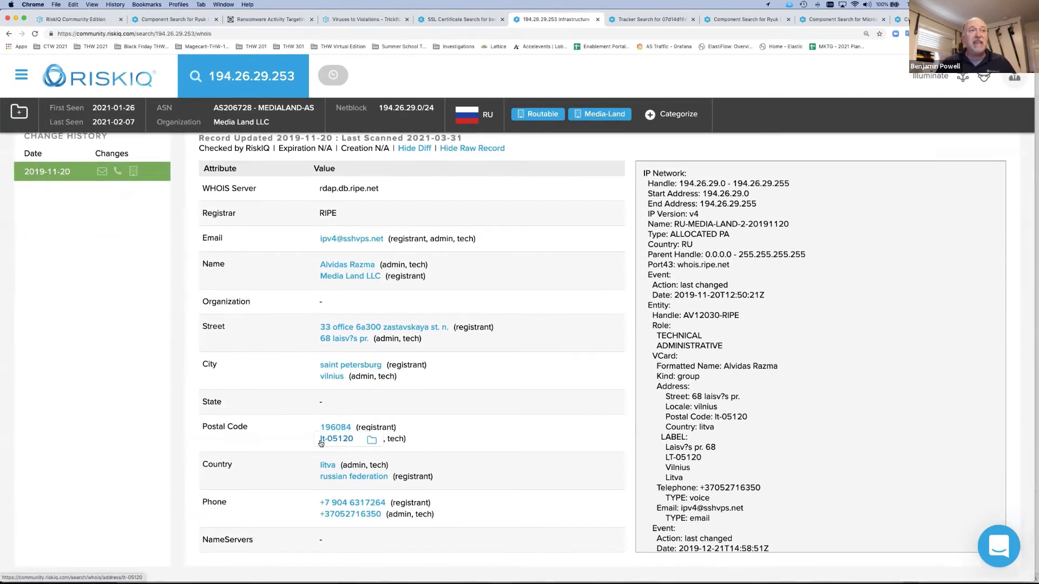
scroll(314, 438, "up", 1)
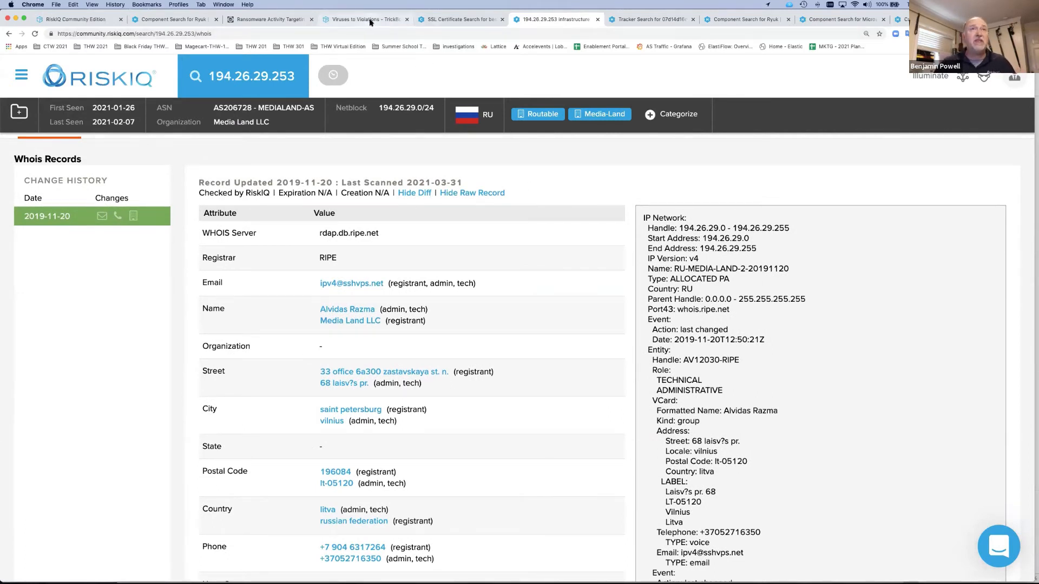
In the bestserviceboost.com certificate search, expand the 9a00b7f1 certificate and open its issuer common name in a new tab.
left_click(432, 20)
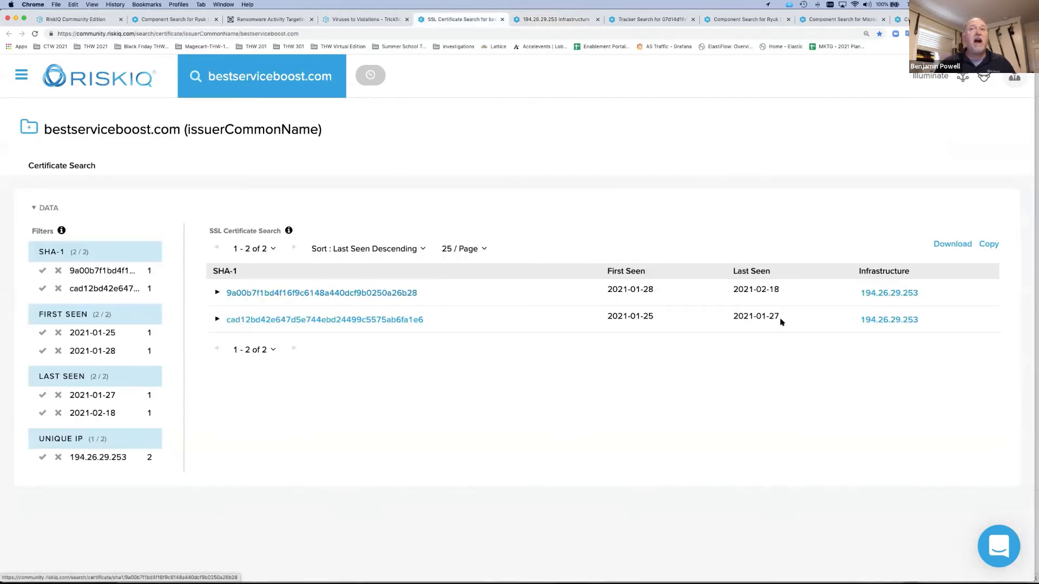
left_click(217, 292)
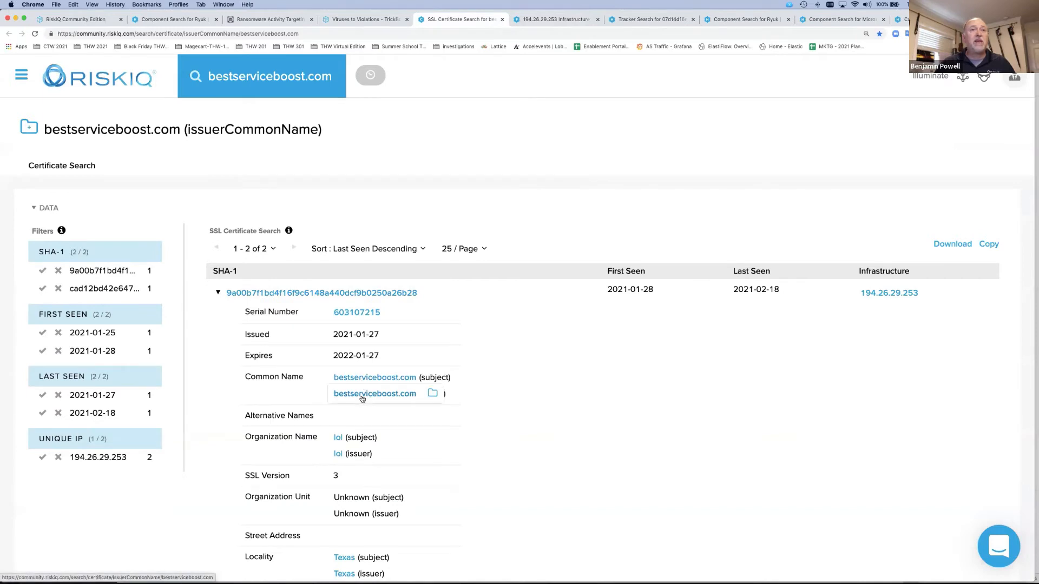
right_click(365, 394)
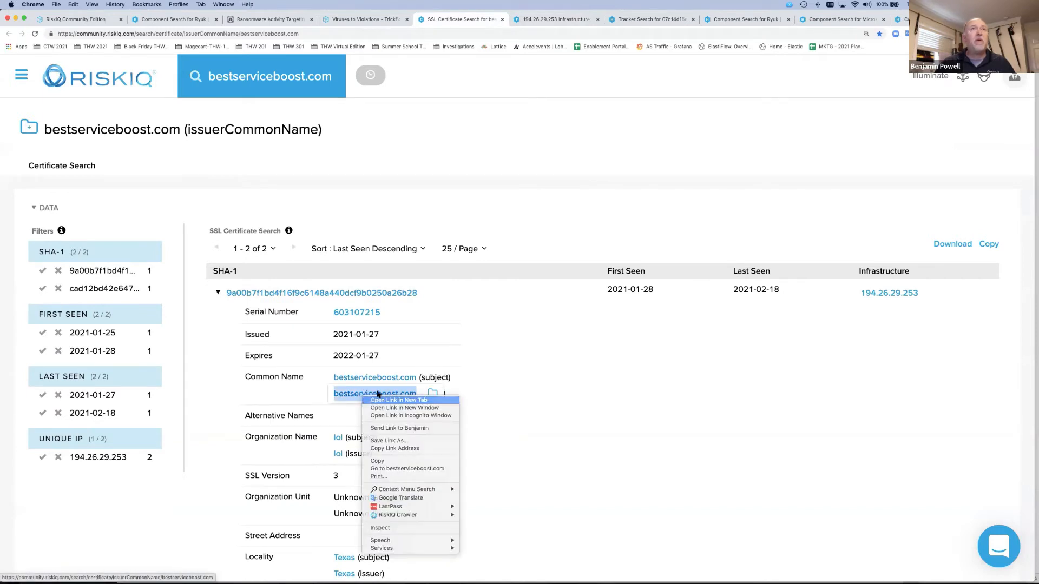
left_click(399, 401)
left_click(501, 20)
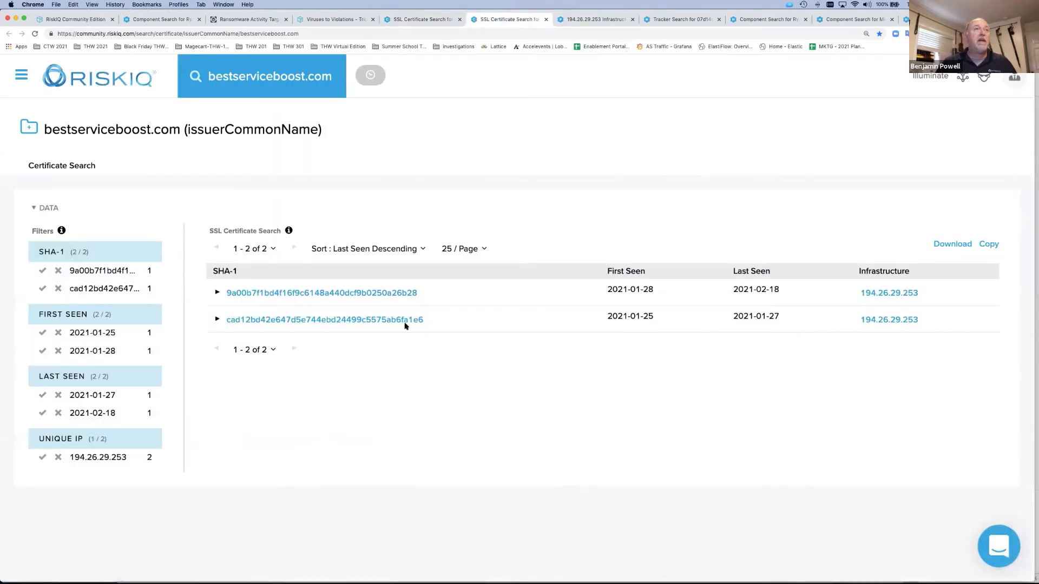
Run a Discover search for bestserviceboost.com.
left_click(215, 78)
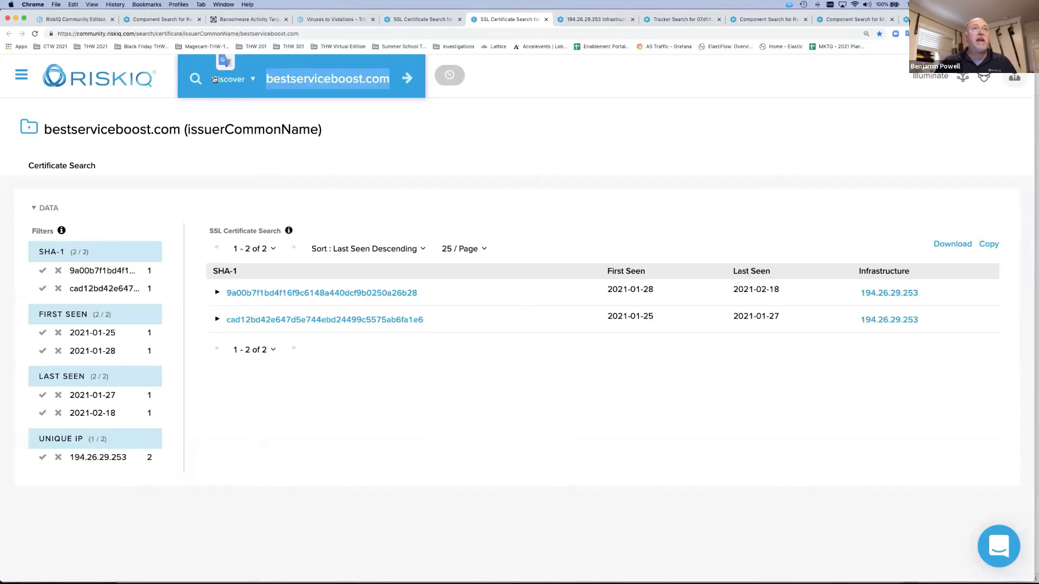
left_click(253, 80)
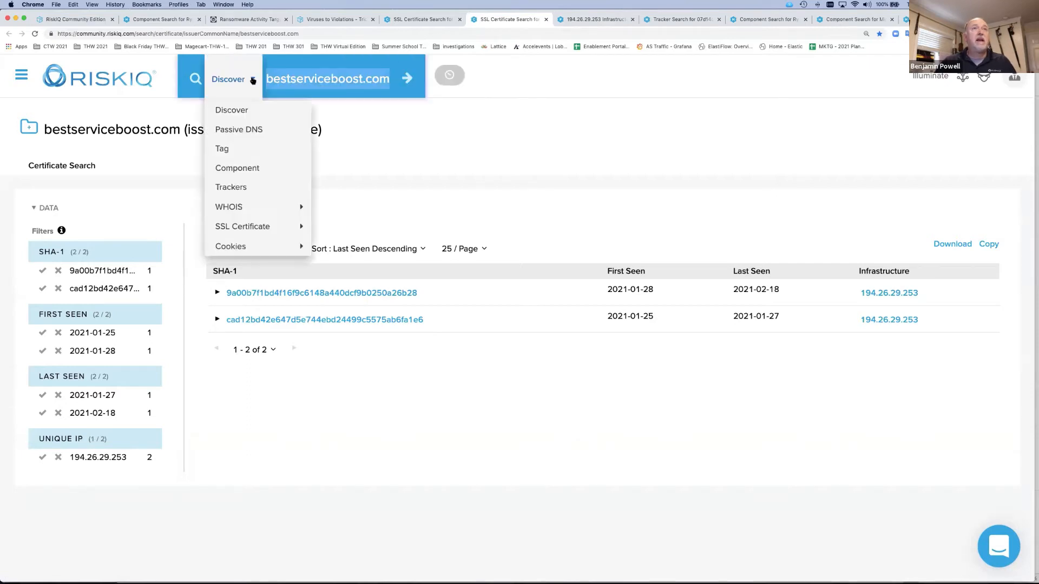
left_click(244, 112)
key("Return")
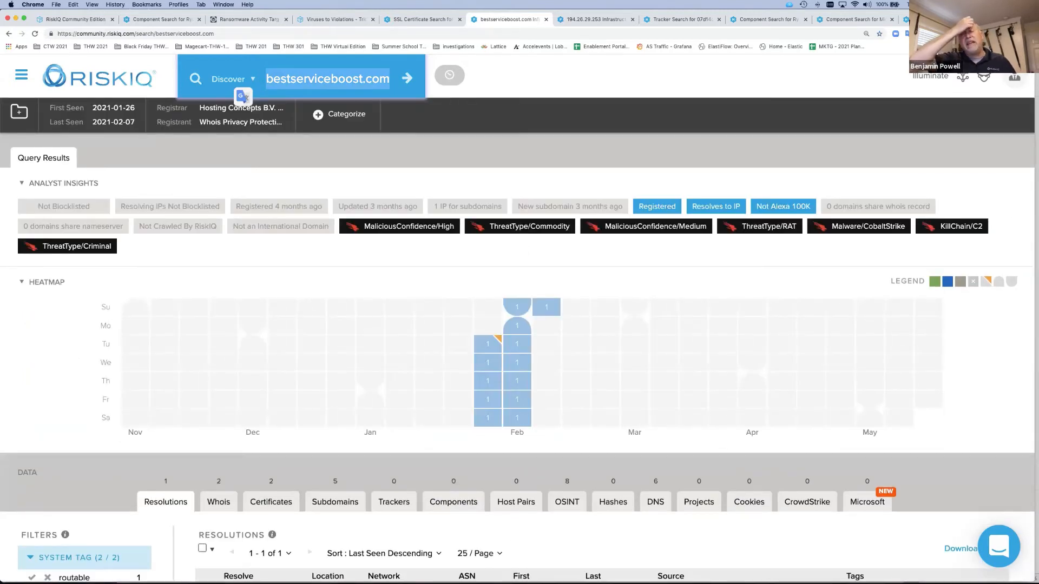
Check the available search types, then examine the analyst insights, heatmap and resolutions for bestserviceboost.com.
left_click(251, 82)
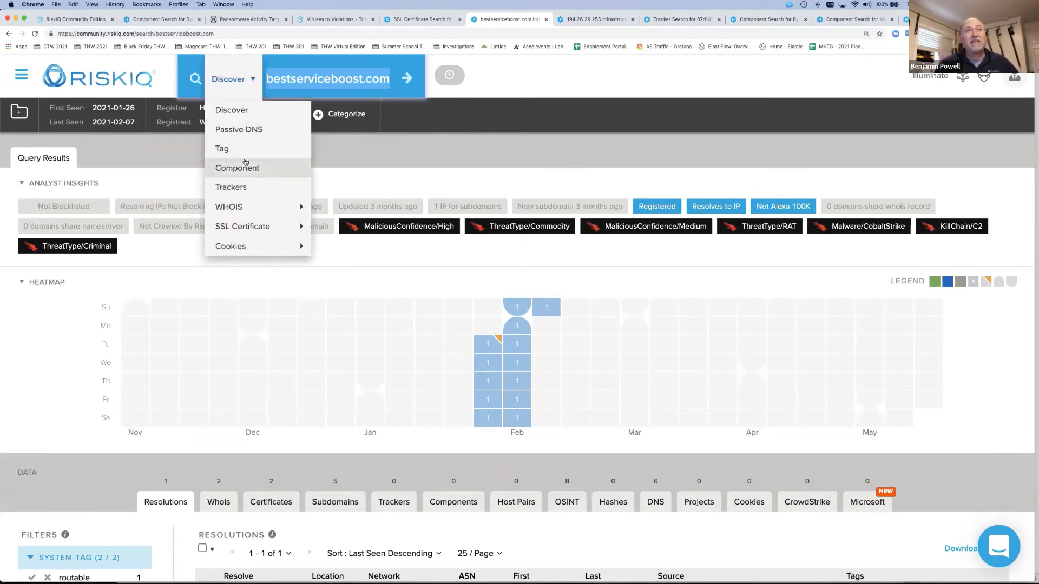
mouse_move(247, 230)
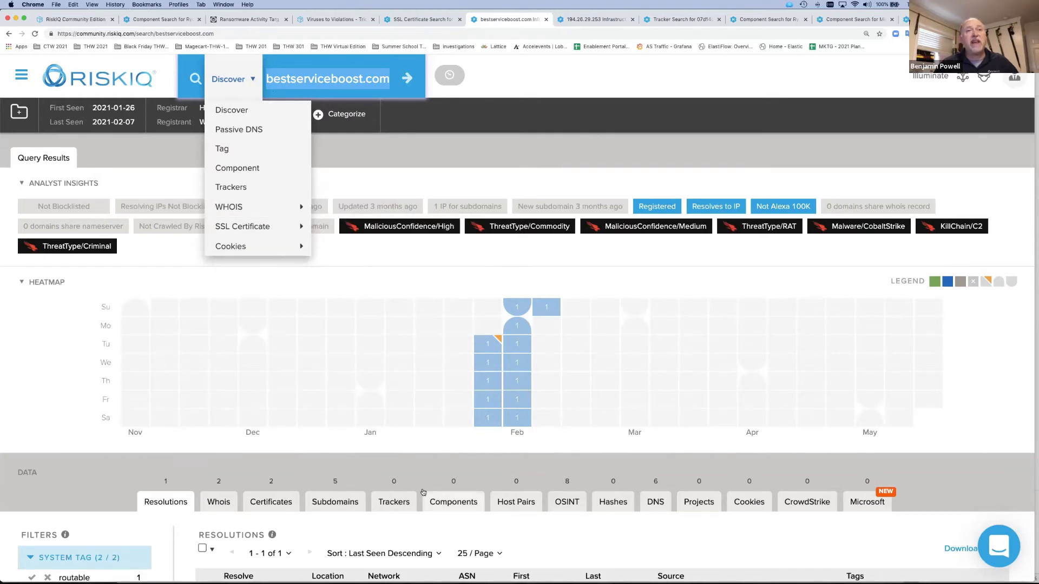
left_click(98, 466)
scroll(242, 429, "down", 1)
scroll(242, 429, "down", 1)
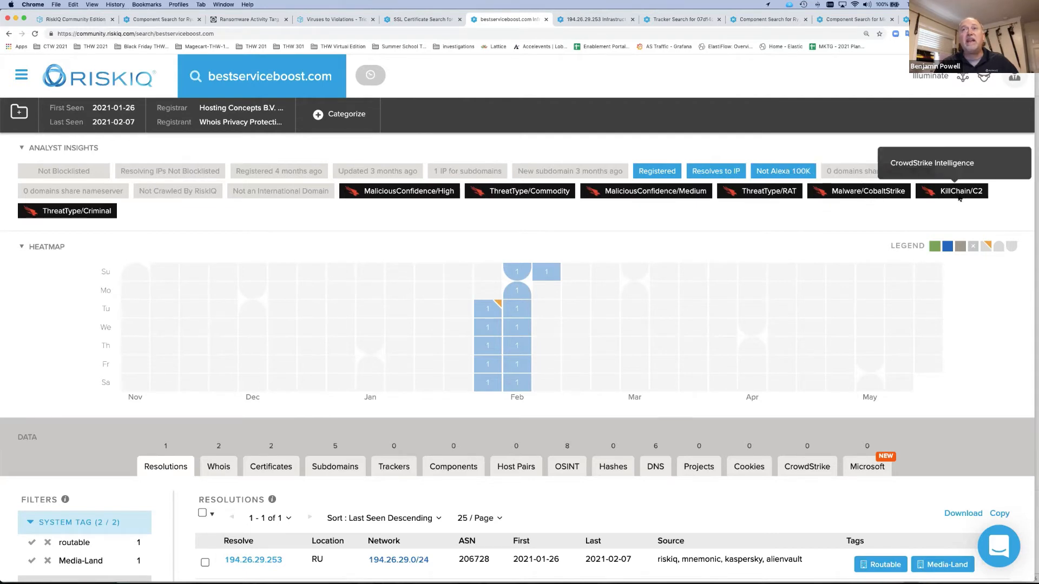
mouse_move(542, 280)
scroll(513, 295, "down", 3)
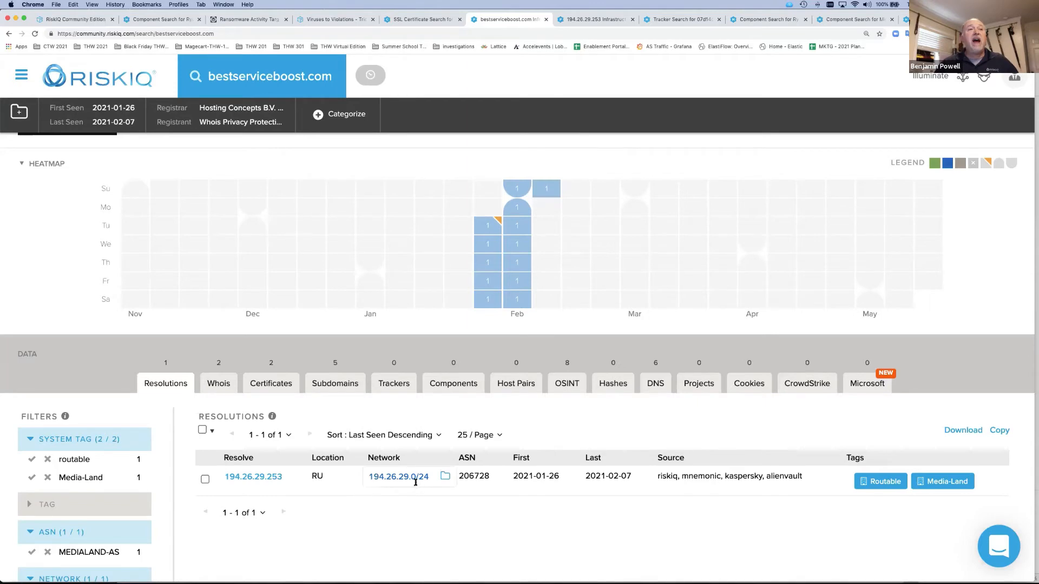
Review the Whois records of bestserviceboost.com, including the older record dated 2021-01-25.
left_click(235, 386)
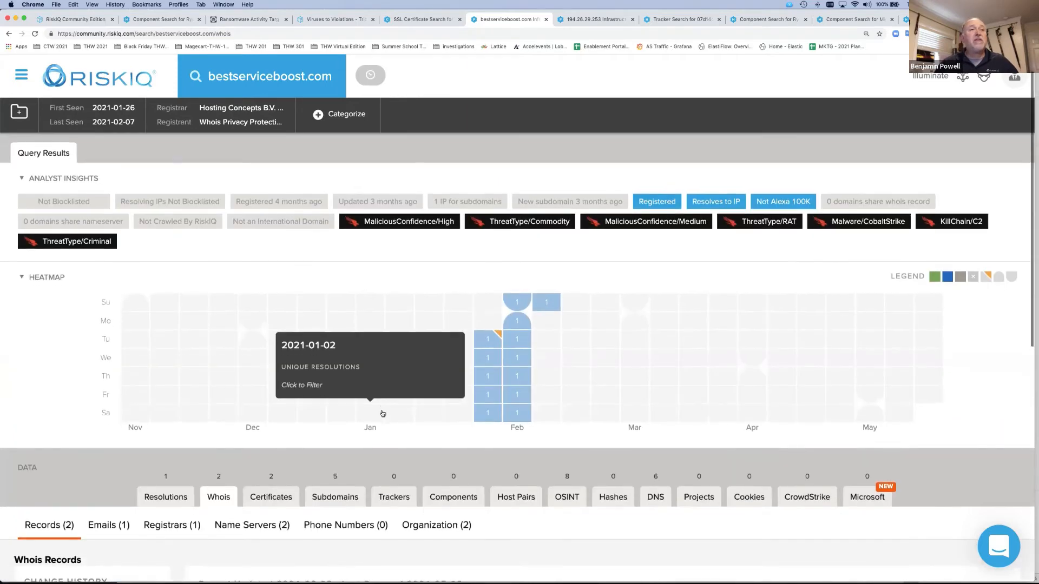
scroll(382, 414, "down", 3)
scroll(382, 414, "down", 5)
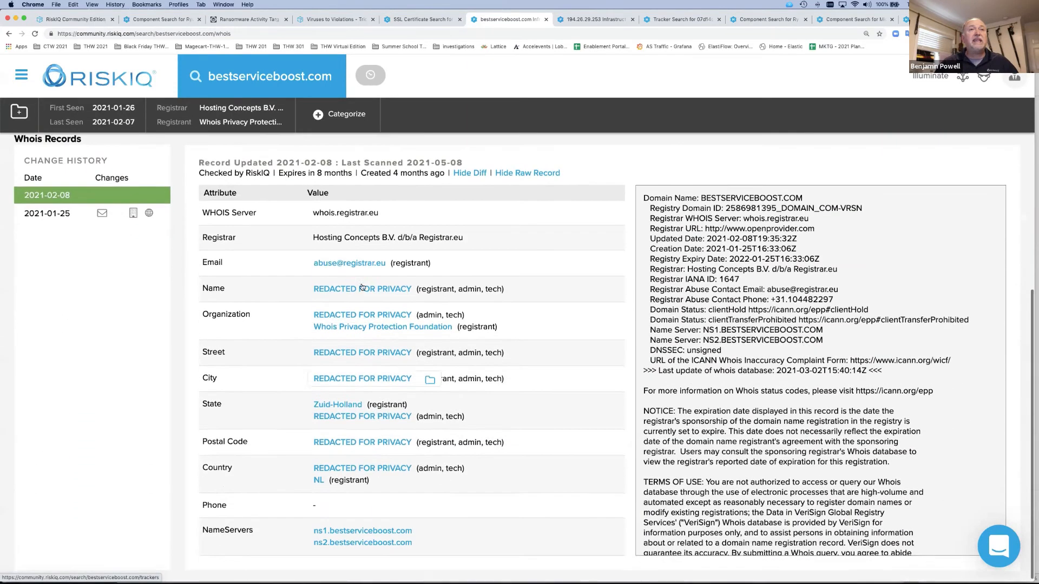
left_click(64, 212)
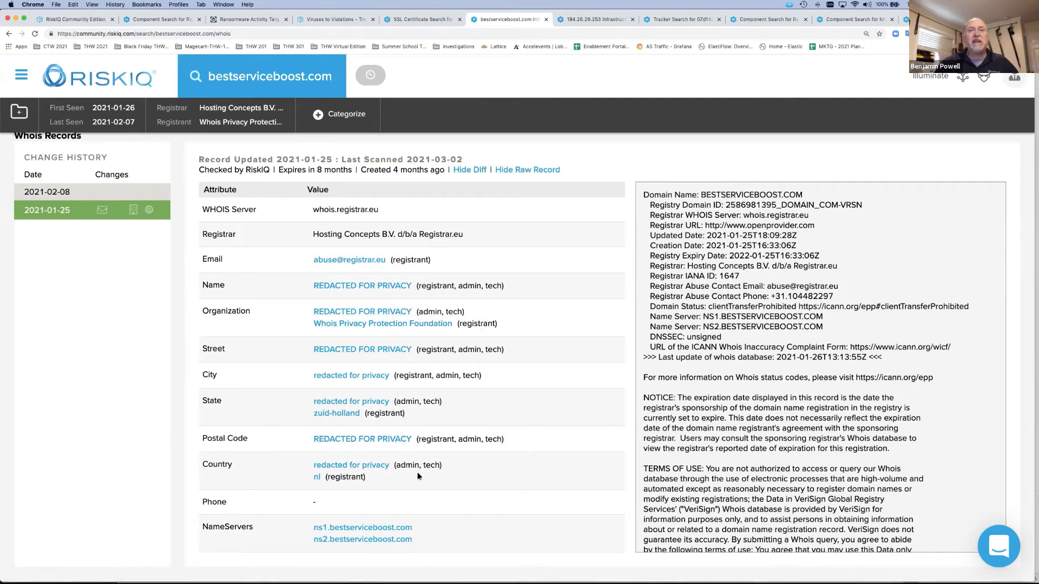
Expand the 9a00b7f1 certificate of bestserviceboost.com and open its issuer organization name "lol" in a new tab.
scroll(346, 260, "up", 5)
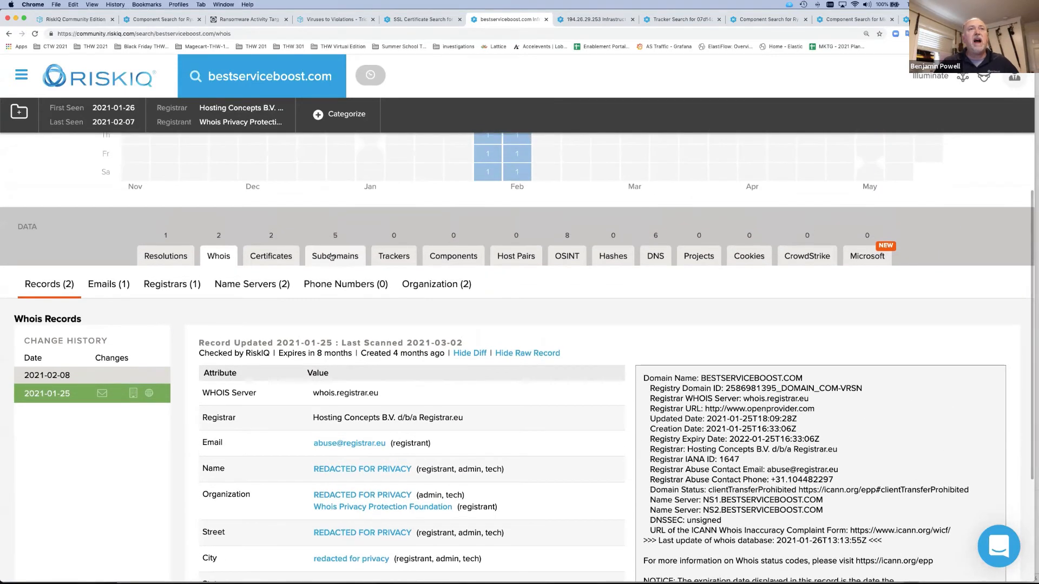
left_click(276, 256)
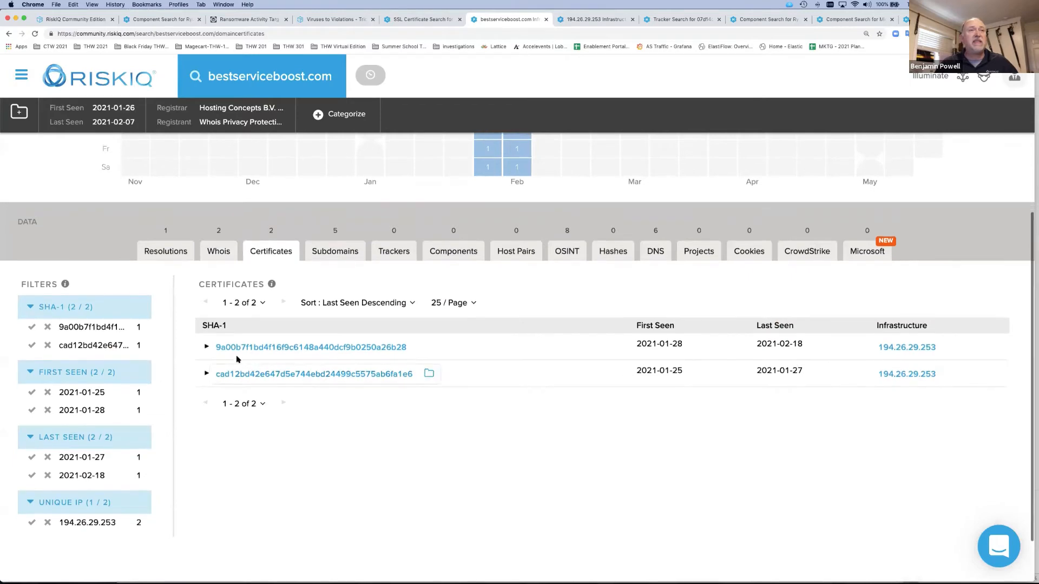
left_click(207, 347)
scroll(222, 407, "down", 5)
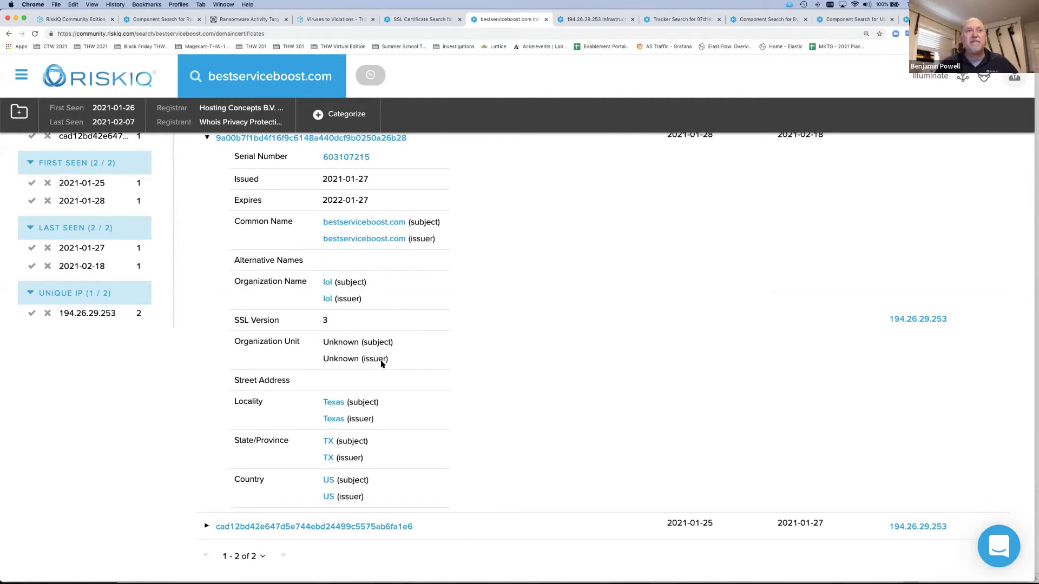
right_click(328, 300)
left_click(341, 304)
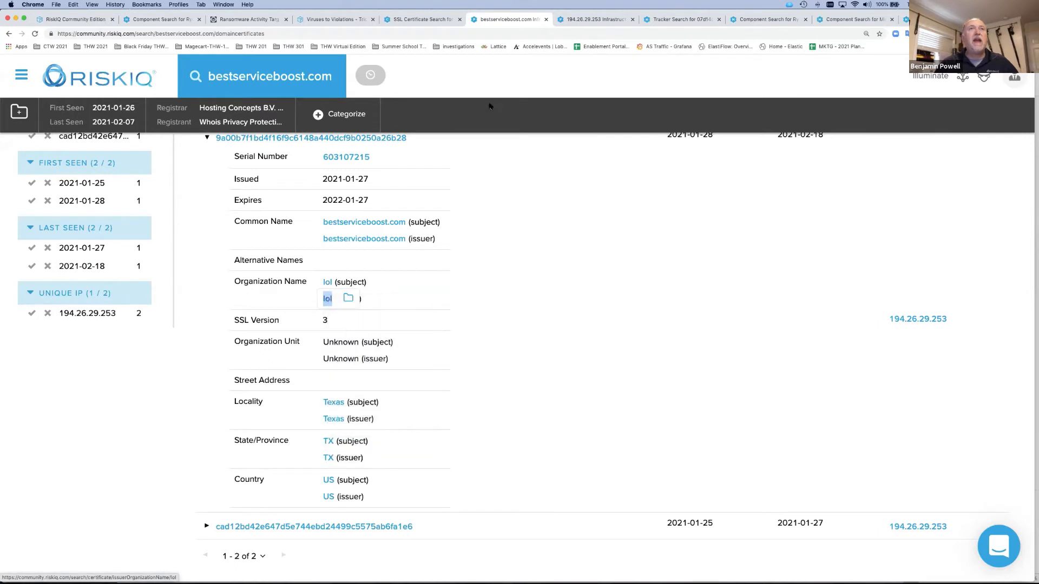
left_click(552, 23)
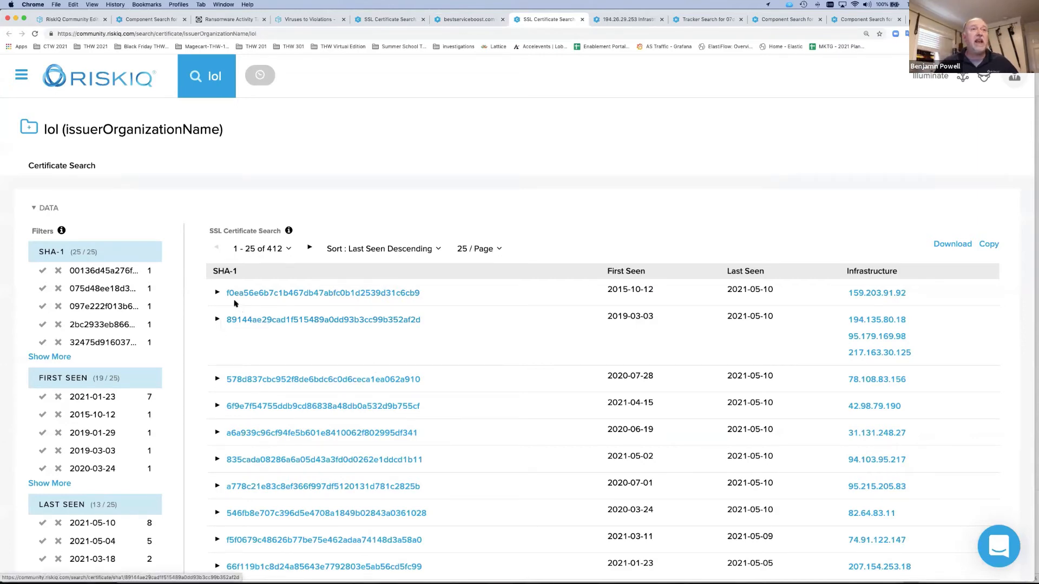
Expand the first two certificates issued by organization "lol" and examine their subject and issuer details.
left_click(217, 293)
scroll(233, 387, "down", 4)
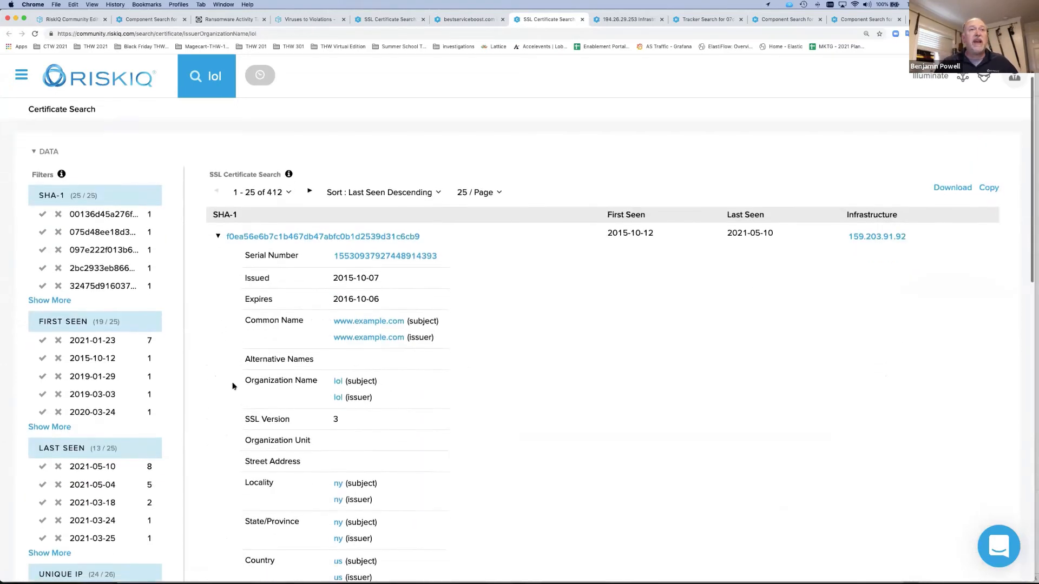
scroll(309, 408, "down", 2)
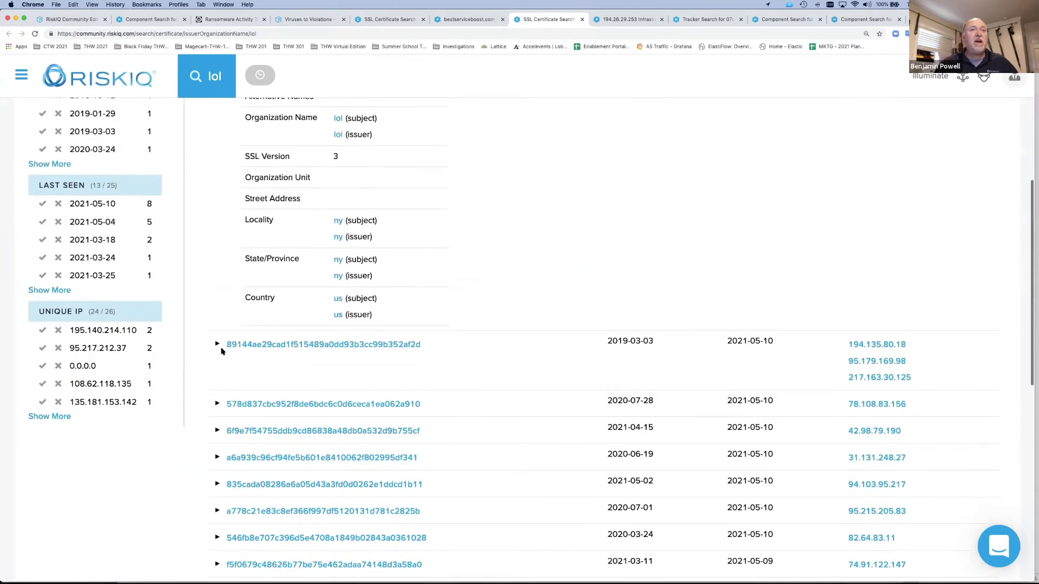
left_click(218, 343)
scroll(520, 390, "down", 1)
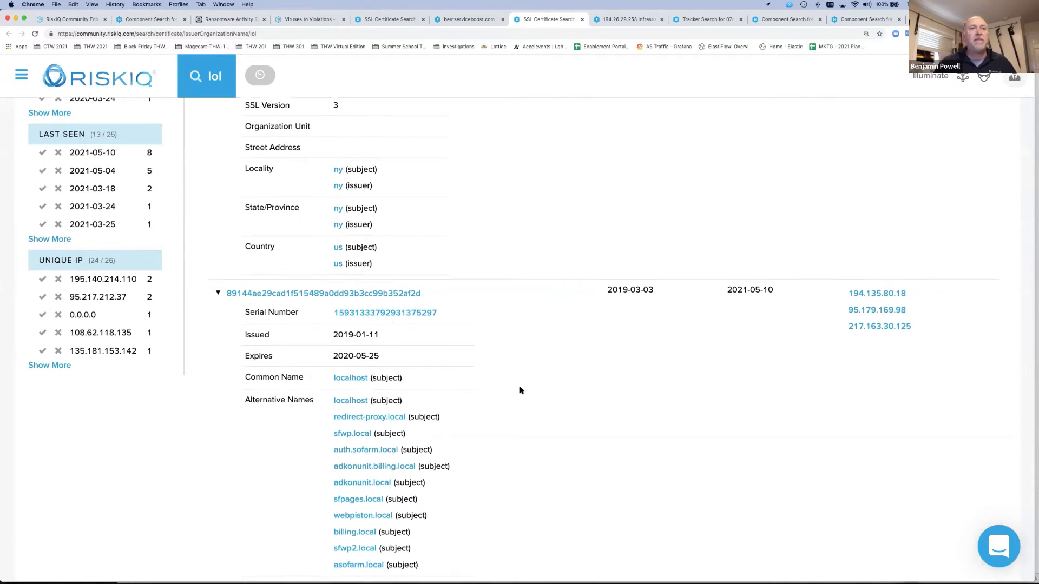
scroll(520, 390, "down", 2)
scroll(520, 390, "down", 3)
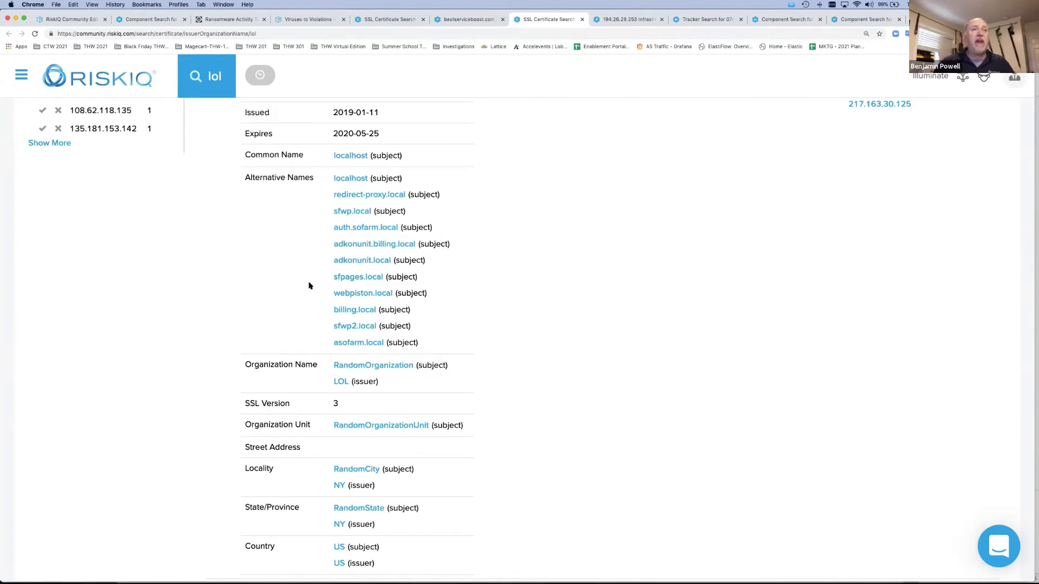
Expand the d4c621a9 and 00136d45 certificates and compare their subject and issuer details.
scroll(309, 286, "down", 15)
left_click(226, 324)
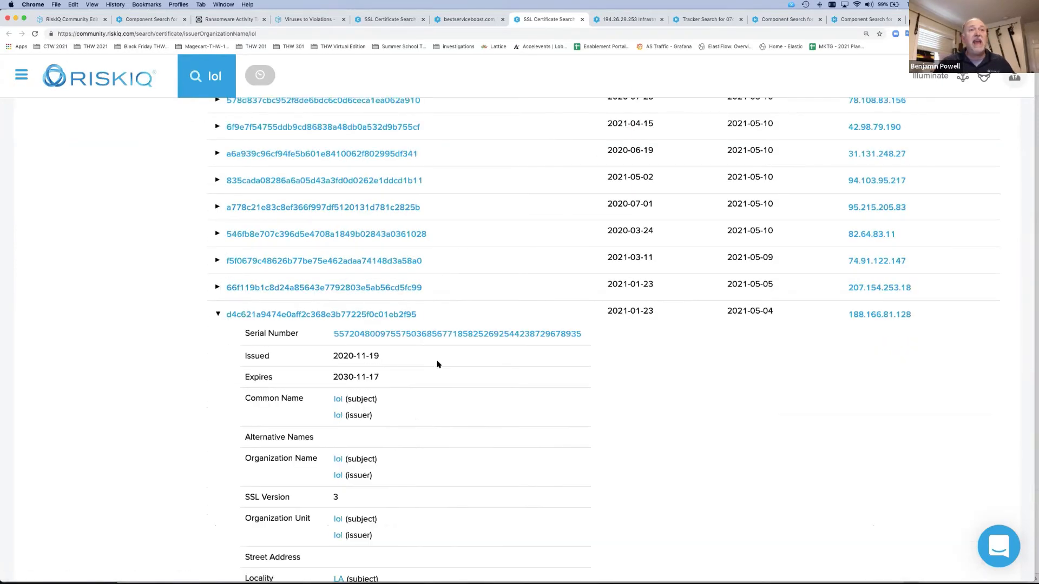
scroll(436, 364, "down", 5)
scroll(427, 450, "down", 5)
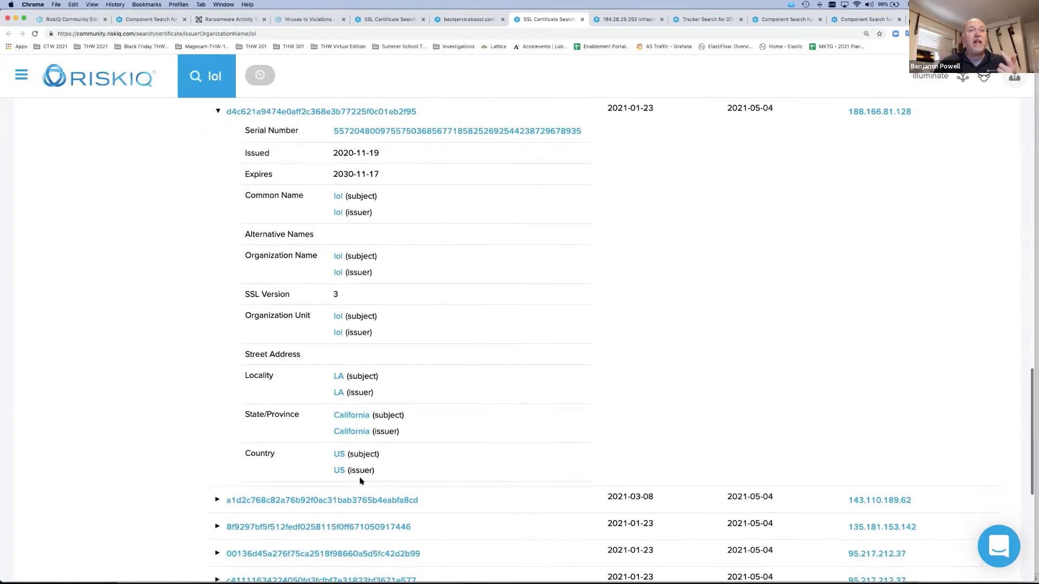
left_click(217, 423)
scroll(576, 434, "down", 10)
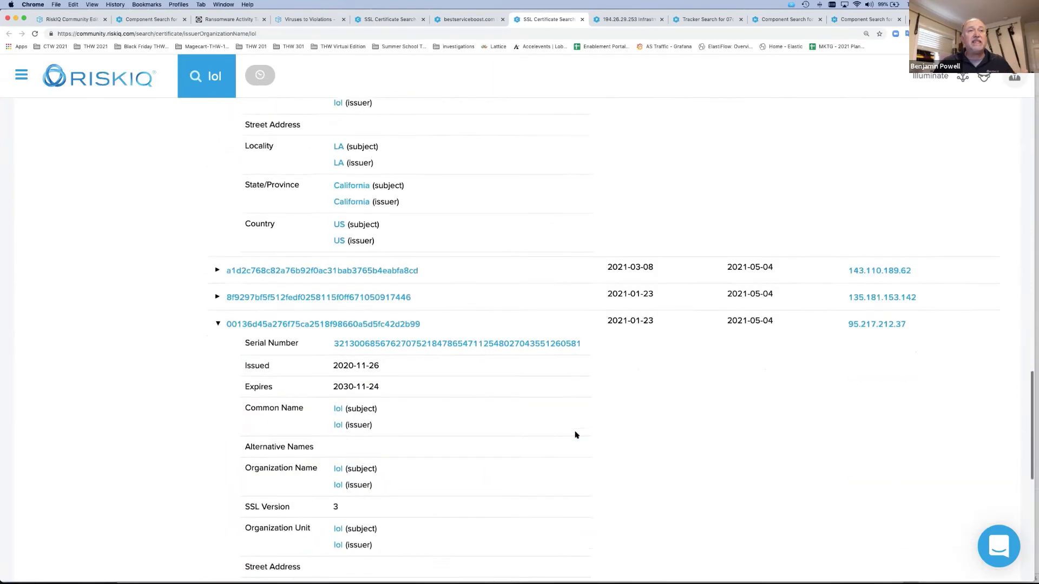
Expand the Englishteea.com certificate and the last certificate on the page, 2bc2933e, to examine their details.
scroll(573, 436, "down", 3)
left_click(217, 517)
scroll(465, 452, "down", 10)
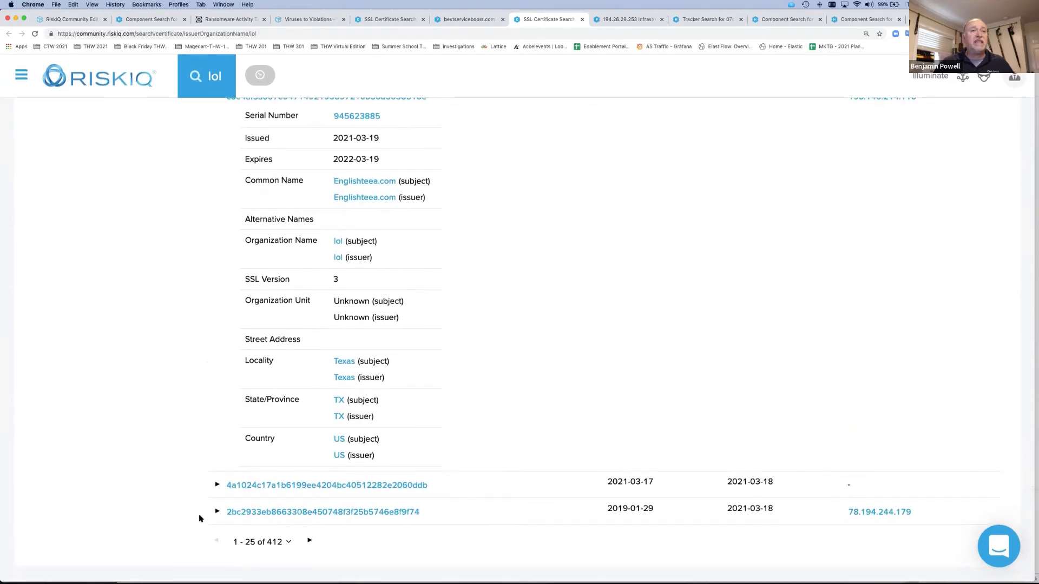
left_click(241, 509)
scroll(483, 398, "down", 8)
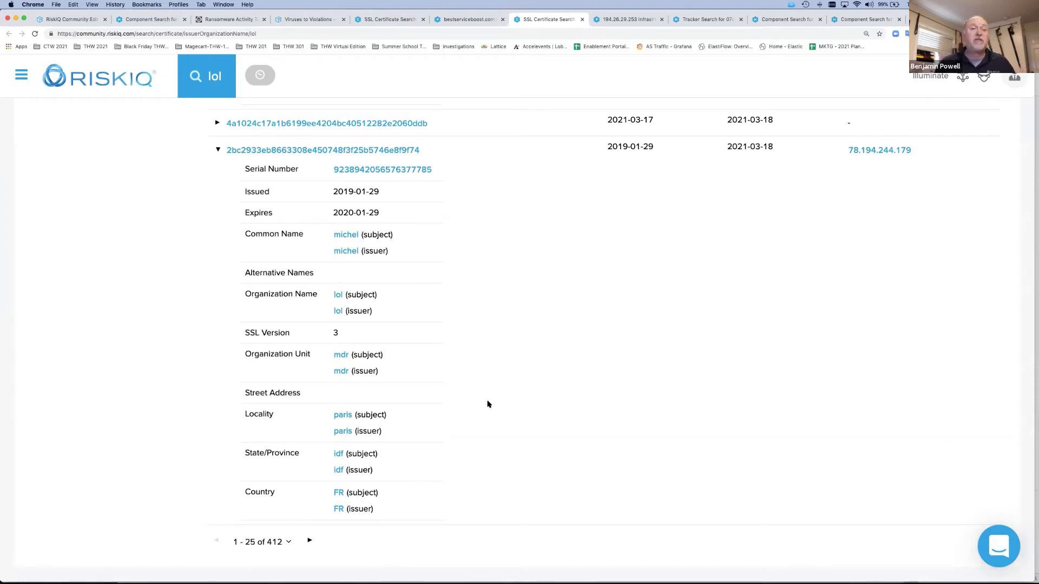
Review the Whois records of 194.26.29.253 and the IP addresses sharing its JarmHash tracker value.
scroll(489, 343, "up", 15)
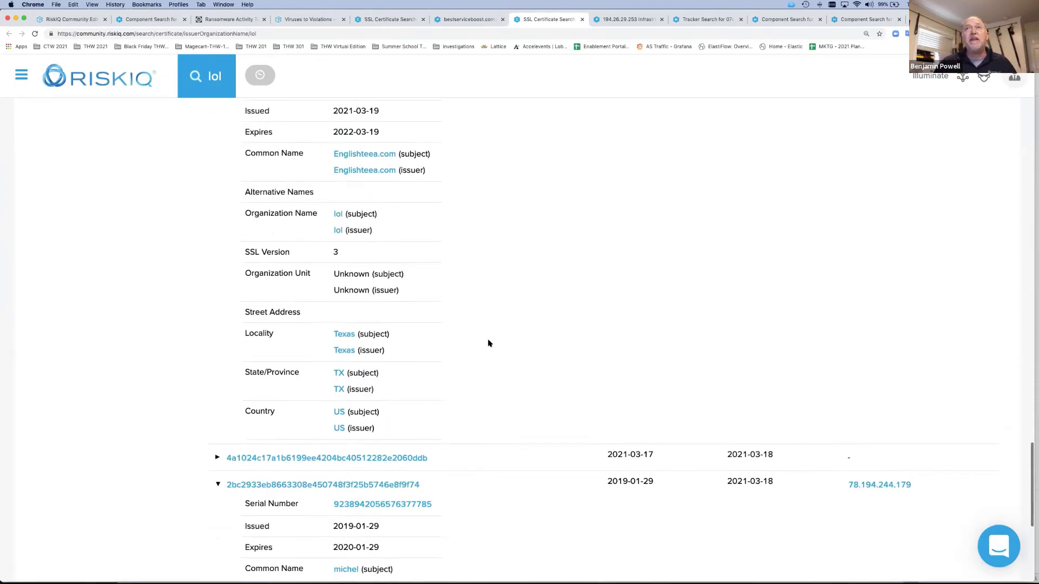
left_click(621, 22)
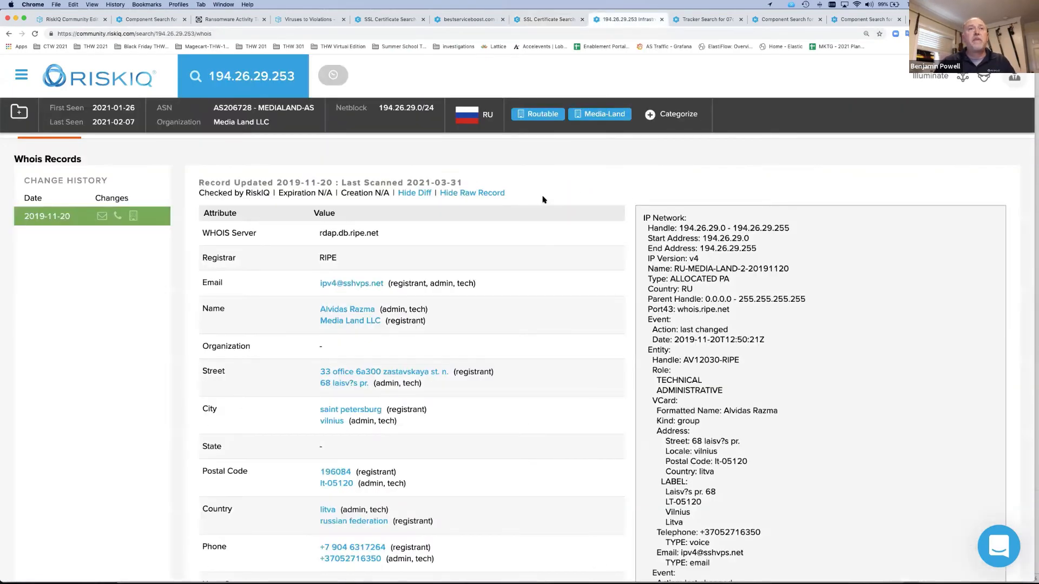
scroll(543, 200, "up", 5)
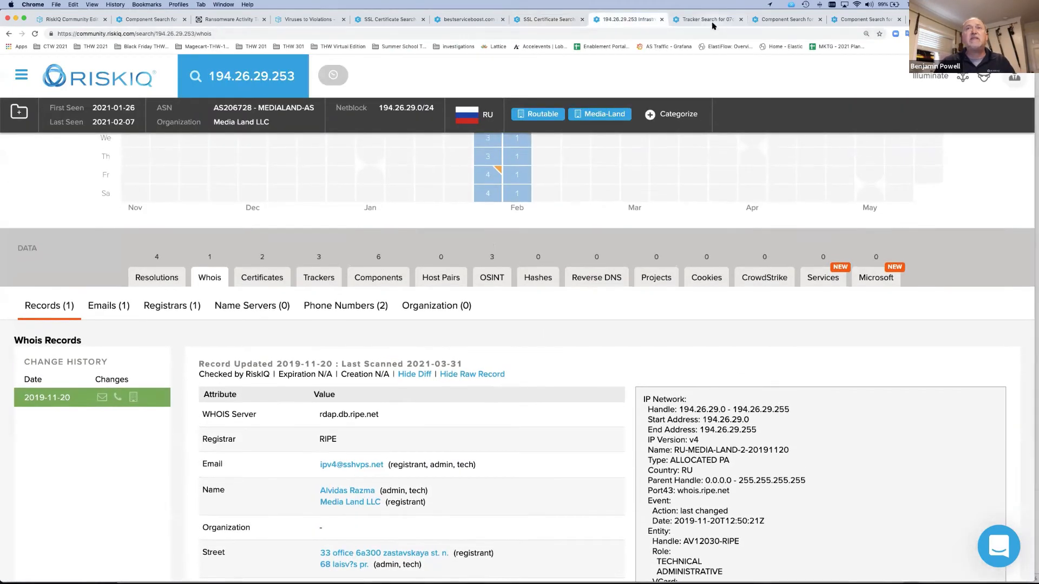
left_click(709, 21)
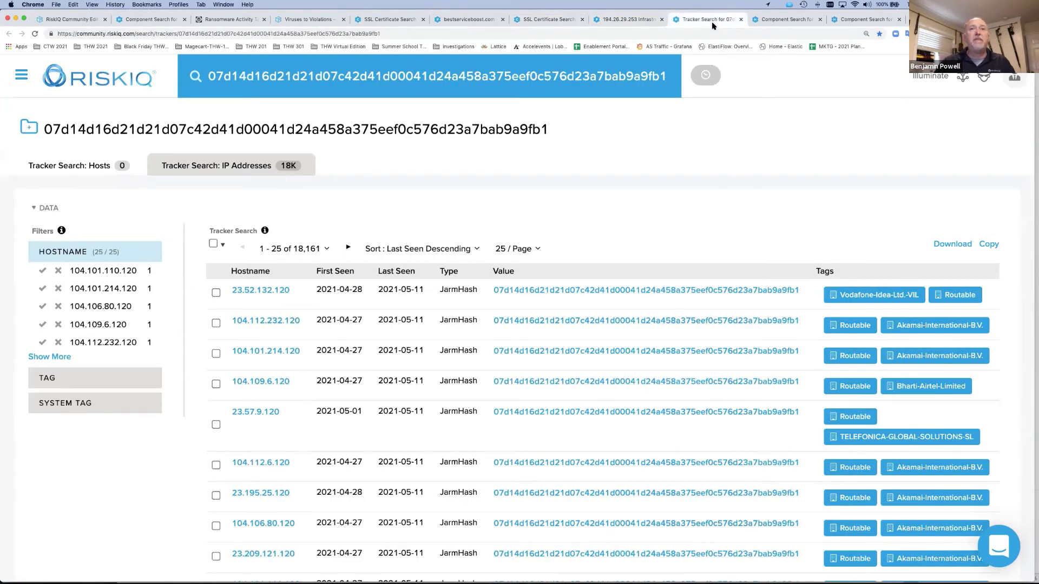
Examine the IP addresses and hosting tags in the component search for Ryuk command and control servers.
left_click(779, 20)
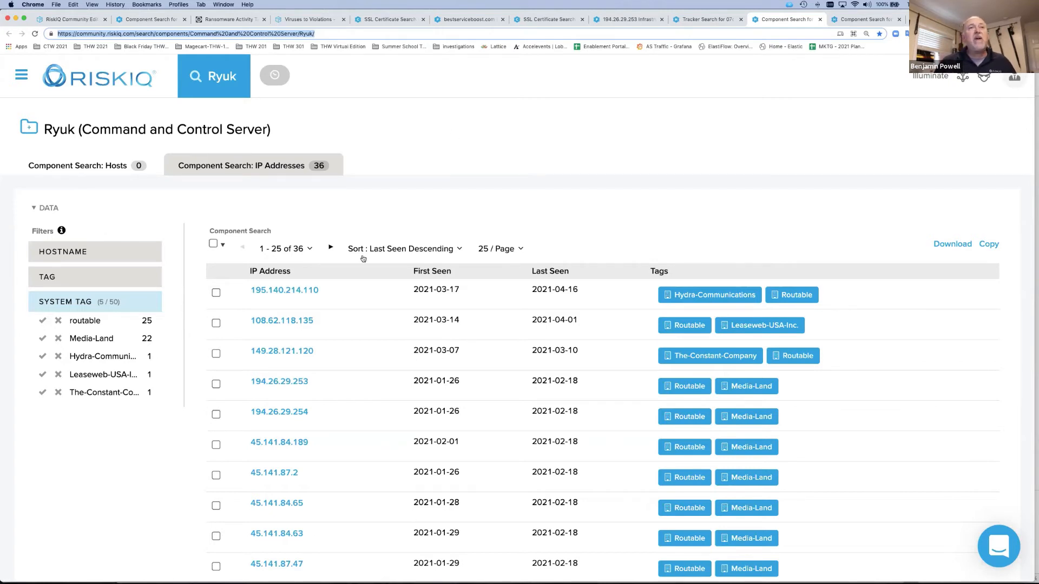
scroll(349, 322, "down", 1)
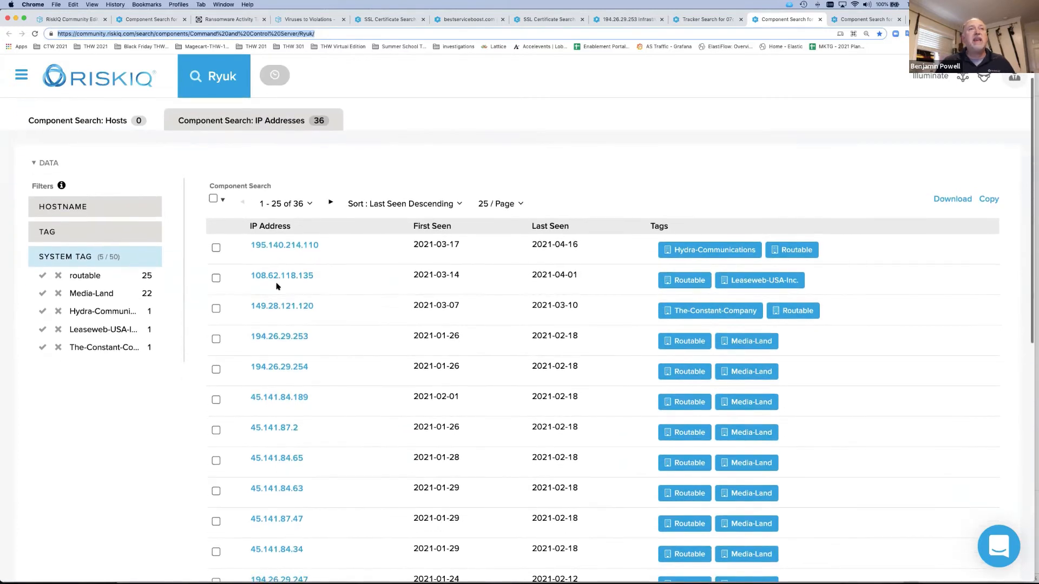
scroll(311, 257, "down", 5)
scroll(332, 292, "down", 1)
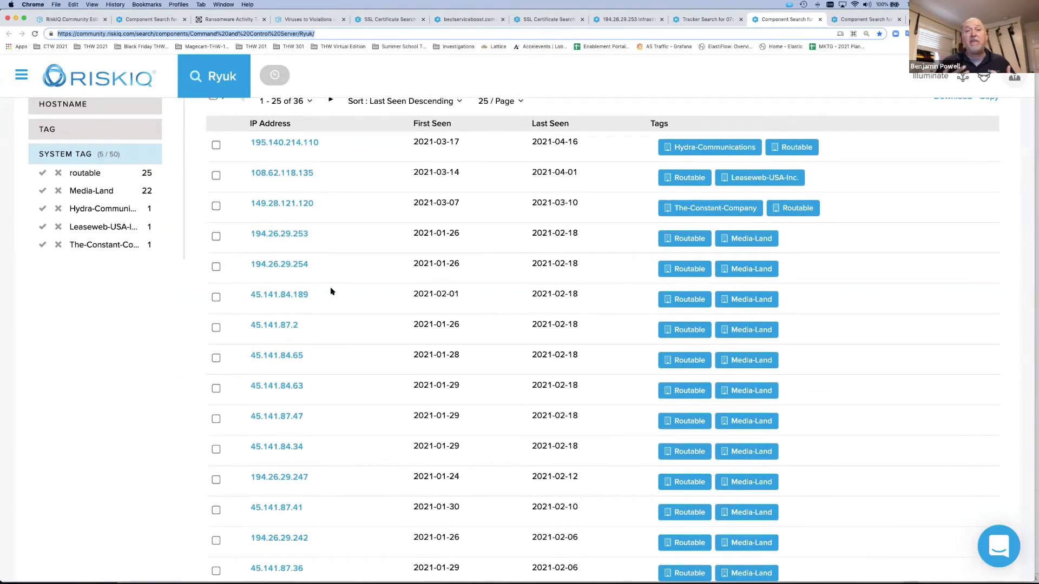
scroll(332, 291, "up", 6)
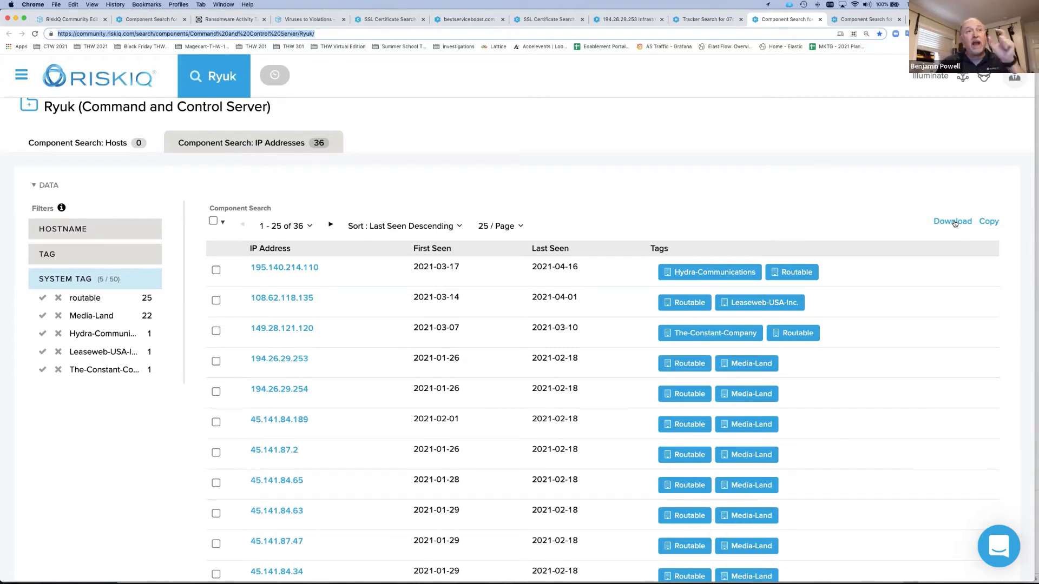
Open the Ryuk-listed IP address 108.62.118.135 in a new tab and switch to it.
right_click(277, 298)
left_click(311, 301)
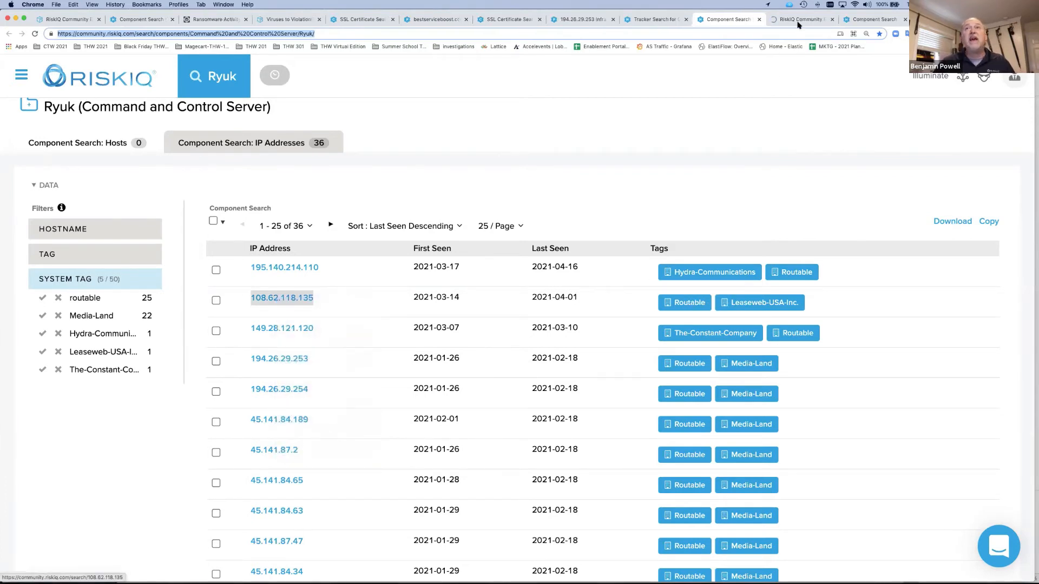
key("ctrl+Tab")
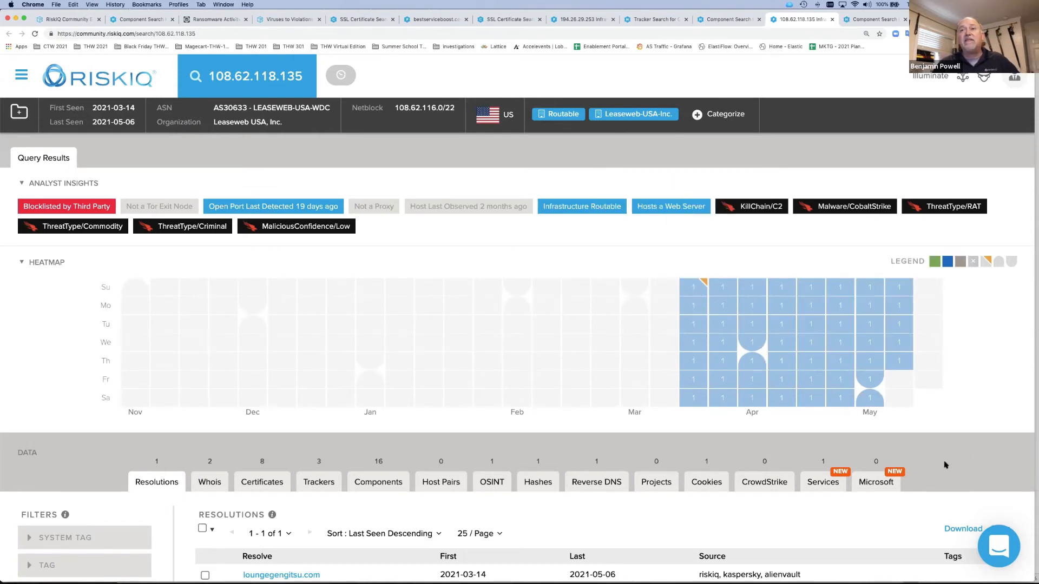
Examine the services detected on 108.62.118.135, viewing the second recorded response for port 22.
scroll(893, 433, "down", 2)
left_click(821, 378)
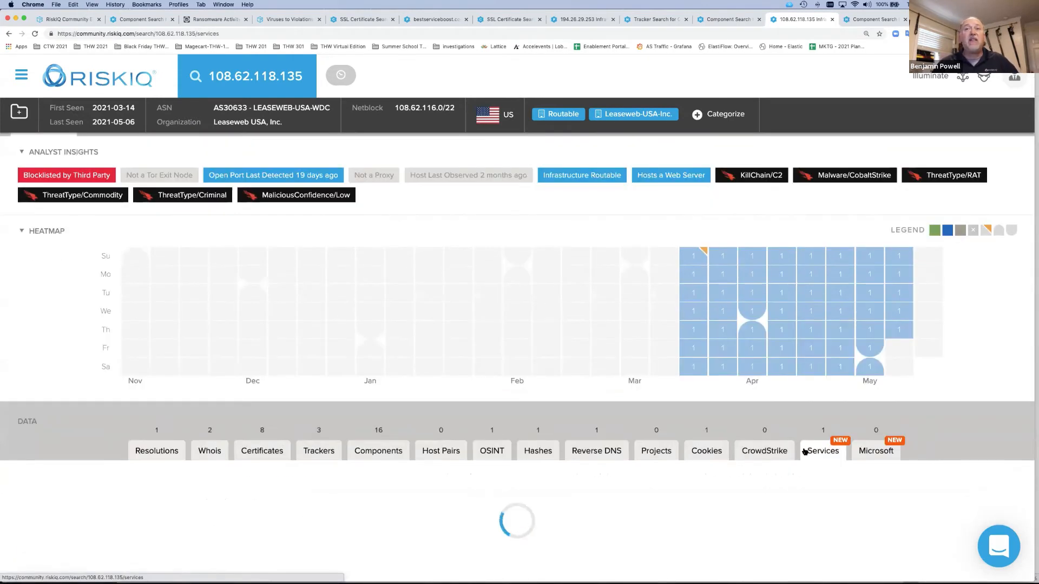
scroll(787, 454, "down", 3)
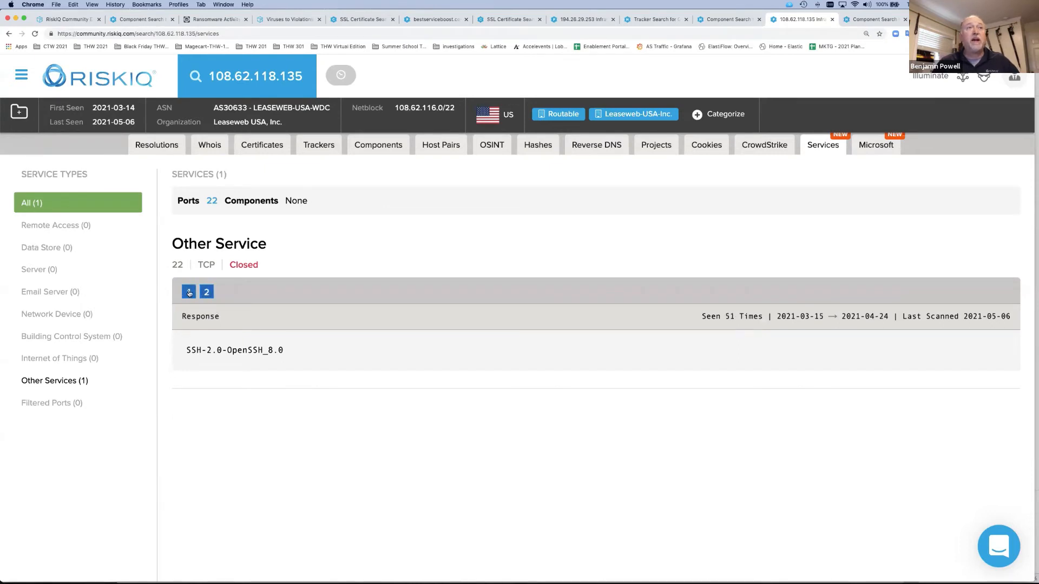
left_click(207, 293)
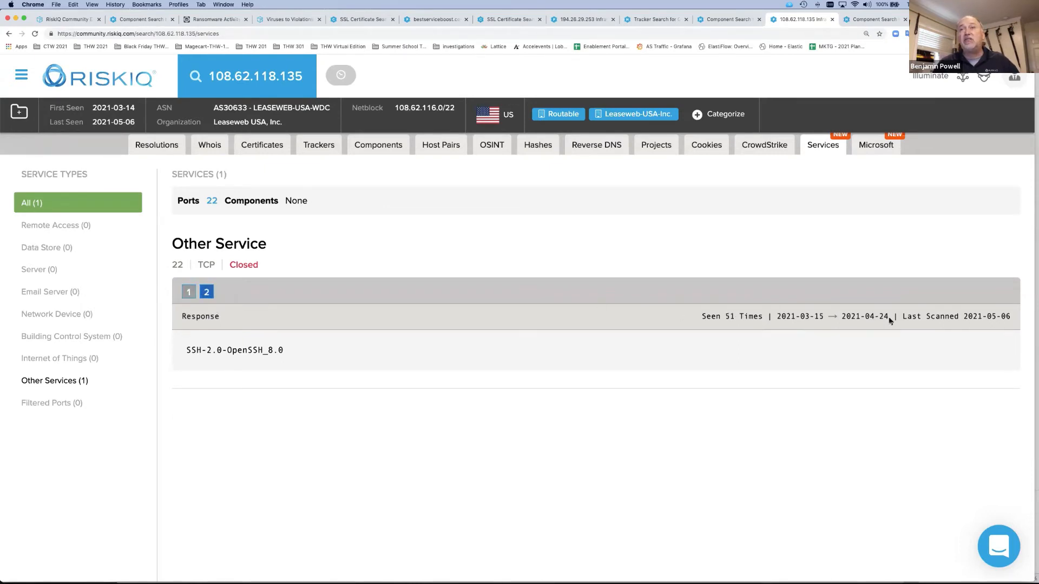
scroll(562, 297, "up", 3)
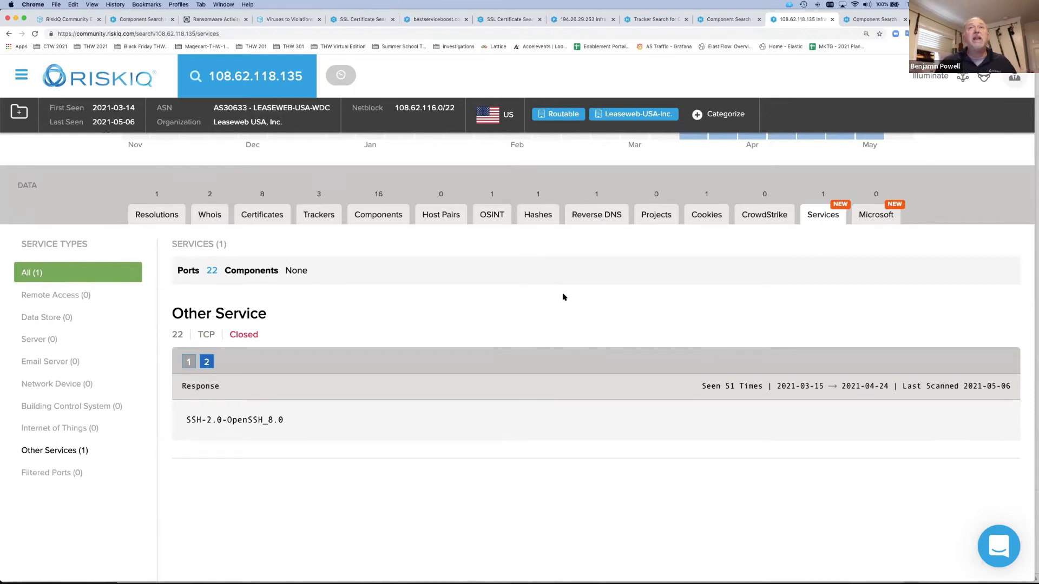
From the Microsoft Remote Desktop Gateway component search, open 40.138.87.131 in a new tab.
left_click(873, 20)
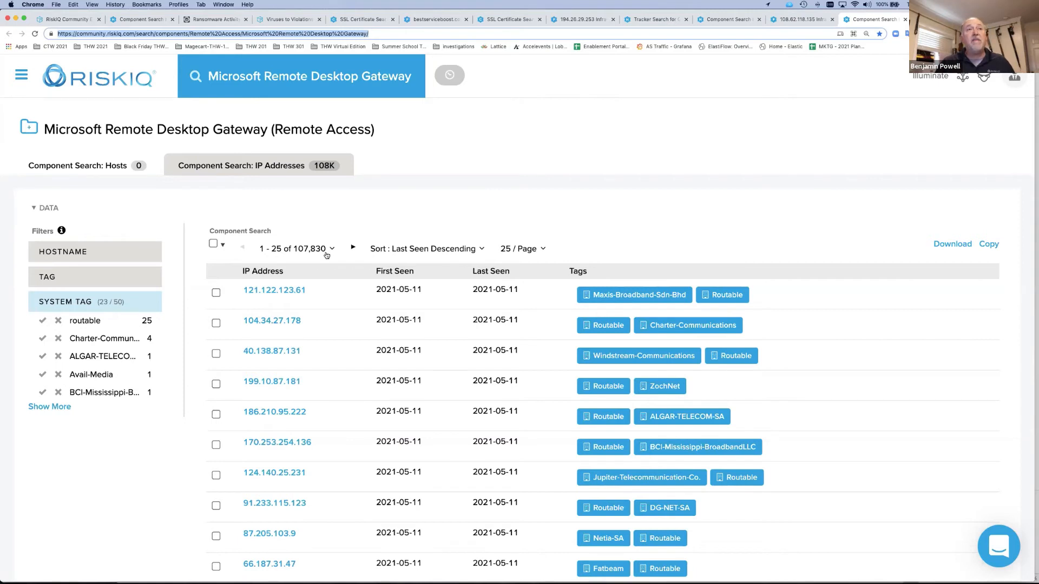
right_click(259, 351)
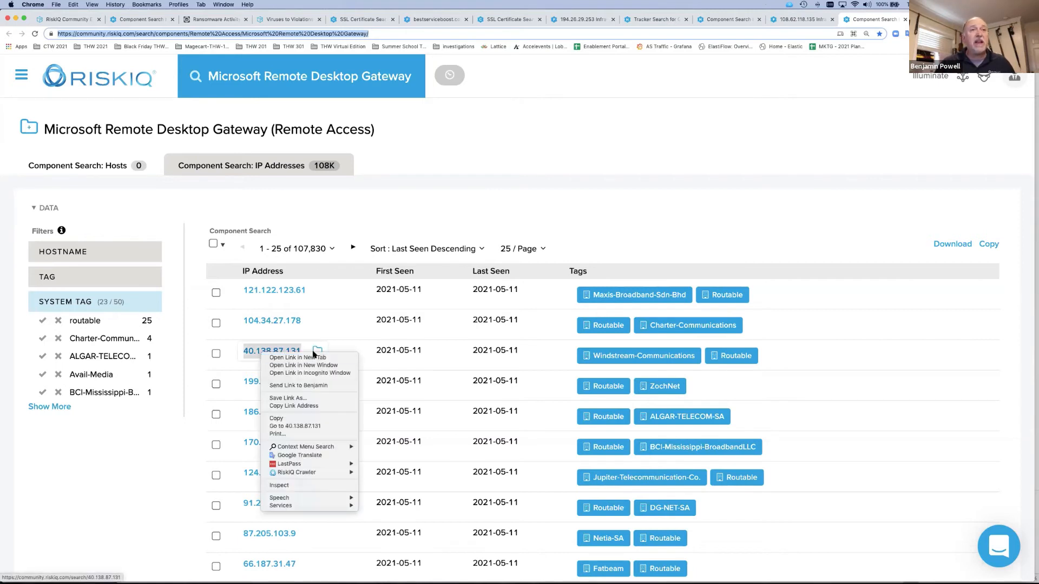
key("Escape")
Examine the server and remote access components detected on 40.138.87.131.
left_click(879, 18)
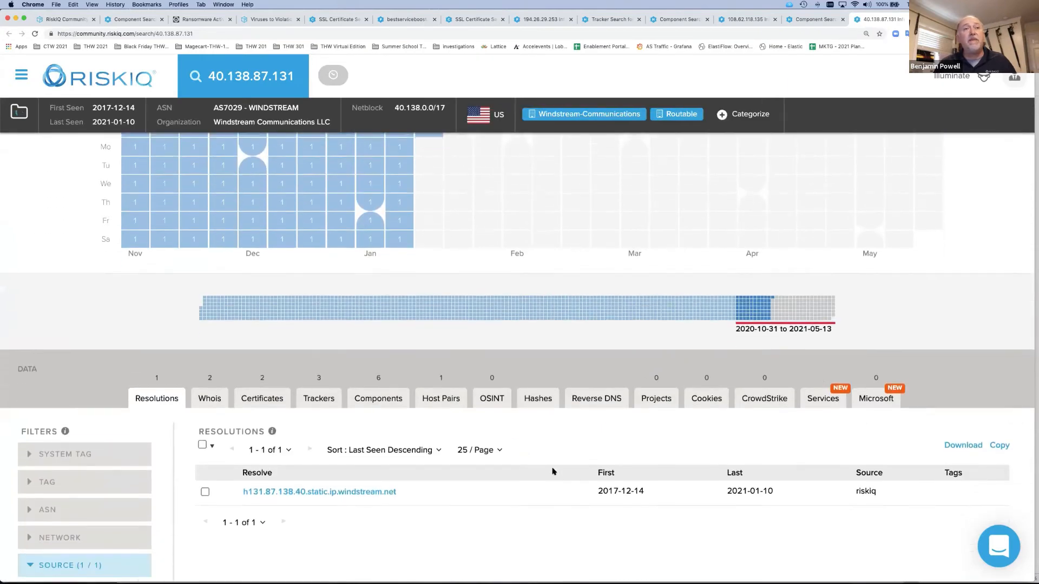
left_click(400, 401)
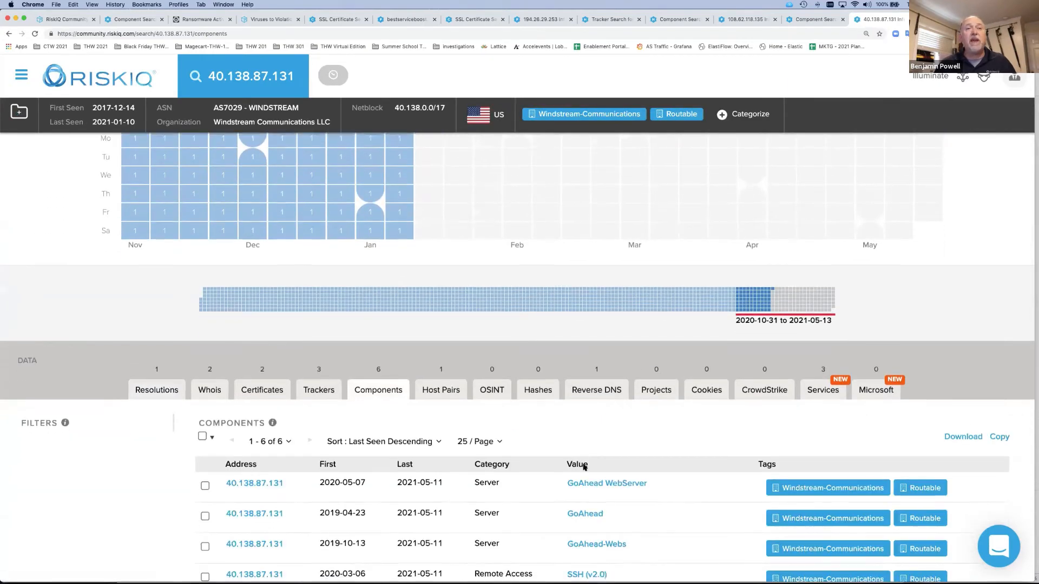
scroll(579, 466, "down", 4)
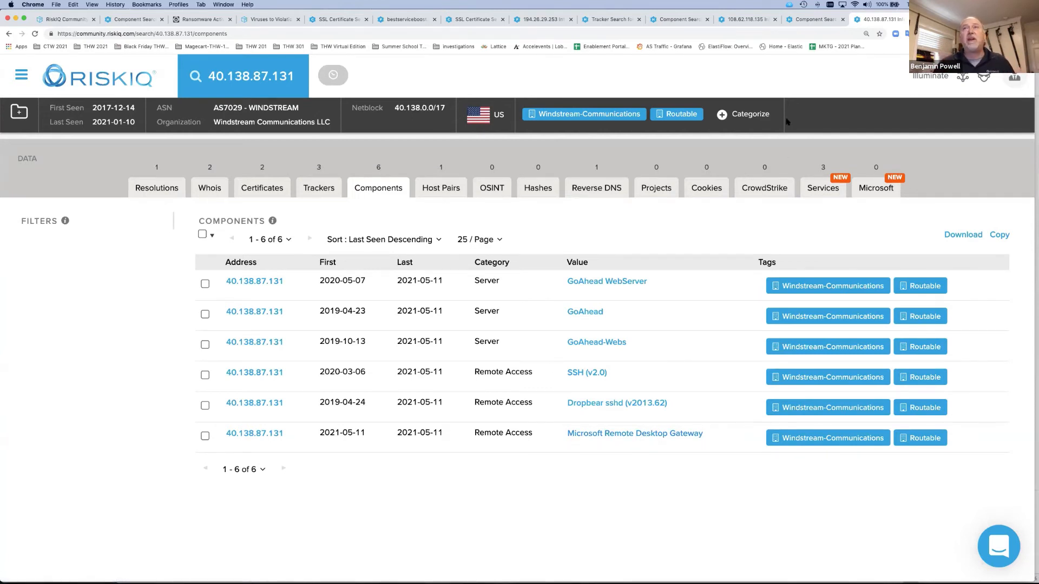
Examine the IP addresses listed in the component search for Windows Remote Desktop.
left_click(944, 19)
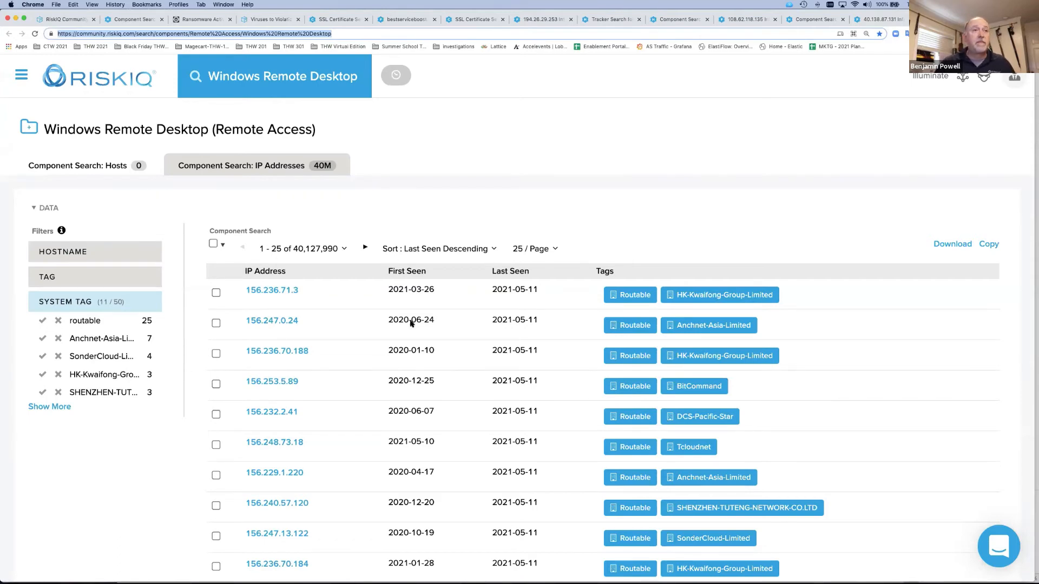
scroll(379, 350, "down", 6)
scroll(379, 350, "down", 3)
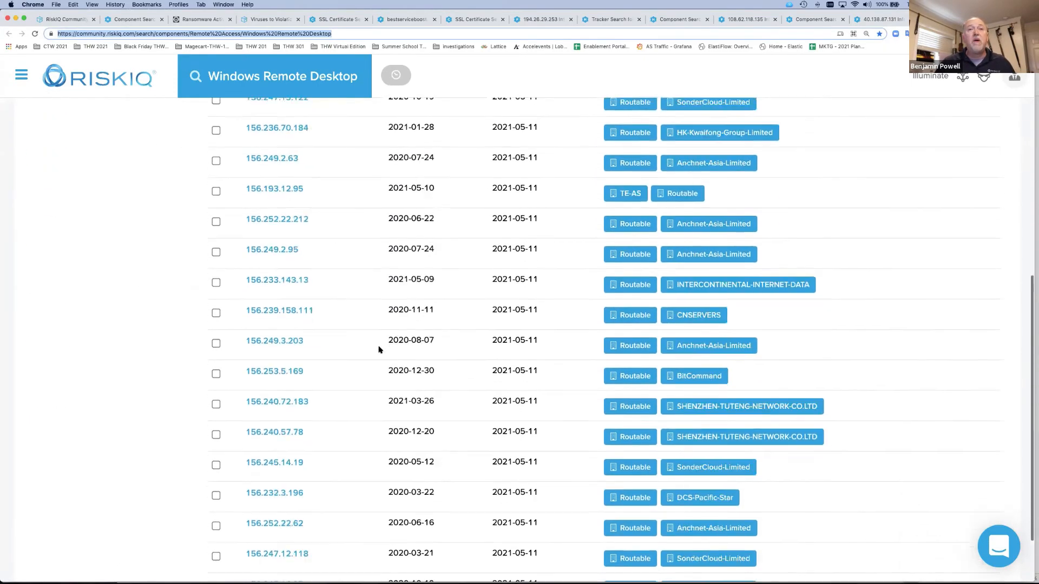
scroll(379, 349, "up", 10)
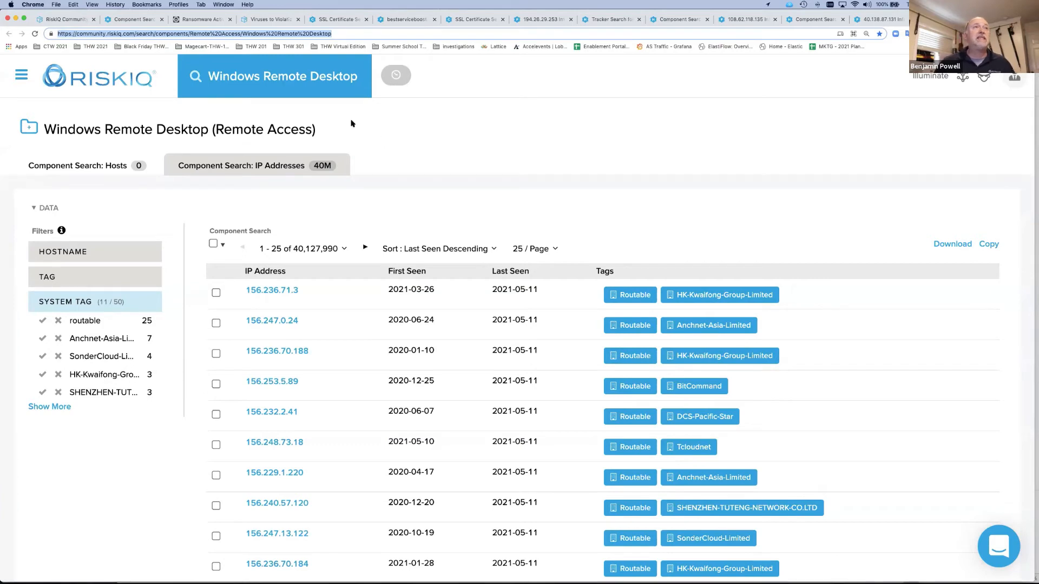
Switch to the other browser window and return from the CVE-2021-31198 insight to the Network Information Center, SA de CV attack surface overview.
left_click(18, 18)
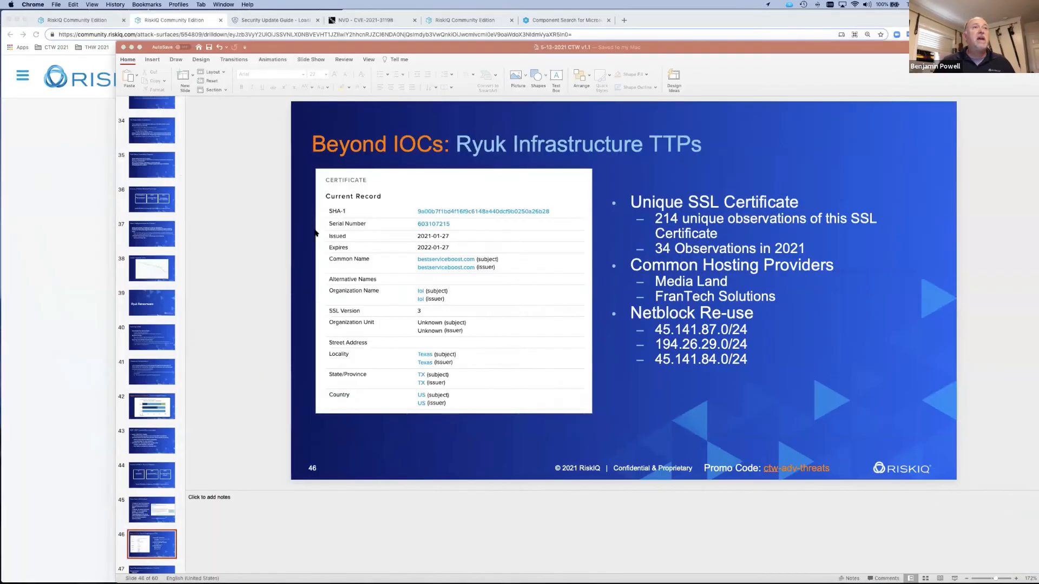
left_click(90, 21)
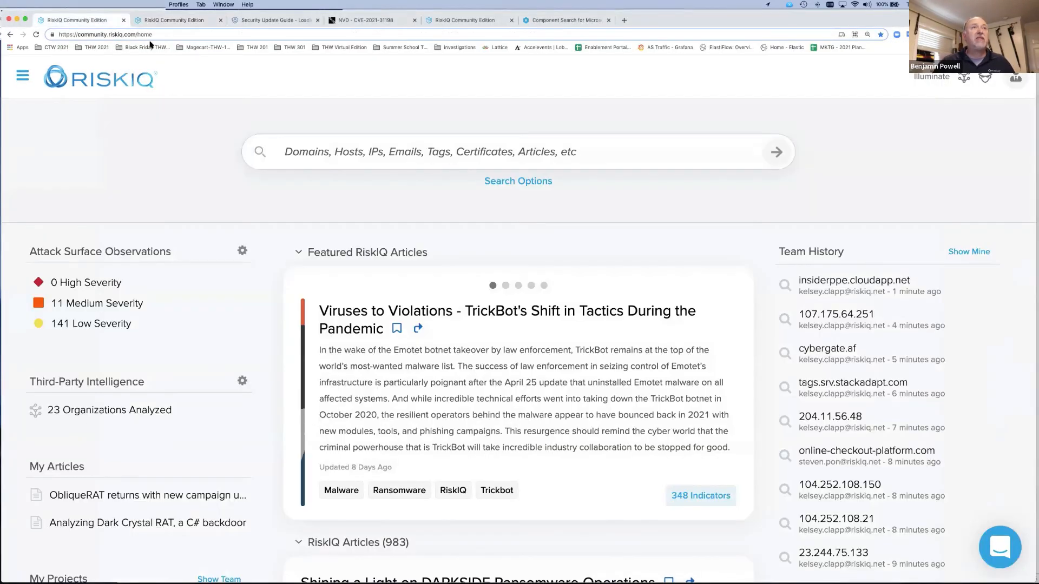
left_click(194, 22)
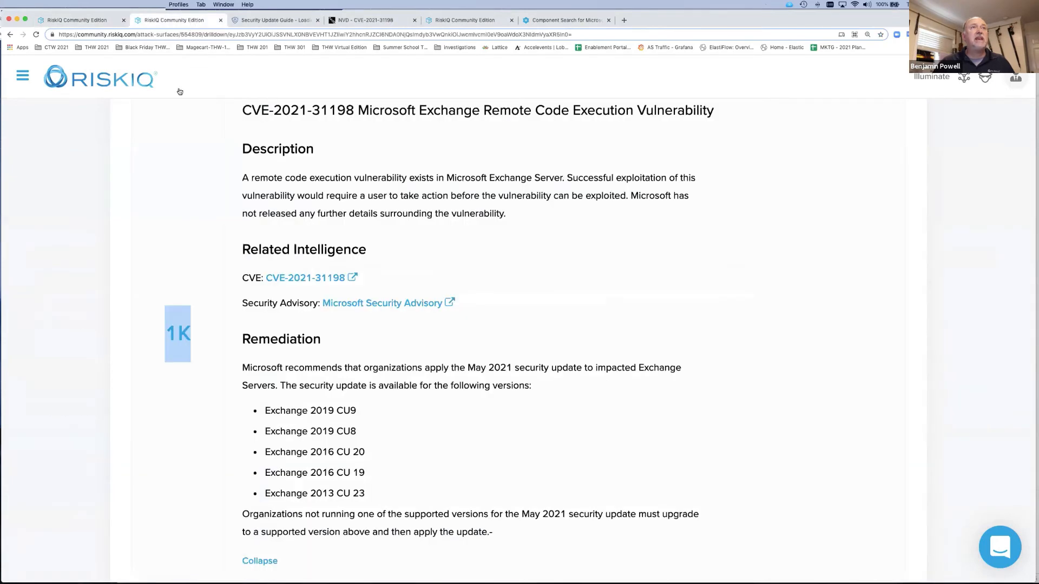
scroll(180, 157, "up", 2)
left_click(10, 35)
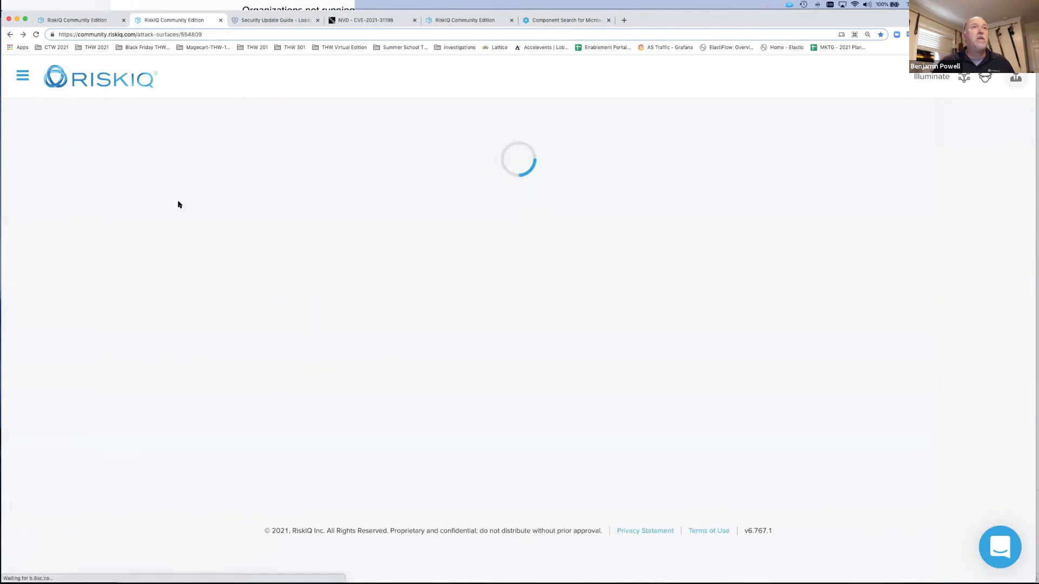
left_click(206, 34)
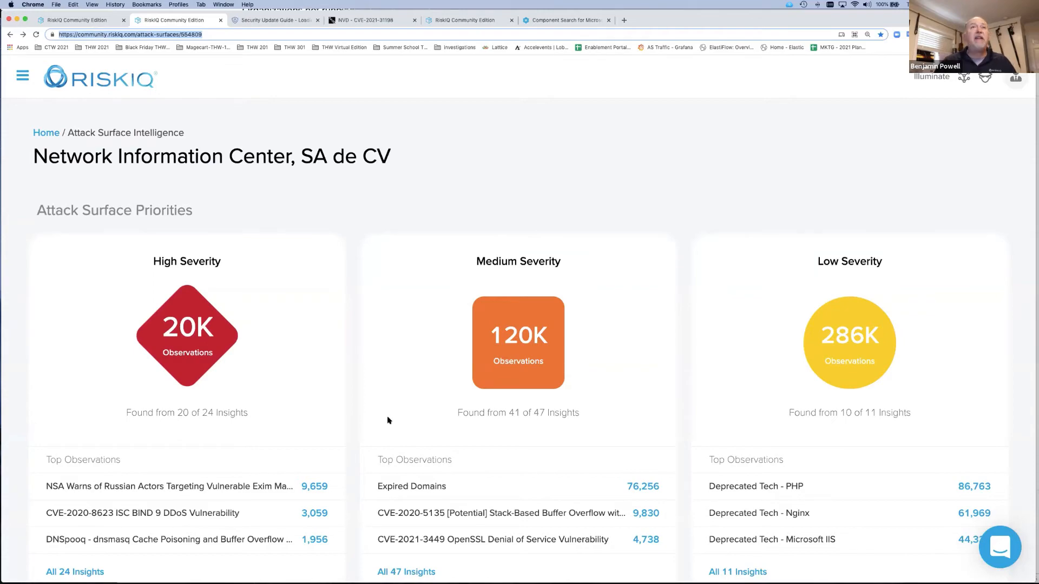
Open the RDP and MS Remote Desktop Gateway asset lists from Sensitive Services in new tabs.
scroll(365, 198, "down", 2)
scroll(366, 197, "down", 20)
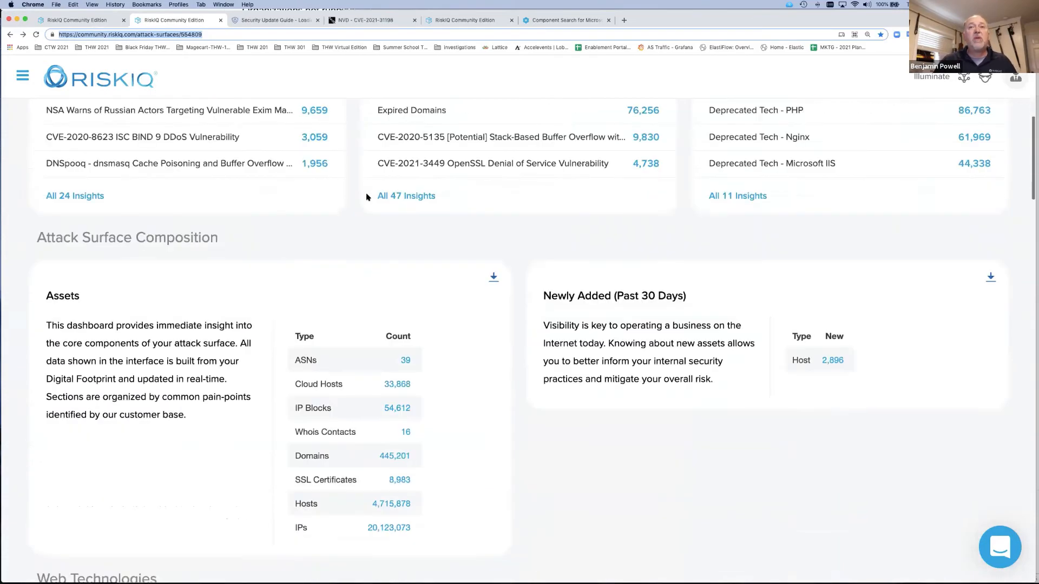
scroll(367, 197, "down", 15)
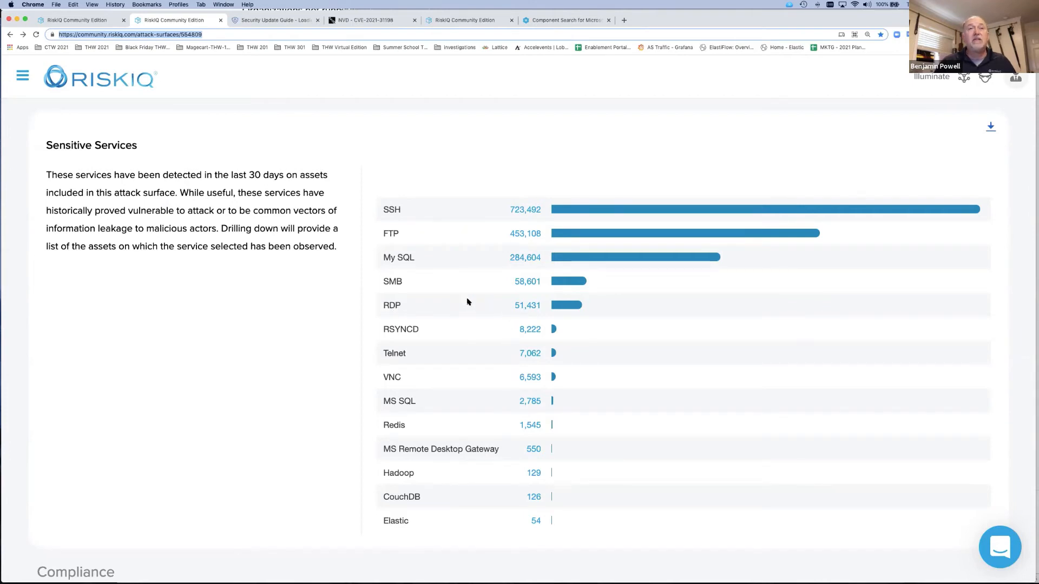
right_click(526, 305)
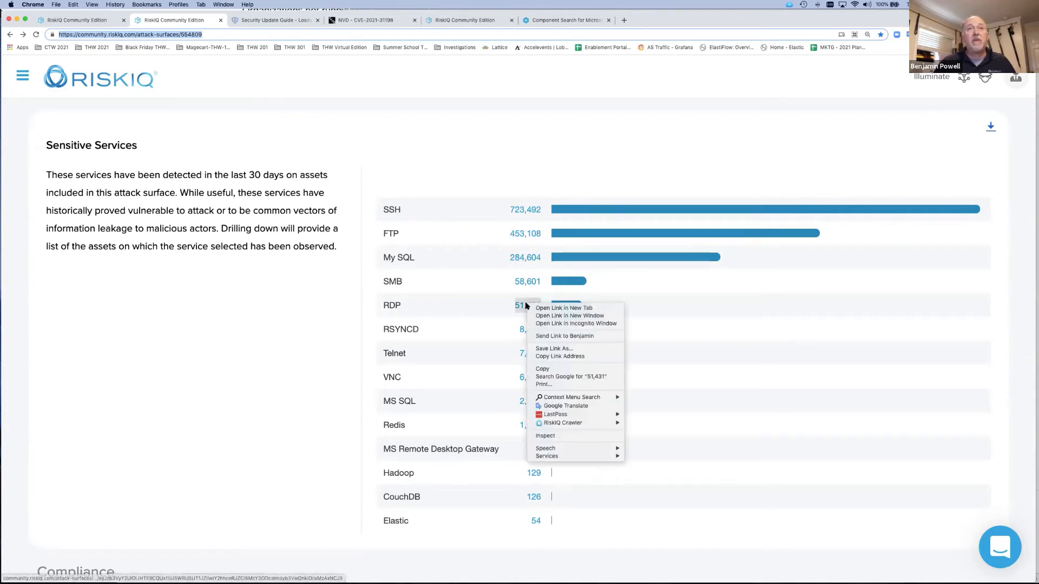
key("Escape")
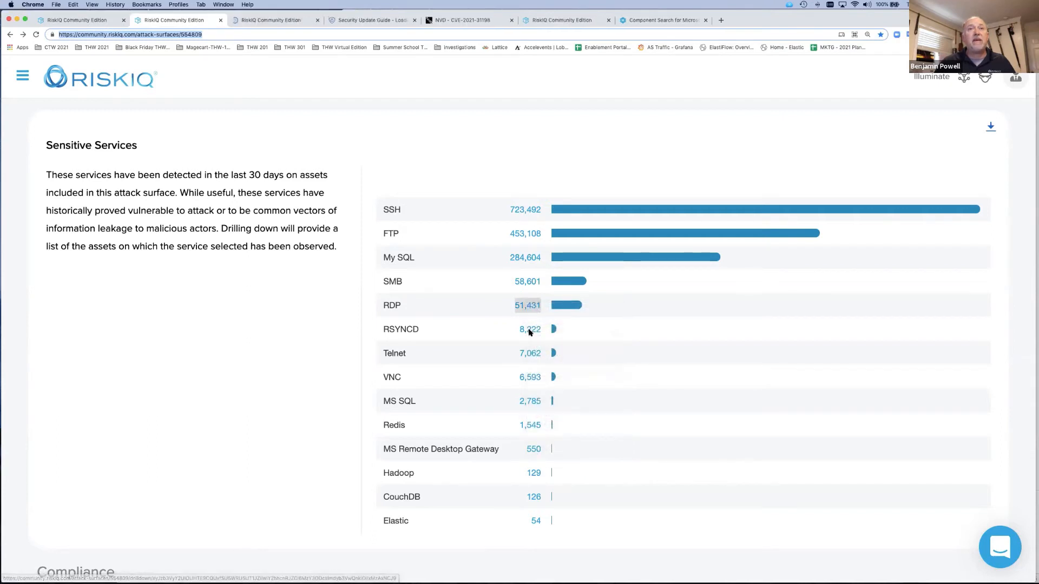
right_click(532, 446)
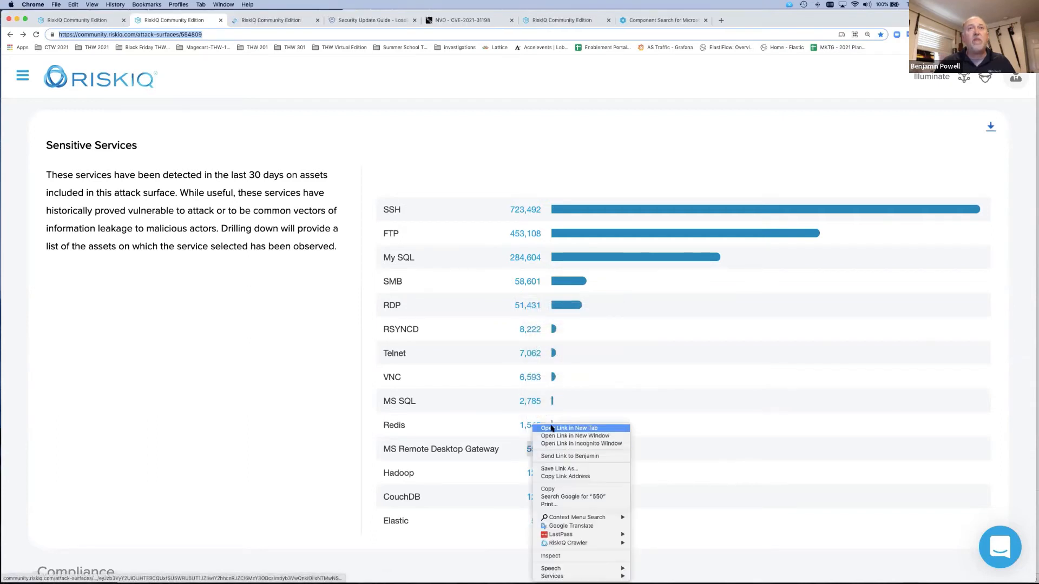
left_click(552, 428)
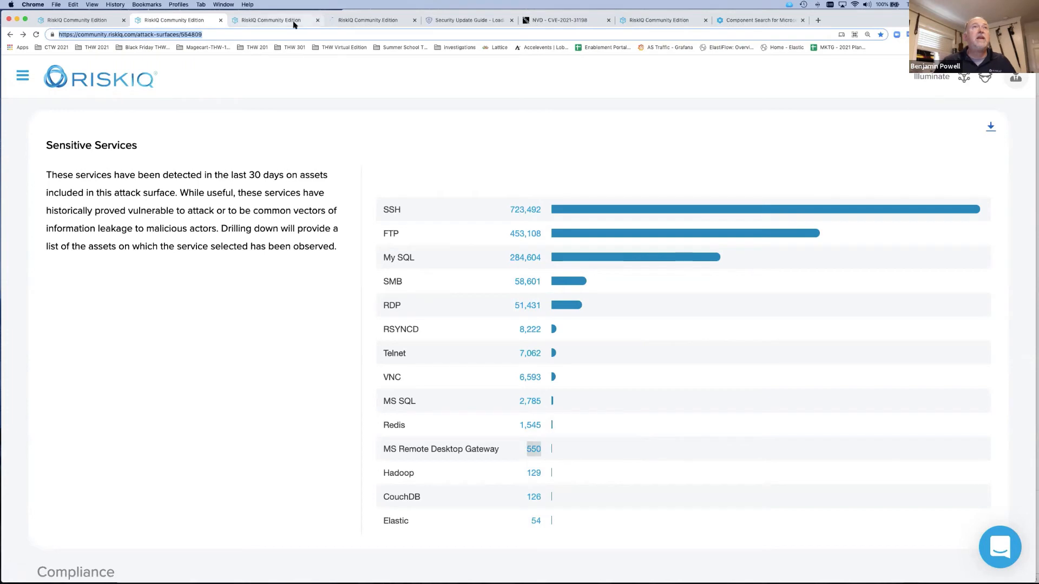
Examine the assets exposing RDP and expand the full details of 70.36.96.224.
left_click(271, 20)
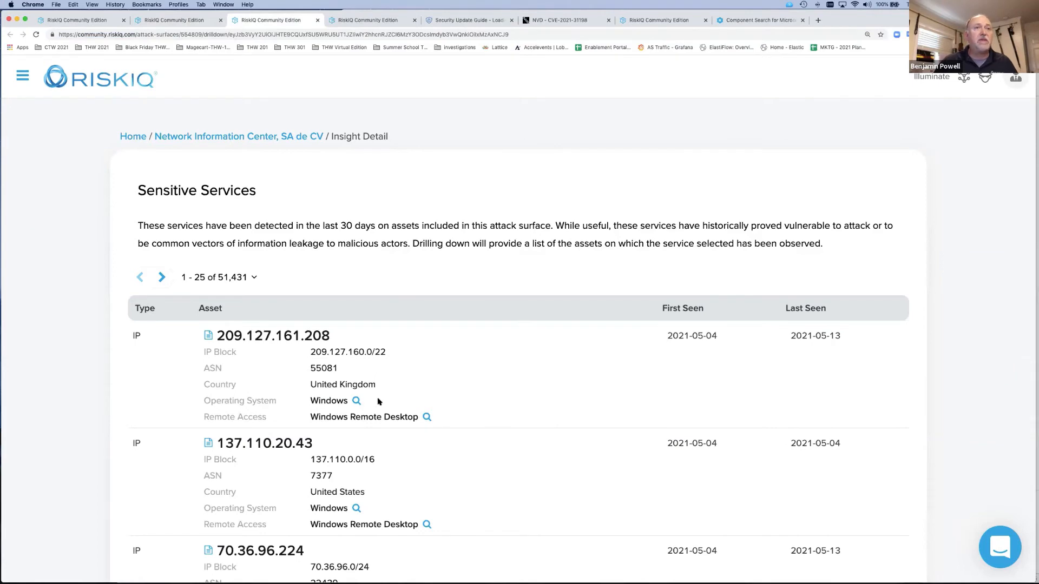
scroll(379, 401, "down", 5)
scroll(378, 491, "down", 4)
left_click(230, 399)
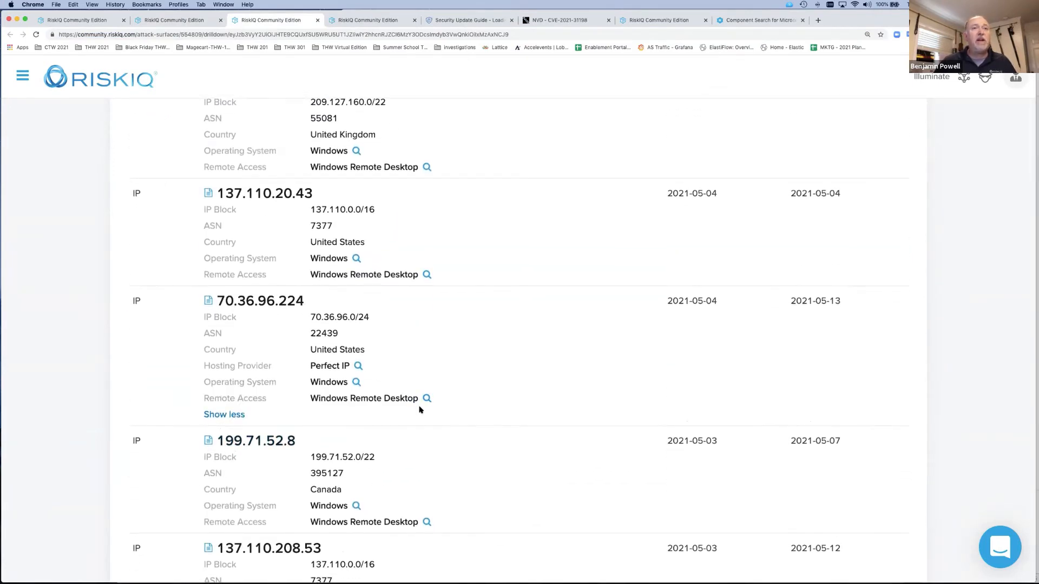
Open 209.127.161.208 from the Sensitive Services asset list and examine its Windows Remote Desktop service and the certificate's issue date.
scroll(420, 411, "down", 6)
scroll(444, 428, "up", 1)
scroll(456, 404, "up", 15)
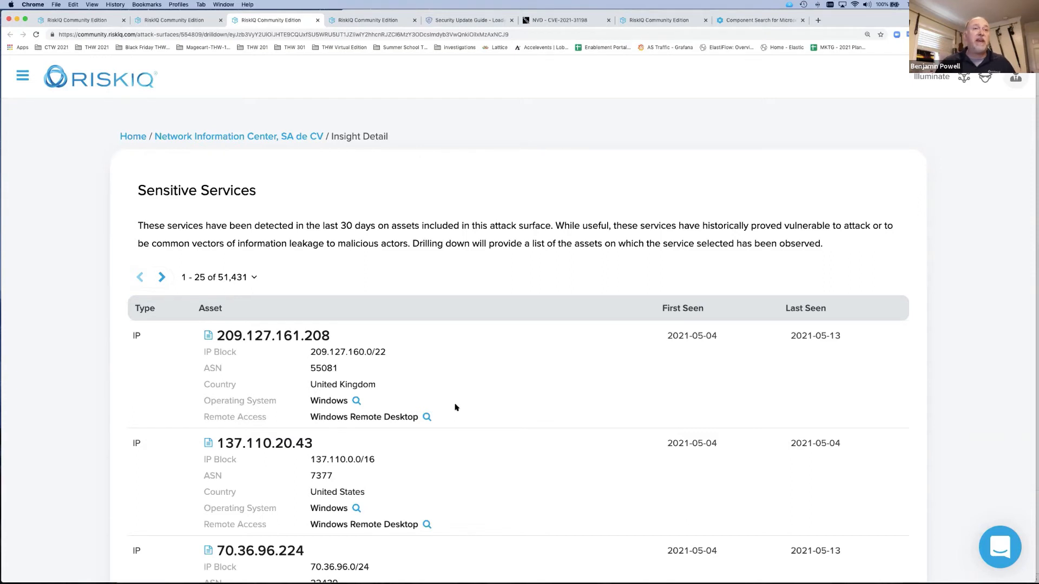
scroll(455, 407, "down", 3)
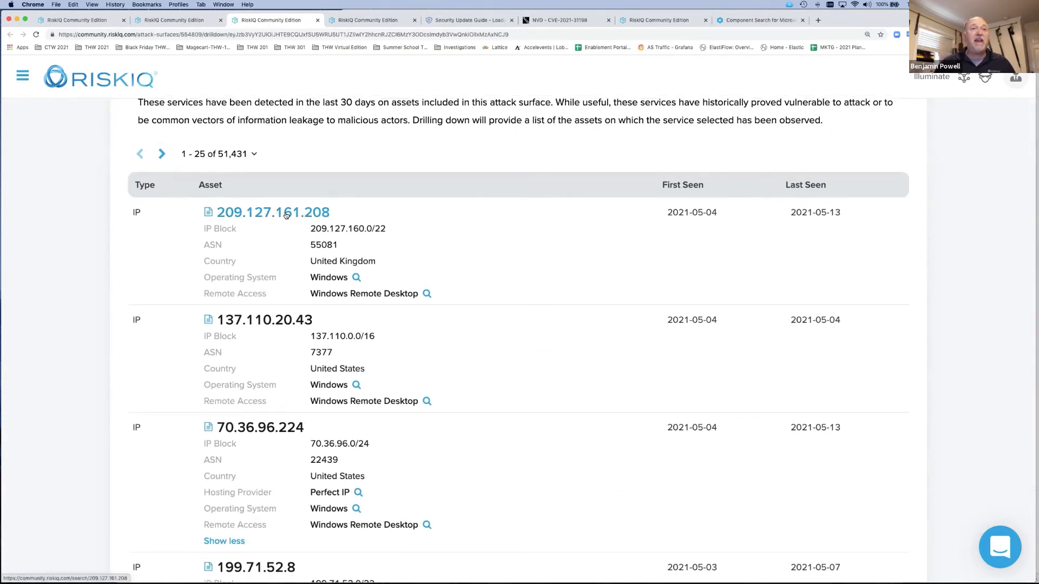
left_click(286, 214)
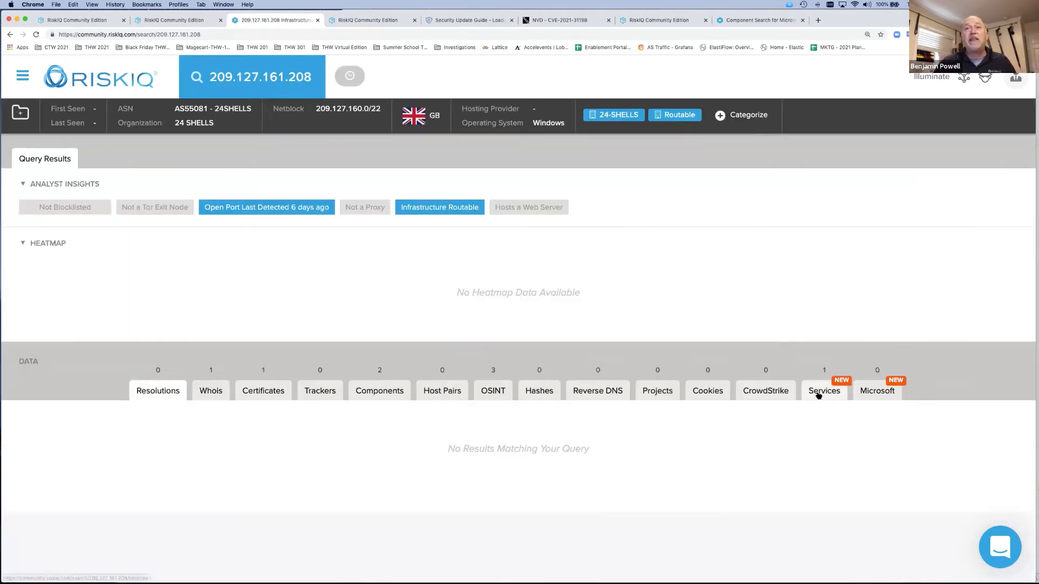
left_click(821, 394)
scroll(785, 451, "down", 5)
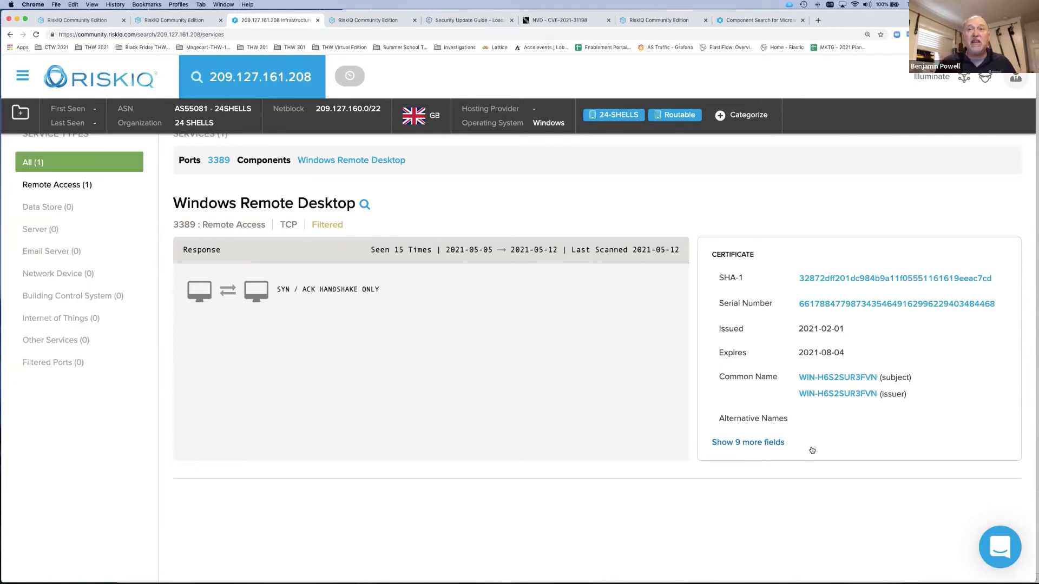
left_click_drag(804, 331, 843, 331)
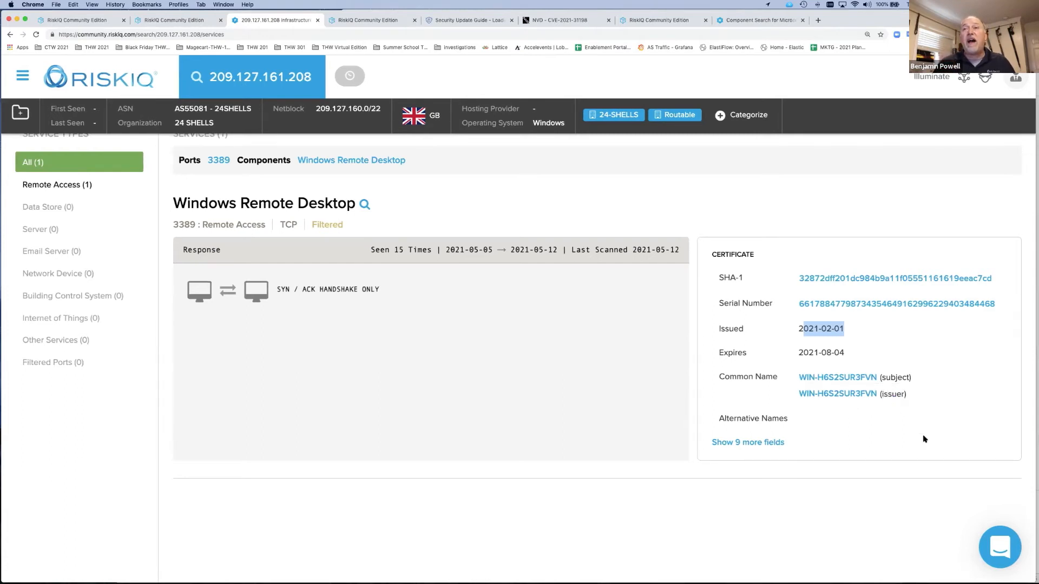
Open the certificate search for issuer common name WIN-H6S2SUR3FVN in a new tab and review the associated infrastructure.
right_click(839, 396)
left_click(847, 398)
mouse_move(850, 377)
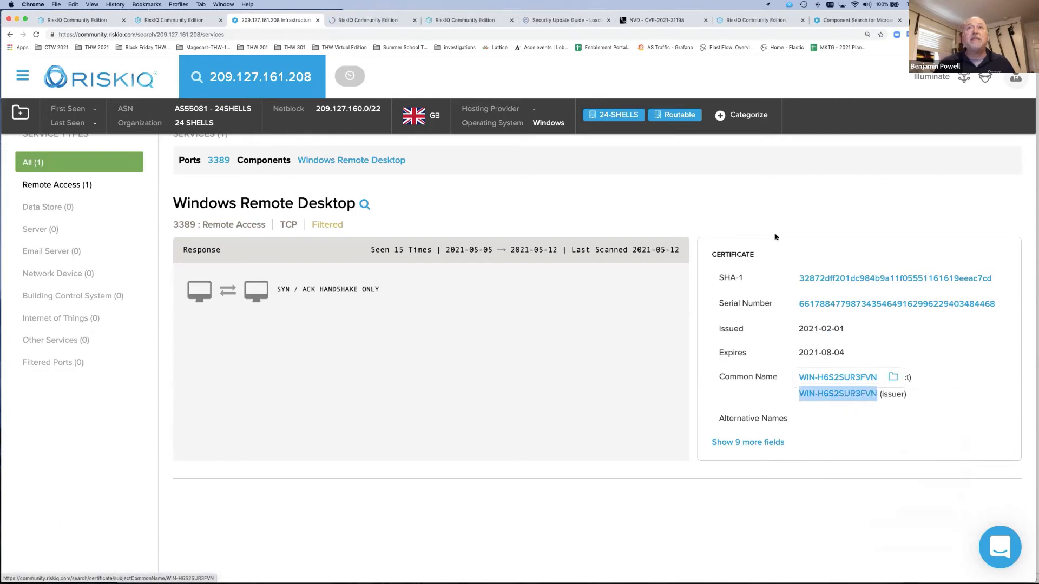
left_click(382, 21)
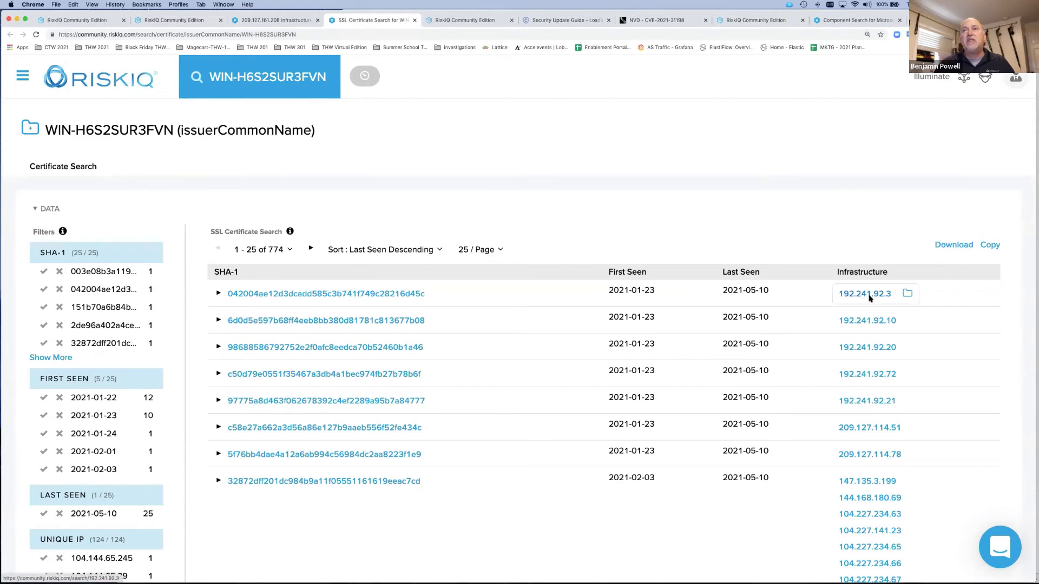
scroll(857, 463, "down", 5)
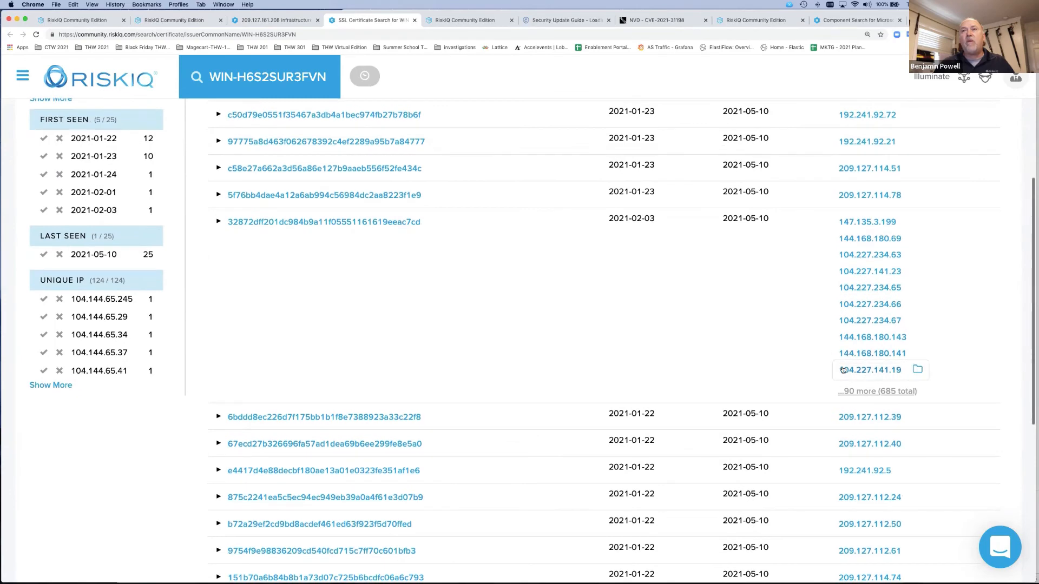
scroll(856, 474, "down", 1)
scroll(857, 475, "up", 1)
scroll(823, 388, "up", 5)
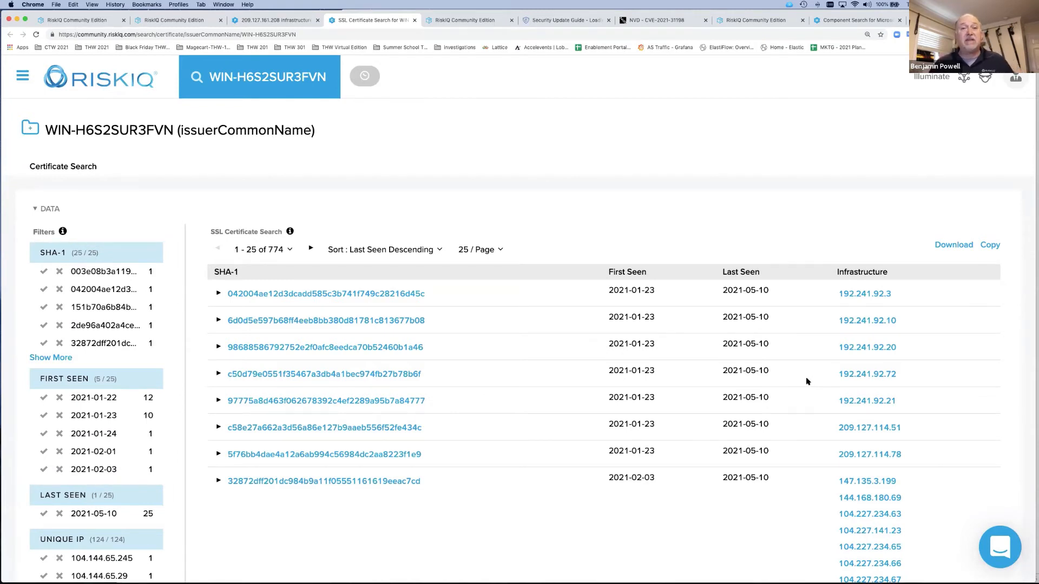
Expand the first four certificates in the WIN-H6S2SUR3FVN search results and compare their issue dates and common names.
left_click(218, 293)
scroll(379, 376, "down", 2)
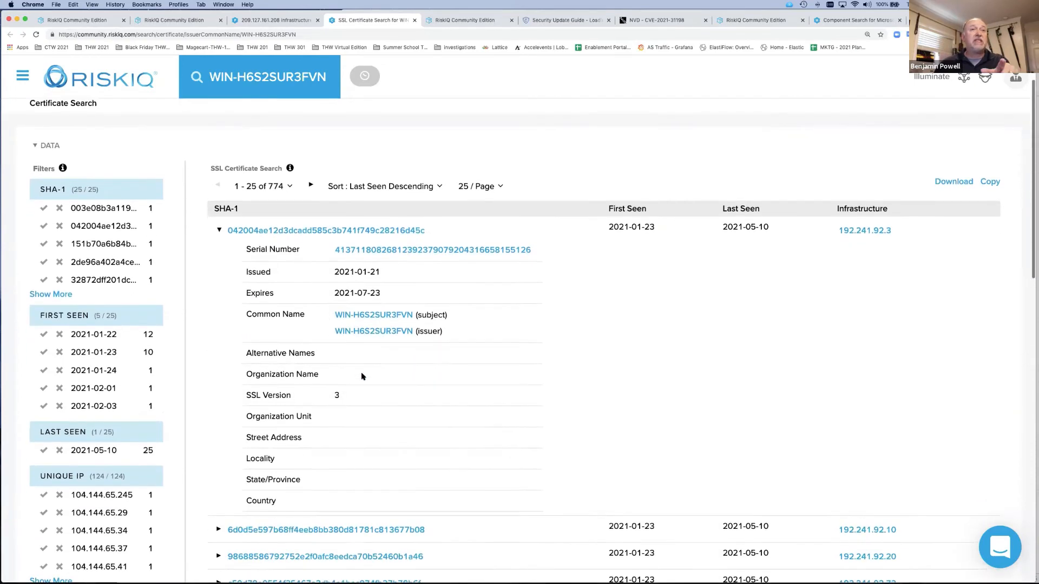
scroll(362, 376, "down", 3)
left_click(218, 385)
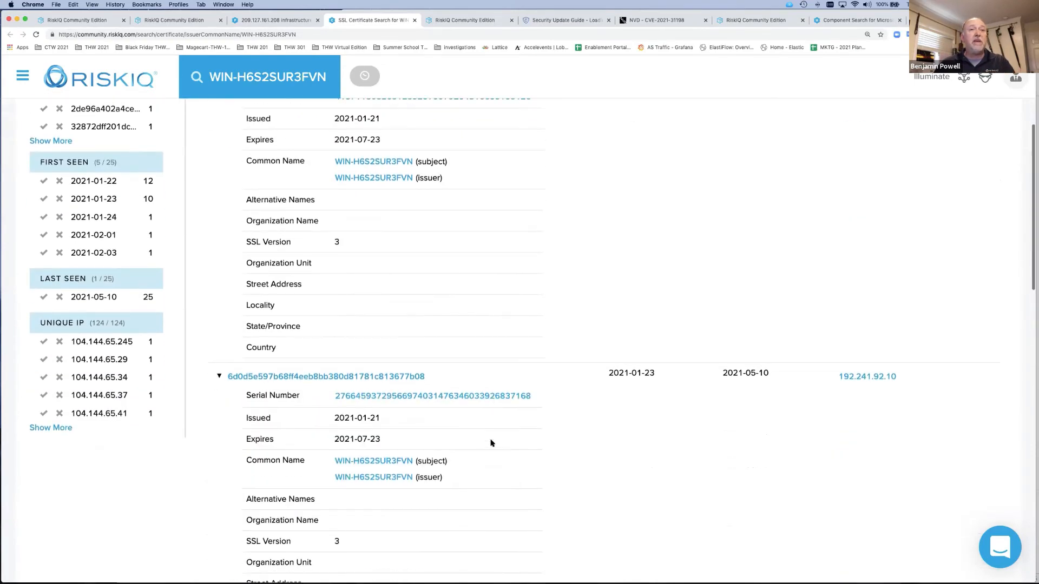
scroll(491, 442, "down", 5)
left_click(218, 457)
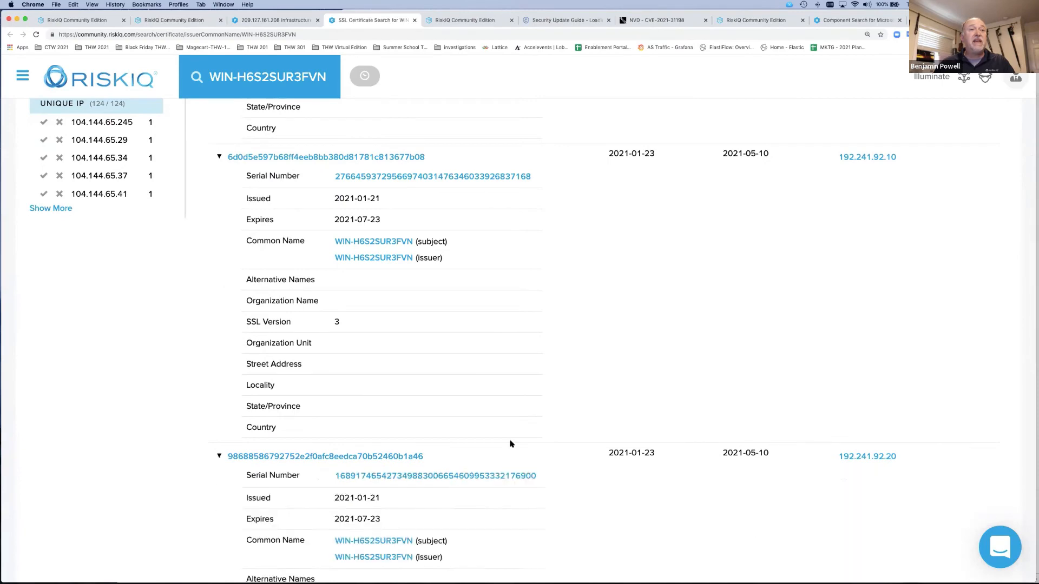
scroll(510, 444, "down", 8)
left_click(218, 415)
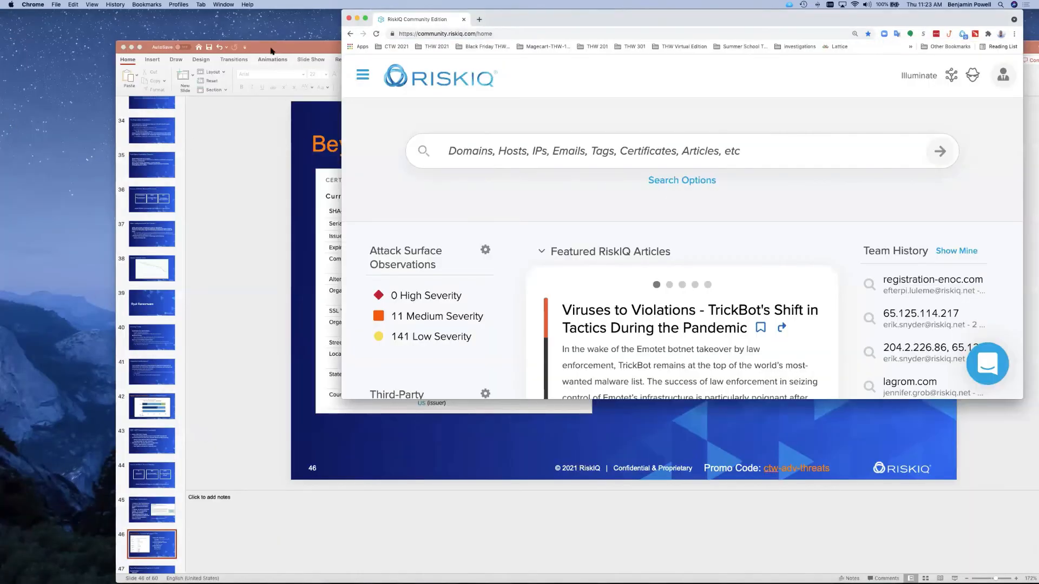
Switch to the PowerPoint deck, start the slide show from slide 46 and advance to the Ryuk Ransomware Intelligence In Context slide.
left_click(270, 60)
scroll(114, 357, "down", 4)
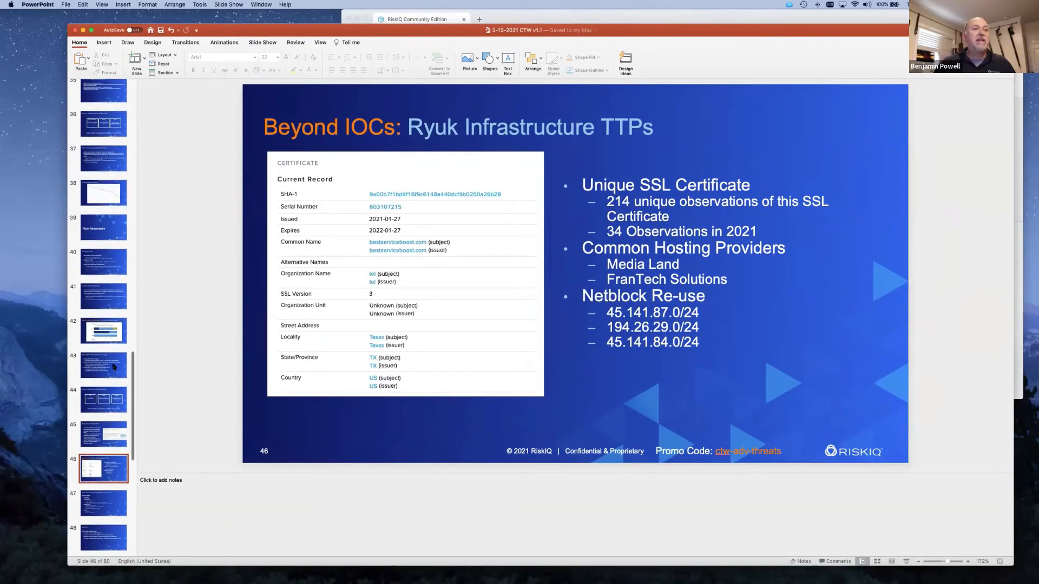
left_click(108, 429)
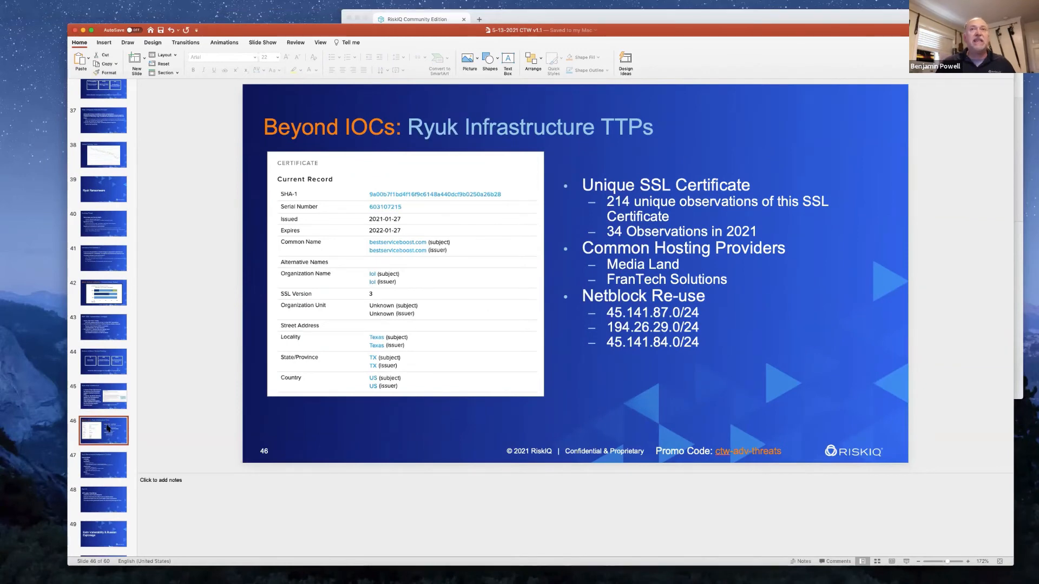
key("super+shift+Return")
key("Right")
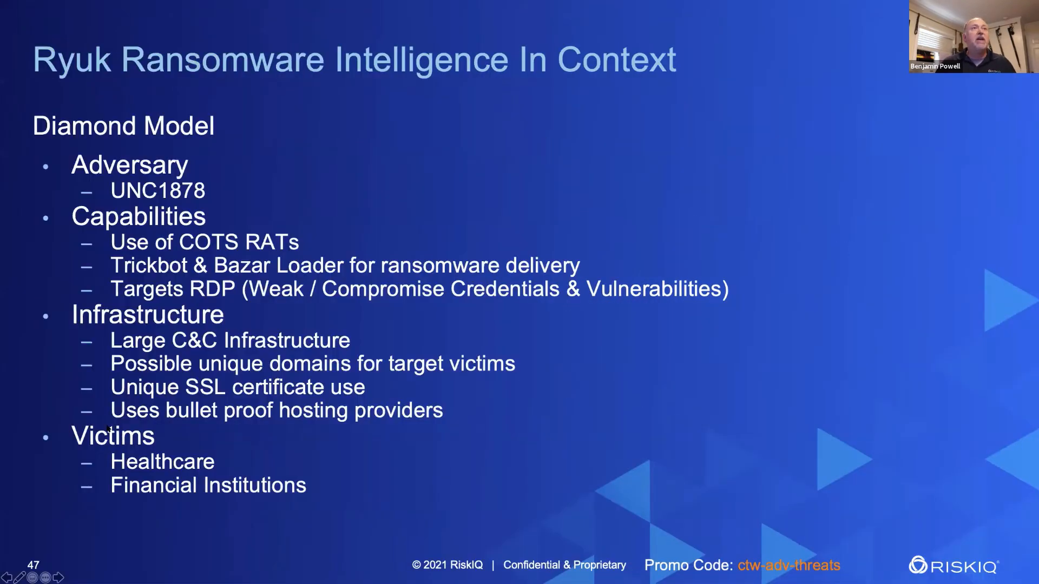
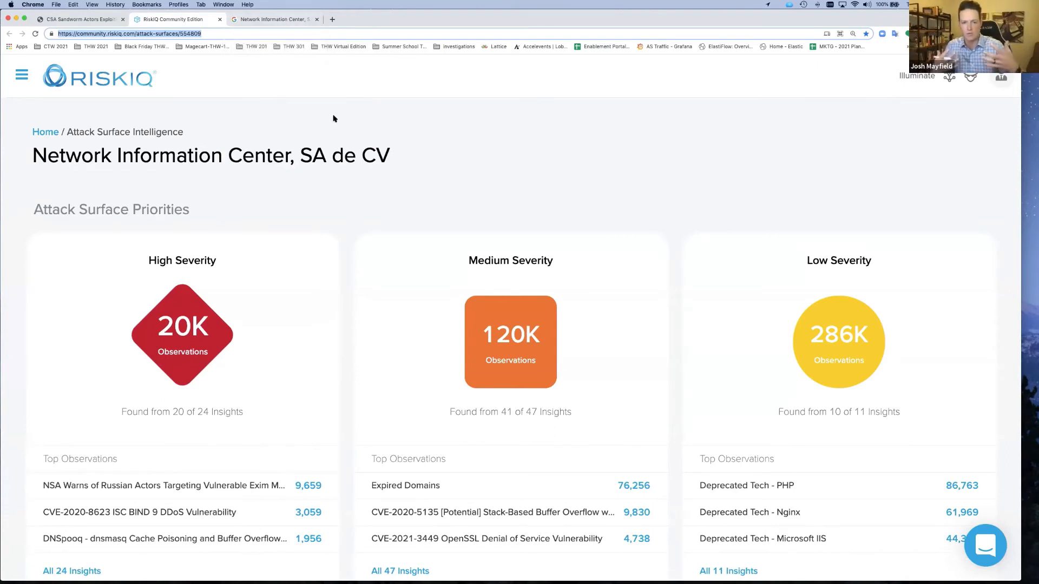
Open the High Severity Insights for Network Information Center, SA de CV and expand the insight on Russian actors targeting Exim mail servers.
scroll(333, 119, "down", 1)
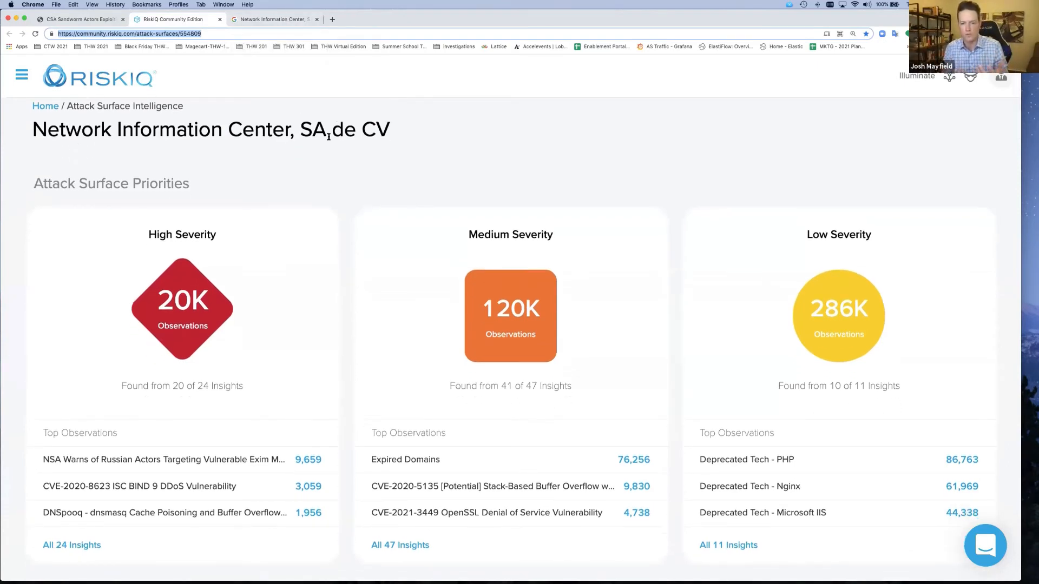
left_click(187, 295)
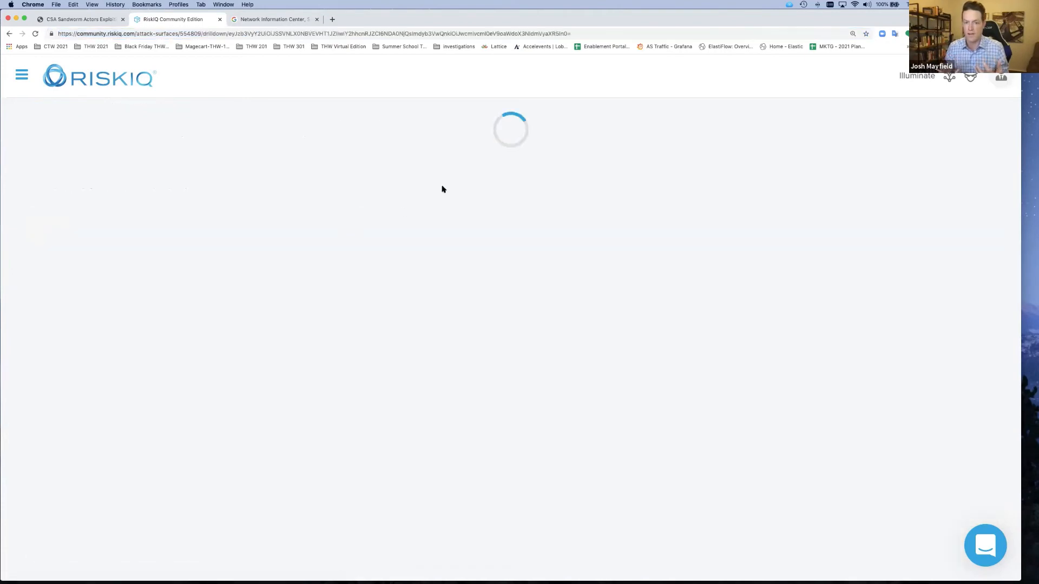
scroll(443, 189, "down", 1)
scroll(443, 188, "down", 1)
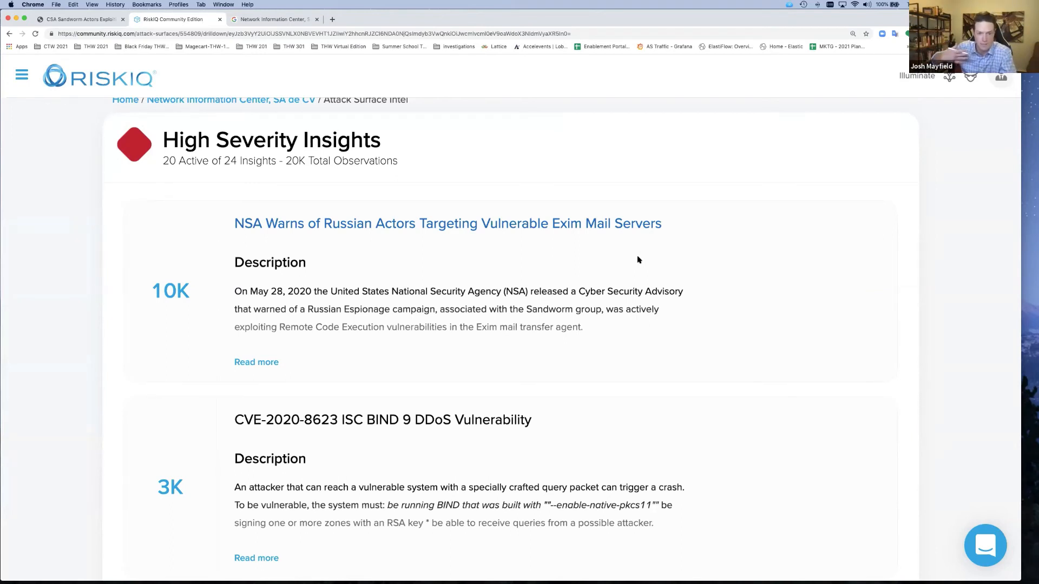
left_click(270, 364)
scroll(425, 355, "down", 3)
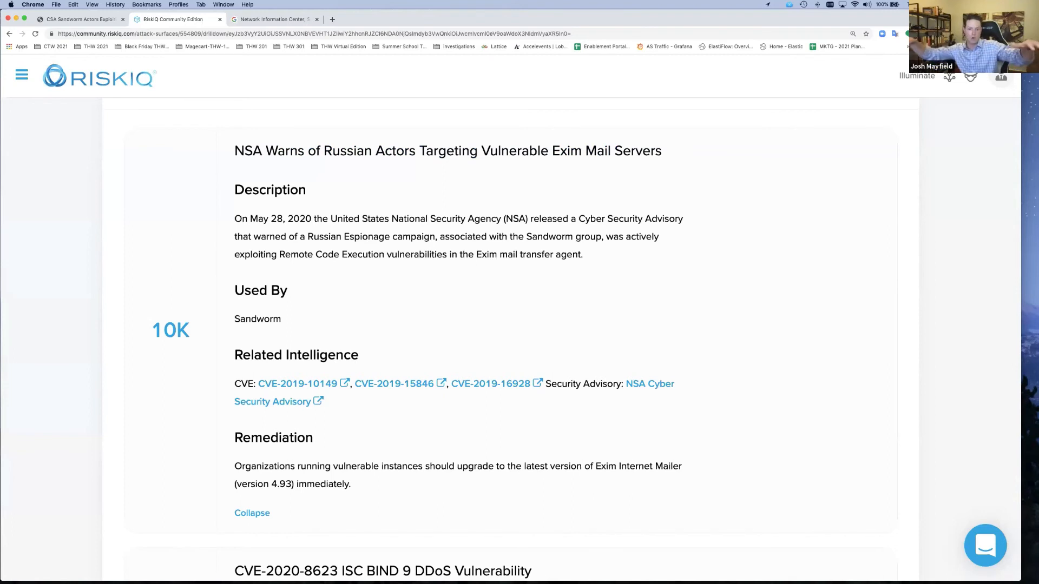
Open the Exim mail server insight's affected assets and expand 100.42.64.210 to compare its Exim version with the remediation advice.
key("super+Tab")
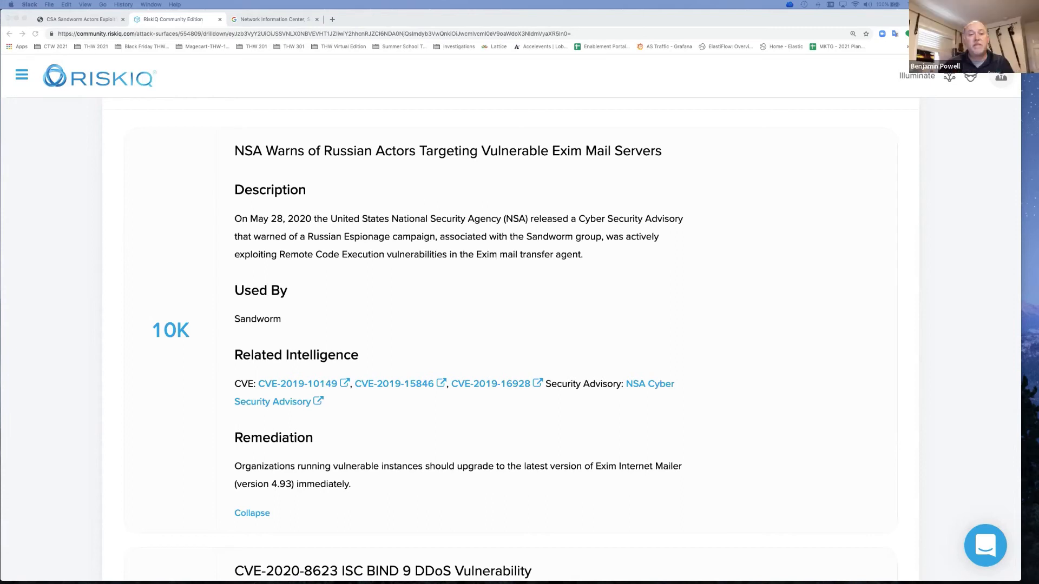
left_click(171, 329)
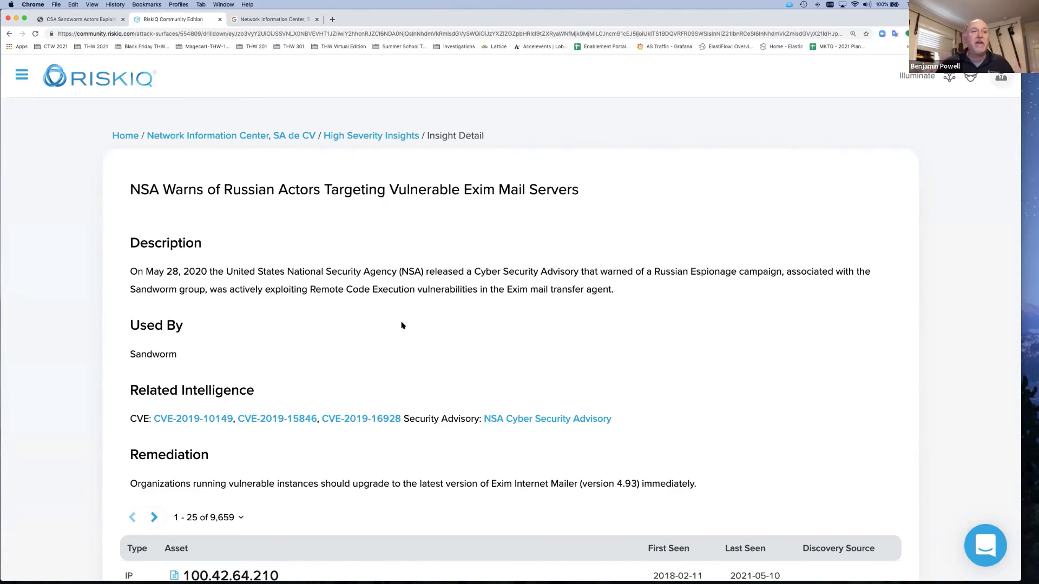
scroll(401, 325, "down", 5)
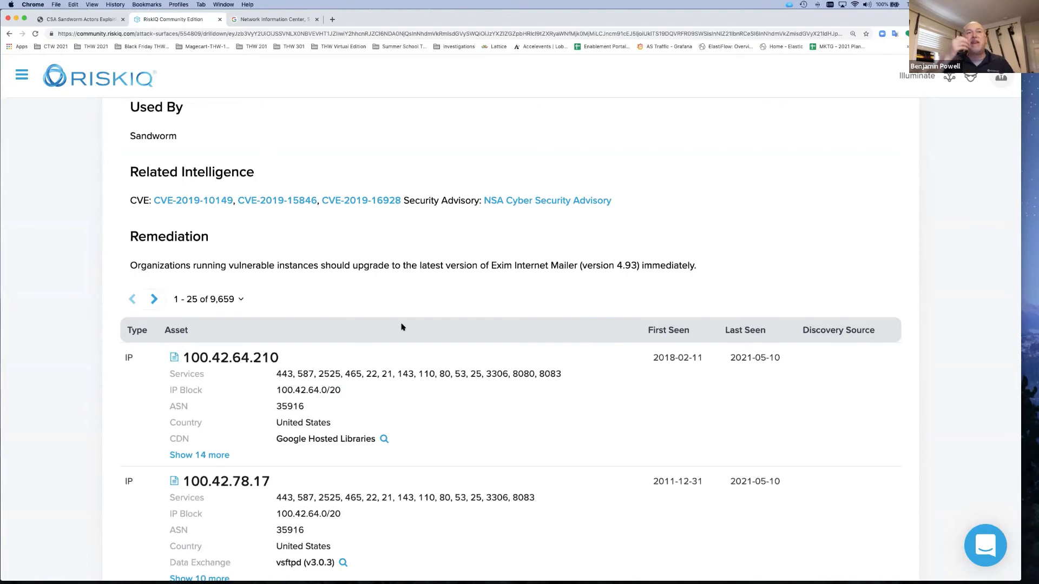
left_click(213, 456)
scroll(458, 354, "down", 5)
scroll(459, 355, "down", 2)
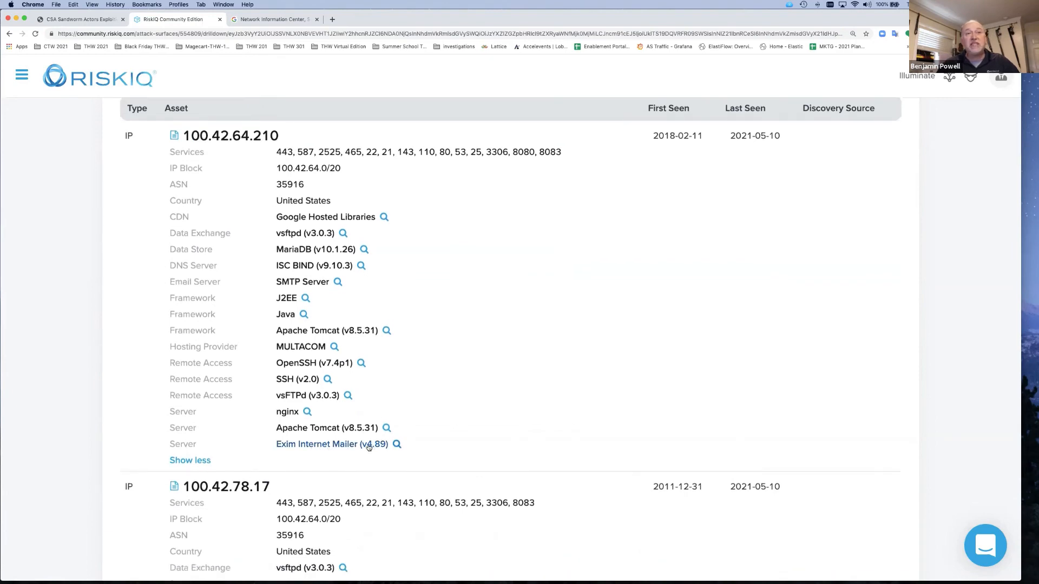
scroll(409, 431, "up", 8)
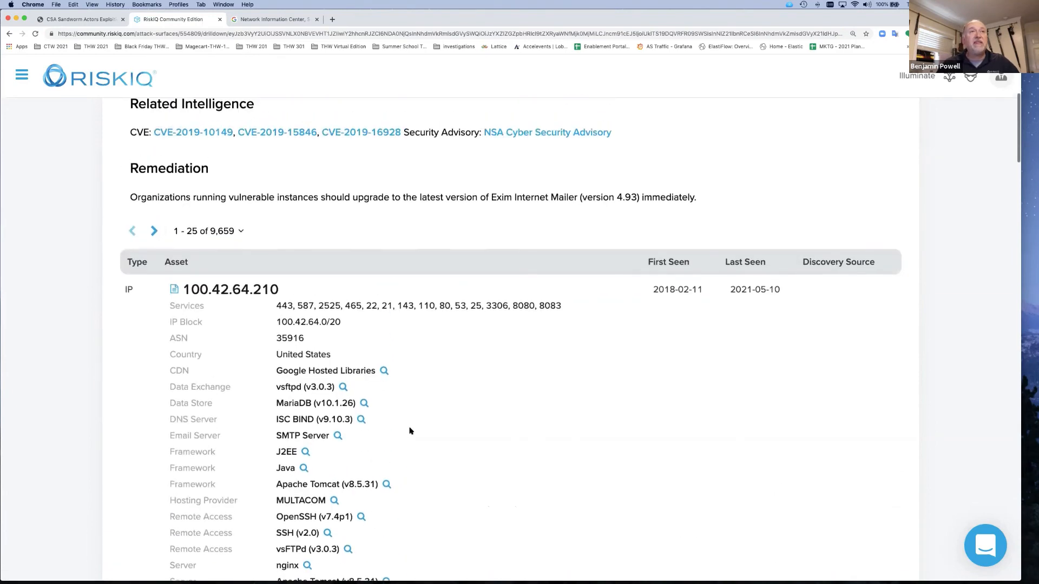
scroll(410, 431, "up", 3)
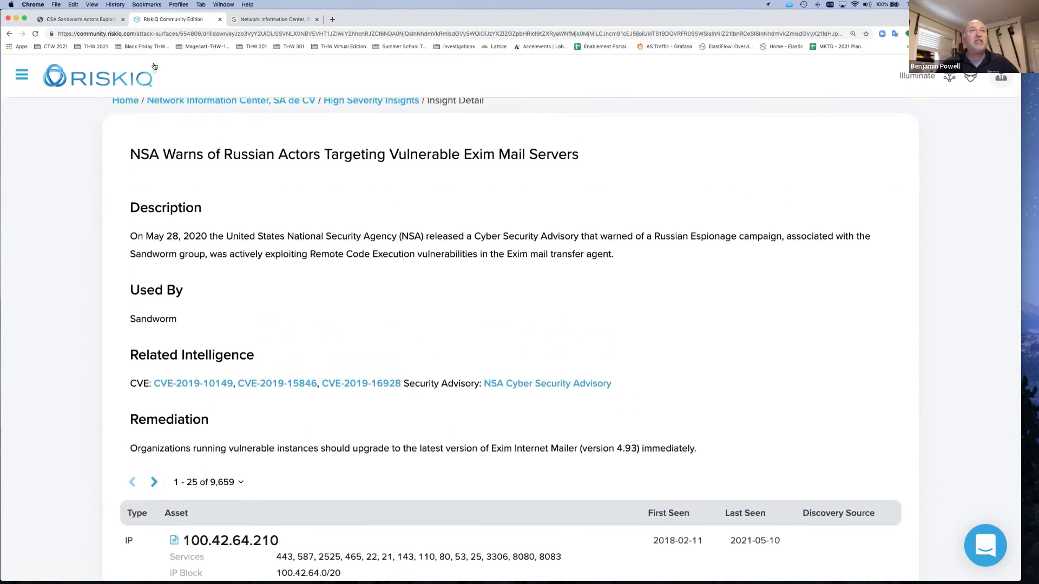
Review the NSA advisory PDF on Sandworm actors exploiting Exim, including its indicators of compromise, and return to the insight detail.
left_click(92, 20)
scroll(540, 287, "down", 10)
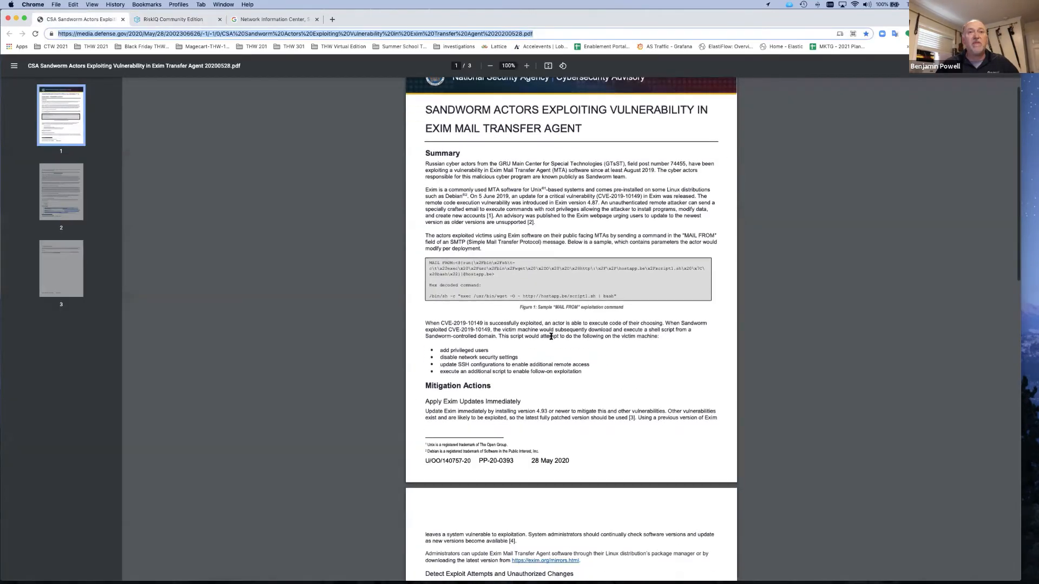
scroll(551, 340, "down", 5)
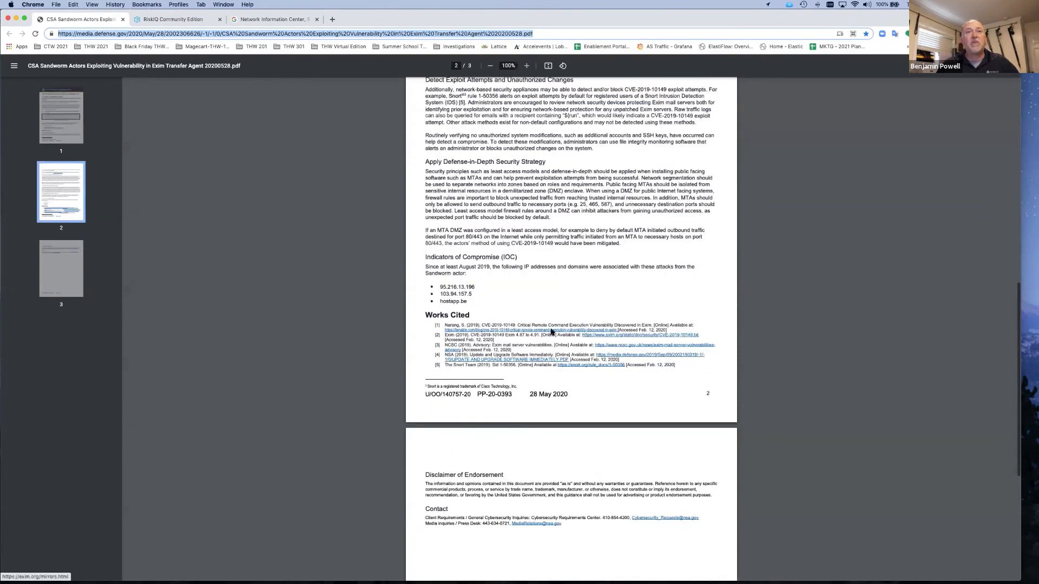
left_click(194, 22)
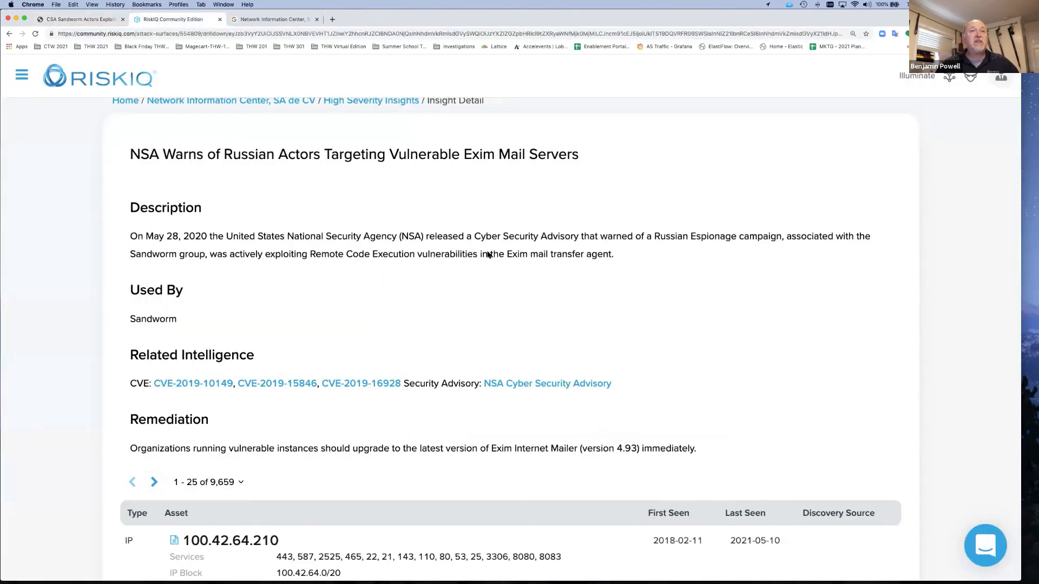
Open the component search for Exim Internet Mailer (v4.89) from the 100.42.64.210 details in a new tab and display it.
scroll(476, 337, "down", 7)
scroll(476, 337, "down", 1)
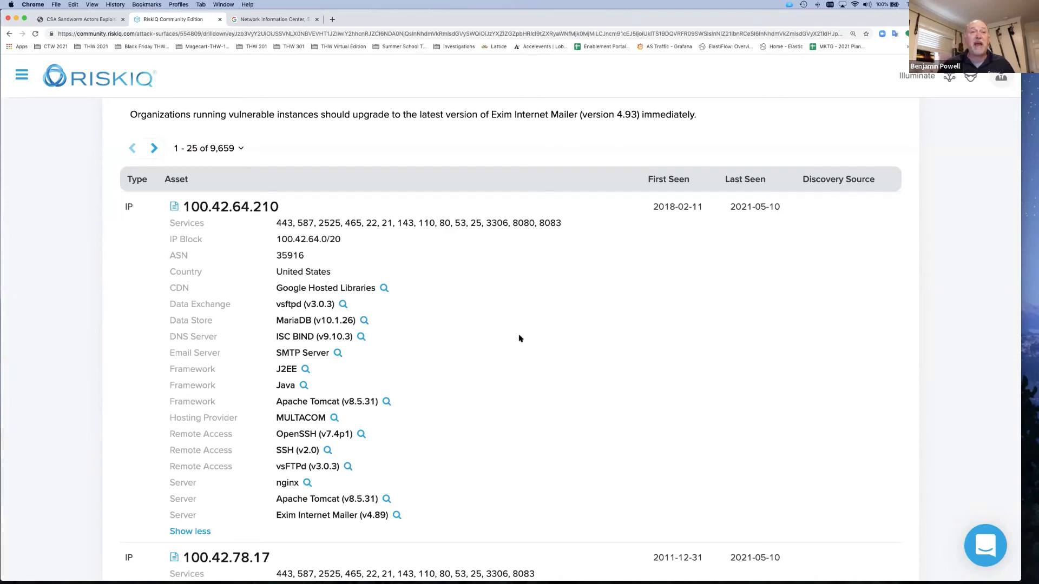
scroll(520, 340, "down", 6)
scroll(519, 339, "up", 3)
scroll(313, 342, "up", 1)
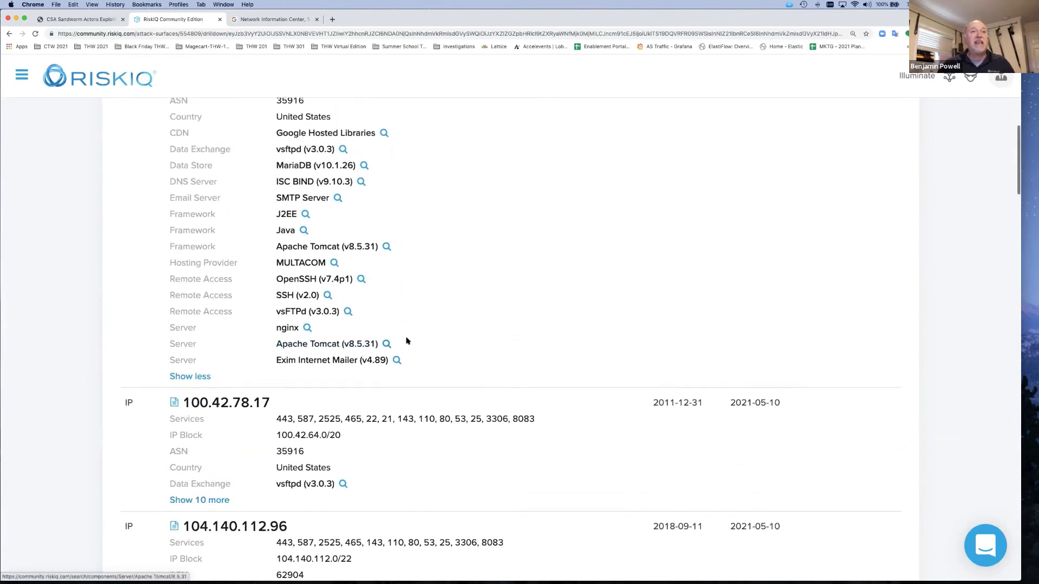
scroll(520, 238, "up", 1)
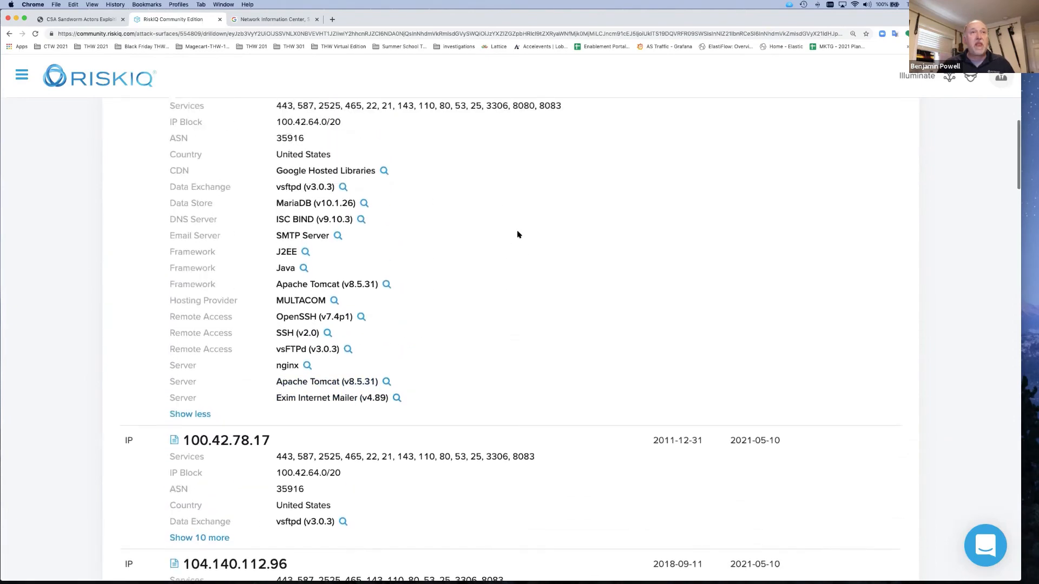
right_click(379, 402)
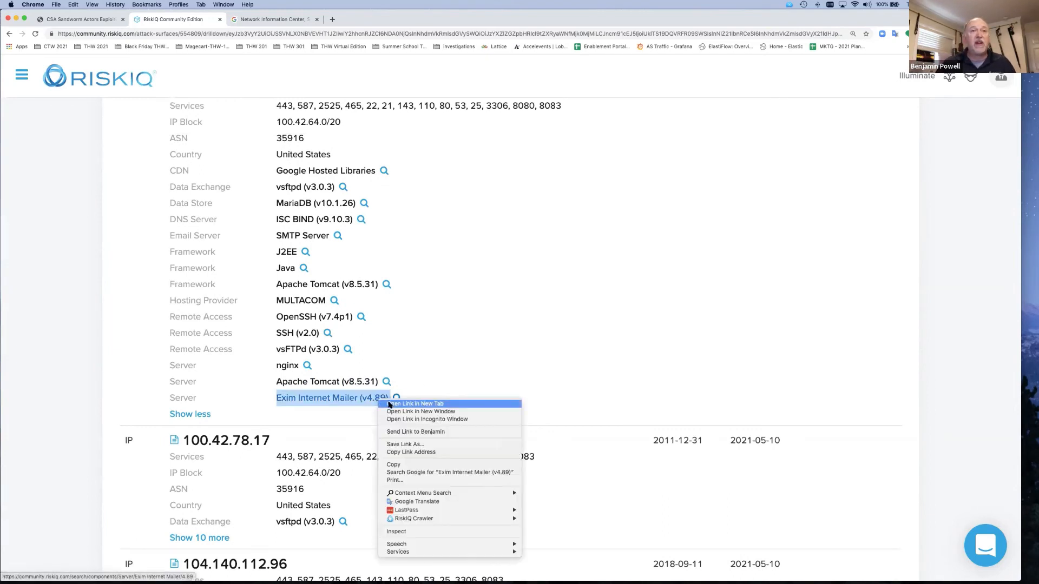
left_click(389, 405)
left_click(271, 19)
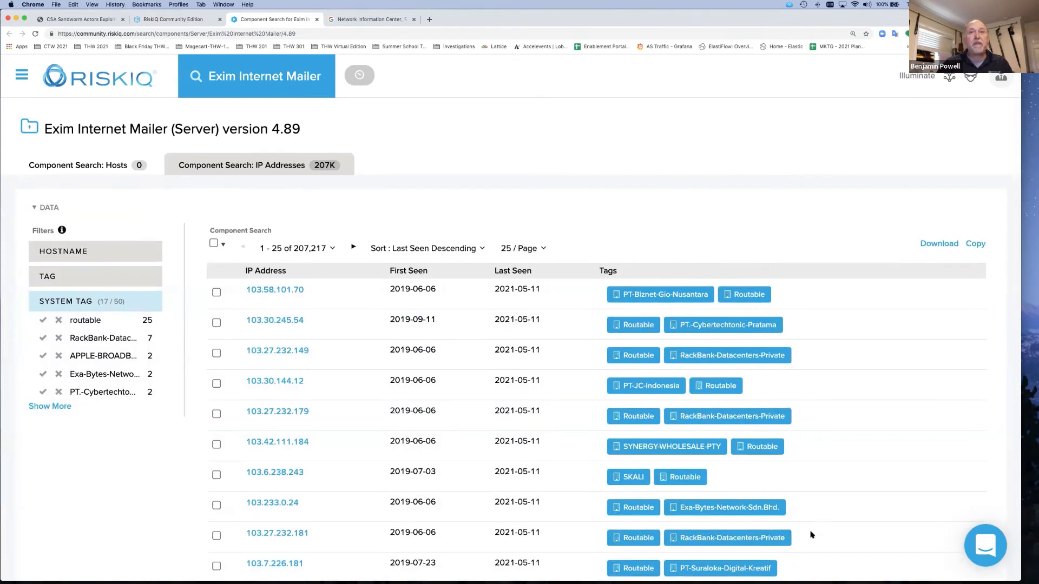
scroll(845, 426, "down", 1)
scroll(338, 185, "up", 2)
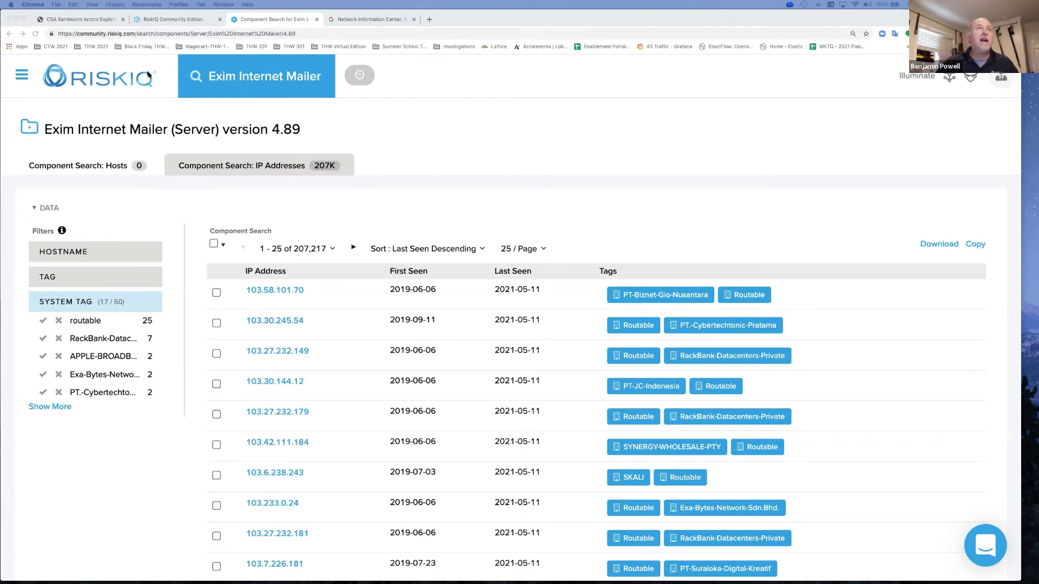
Return to the RiskIQ home page and search for apt33.
left_click(92, 74)
left_click(237, 86)
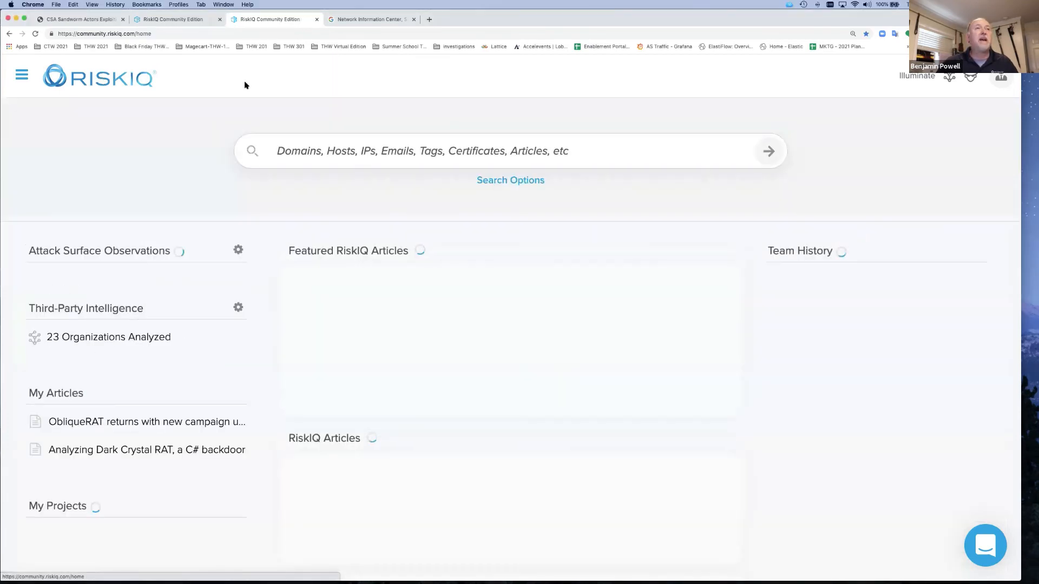
left_click(338, 151)
type("a")
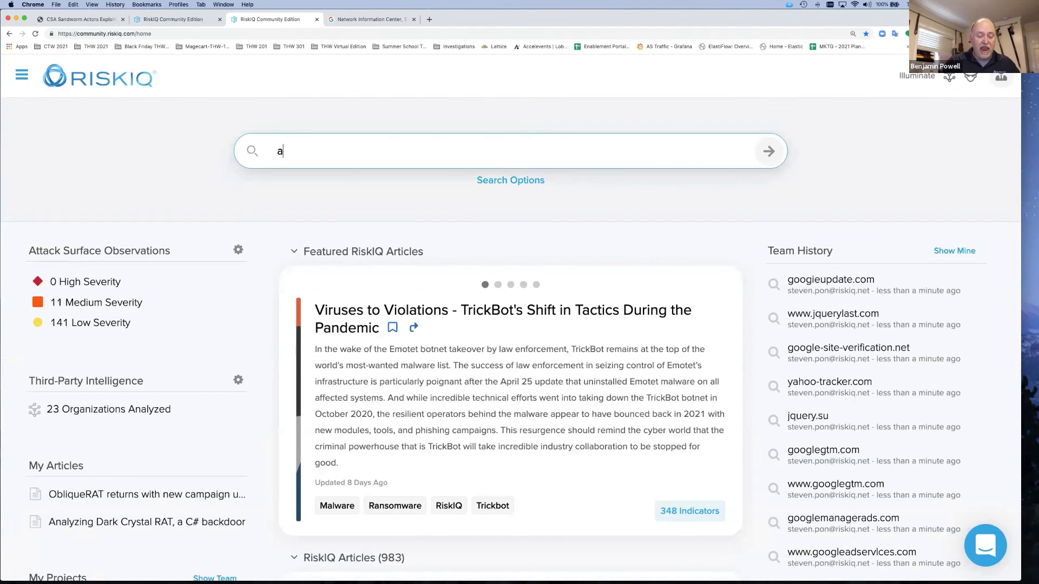
type("pt33")
key("Return")
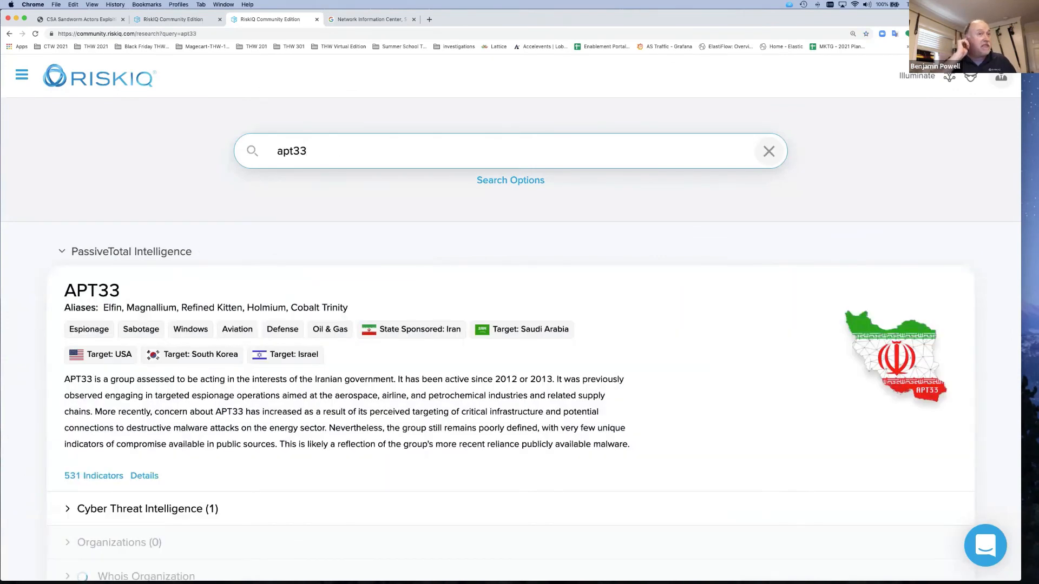
Open the full APT33 intelligence profile from the search results, read its synopsis and check the Analysis section.
scroll(363, 217, "down", 3)
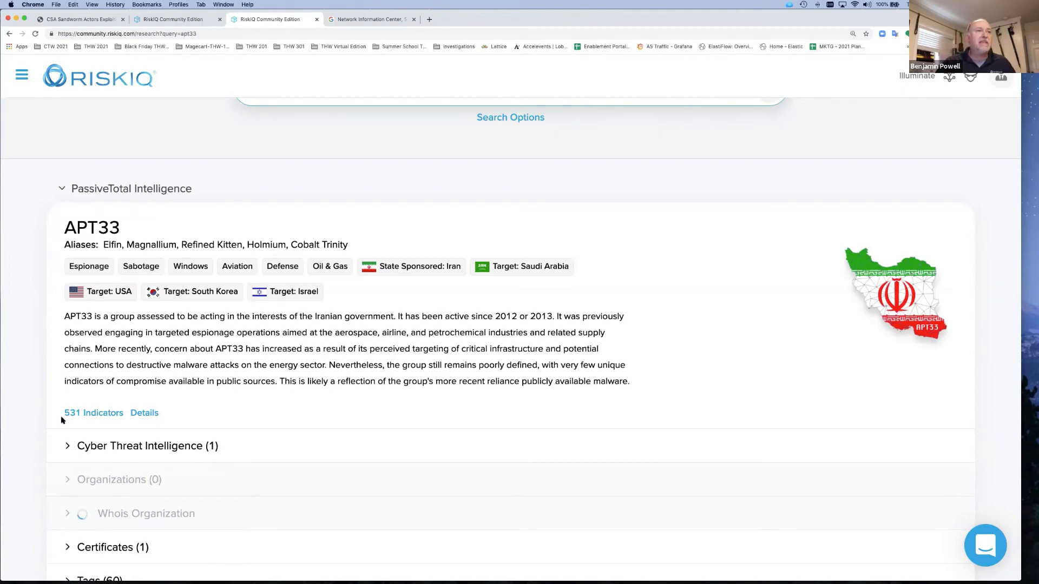
left_click(146, 415)
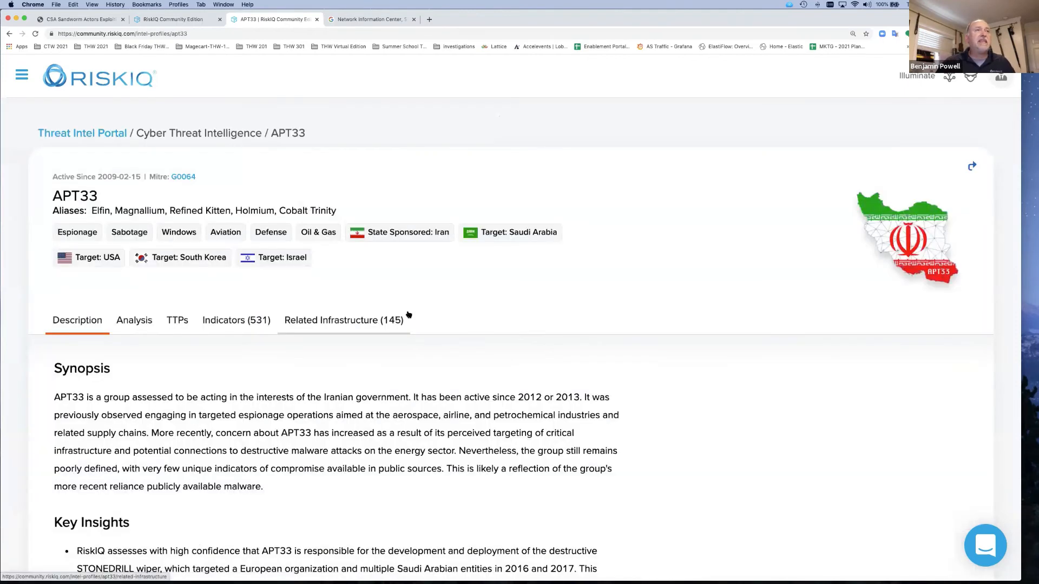
scroll(447, 281, "down", 4)
scroll(449, 279, "down", 1)
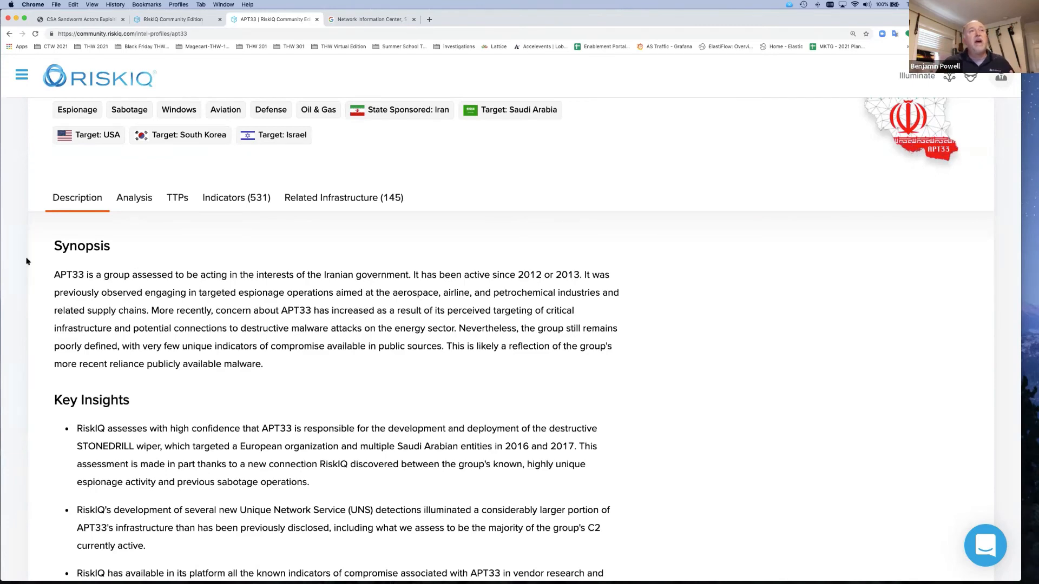
left_click(136, 199)
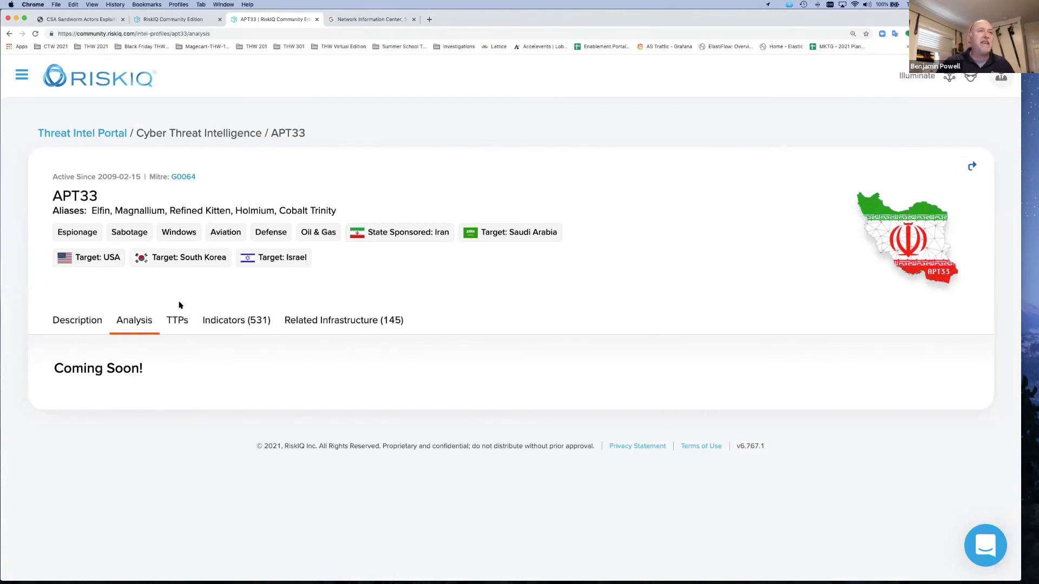
Return to the APT33 description and review its Key Insights and Background and Targeting sections.
left_click(78, 320)
scroll(336, 337, "down", 5)
scroll(336, 338, "down", 10)
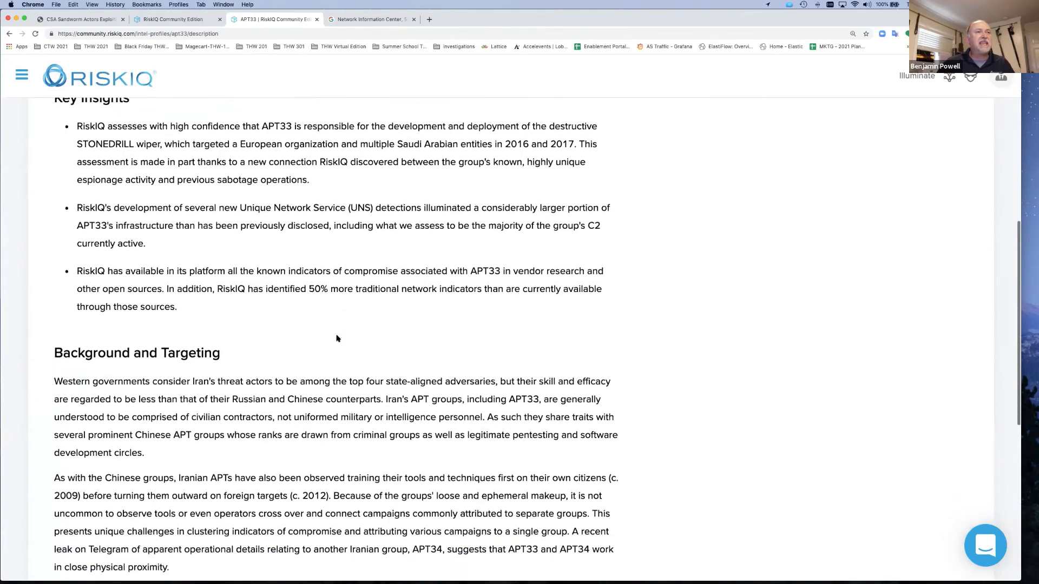
scroll(336, 338, "down", 2)
scroll(337, 338, "up", 7)
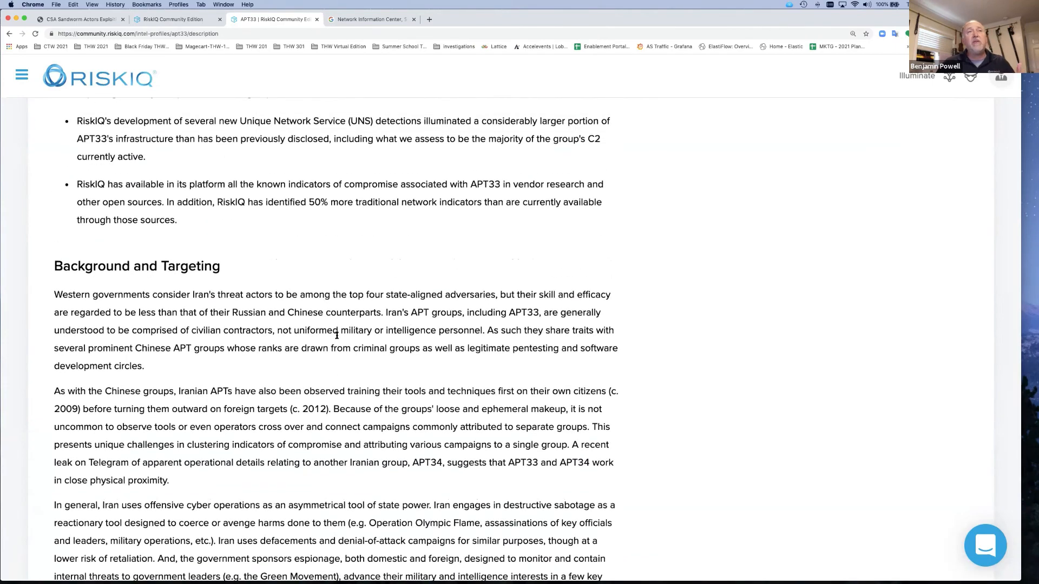
scroll(337, 335, "up", 8)
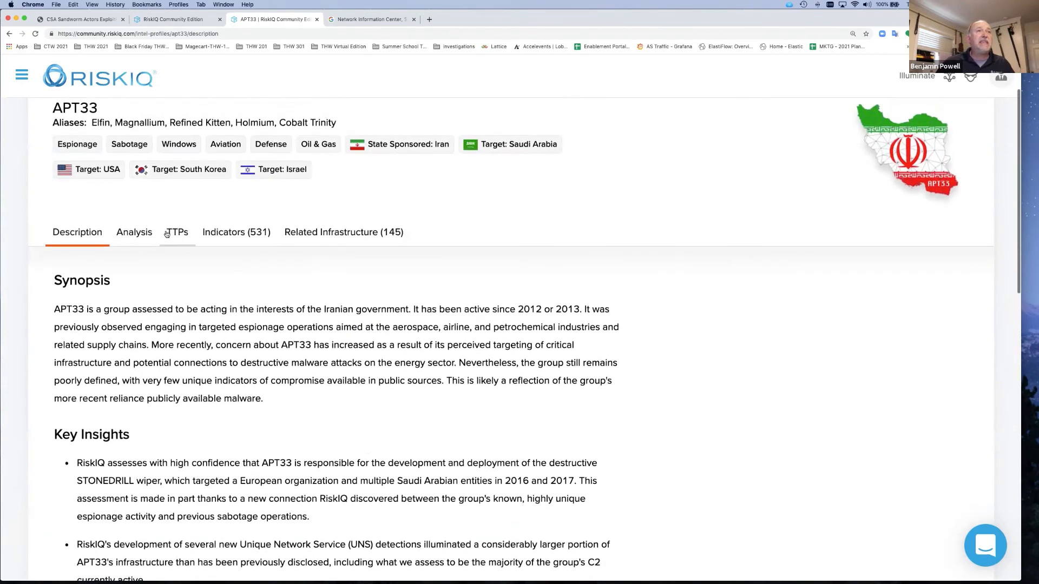
Review APT33's TTPs, including its tradecraft, custom code and implants, commodity implants, and publicly available tools.
left_click(176, 233)
scroll(432, 336, "down", 2)
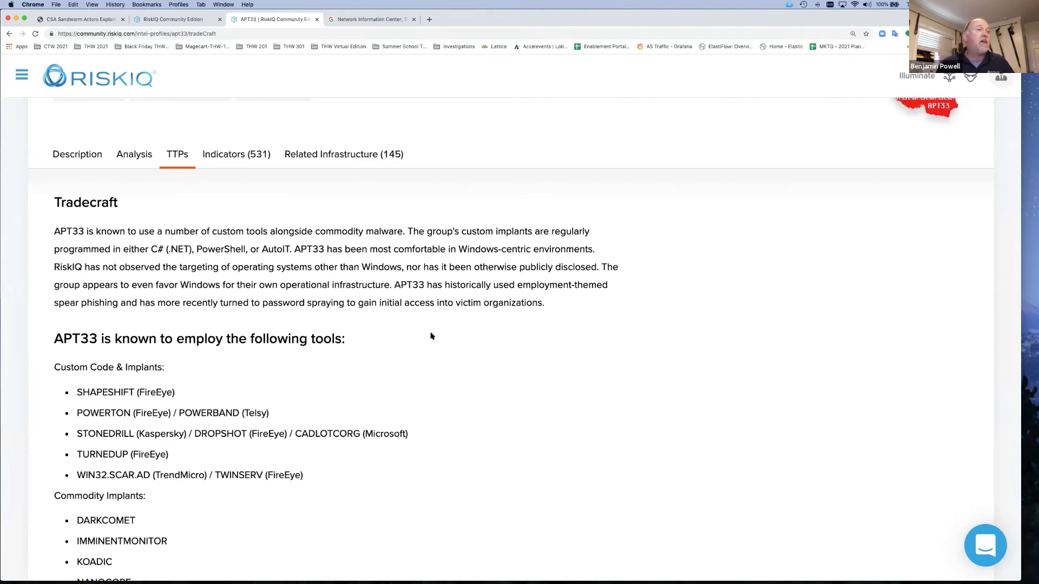
scroll(432, 336, "down", 3)
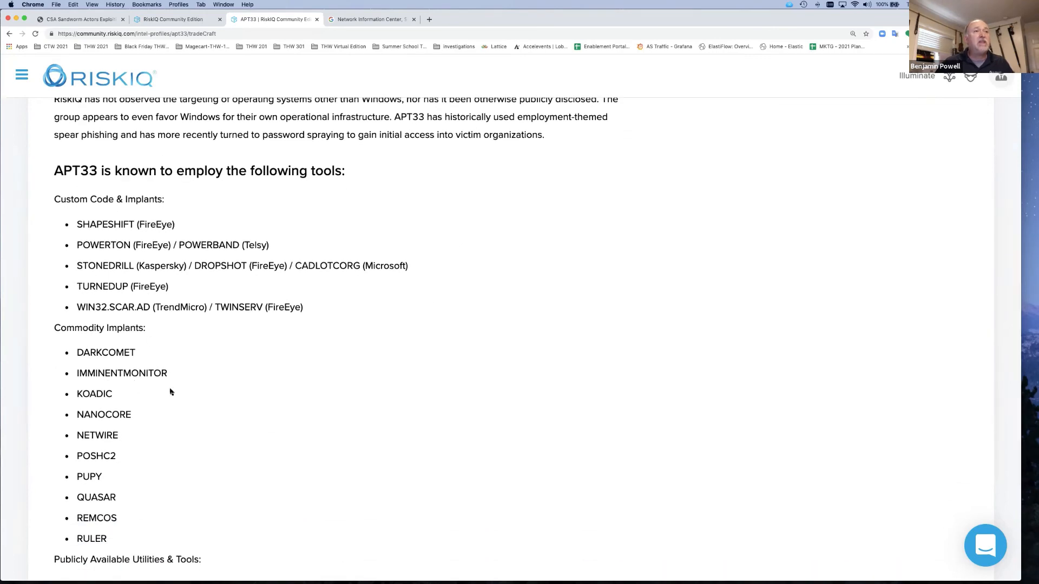
scroll(280, 302, "down", 2)
scroll(281, 302, "down", 2)
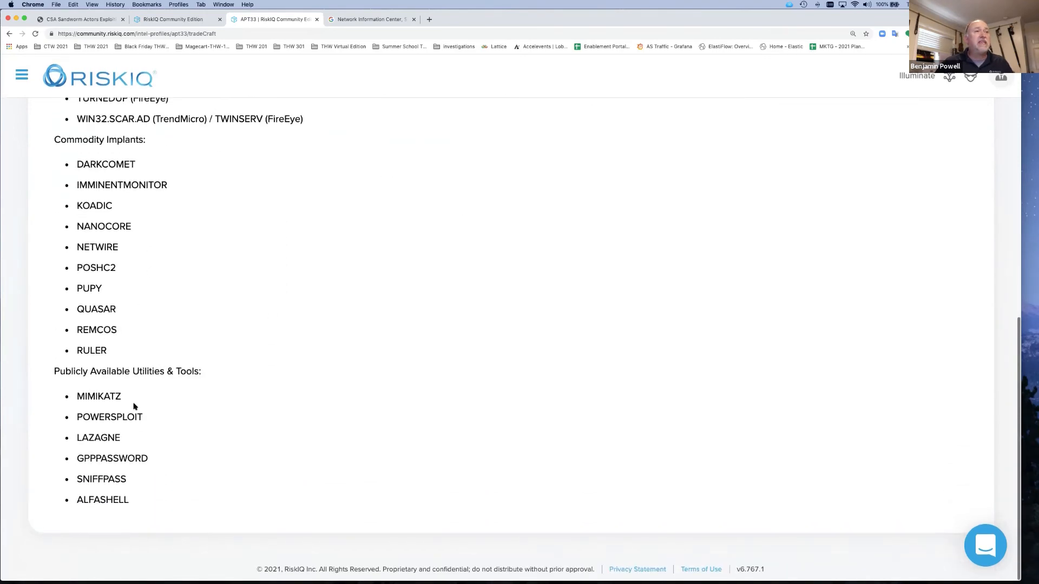
scroll(167, 422, "up", 4)
scroll(233, 382, "up", 5)
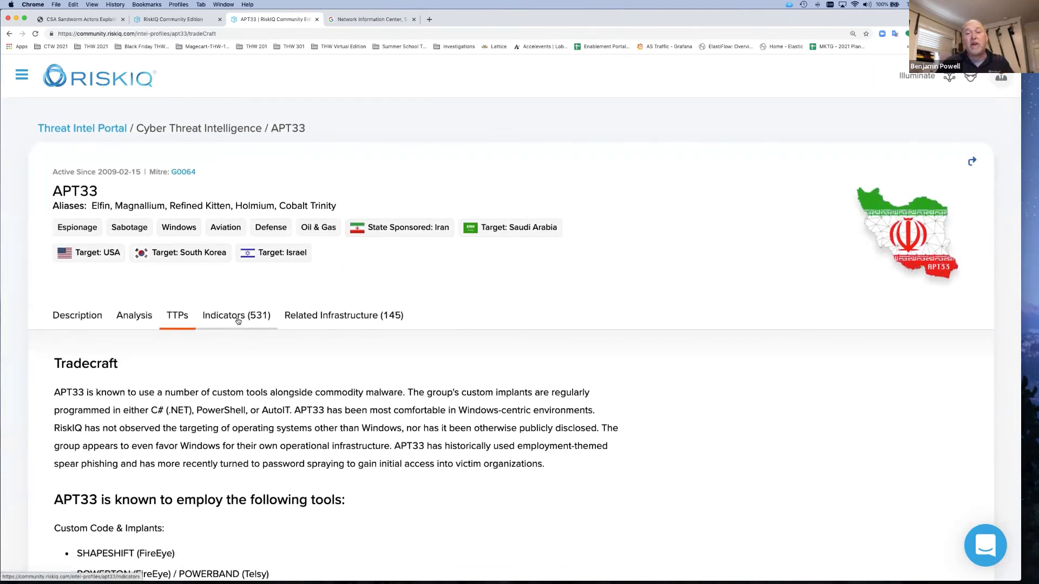
Examine APT33's indicator list and its related infrastructure.
left_click(238, 322)
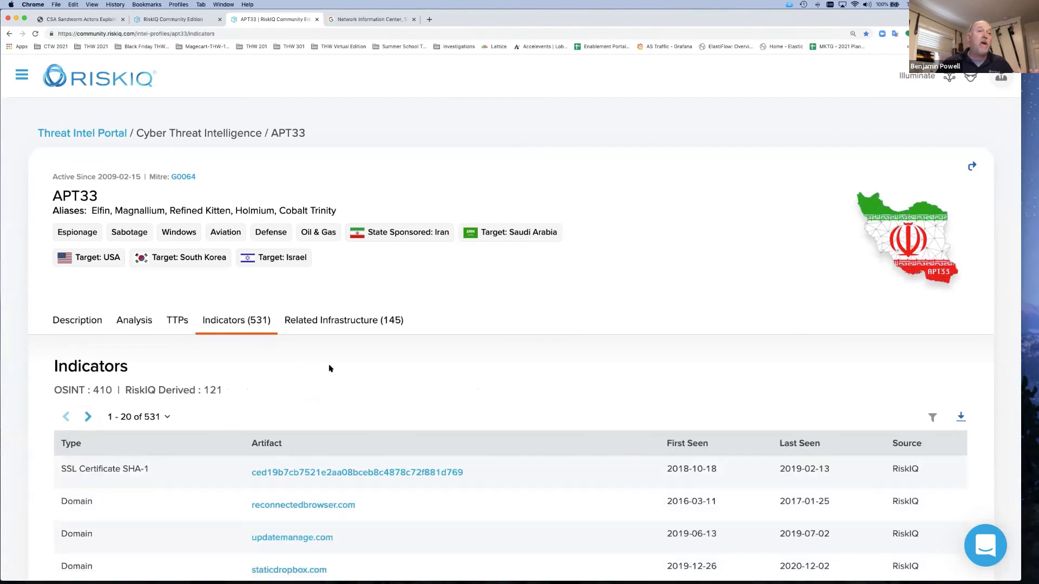
scroll(327, 364, "down", 1)
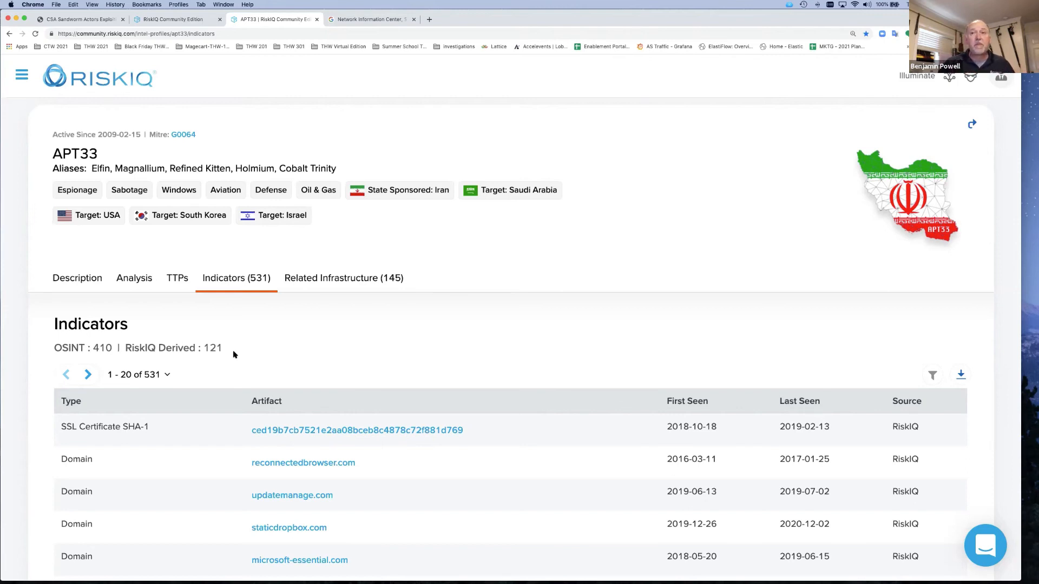
left_click(319, 287)
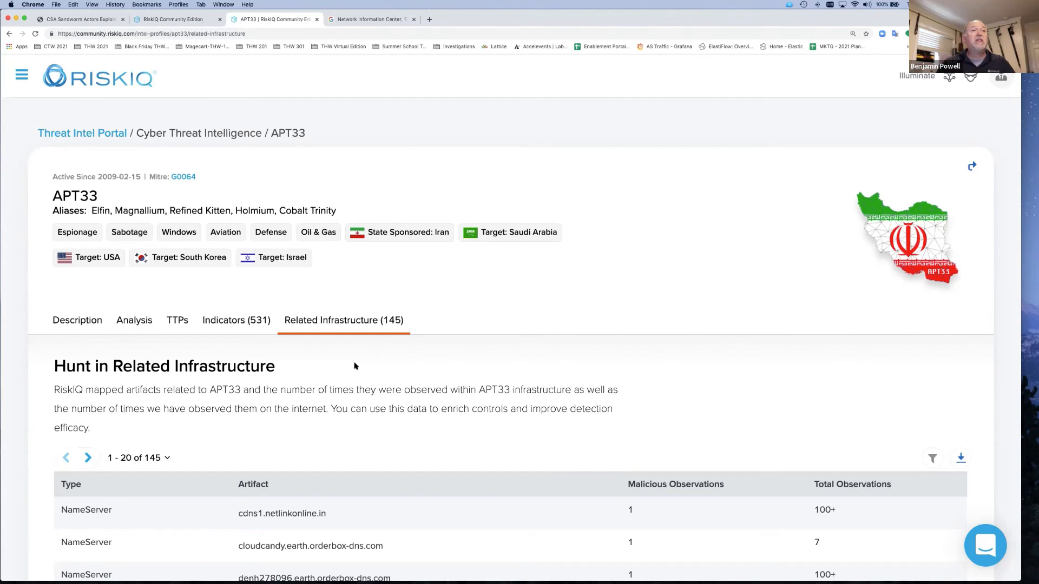
Open checkcertificates.com from APT33's indicators in a new tab, close the Network Information Center tab, and display the domain.
left_click(230, 327)
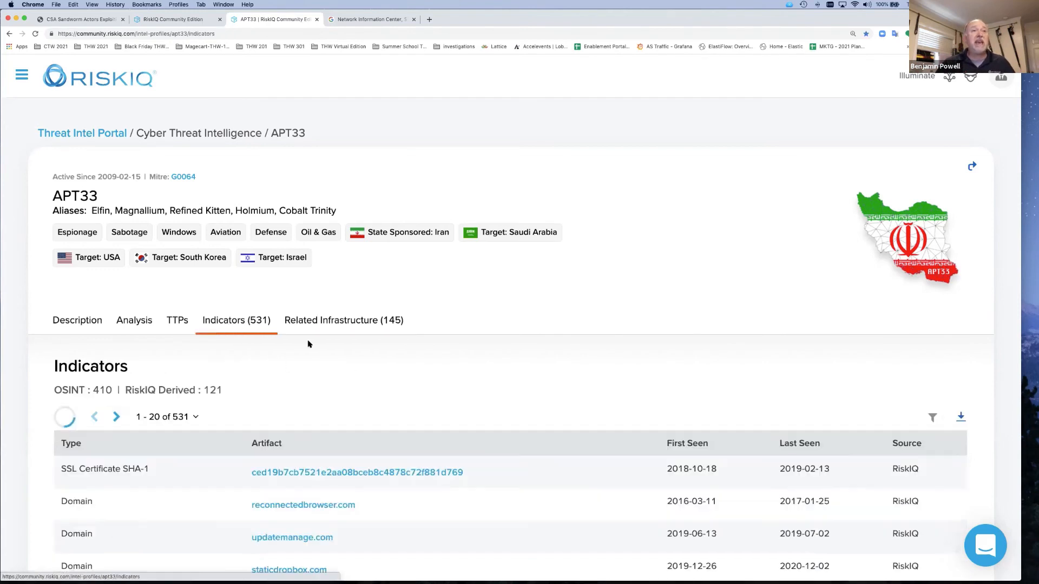
scroll(390, 353, "down", 3)
scroll(395, 356, "down", 8)
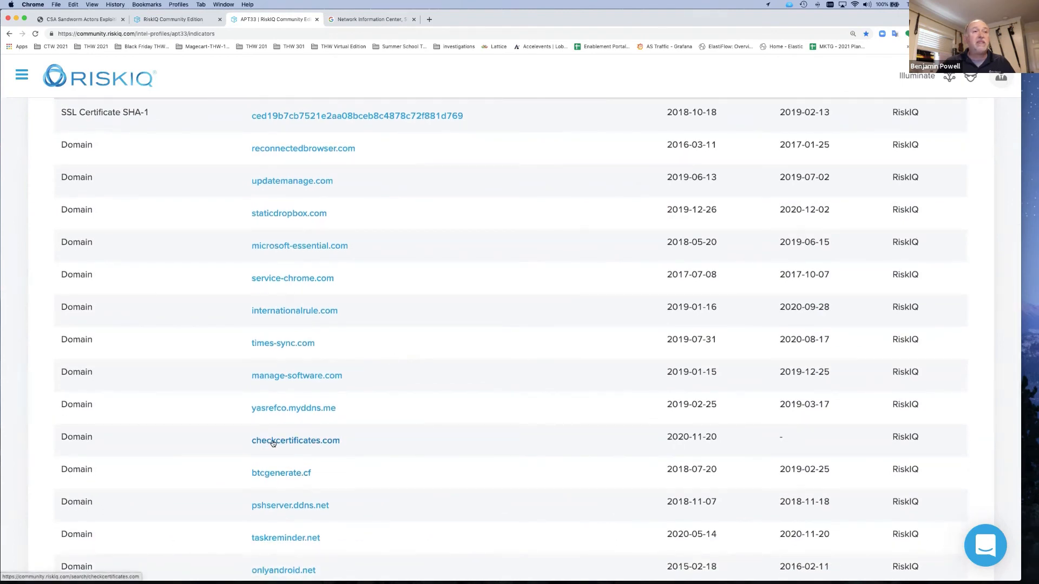
right_click(273, 443)
left_click(291, 431)
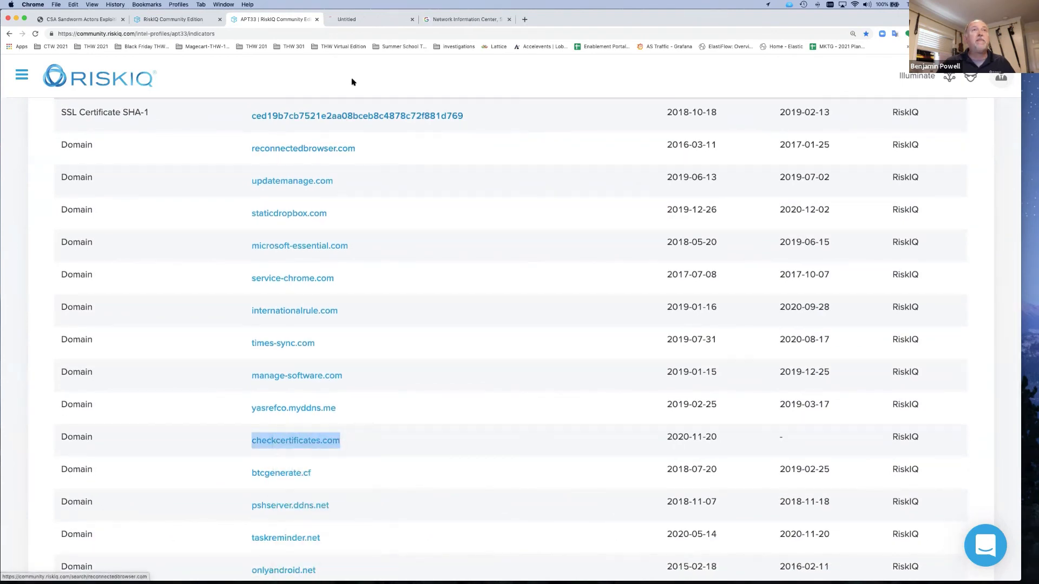
left_click(509, 19)
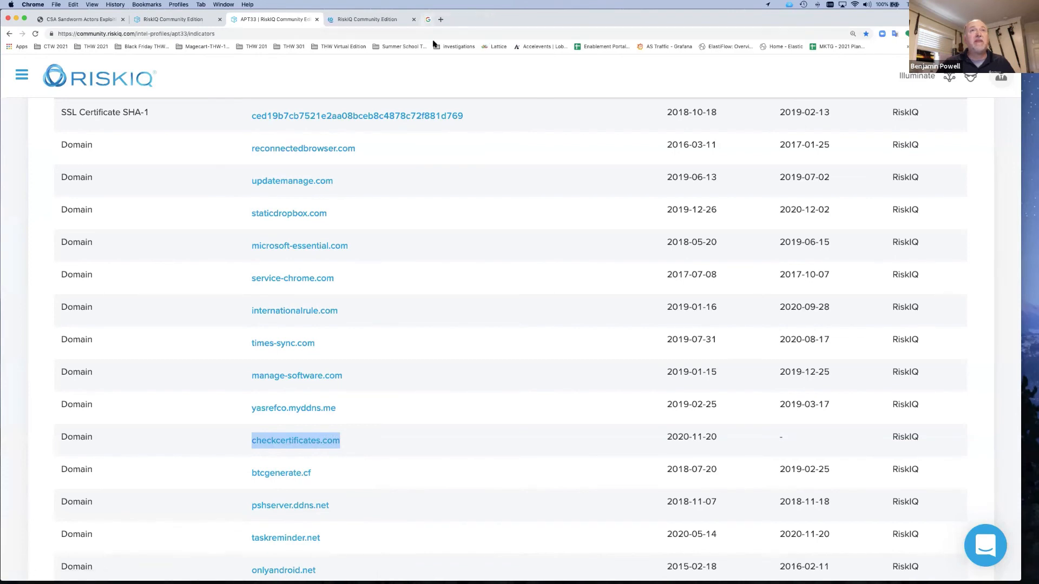
left_click(375, 22)
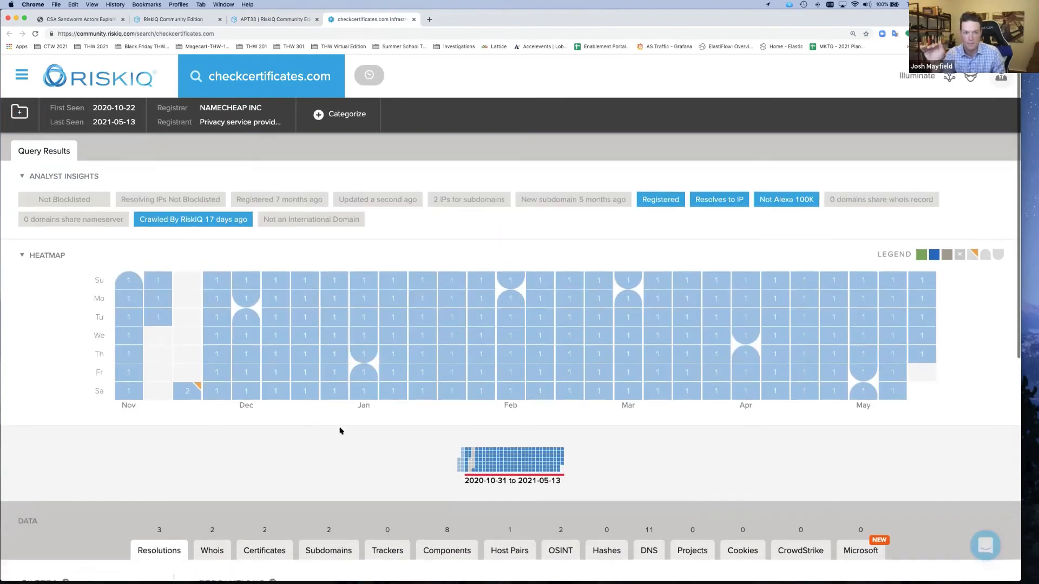
Review the heatmap and resolutions of checkcertificates.com, and open its resolving IP 104.140.245.61 in a new tab to inspect the IP's heatmap.
scroll(340, 431, "down", 1)
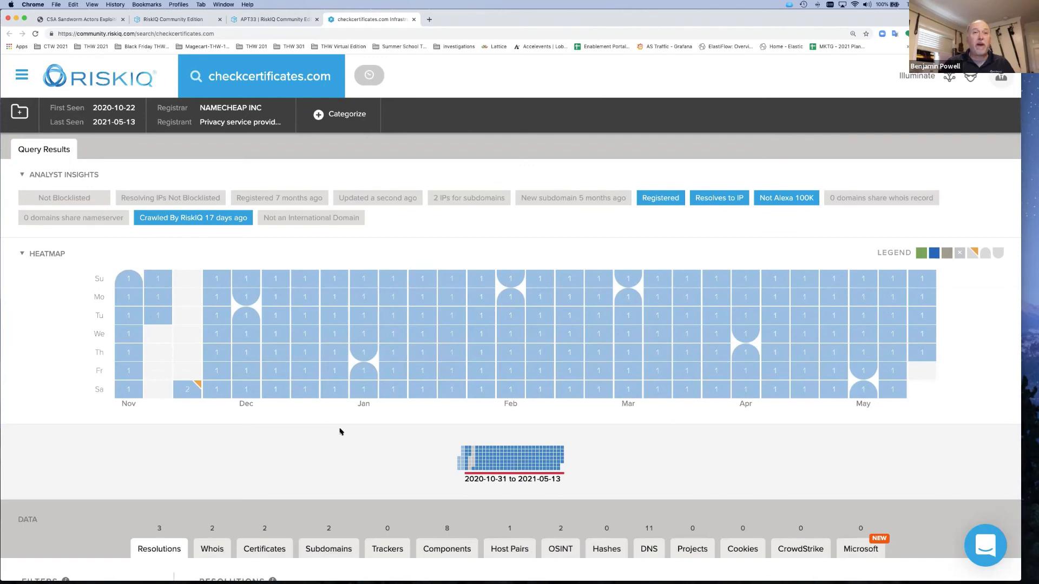
scroll(341, 431, "down", 5)
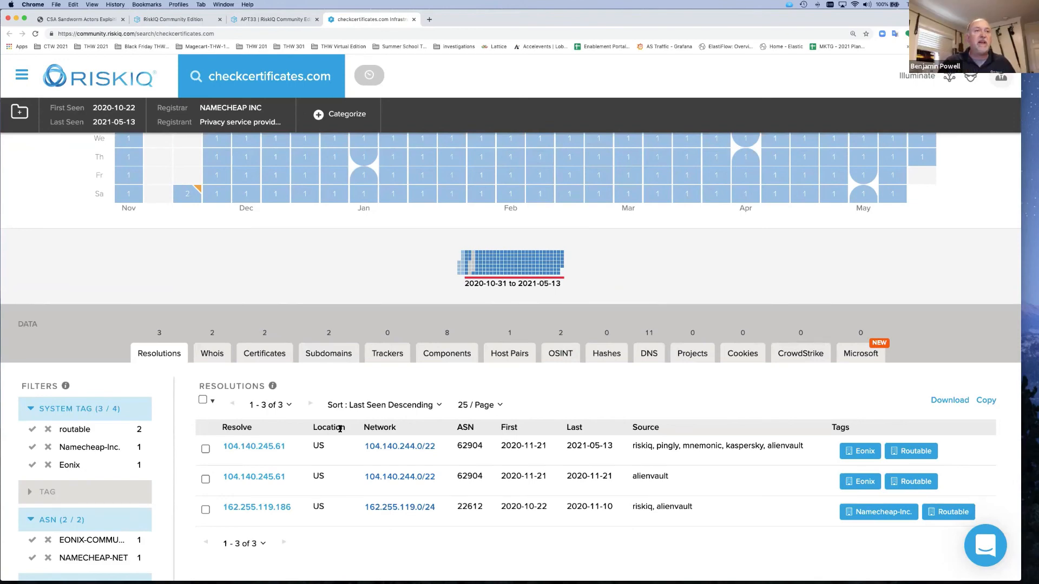
right_click(259, 449)
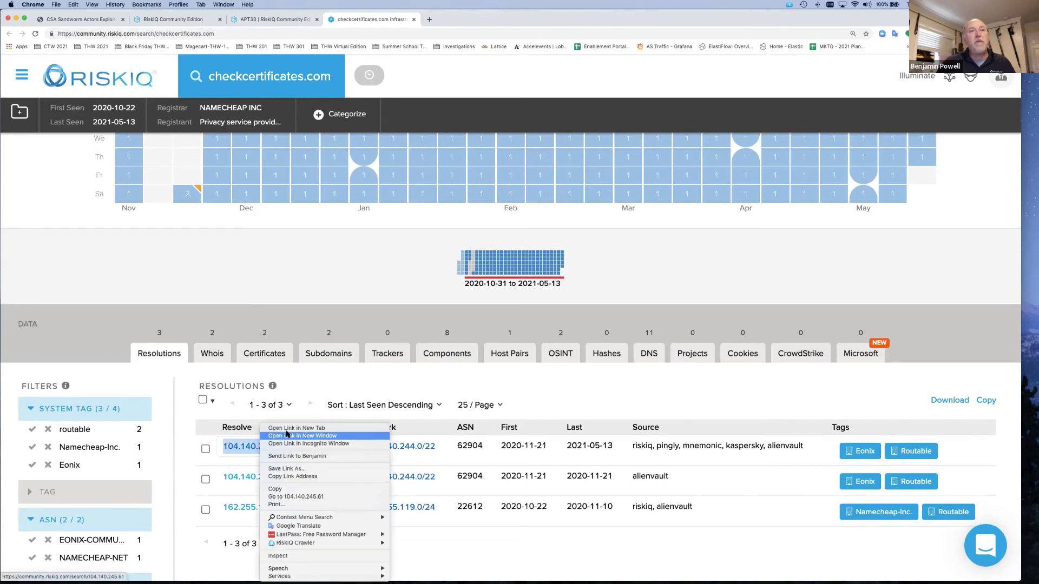
left_click(295, 431)
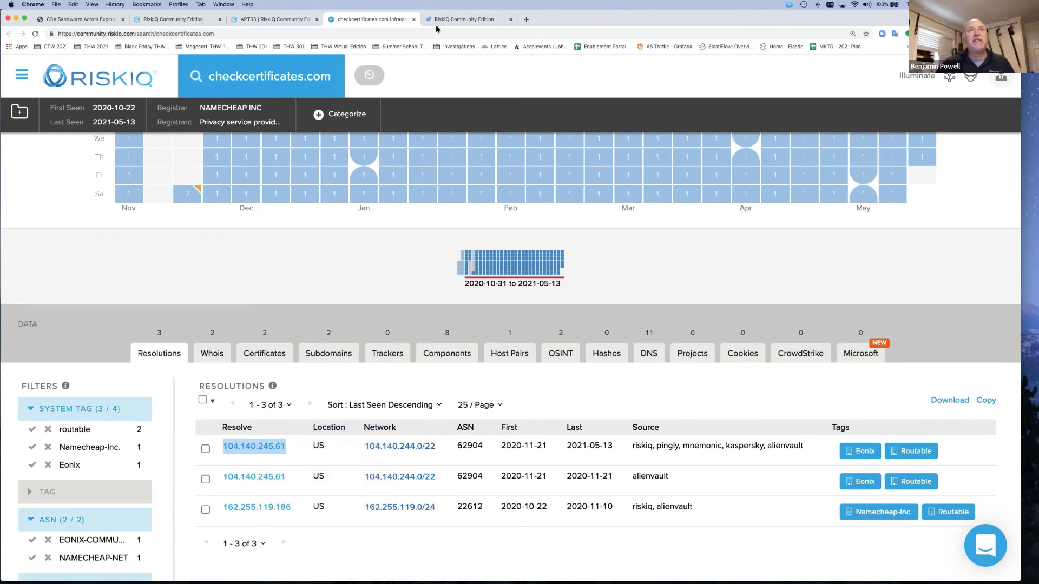
left_click(440, 18)
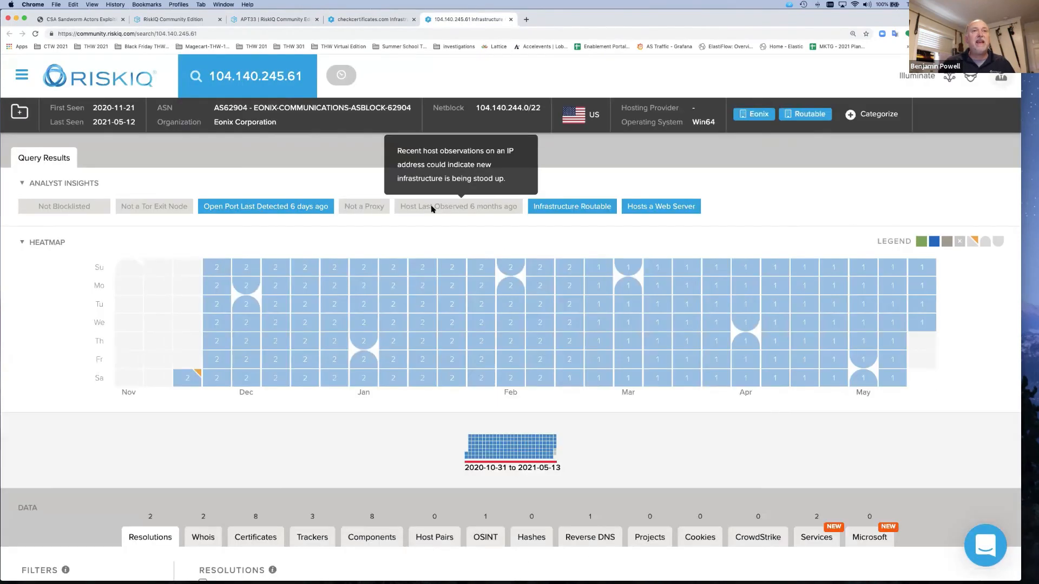
scroll(427, 356, "down", 1)
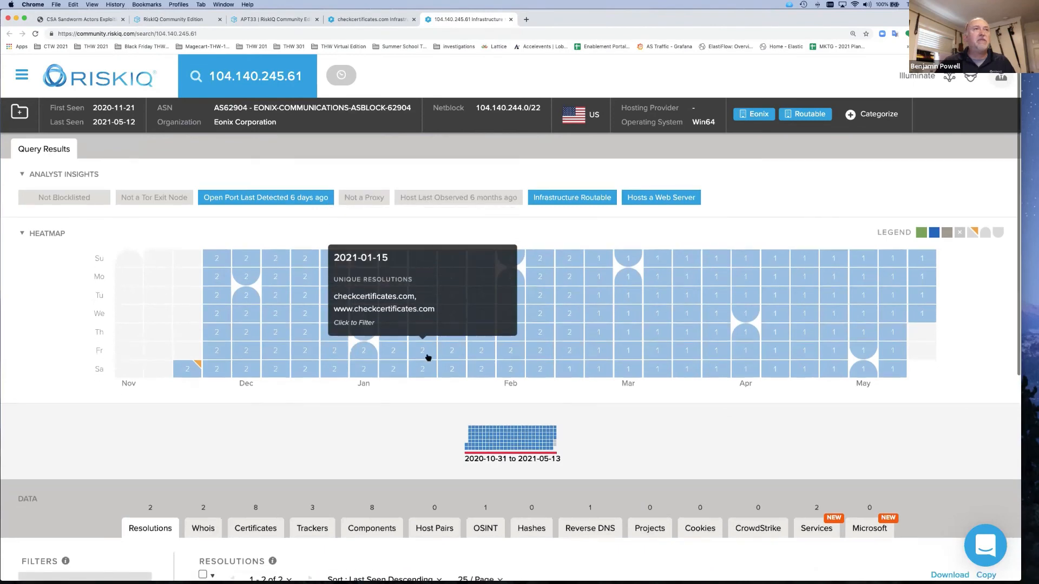
scroll(428, 357, "down", 1)
scroll(428, 356, "up", 1)
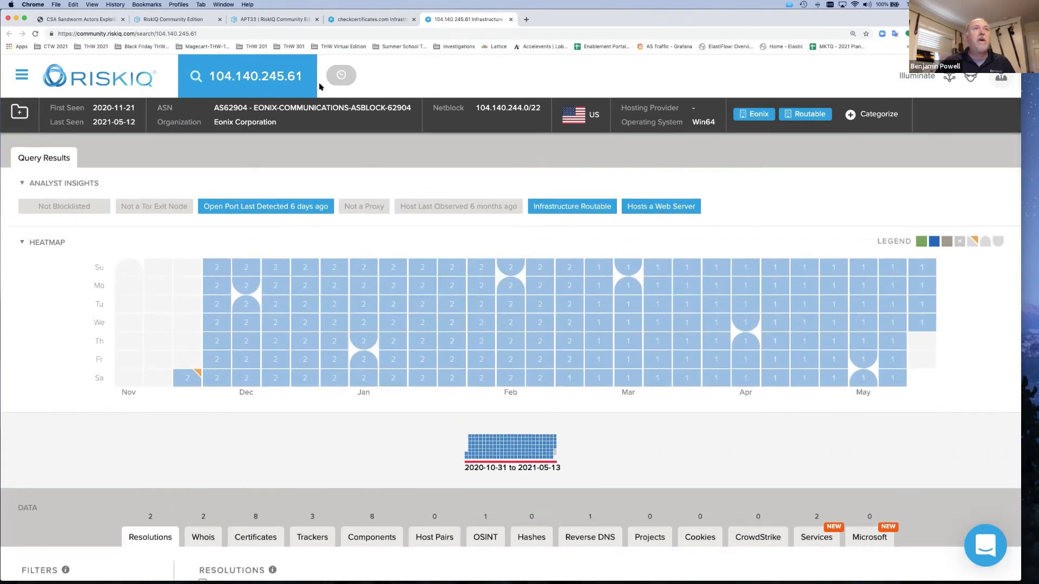
Copy the IP 104.140.245.61, open the RiskIQ home page in a new tab, and search for that IP there.
left_click(239, 76)
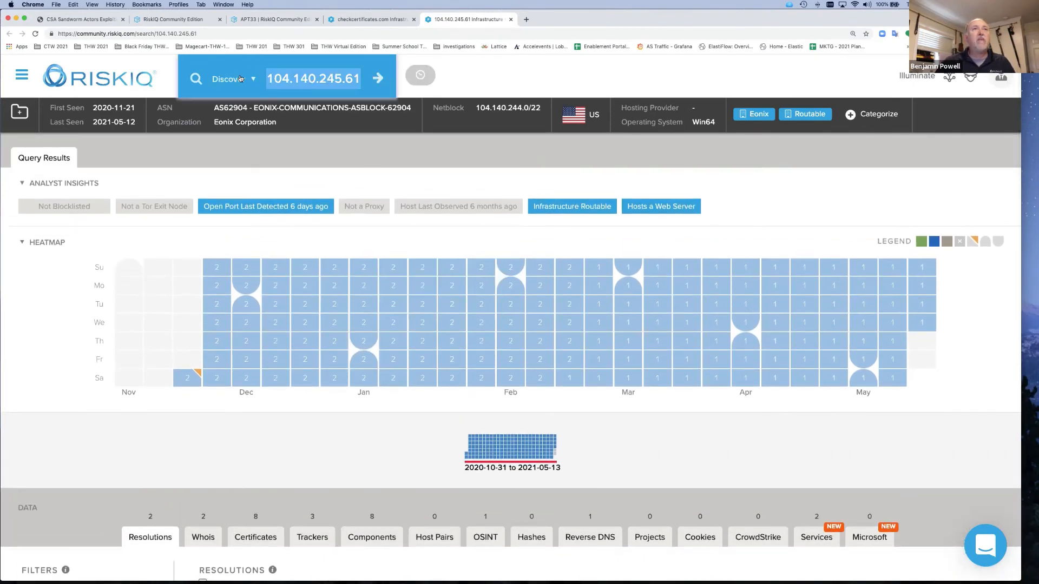
right_click(320, 81)
left_click(351, 138)
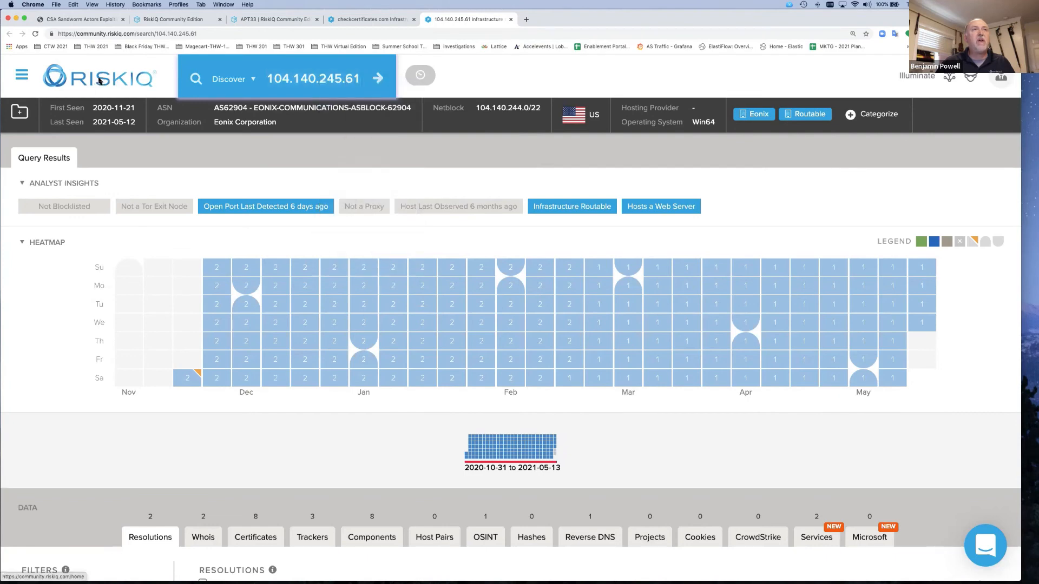
right_click(140, 77)
left_click(168, 85)
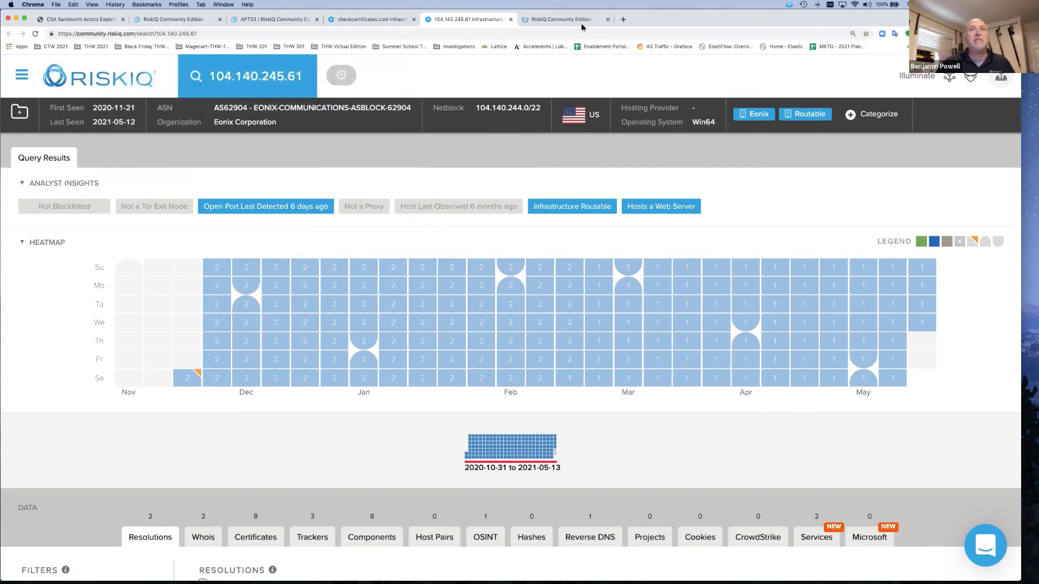
left_click(592, 23)
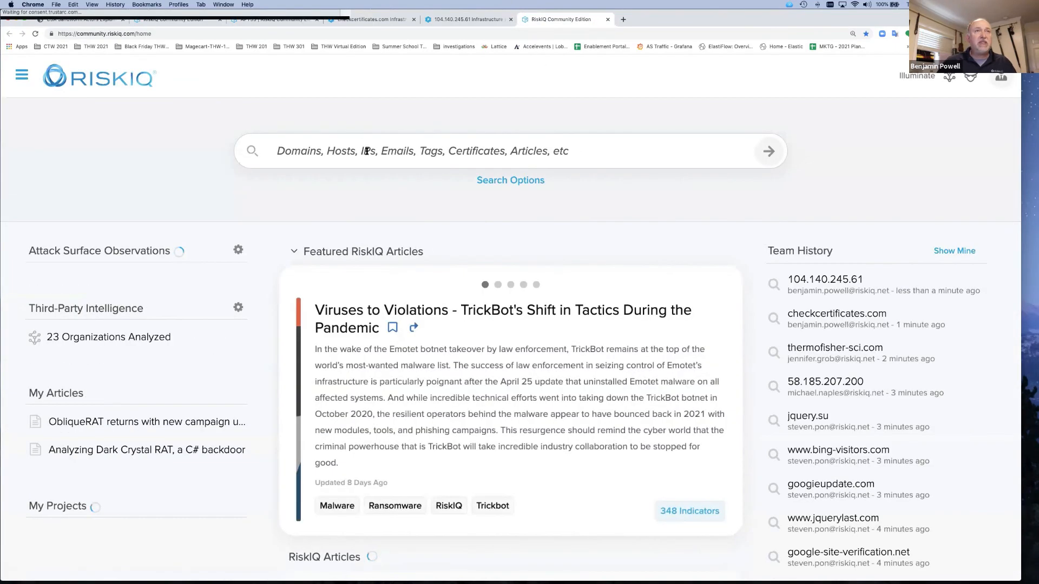
key("super+v")
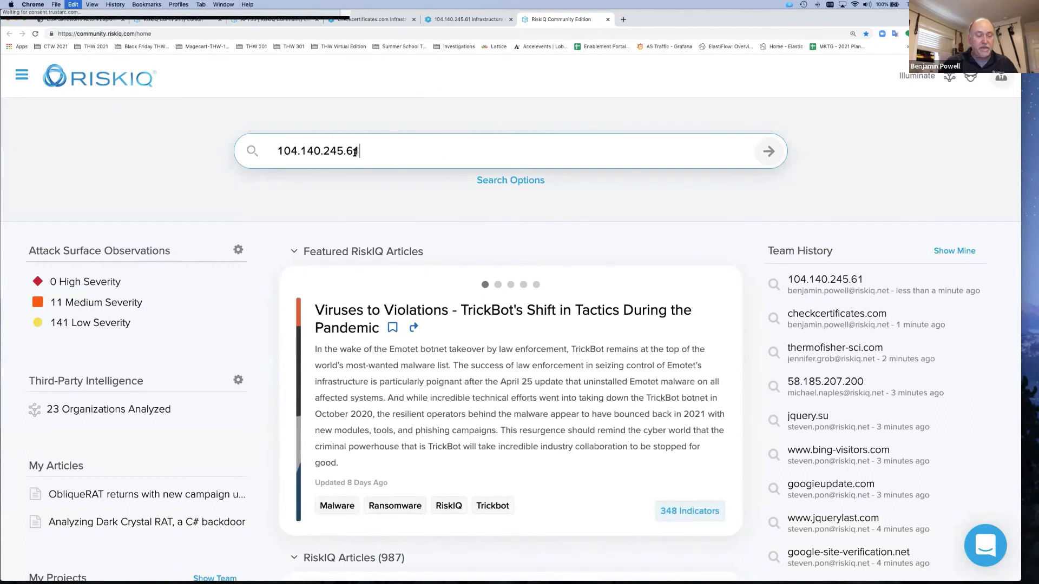
key("Return")
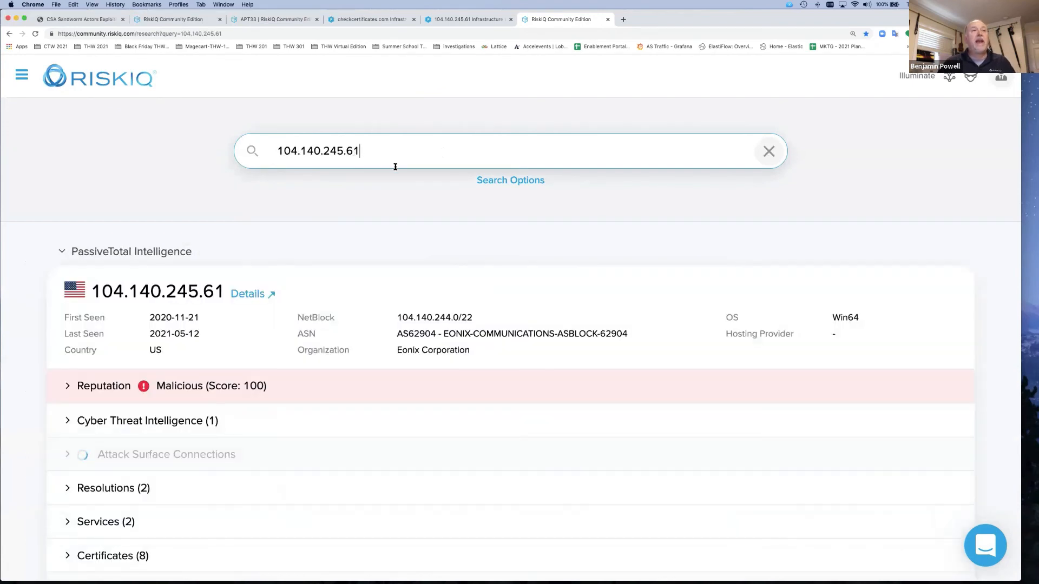
Examine the reputation rules, cyber threat intelligence profile and attack surface connections of 104.140.245.61.
scroll(326, 251, "down", 4)
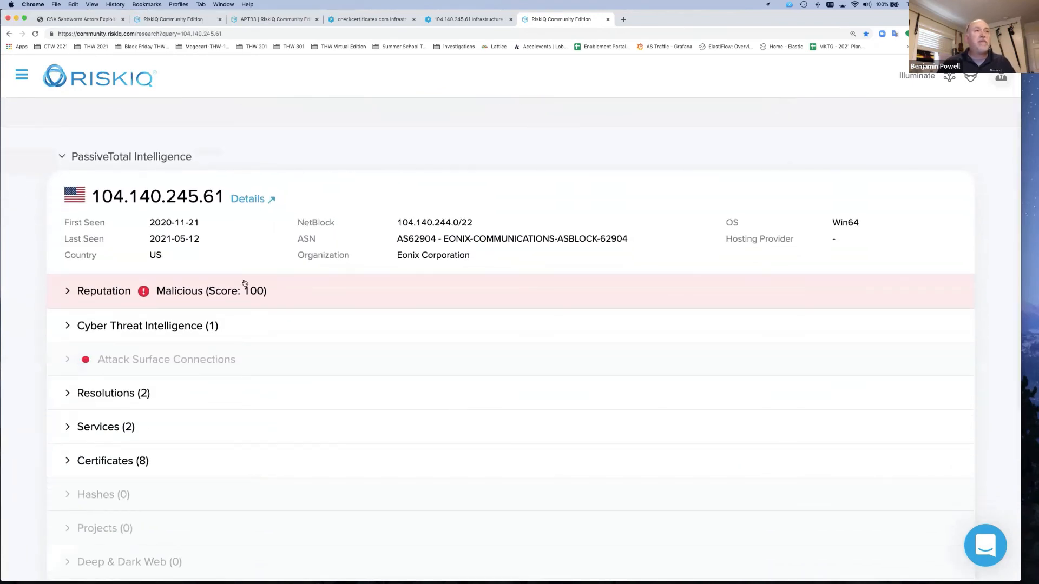
left_click(241, 288)
scroll(411, 303, "down", 4)
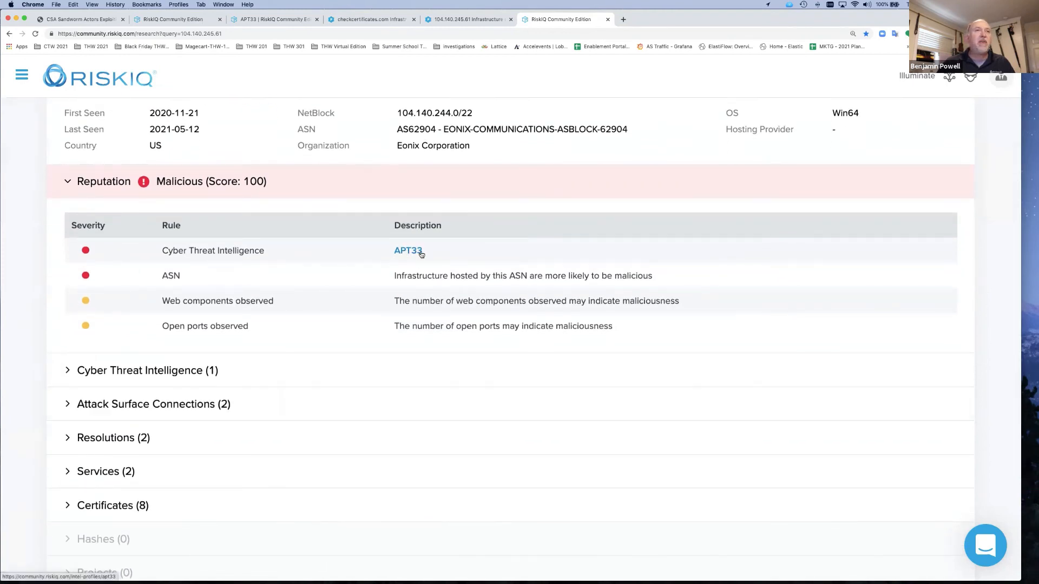
scroll(283, 320, "down", 2)
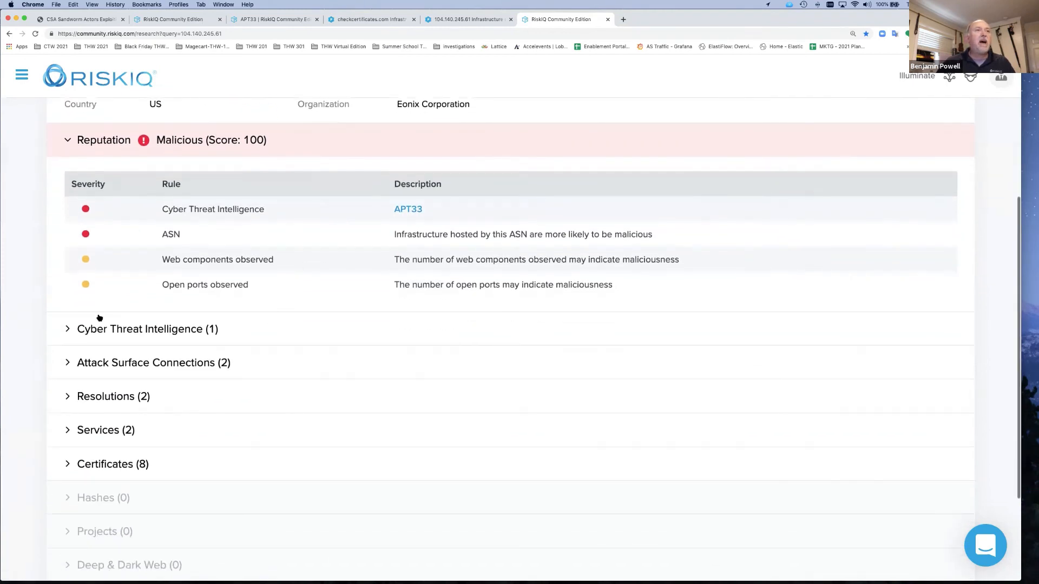
left_click(71, 329)
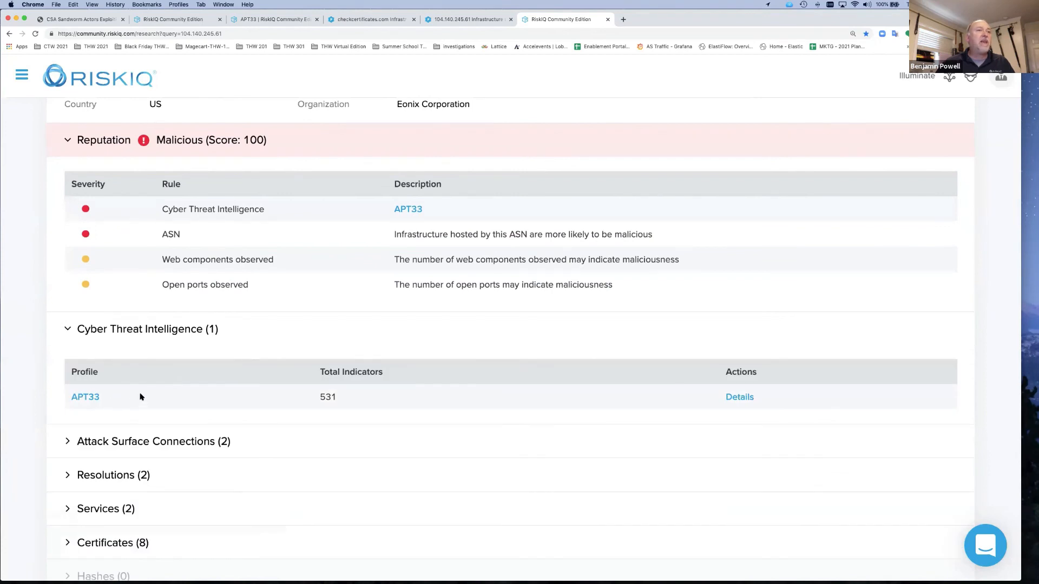
scroll(139, 397, "down", 2)
left_click(66, 395)
scroll(284, 356, "down", 4)
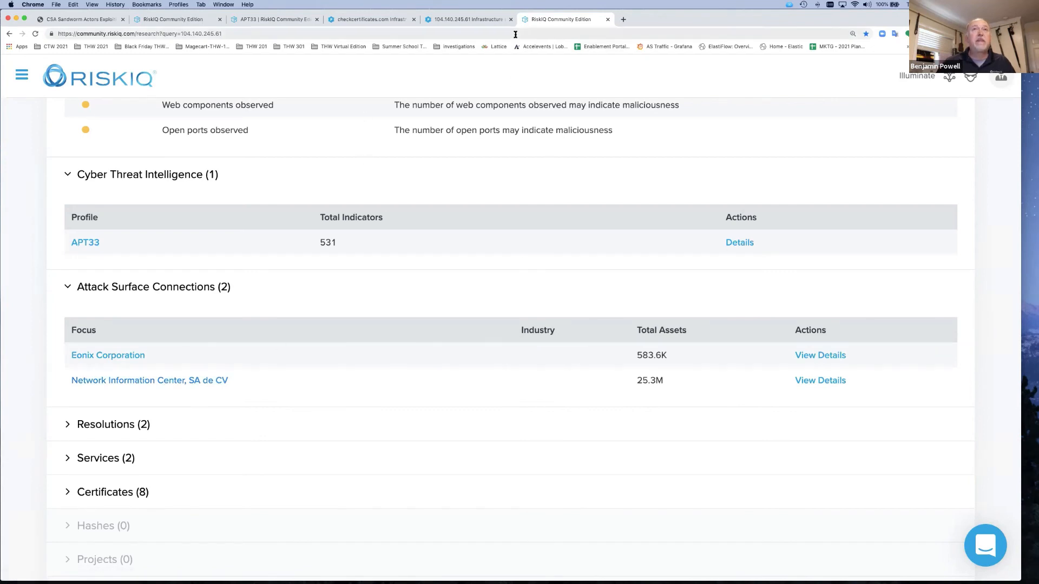
Return to the infrastructure results for 104.140.245.61 and review its services, including the server responses and certificate details.
left_click(433, 24)
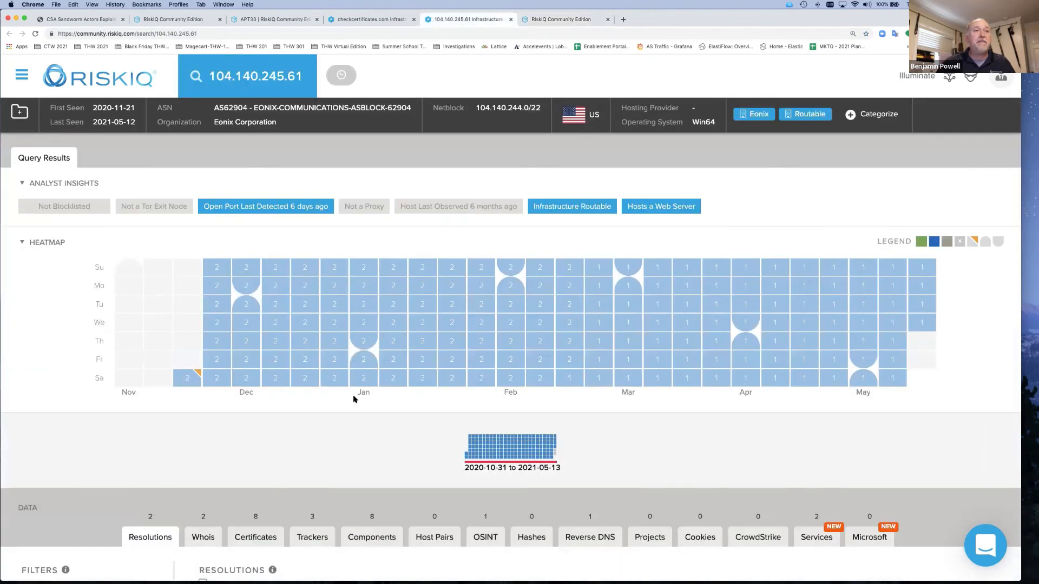
scroll(353, 398, "down", 2)
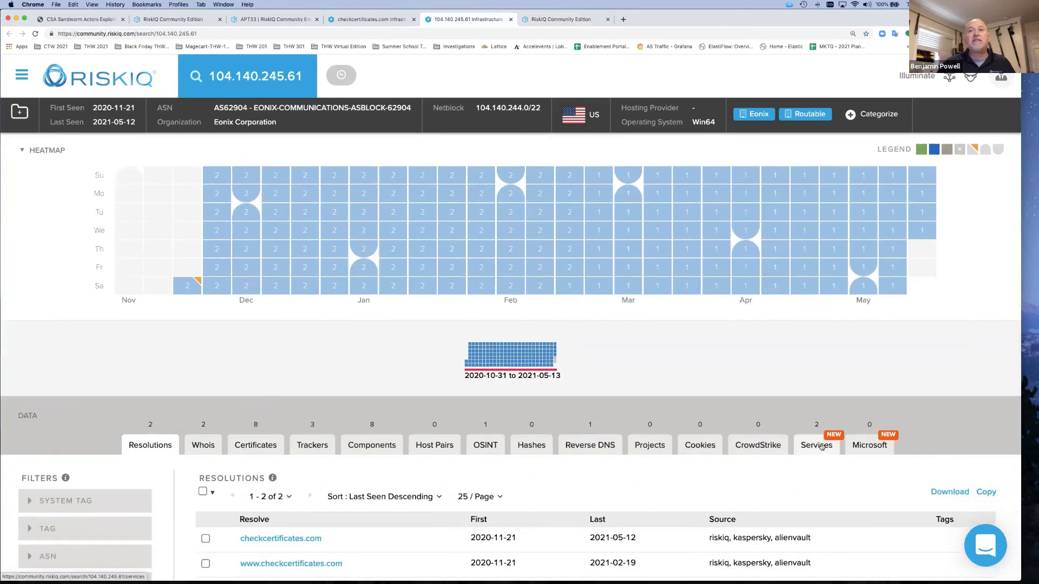
left_click(817, 449)
scroll(798, 370, "down", 10)
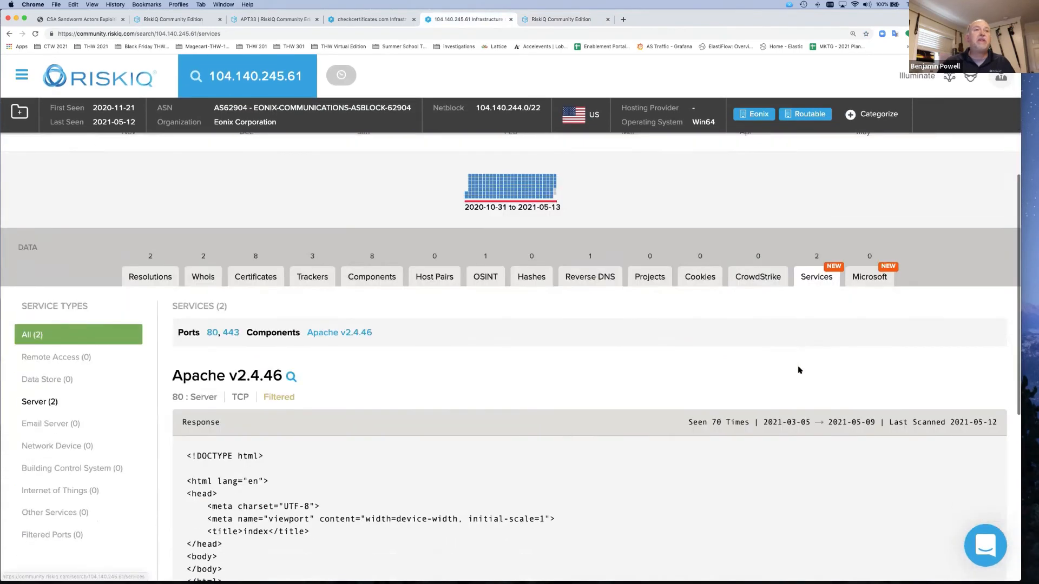
scroll(798, 371, "down", 3)
scroll(798, 370, "up", 6)
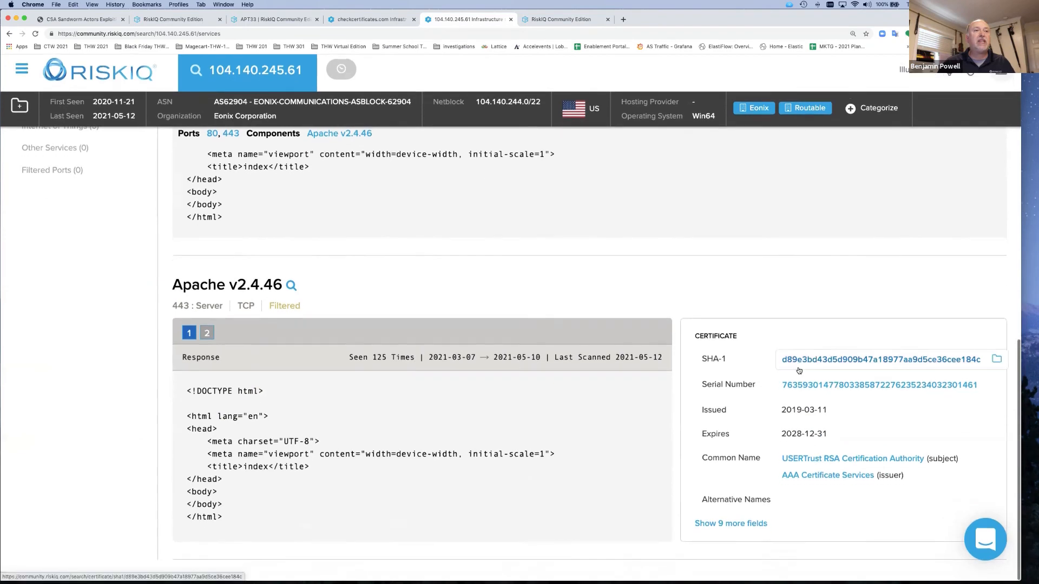
scroll(798, 370, "up", 3)
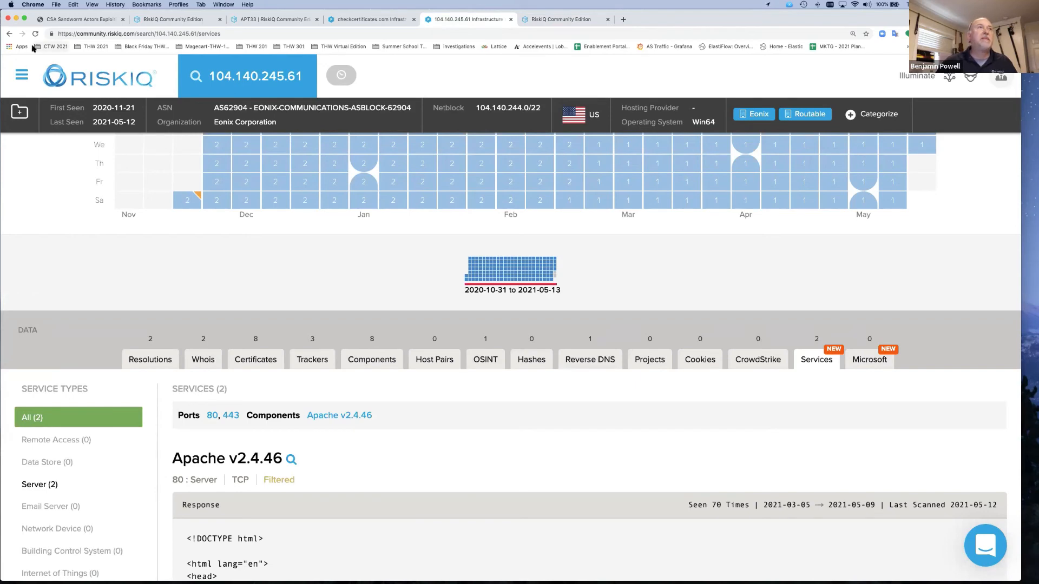
Open all bookmarks of the ATP33 folder inside CTW 2021 in a new window.
left_click(51, 47)
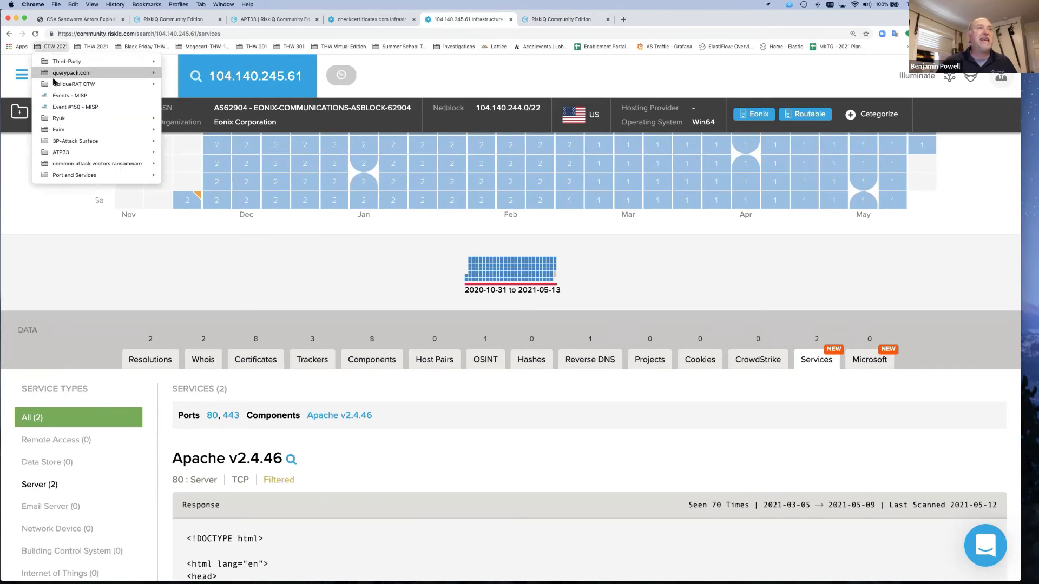
mouse_move(84, 175)
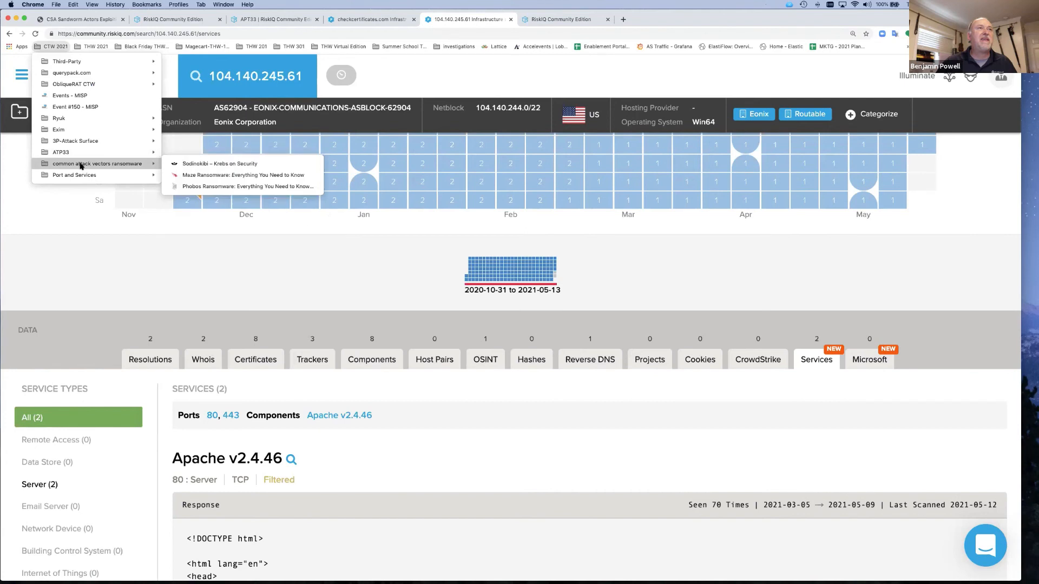
right_click(61, 154)
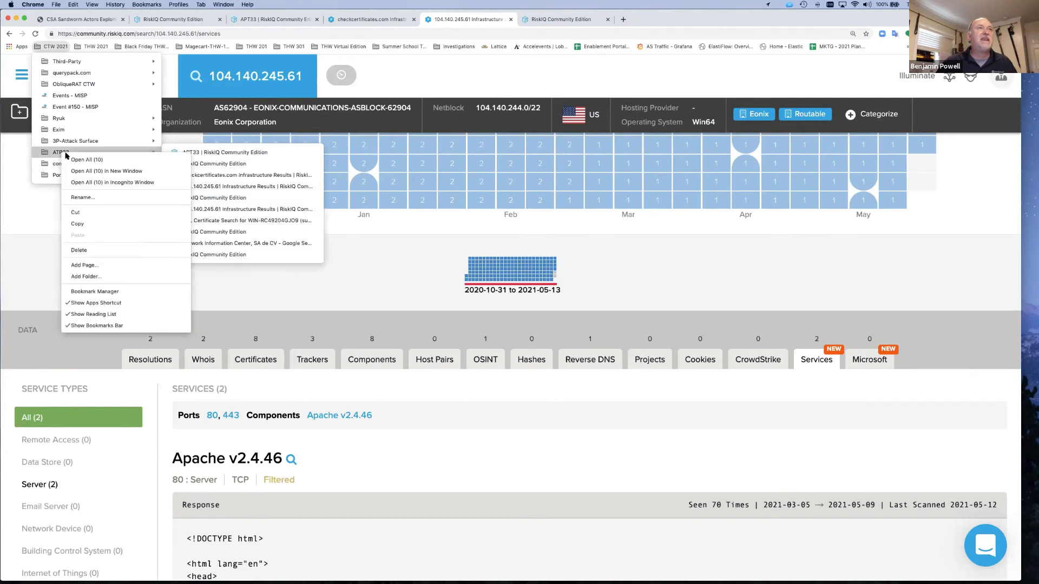
left_click(79, 171)
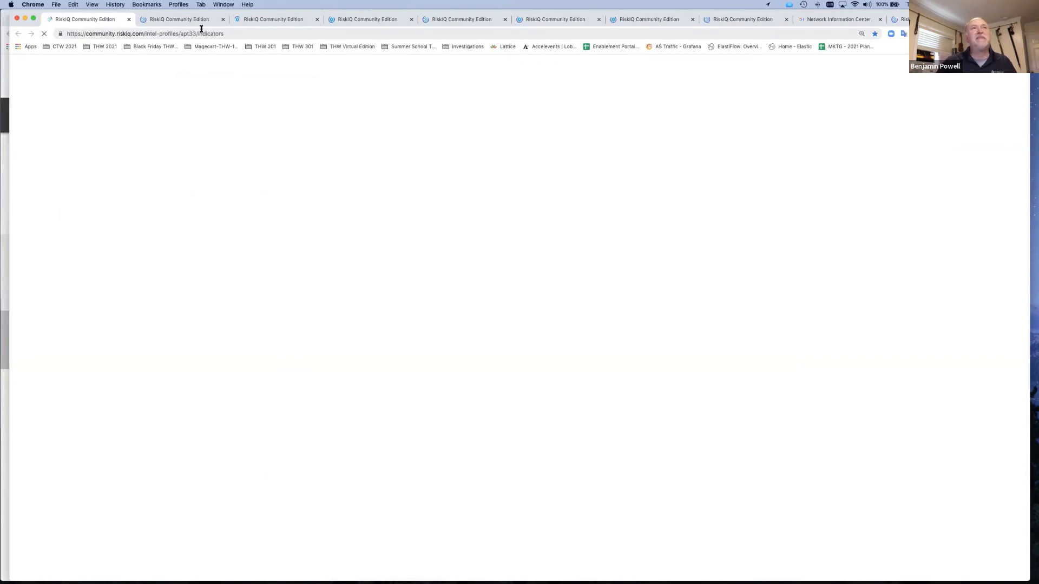
Look through the newly opened tabs and expand the certificates in the research results for 104.140.245.61.
left_click(265, 22)
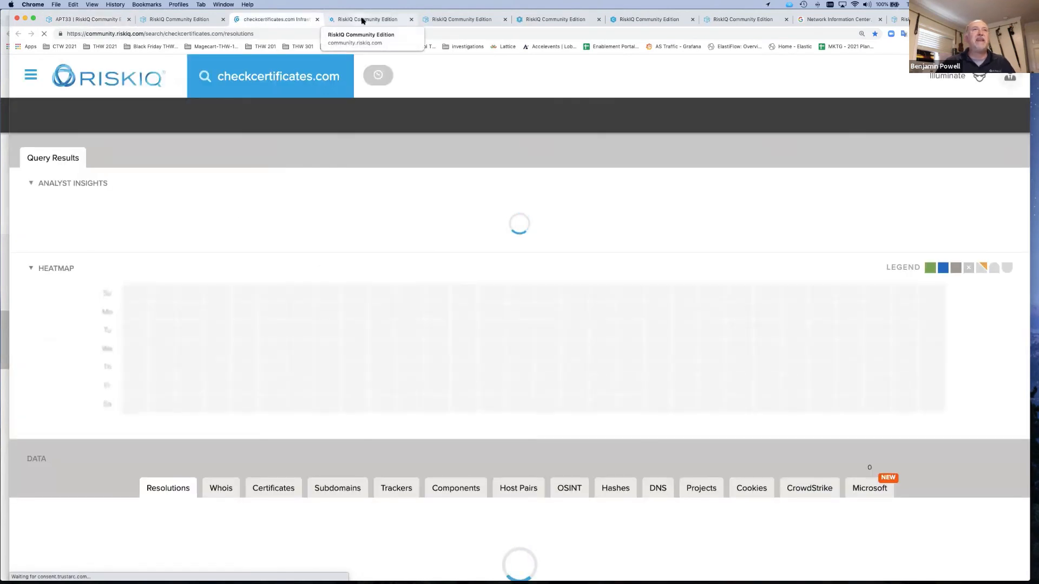
left_click(361, 20)
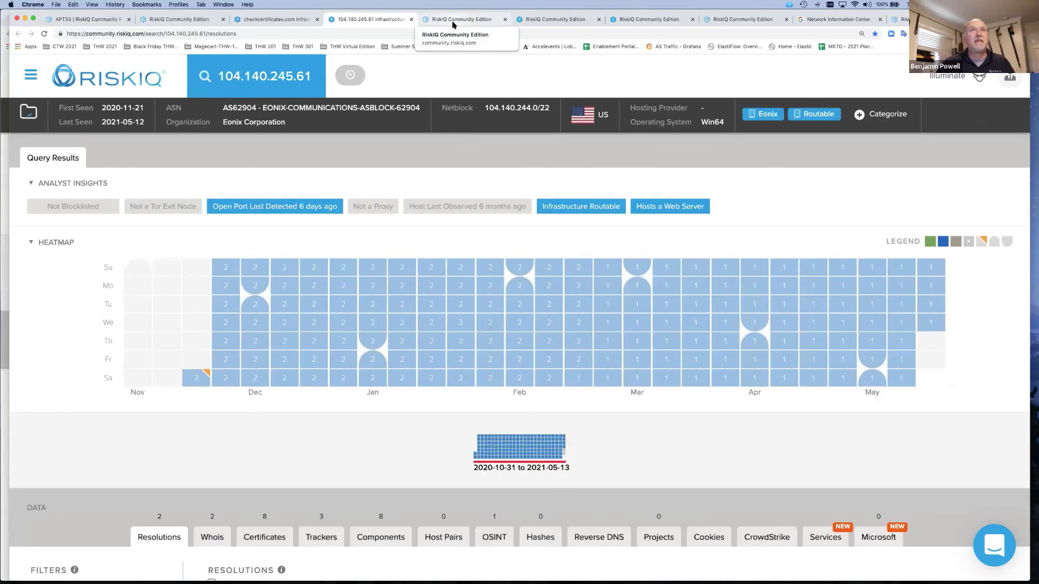
left_click(453, 21)
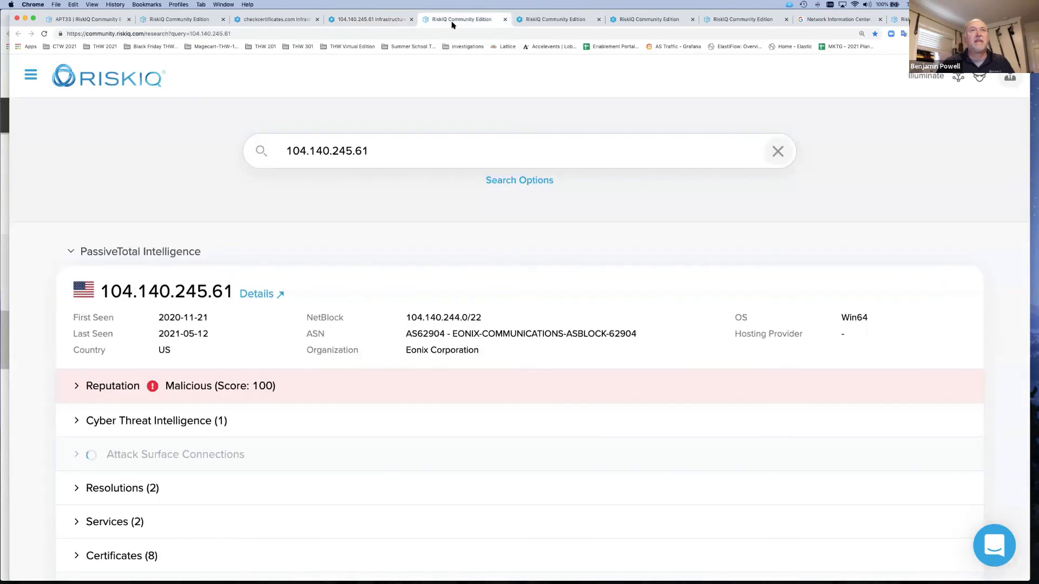
left_click(535, 24)
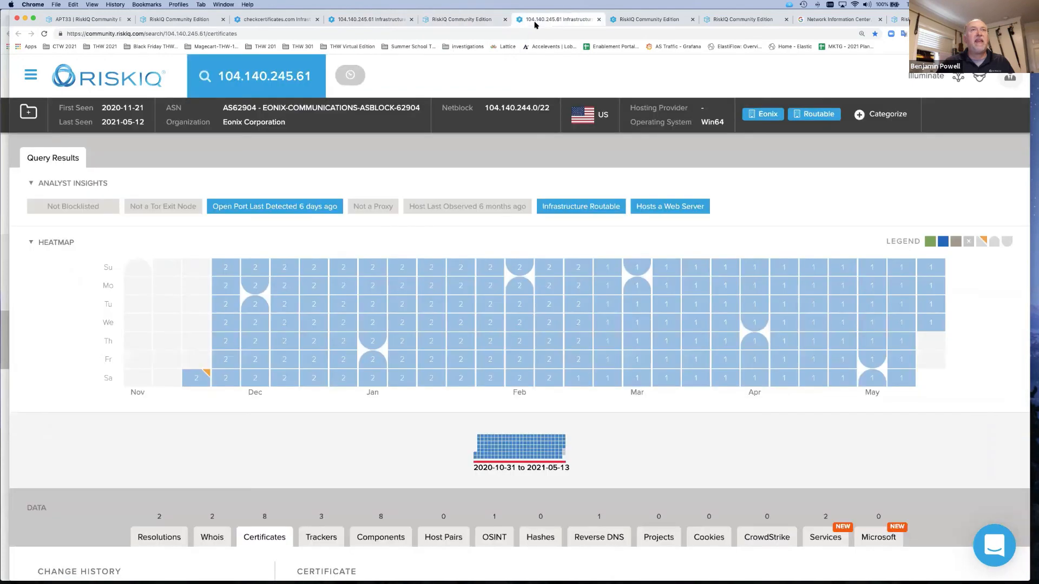
left_click(464, 24)
scroll(272, 330, "down", 2)
scroll(272, 330, "down", 4)
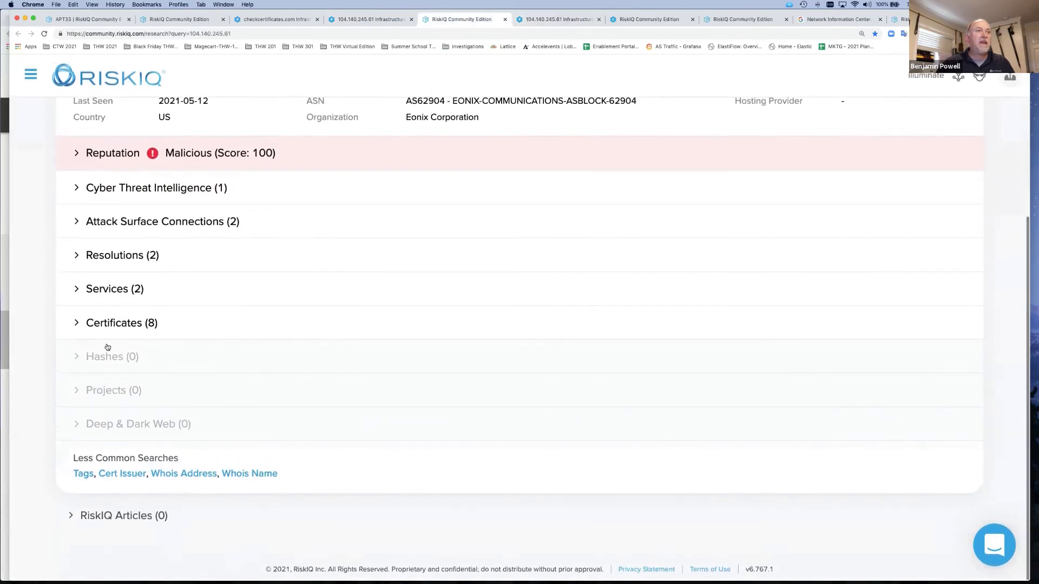
left_click(77, 324)
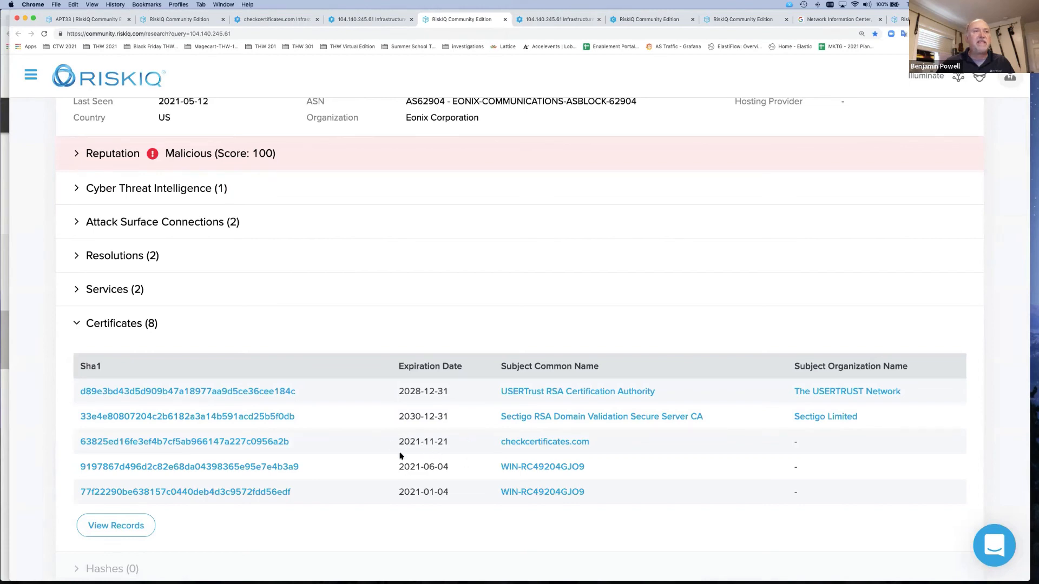
Open the subject common name WIN-RC49204GJO9 of the certificate expiring 2021-06-04 in a new tab and display it.
right_click(544, 469)
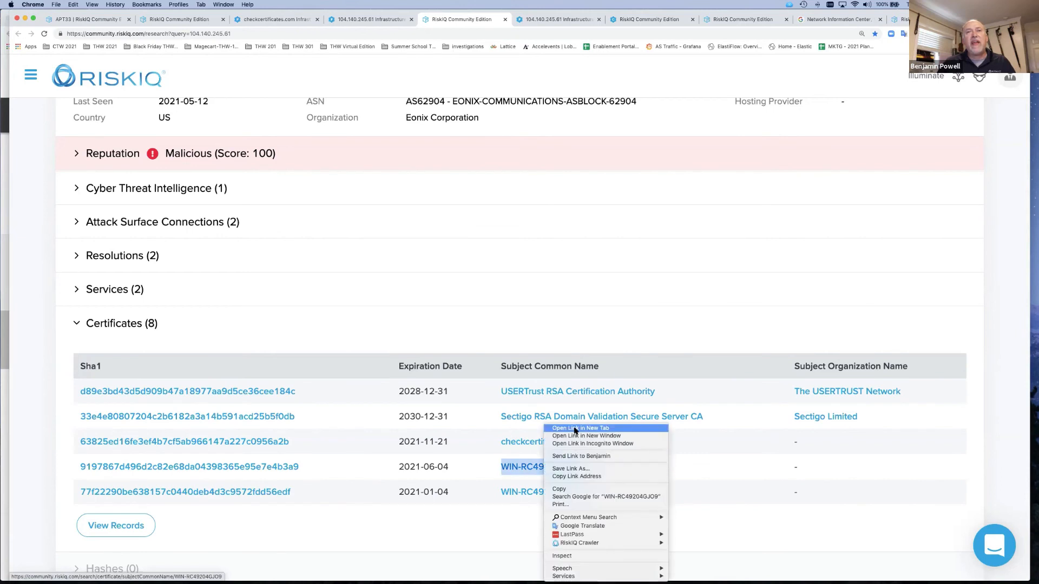
left_click(574, 431)
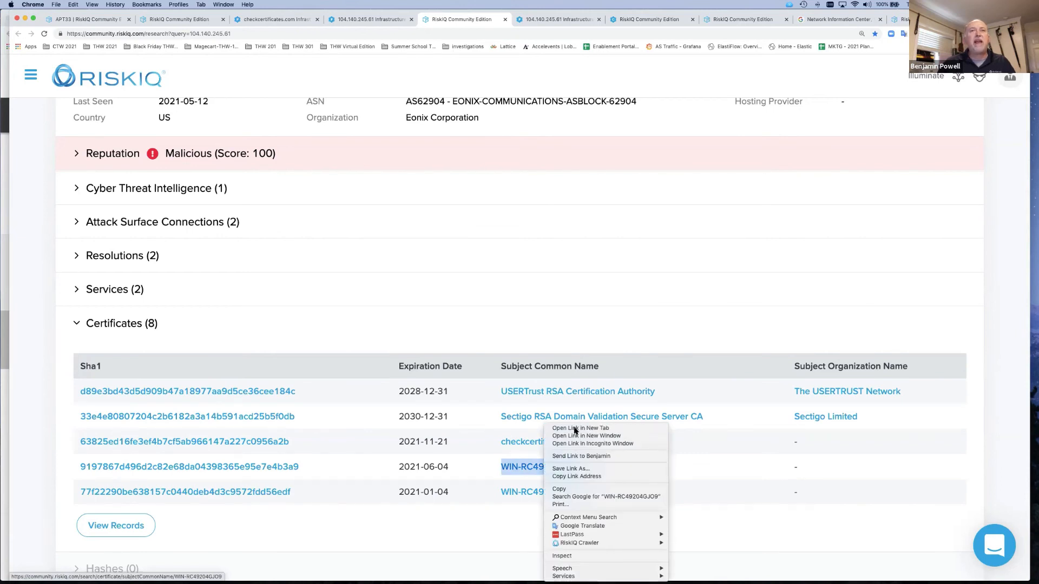
left_click(490, 19)
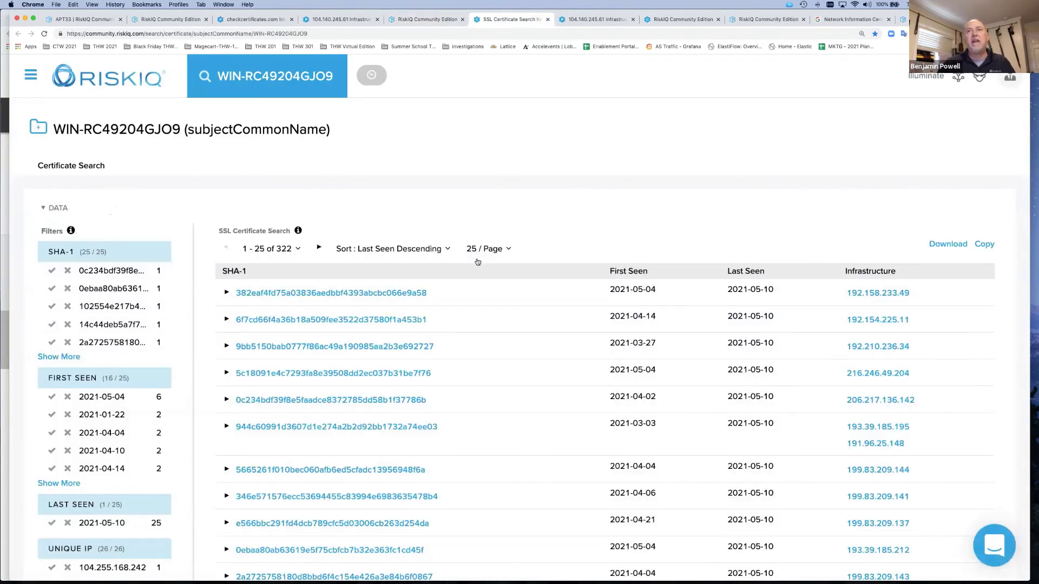
Inspect and collapse the details of the first two certificates sharing the WIN-RC49204GJO9 common name, and review the page's remaining certificates.
left_click(225, 293)
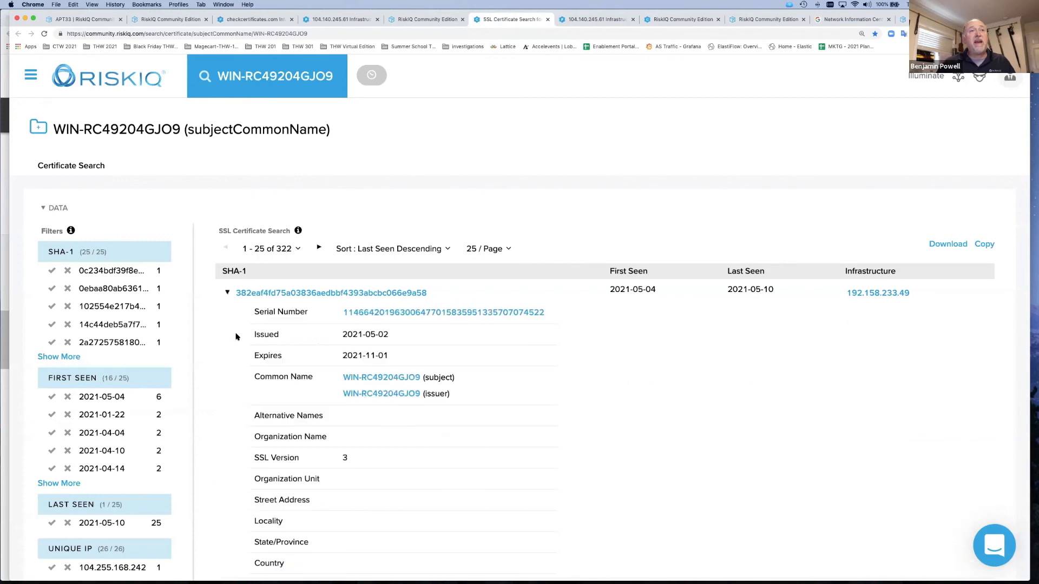
scroll(230, 346, "down", 3)
left_click(226, 479)
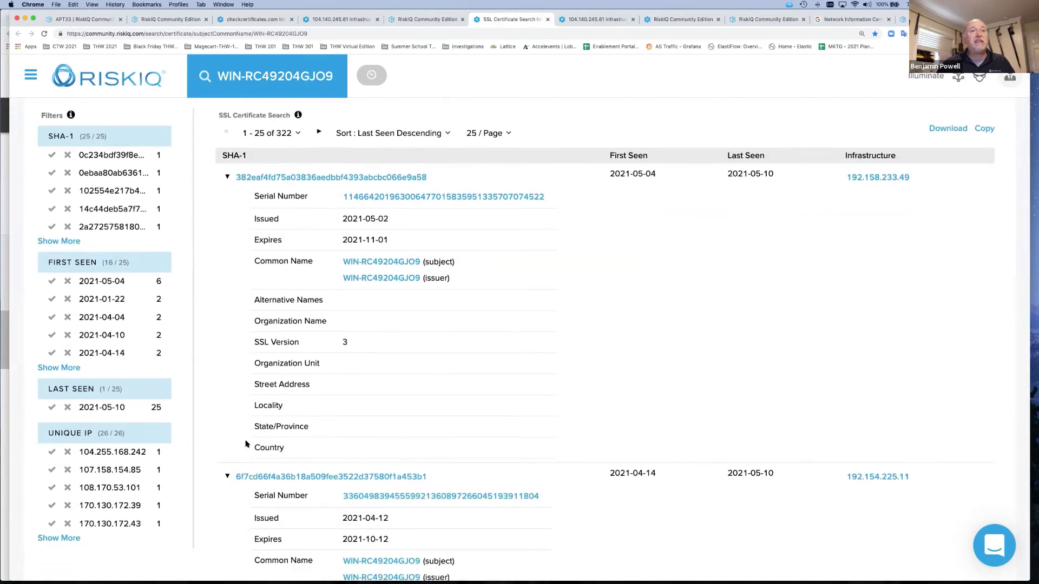
scroll(246, 443, "down", 5)
scroll(245, 444, "up", 3)
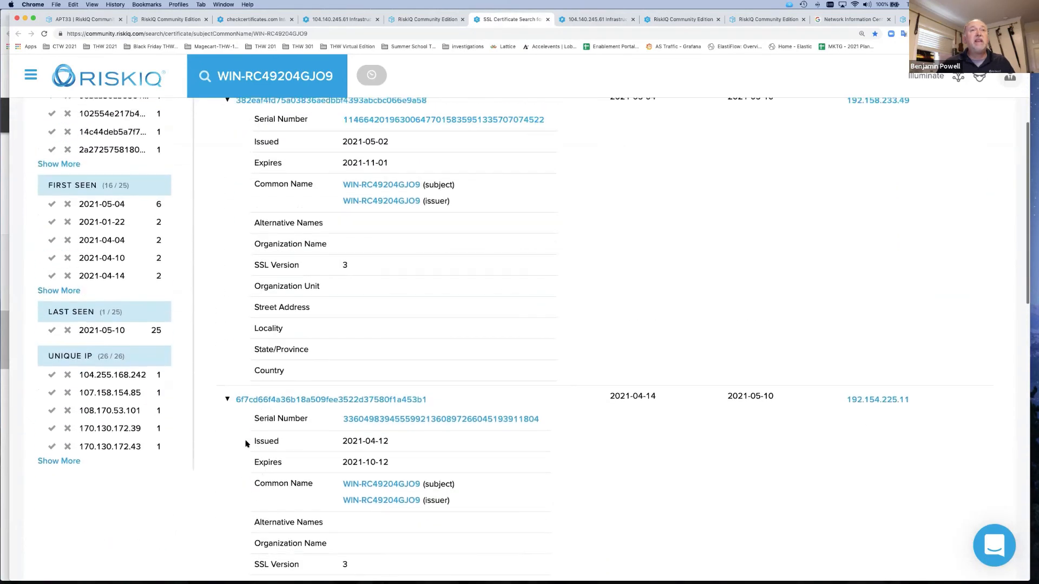
scroll(811, 297, "up", 3)
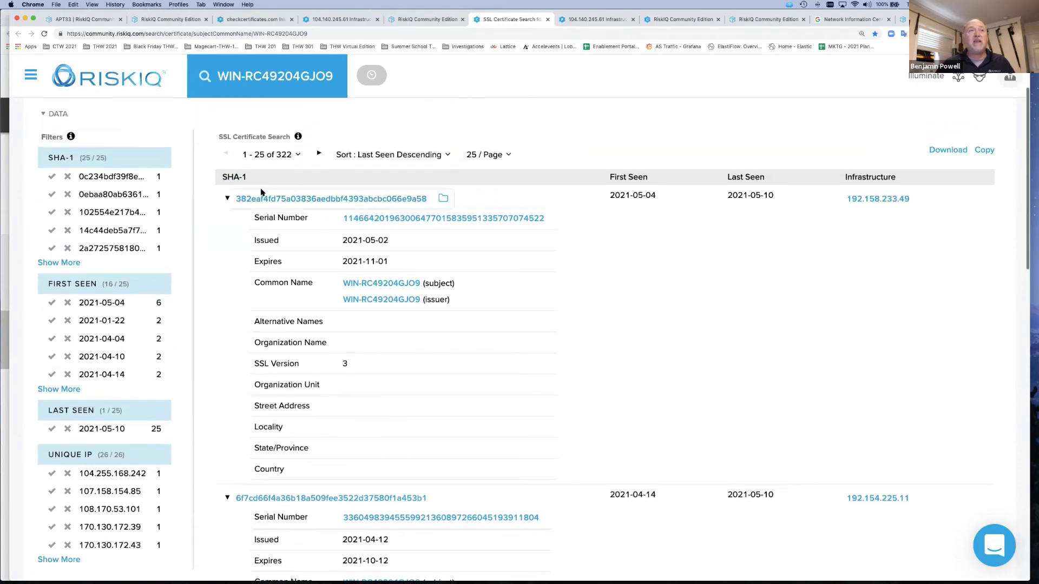
left_click(227, 200)
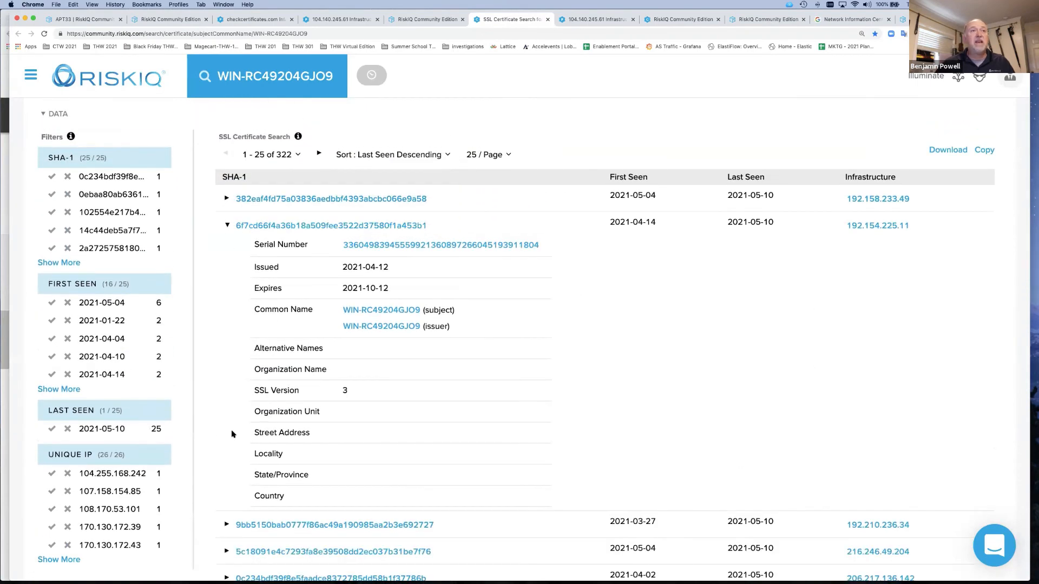
left_click(236, 229)
scroll(857, 371, "down", 6)
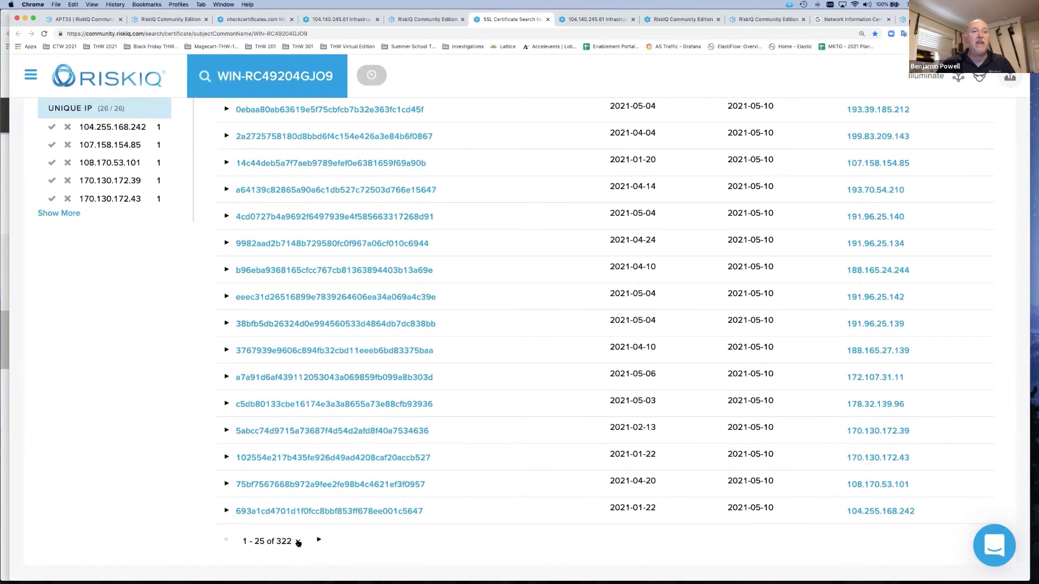
Show 500 results per page in the SSL certificate search for WIN-RC49204GJO9.
scroll(480, 346, "up", 3)
scroll(480, 345, "up", 5)
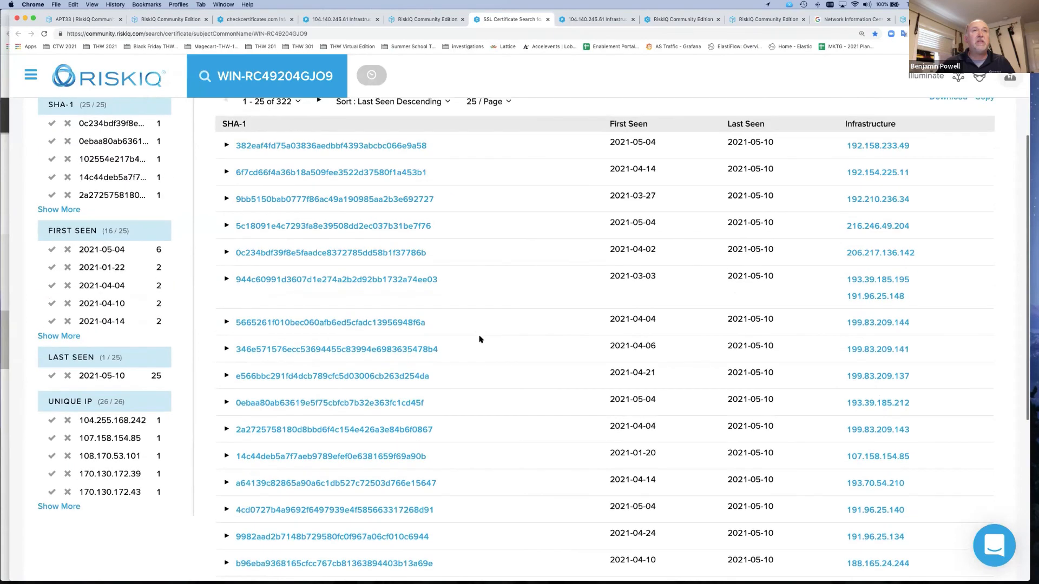
left_click(482, 249)
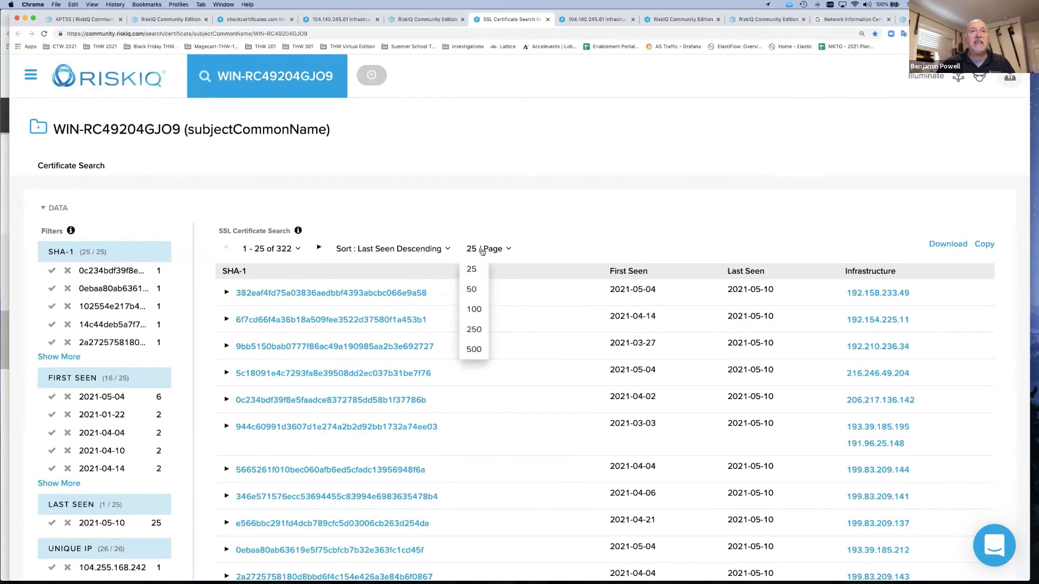
left_click(474, 349)
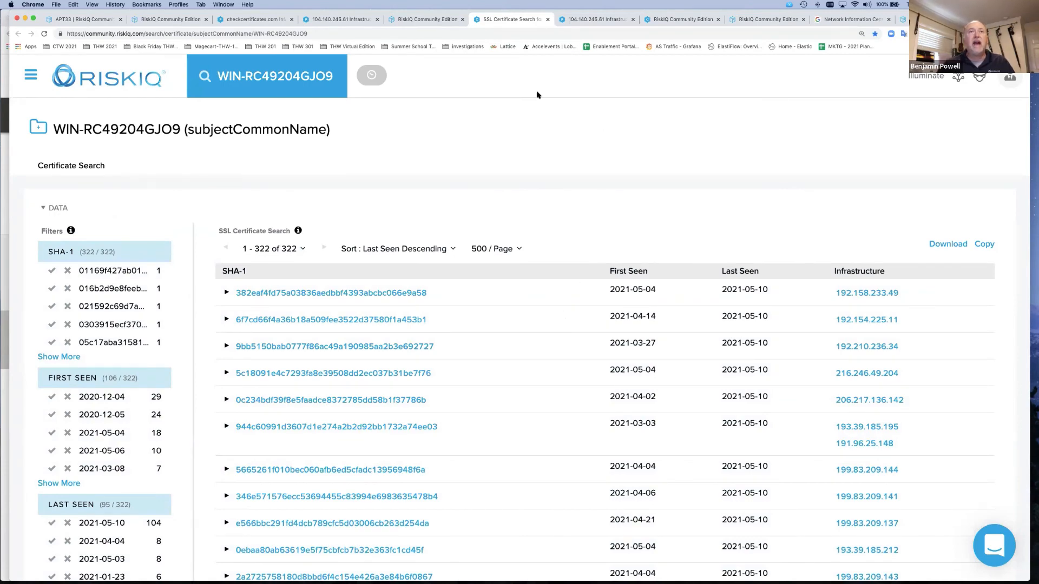
Look through the extended list of certificates sharing the WIN-RC49204GJO9 common name and their infrastructure IPs.
scroll(568, 345, "down", 5)
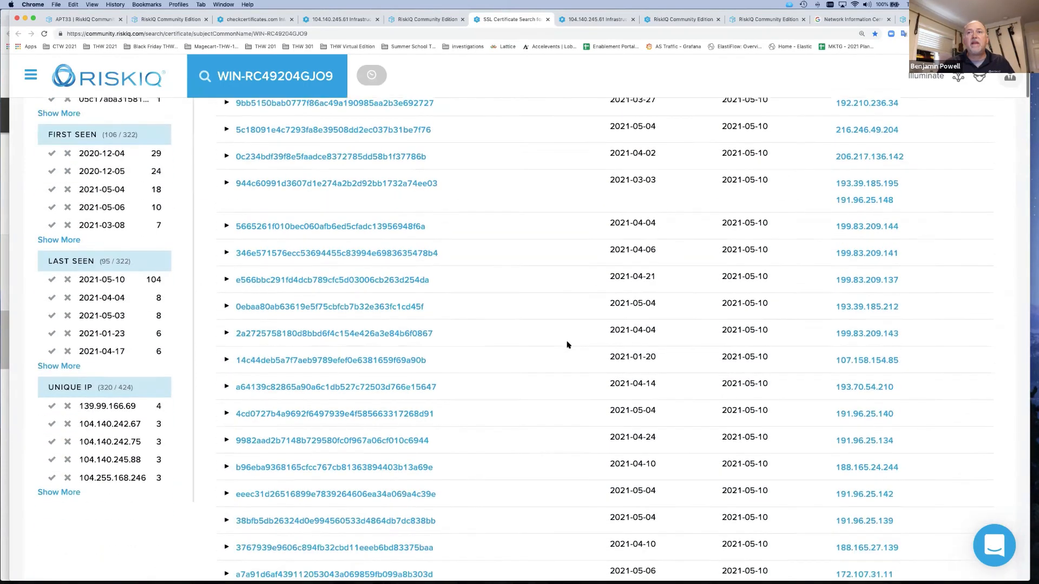
scroll(567, 345, "down", 4)
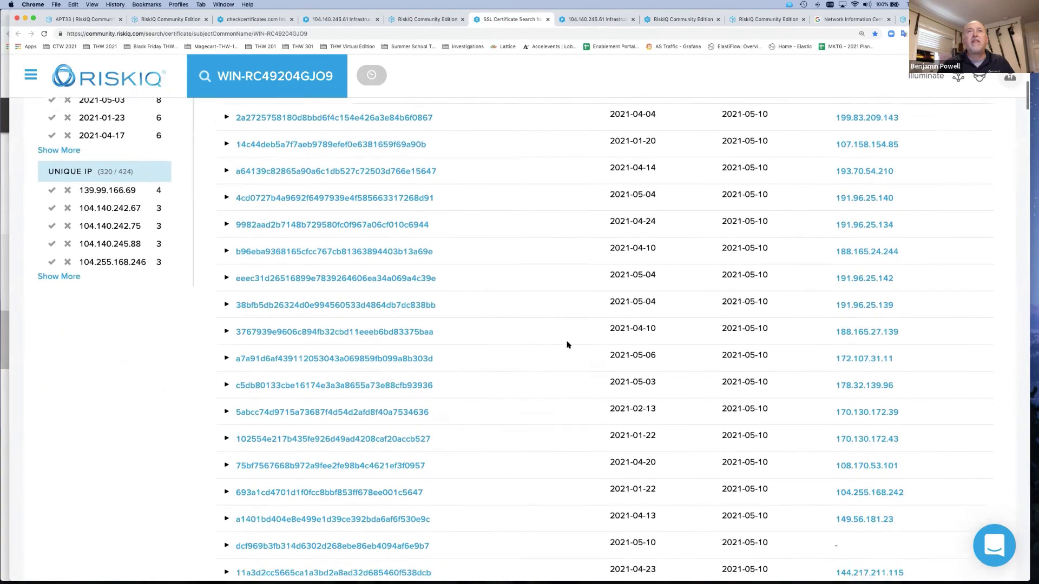
scroll(567, 345, "up", 7)
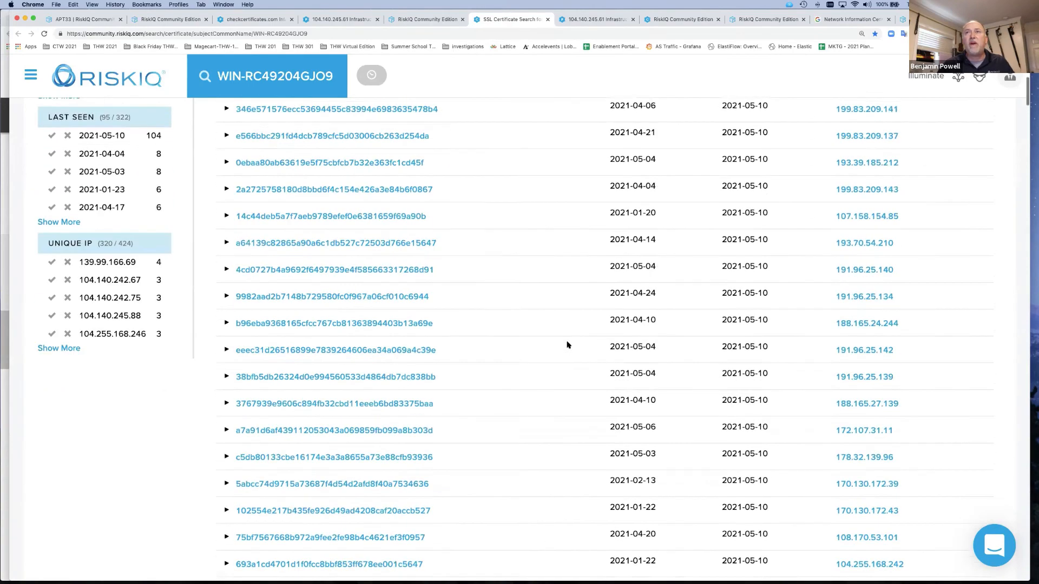
scroll(567, 344, "down", 4)
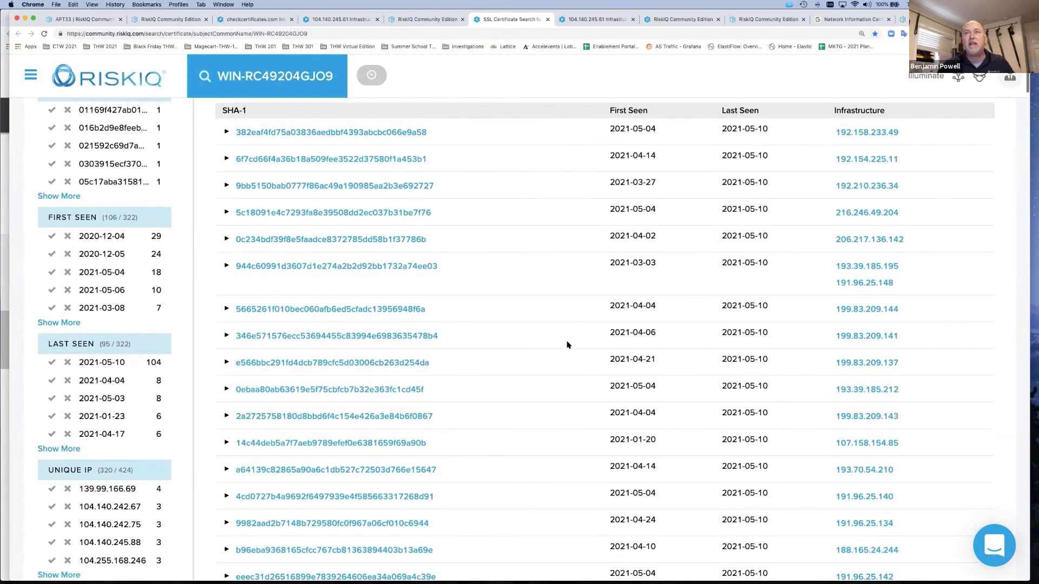
scroll(567, 344, "down", 4)
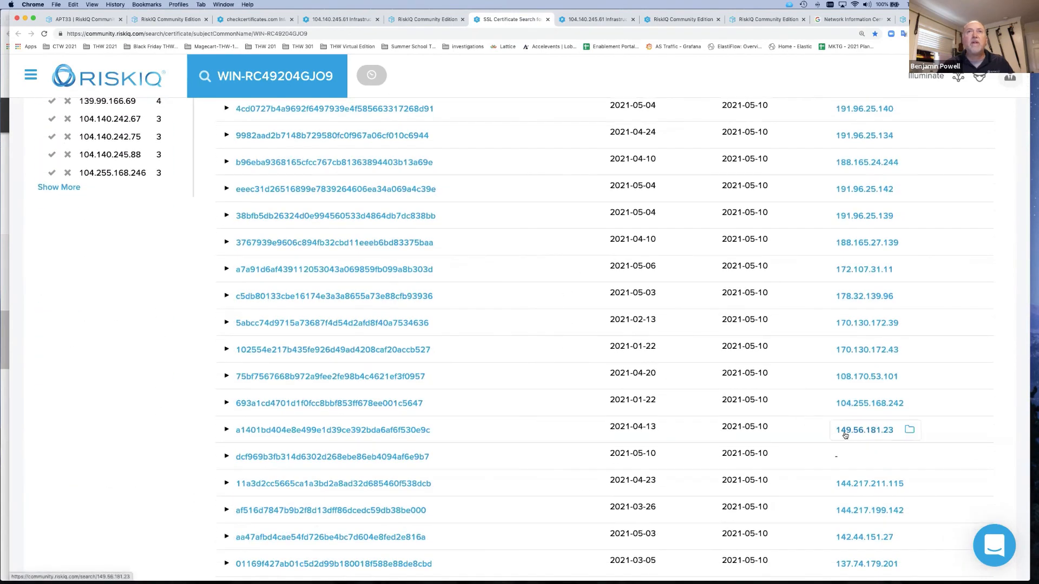
scroll(839, 434, "down", 2)
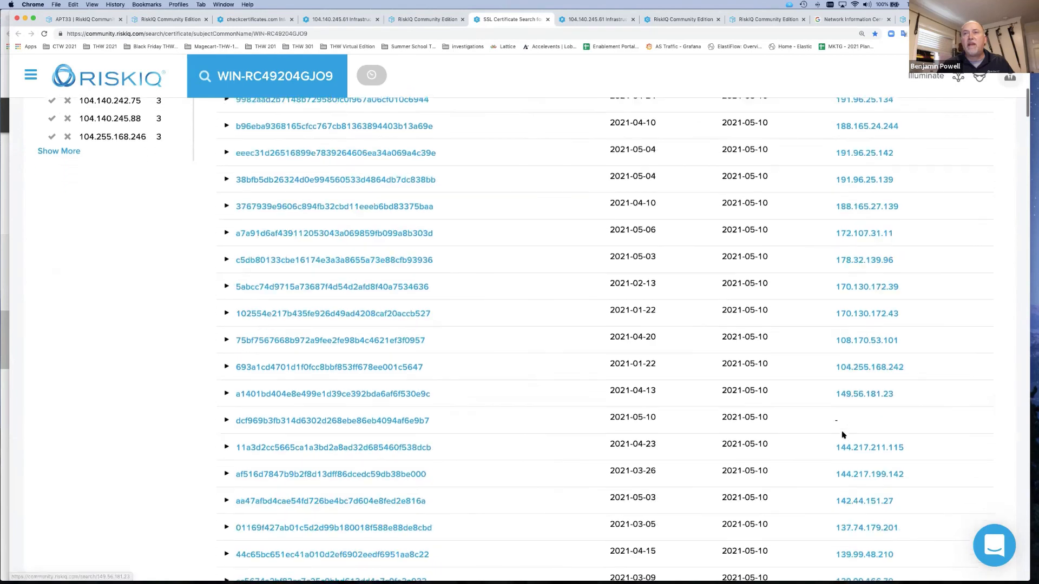
scroll(832, 433, "down", 1)
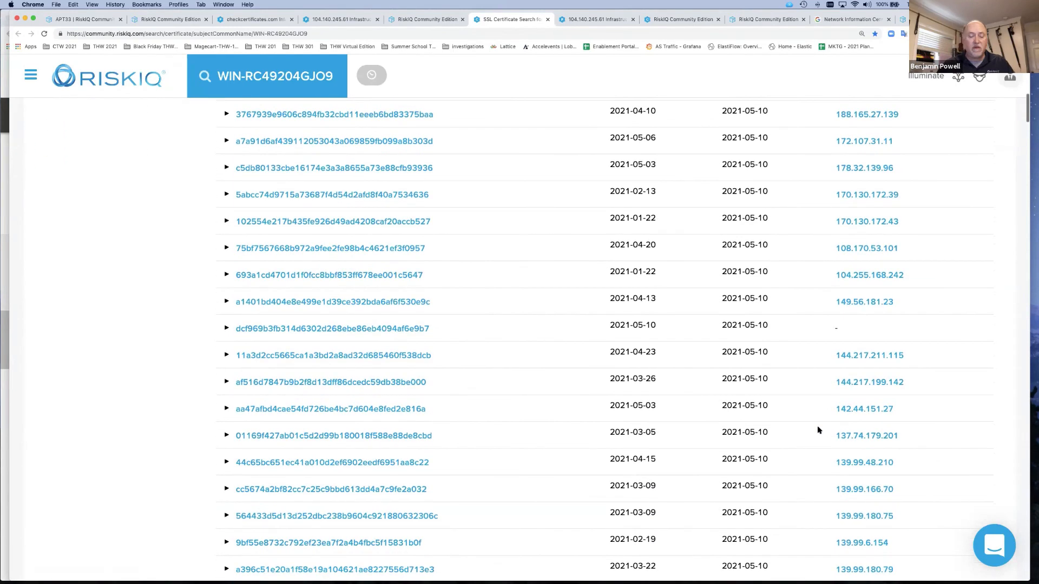
Search the certificate results page for the IP address 104.140.245.61.
key("super+f")
type("102")
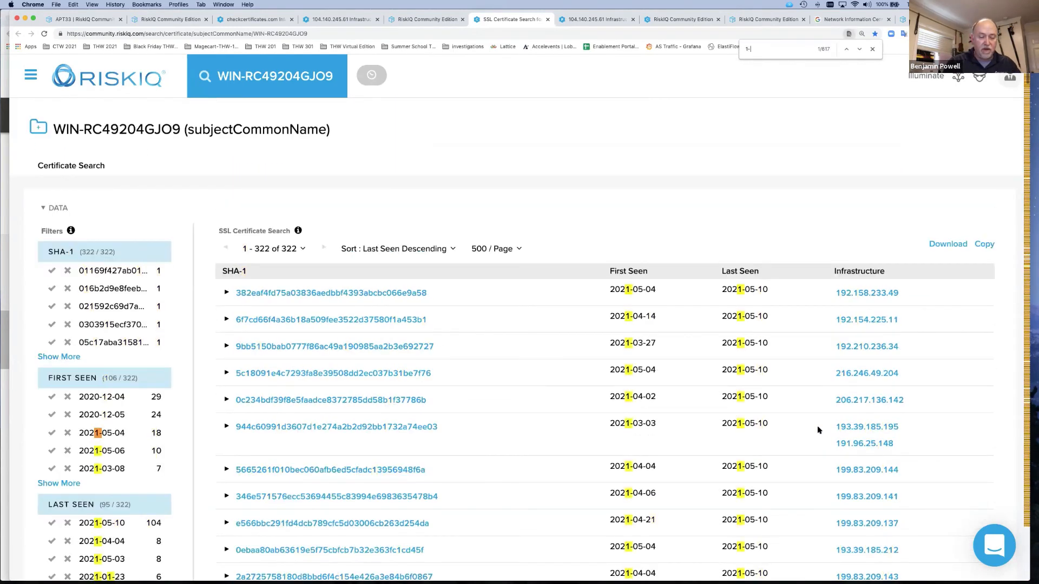
key("BackSpace")
type("4.")
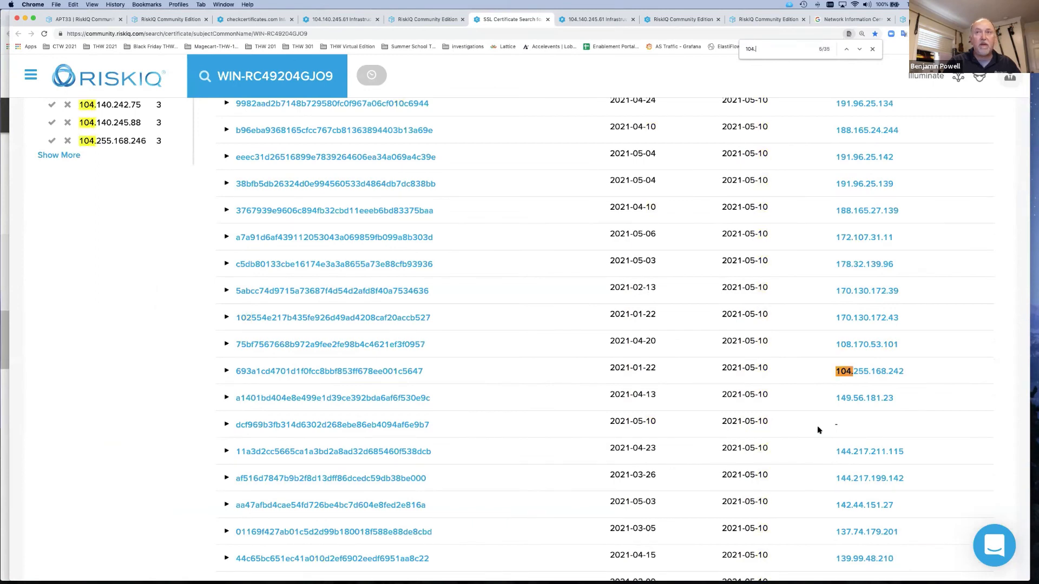
type("140")
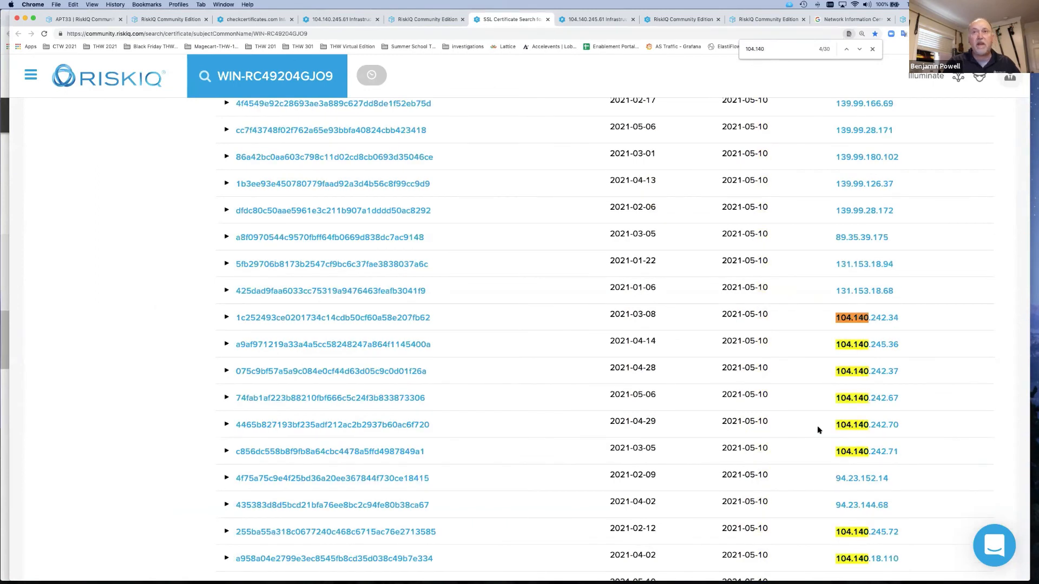
type(".")
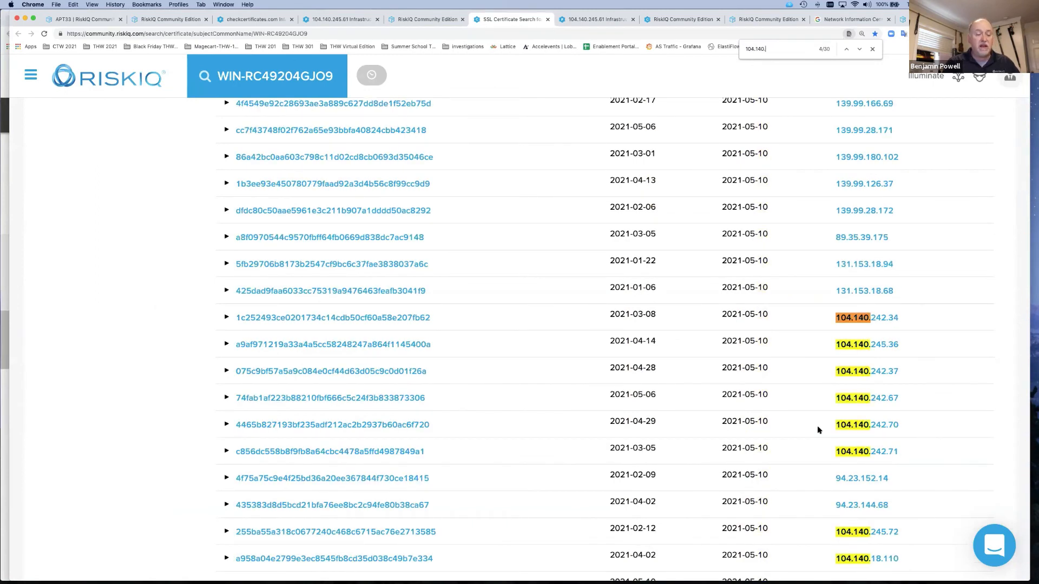
type("245")
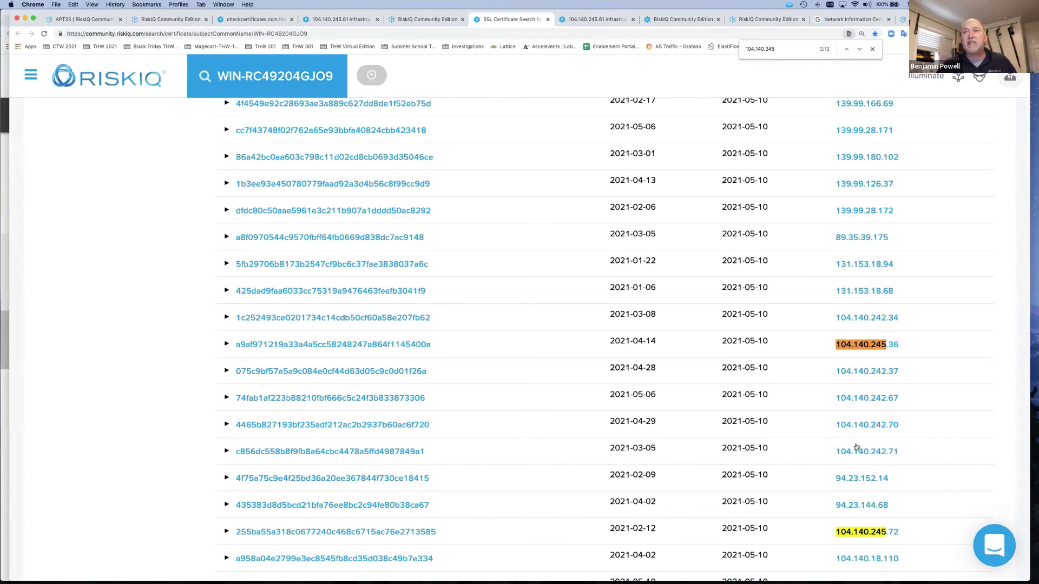
type(".61")
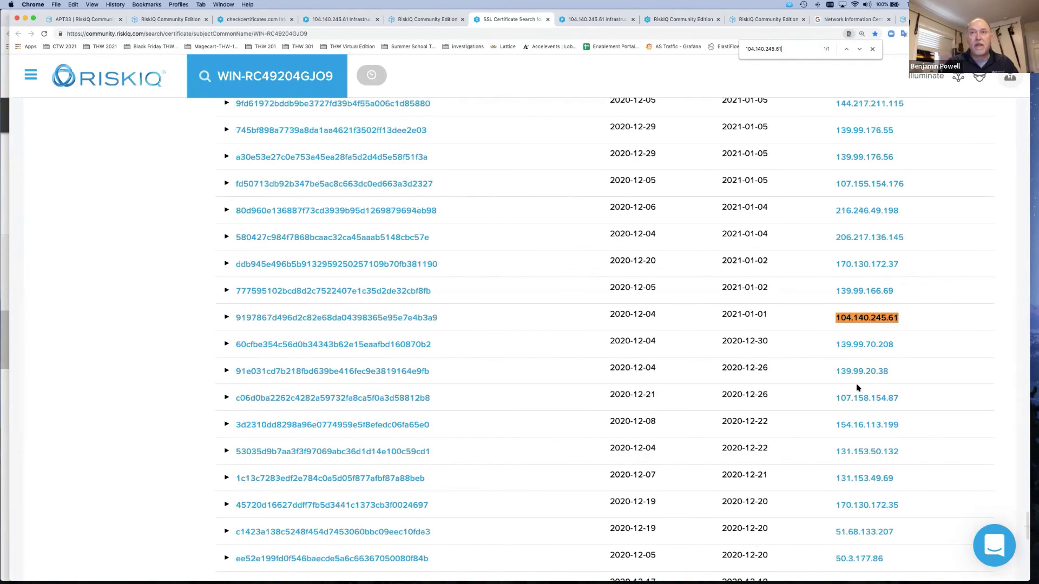
Switch to the open 104.140.245.61 infrastructure tab and inspect its certificate history records from 2021-05-04 back to 2021-01-01.
right_click(861, 317)
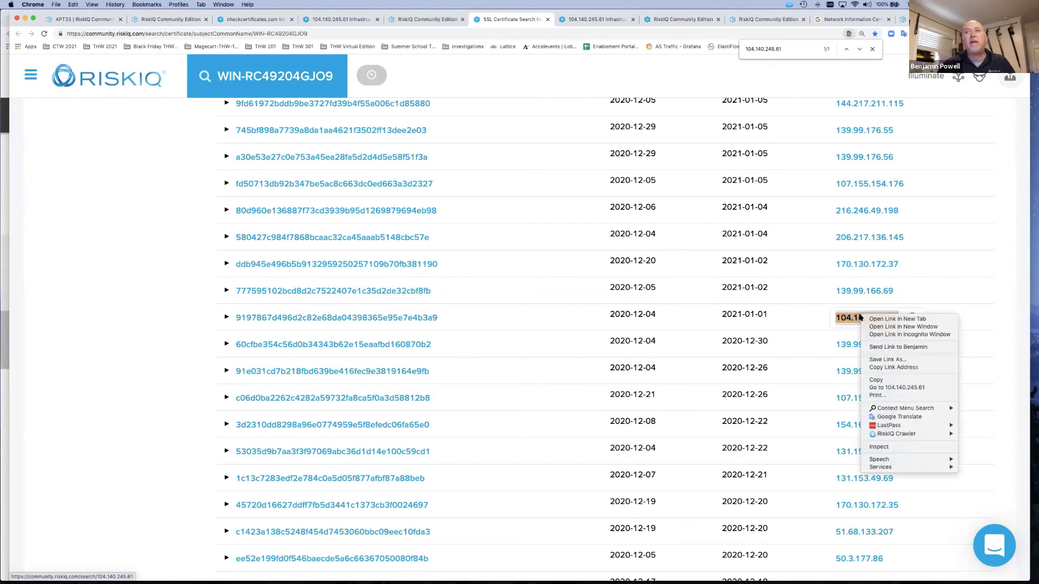
left_click(607, 21)
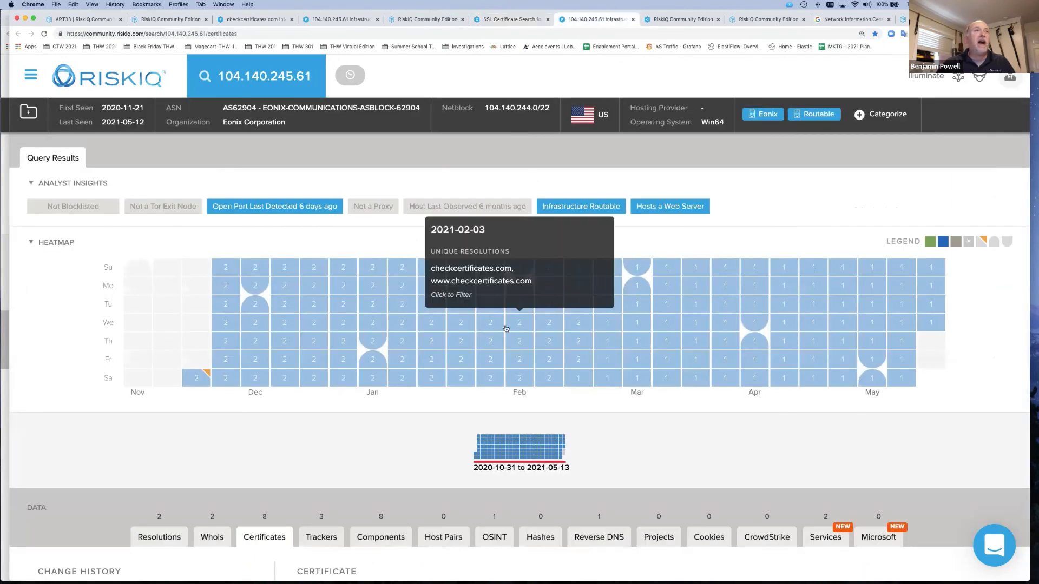
scroll(509, 328, "down", 5)
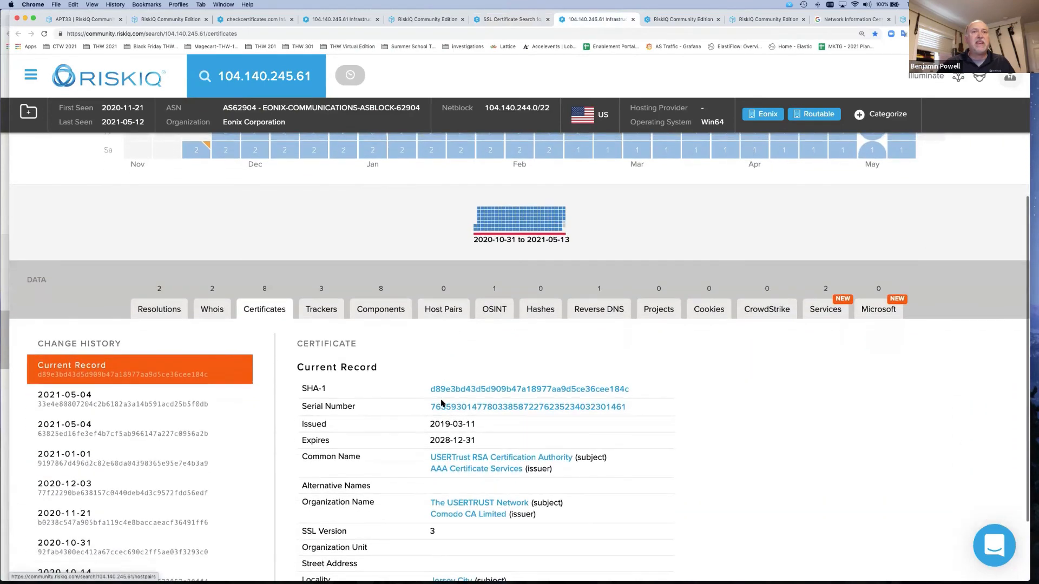
scroll(448, 437, "down", 2)
left_click(84, 335)
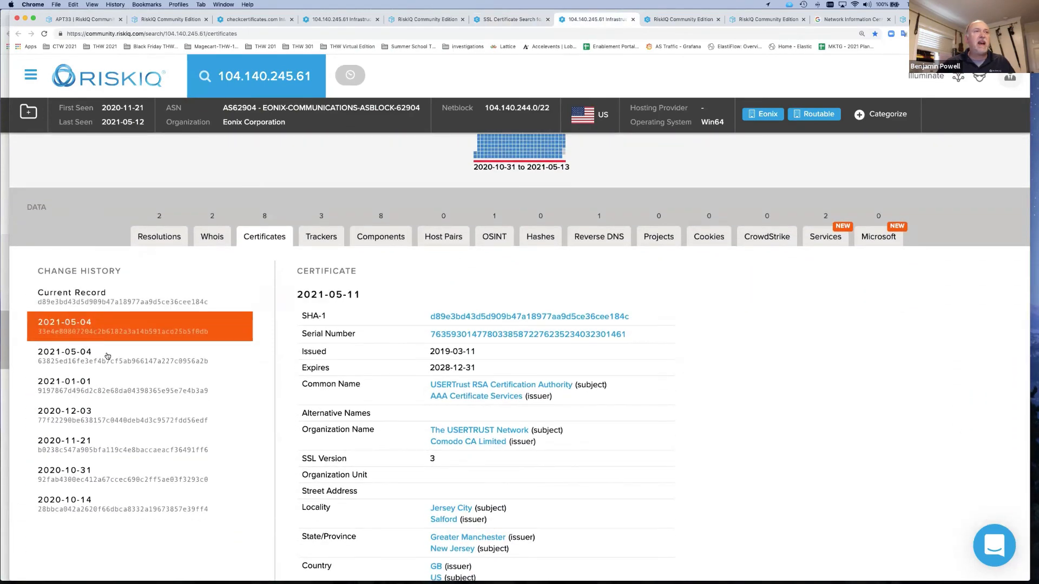
left_click(109, 361)
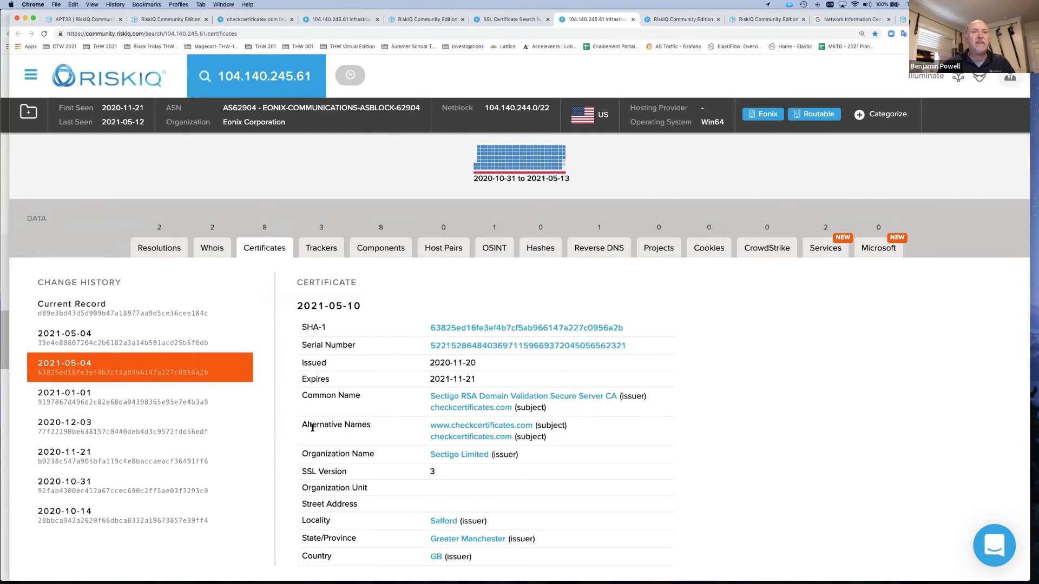
left_click(125, 403)
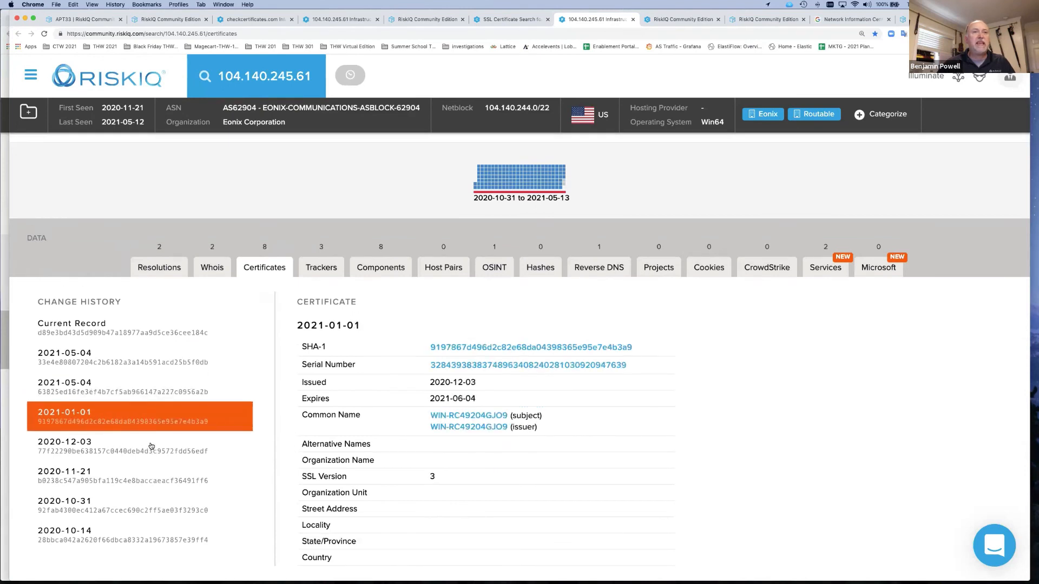
left_click(151, 446)
Check the second WIN-RC49204GJO9 certificate search tab, and expand the attack surface connections in the 104.140.245.61 research results tab.
left_click(469, 415, "super")
left_click(673, 21)
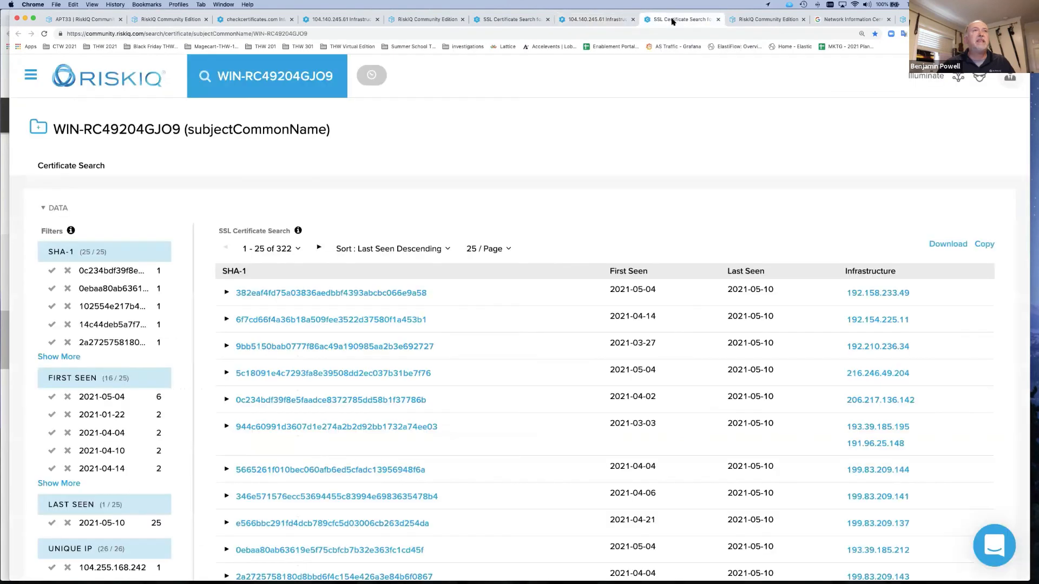
left_click(763, 20)
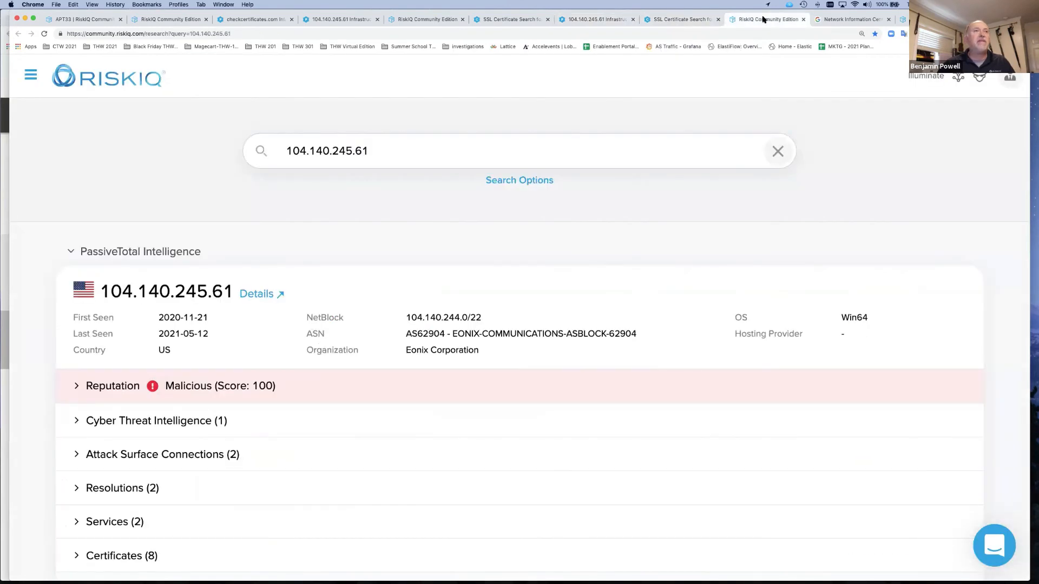
left_click(74, 455)
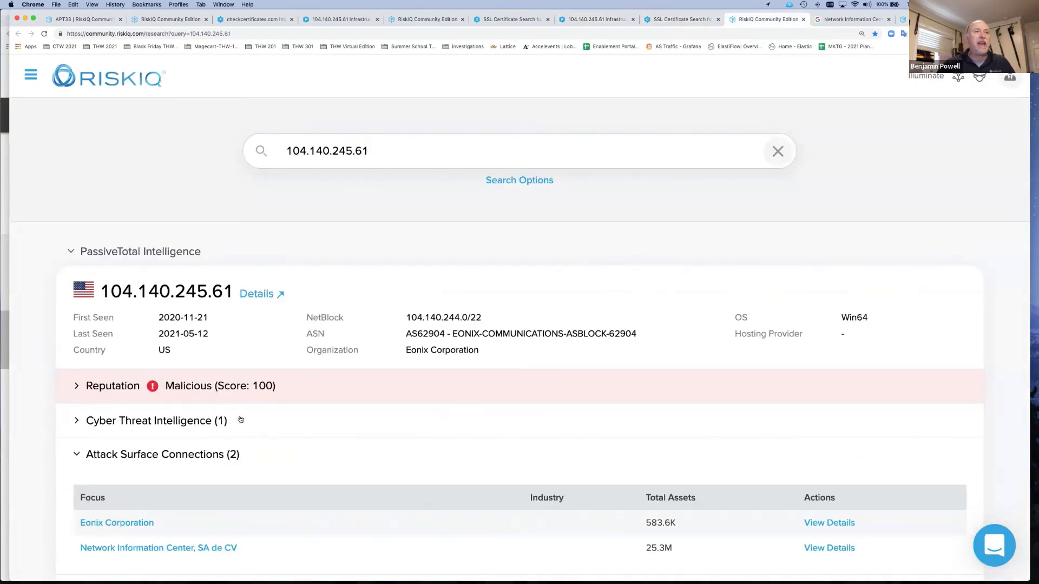
scroll(254, 430, "down", 5)
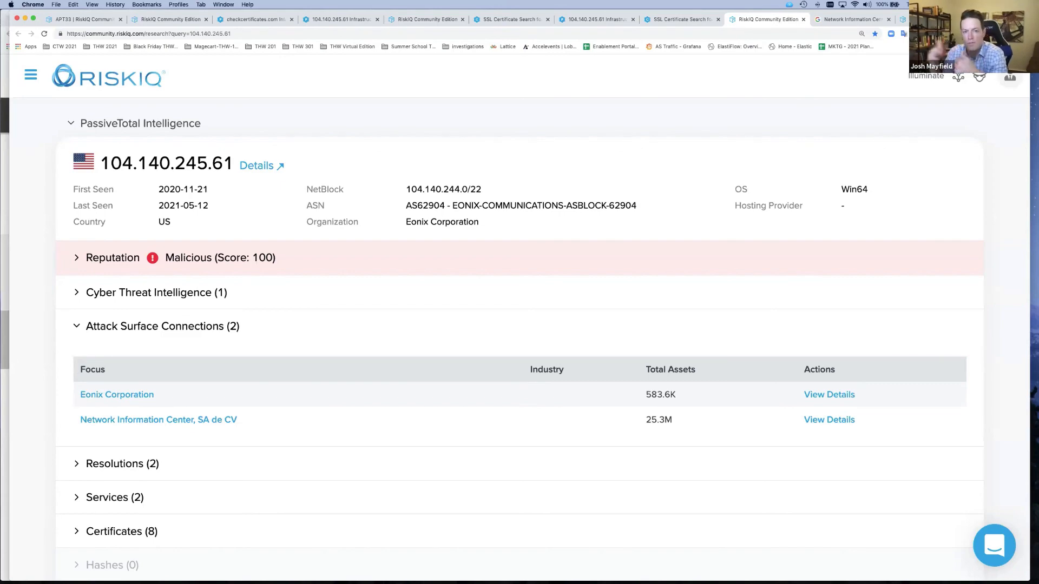
Switch to the PowerPoint presentation, start the slide show from slide 53 and advance to the Key Takeaways slide.
key("super+Tab")
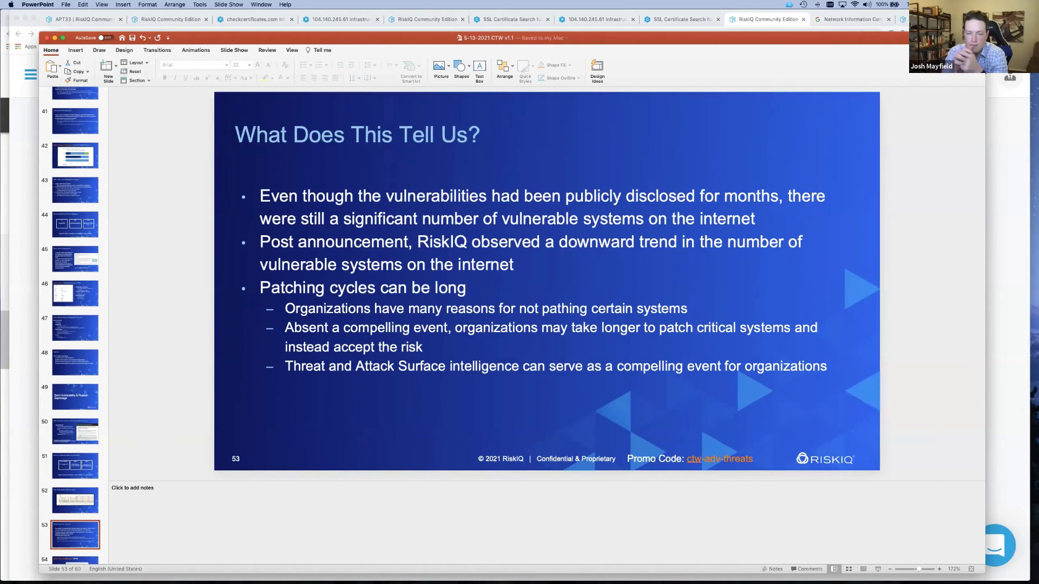
key("super+Return")
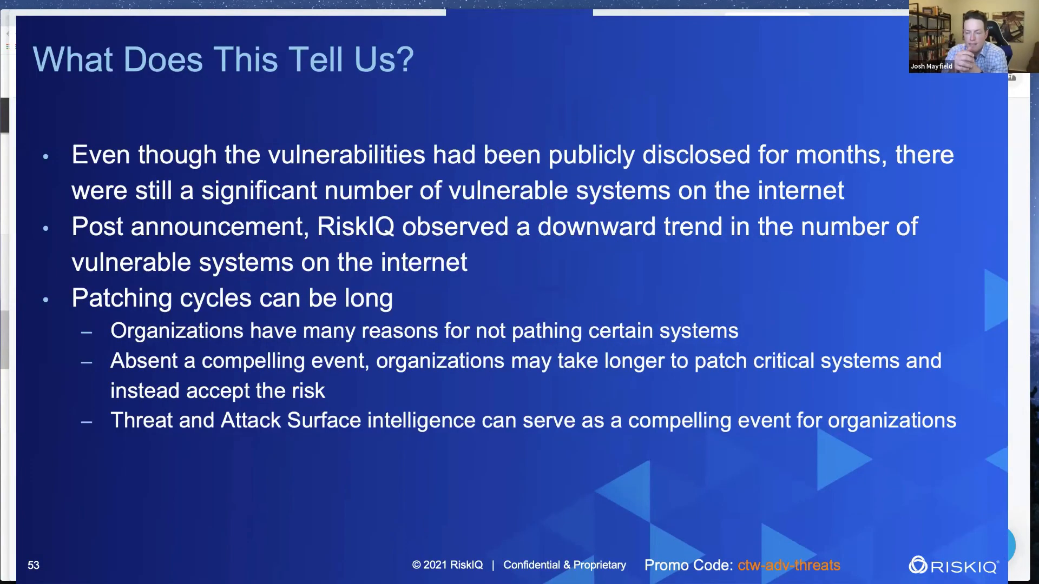
key("Right")
key("Right")
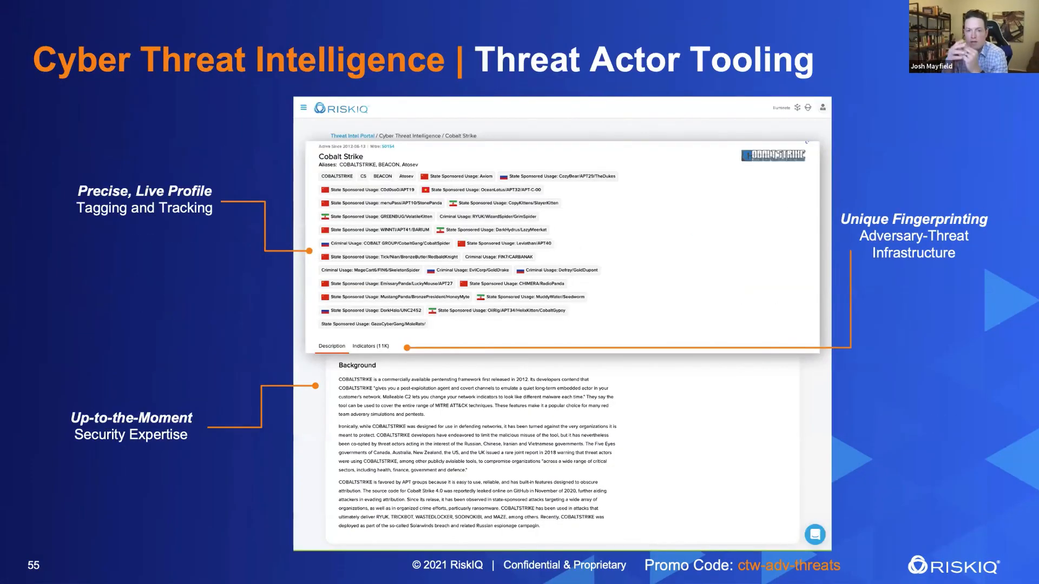
key("Right")
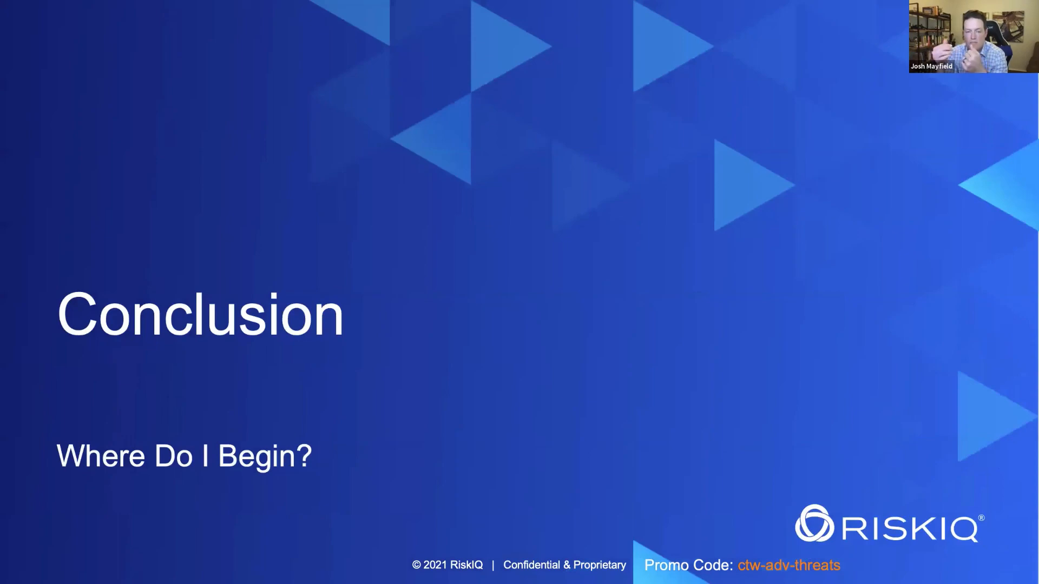
key("Right")
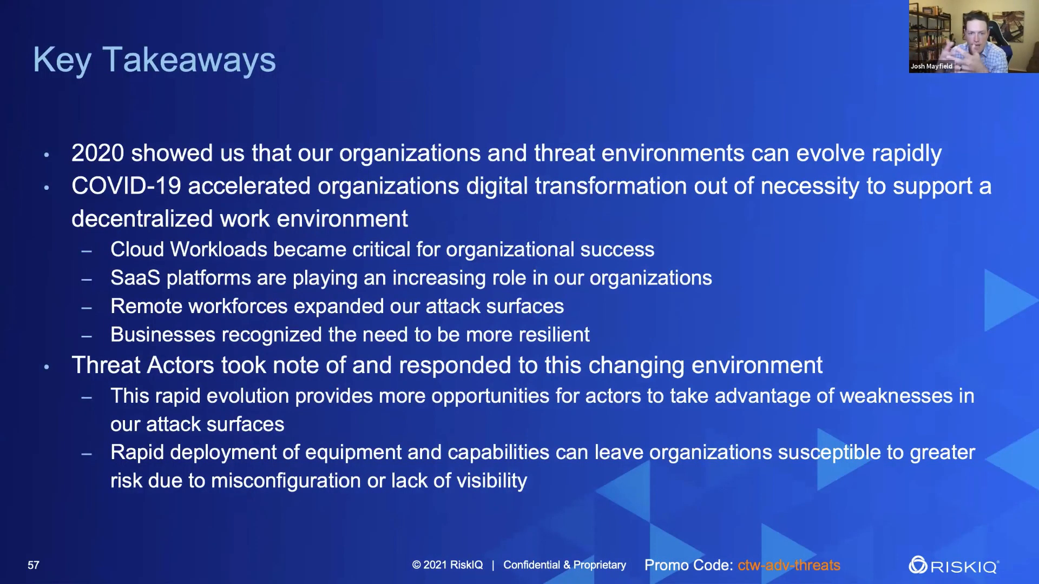